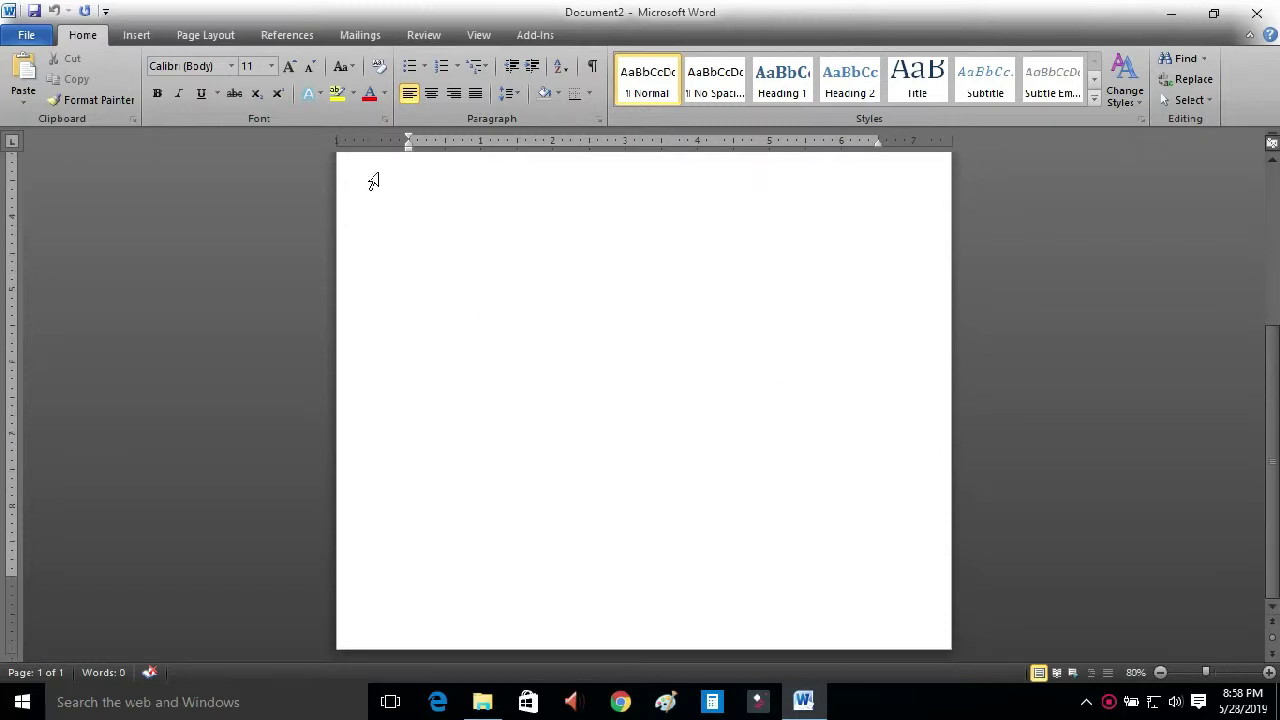
Set the page to A4 paper size in landscape orientation.
{"action": "left_click", "coordinate": [205, 35]}
{"action": "left_click", "coordinate": [150, 88]}
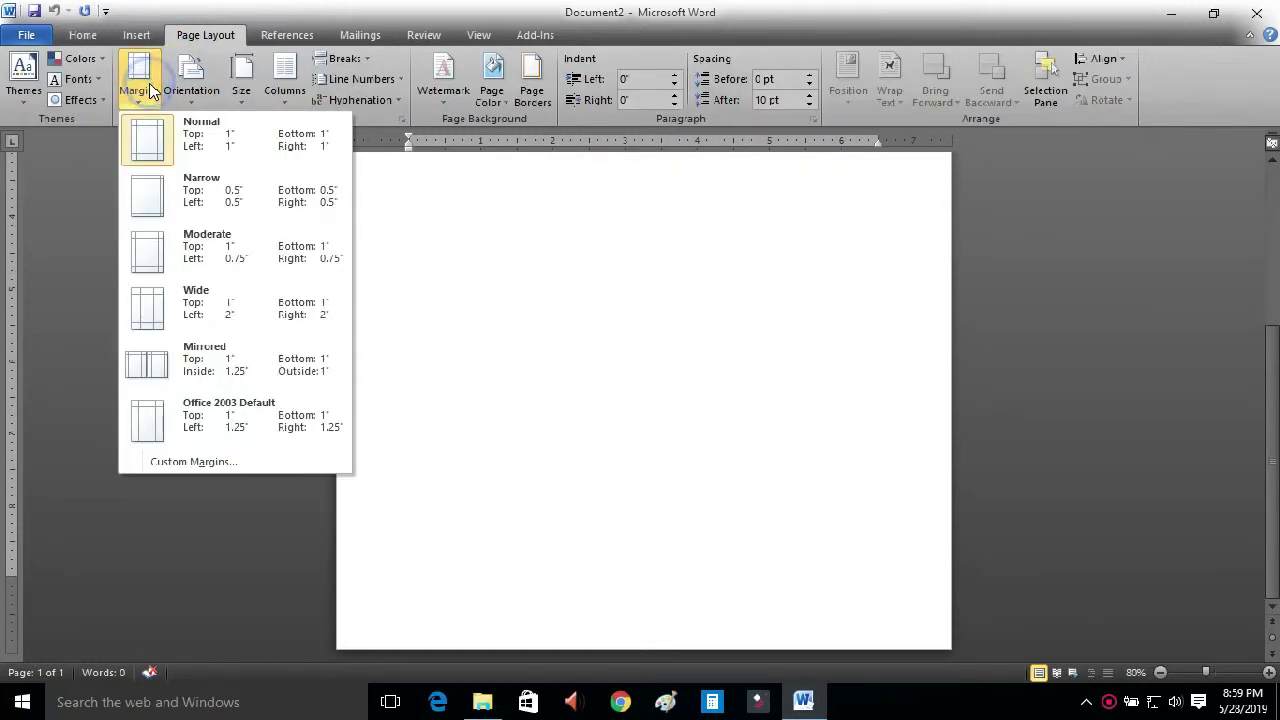
{"action": "left_click", "coordinate": [237, 82]}
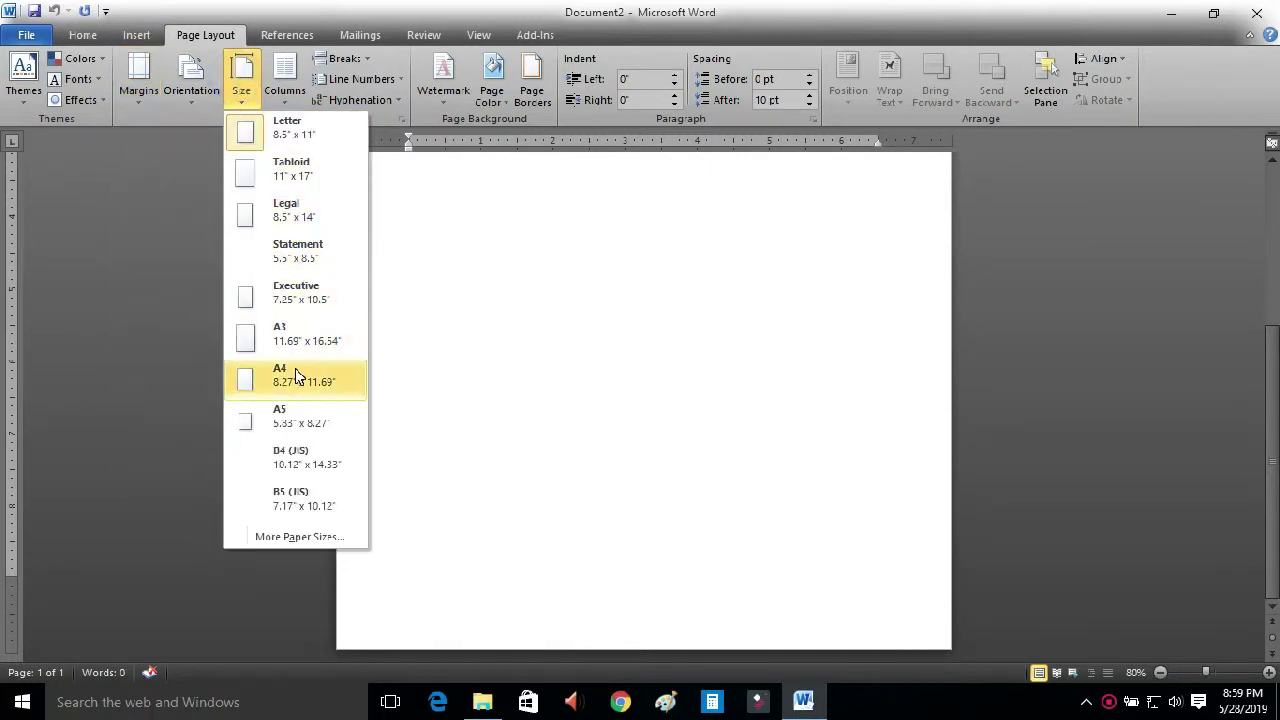
{"action": "left_click", "coordinate": [294, 372]}
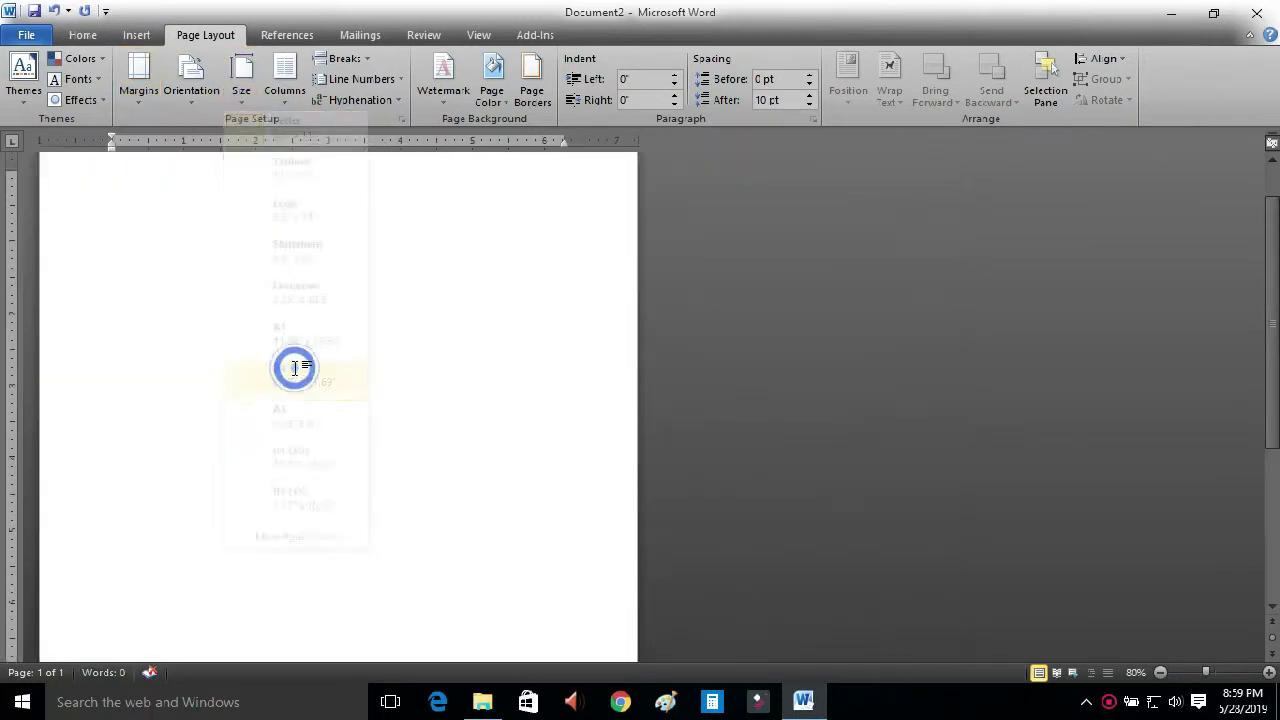
{"action": "left_click", "coordinate": [190, 90]}
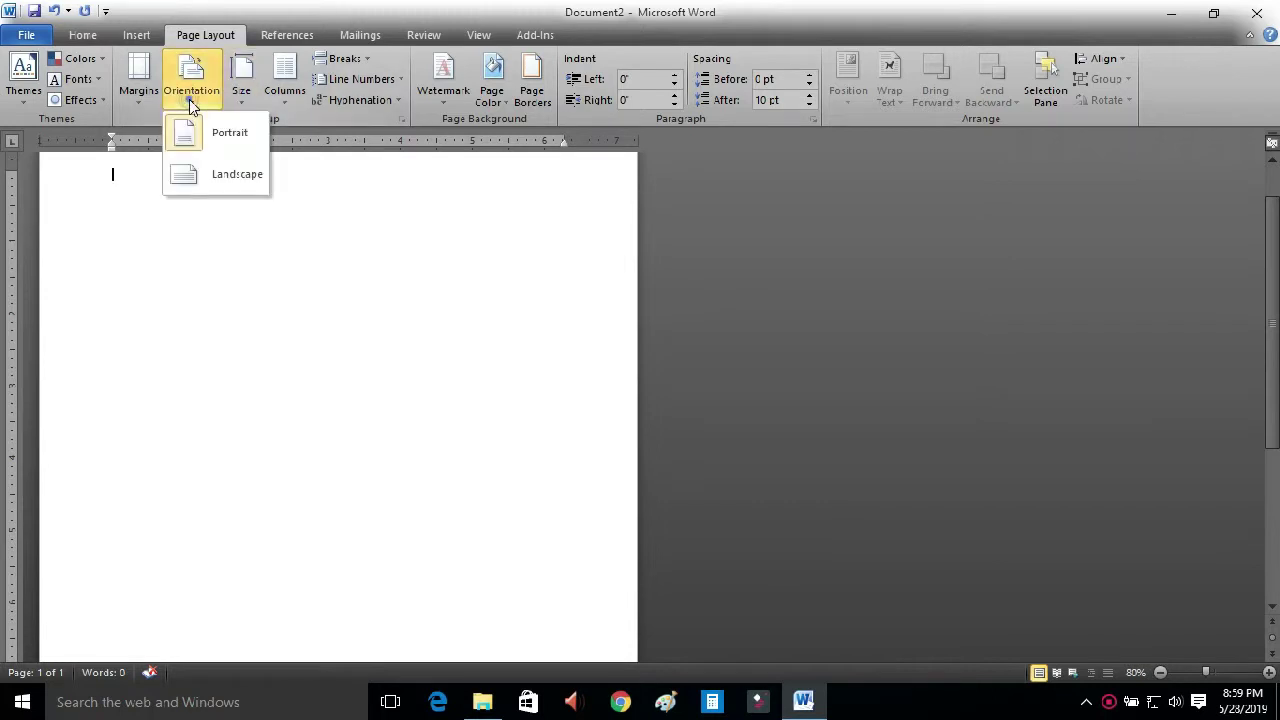
{"action": "left_click", "coordinate": [238, 176]}
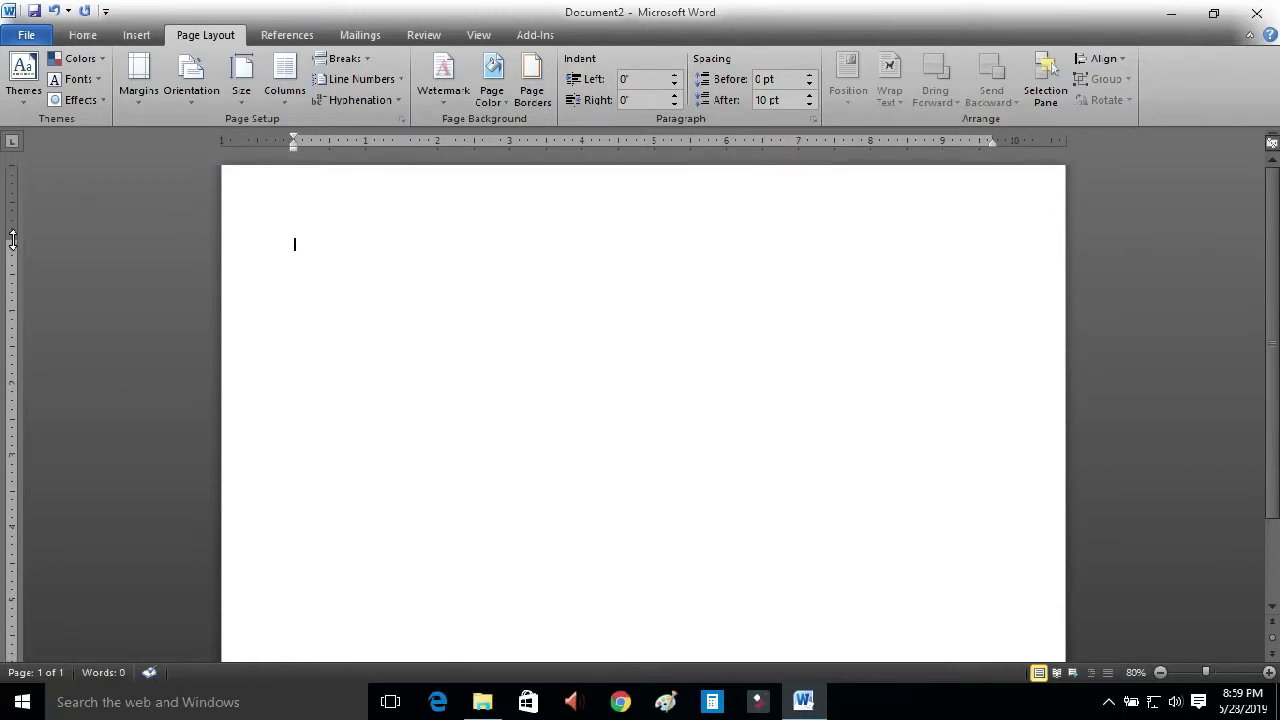
Drag the top, right and bottom ruler margins out to the page edges.
{"action": "left_click_drag", "start_coordinate": [13, 240], "coordinate": [12, 166]}
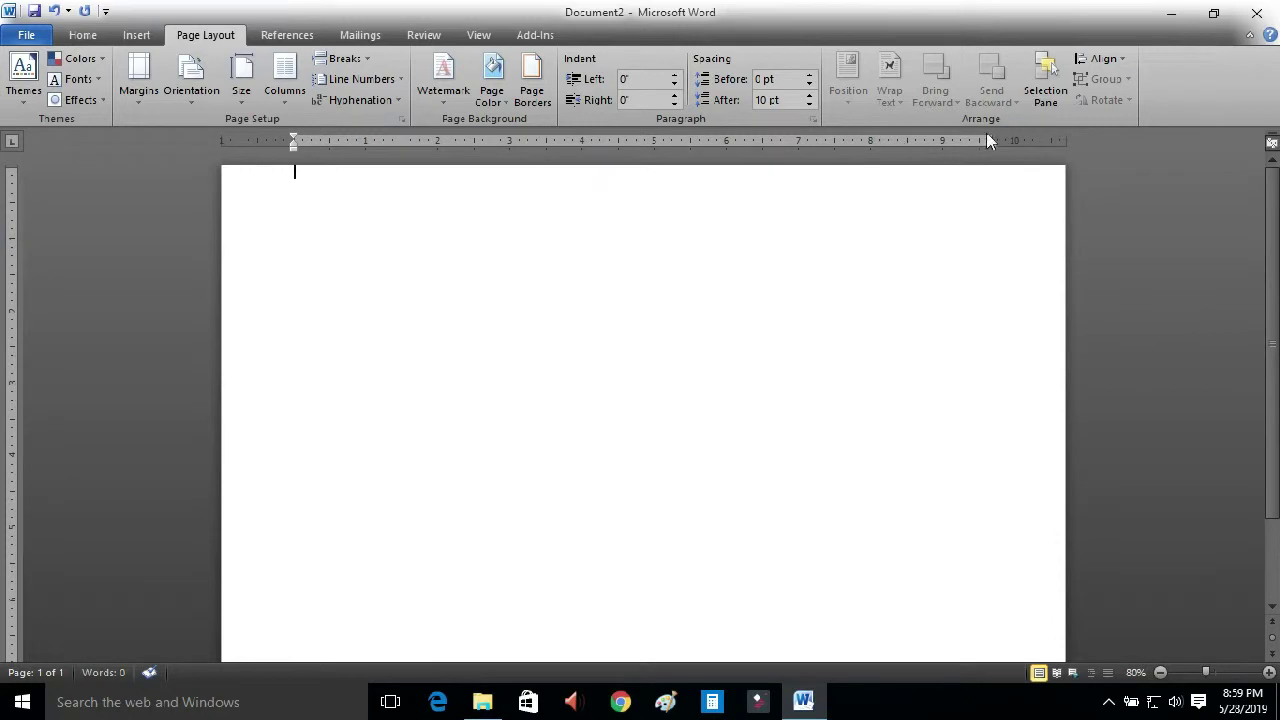
{"action": "left_click_drag", "start_coordinate": [992, 135], "coordinate": [1063, 140]}
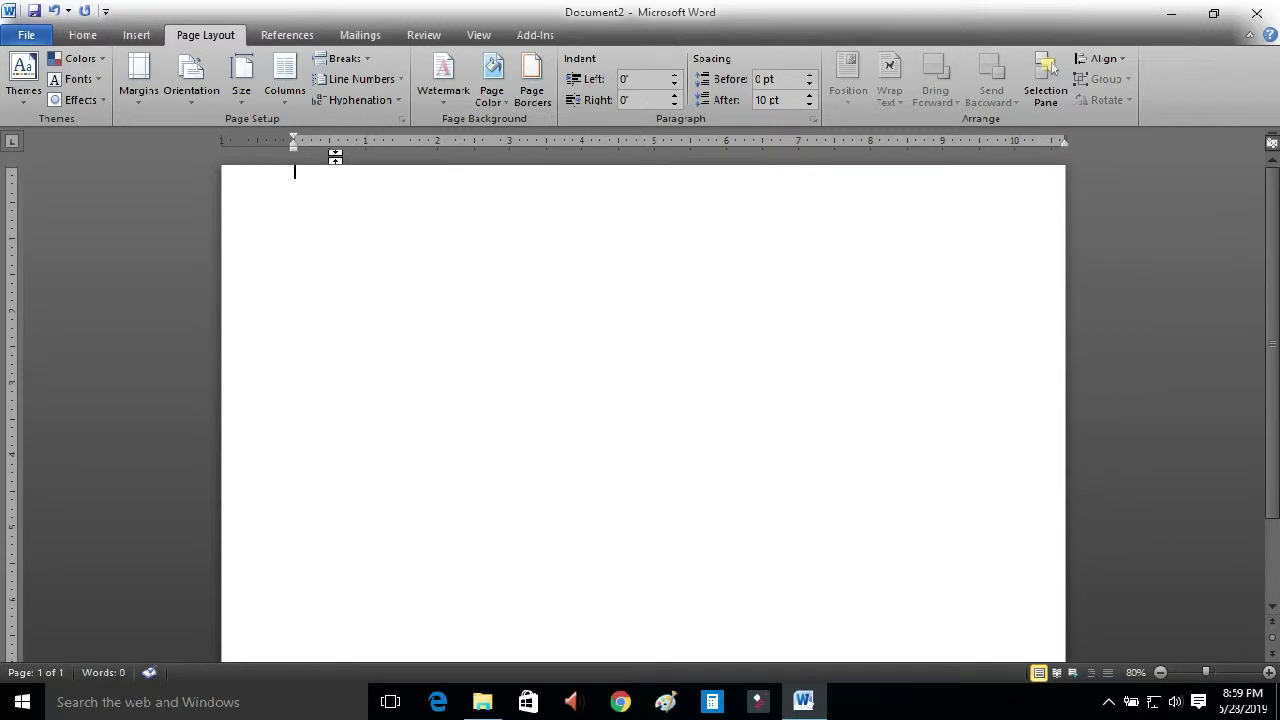
{"action": "scroll", "coordinate": [820, 310], "scroll_direction": "down", "scroll_amount": 1}
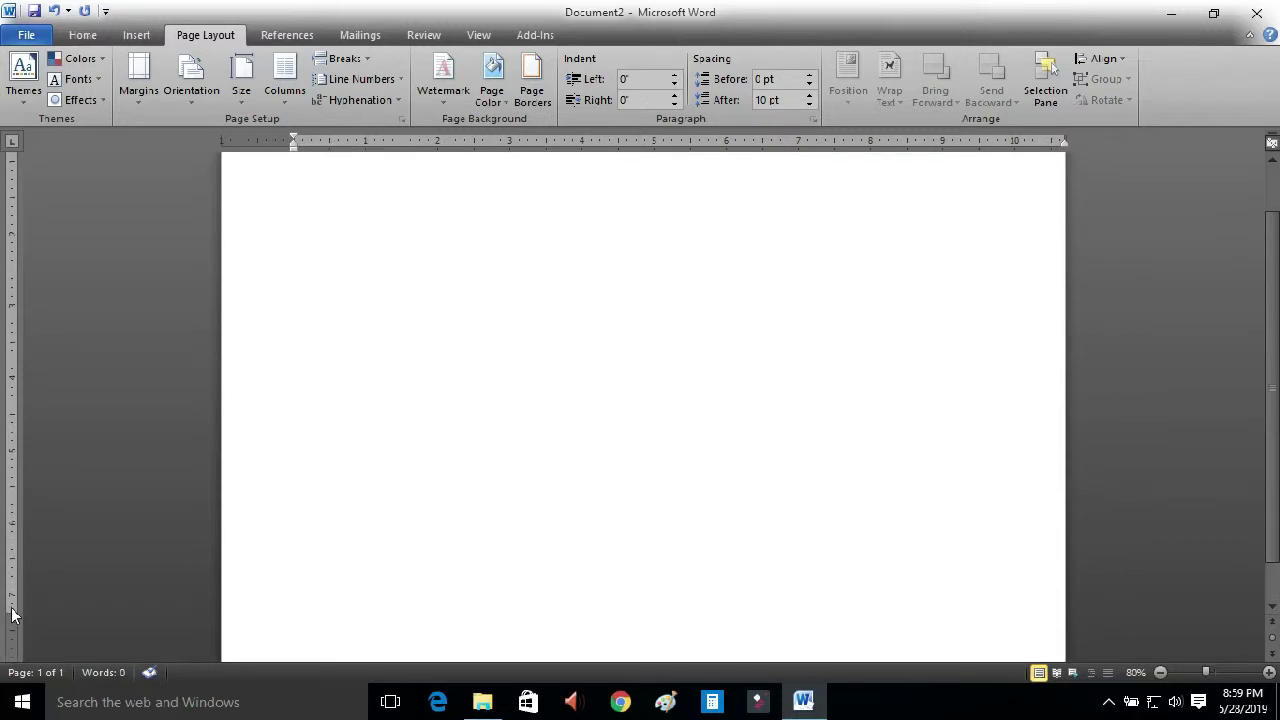
{"action": "scroll", "coordinate": [14, 600], "scroll_direction": "down", "scroll_amount": 1}
{"action": "left_click_drag", "start_coordinate": [16, 572], "coordinate": [13, 640]}
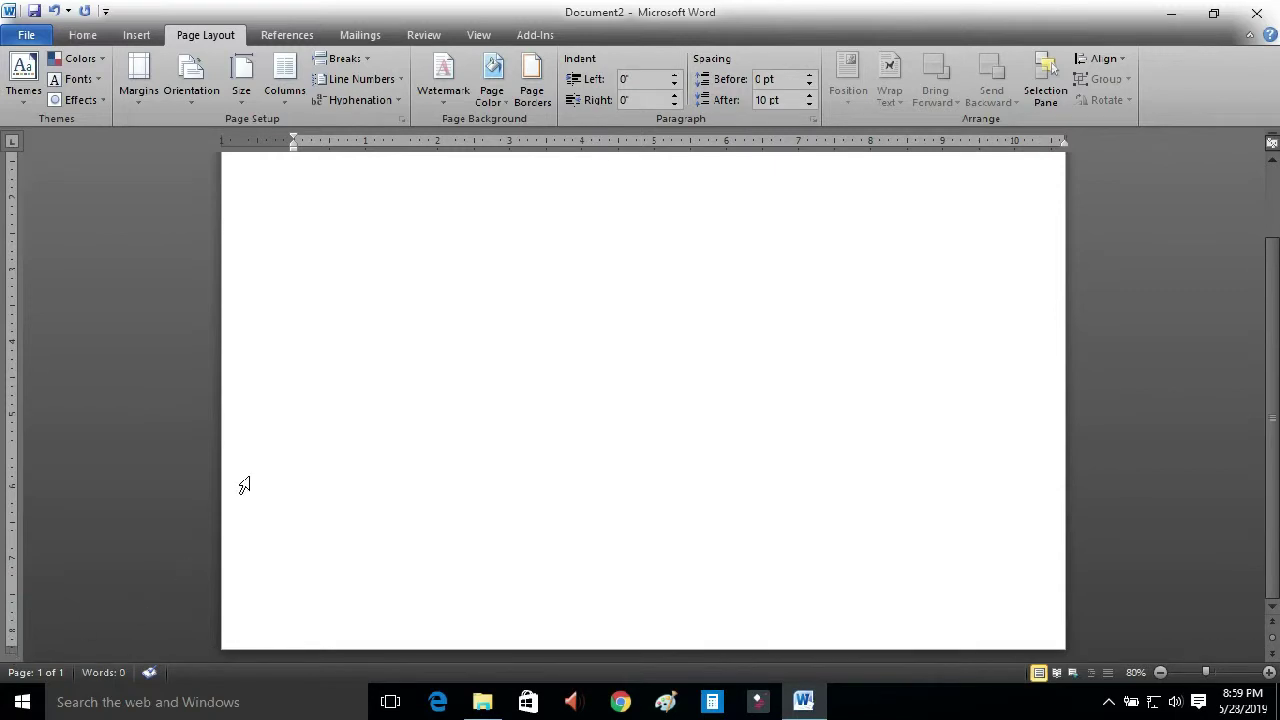
{"action": "scroll", "coordinate": [248, 460], "scroll_direction": "up", "scroll_amount": 1}
Set the Left, Bottom and Right margins to 0 in Page Setup.
{"action": "double_click", "coordinate": [7, 296]}
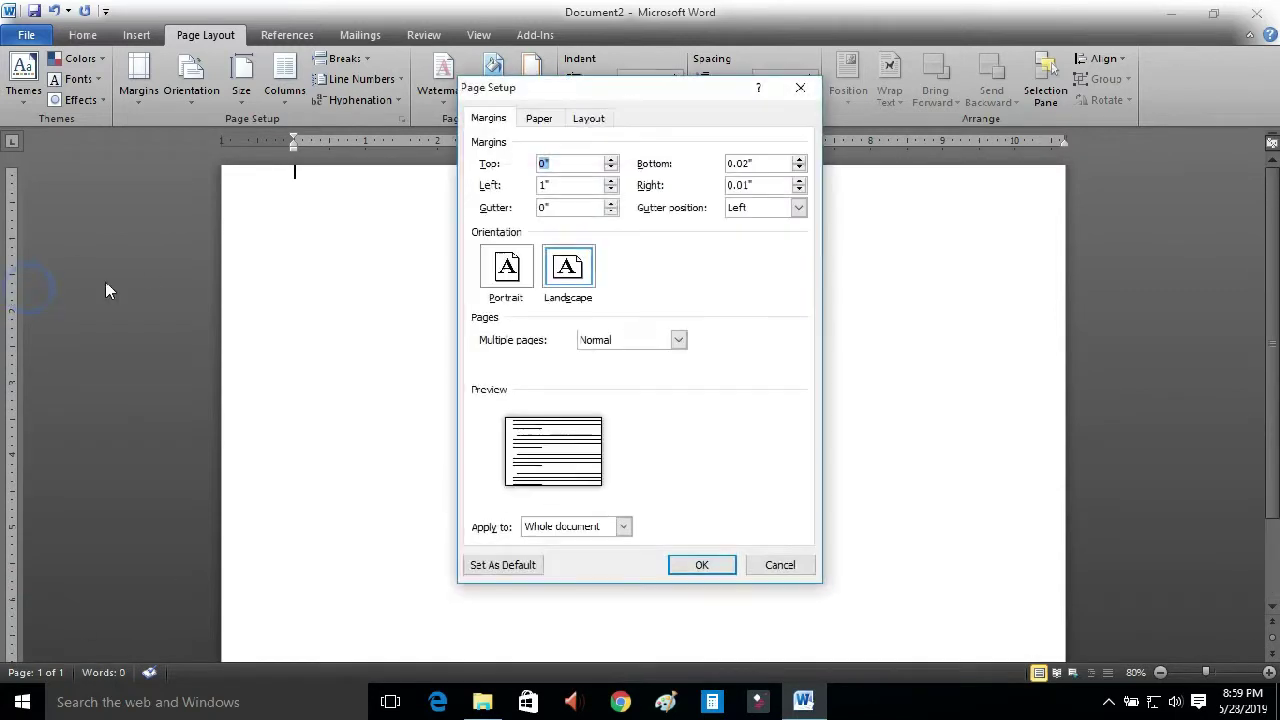
{"action": "double_click", "coordinate": [574, 188]}
{"action": "type", "text": "0"}
{"action": "double_click", "coordinate": [779, 166]}
{"action": "type", "text": "0"}
{"action": "double_click", "coordinate": [762, 186]}
{"action": "type", "text": "0"}
{"action": "left_click", "coordinate": [703, 565]}
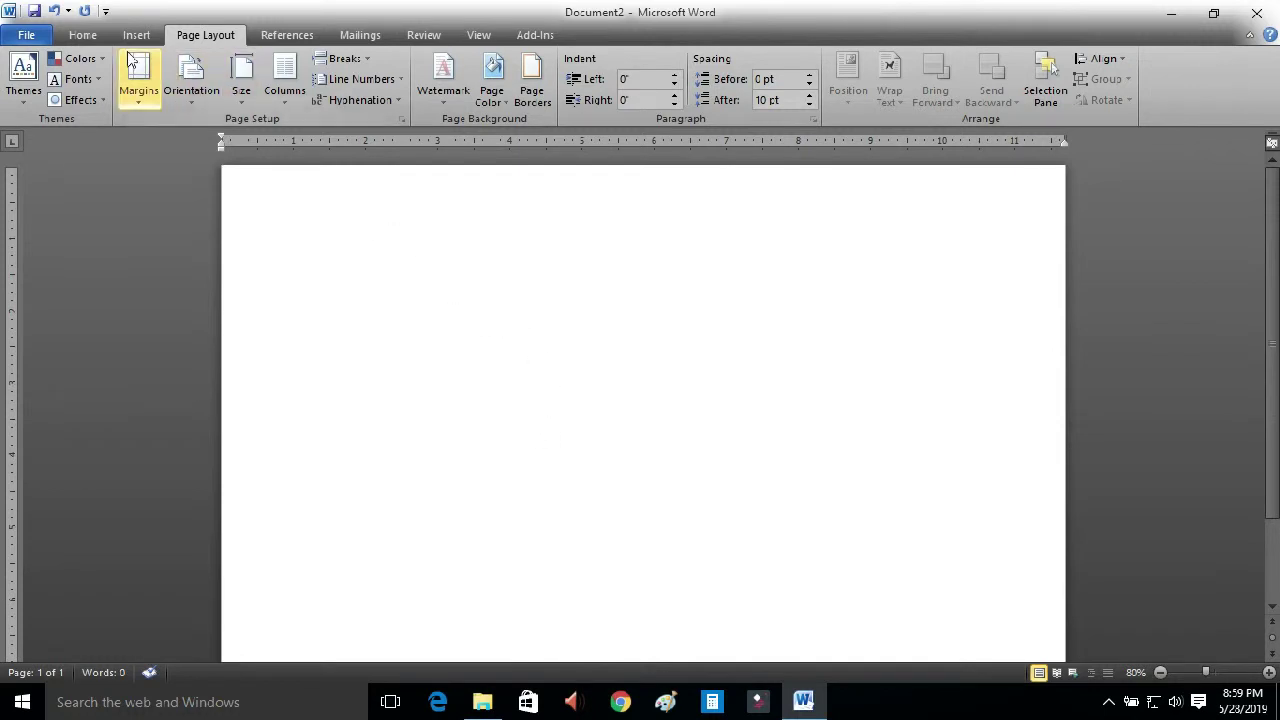
Draw a rectangle starting from the page's top-left corner.
{"action": "left_click", "coordinate": [130, 39]}
{"action": "left_click", "coordinate": [276, 85]}
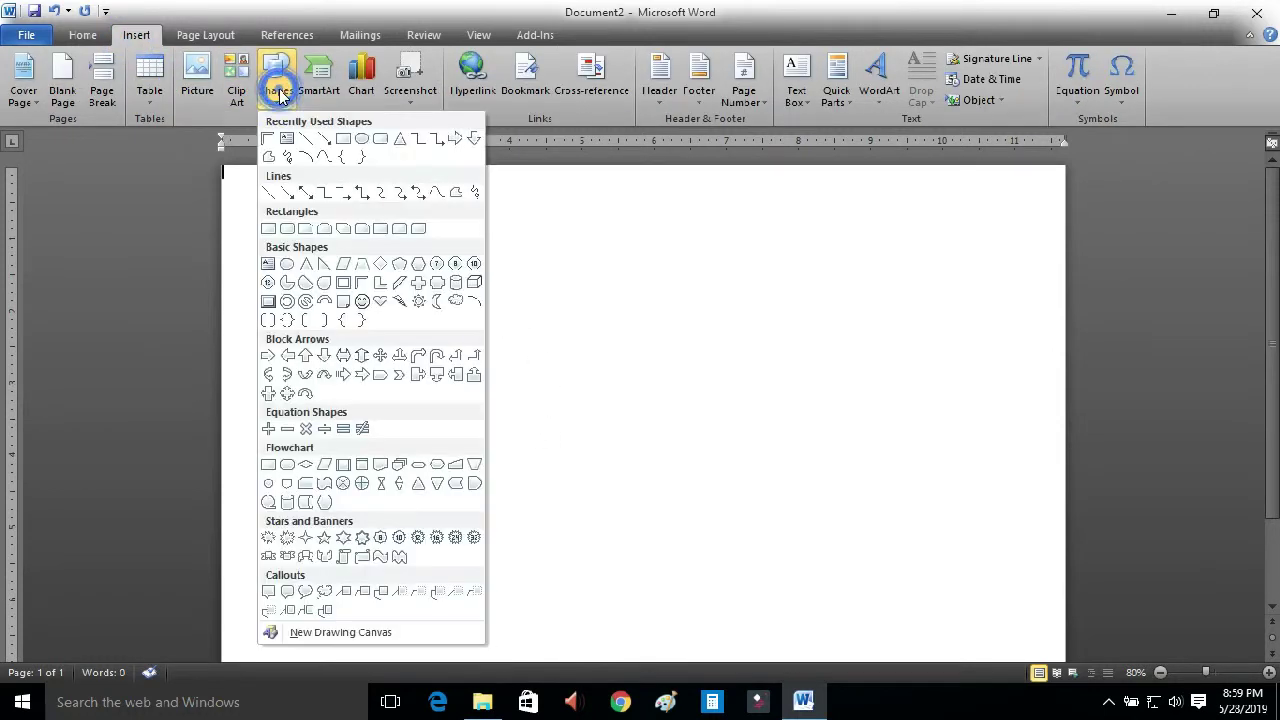
{"action": "left_click", "coordinate": [343, 140]}
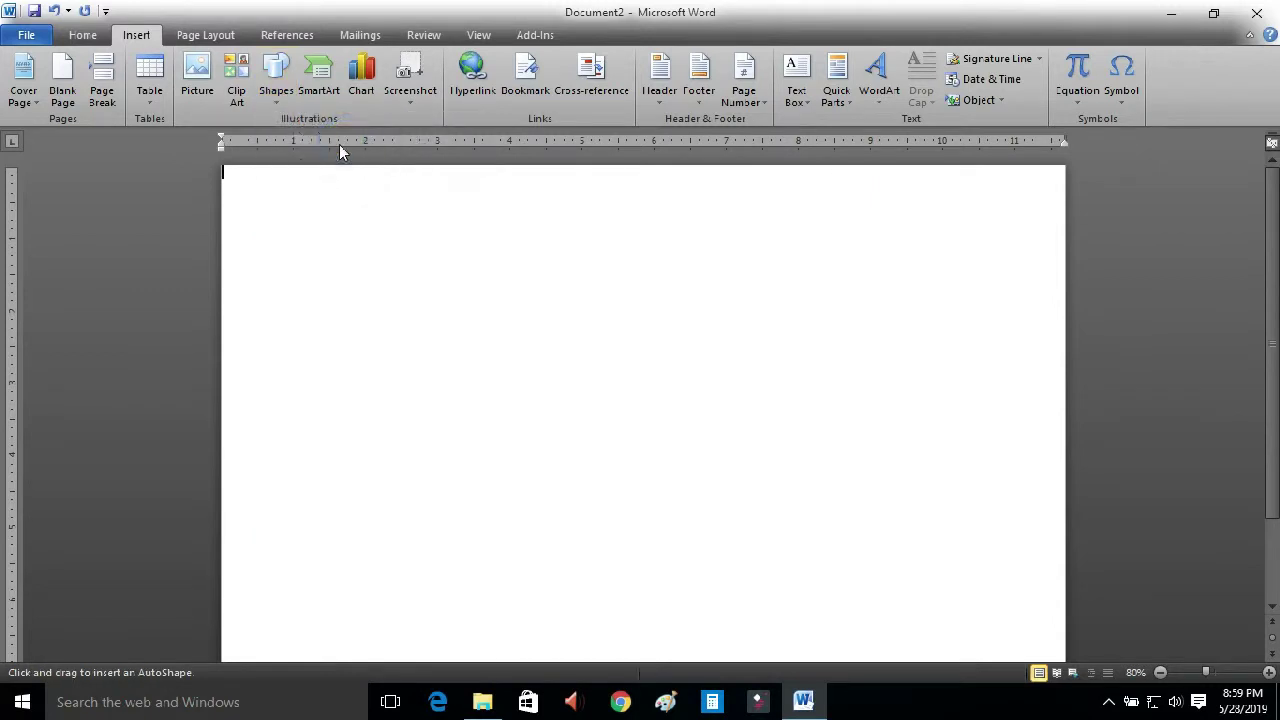
{"action": "mouse_move", "coordinate": [223, 168]}
{"action": "left_mouse_down"}
{"action": "mouse_move", "coordinate": [660, 418]}
{"action": "mouse_move", "coordinate": [596, 411]}
{"action": "left_mouse_up"}
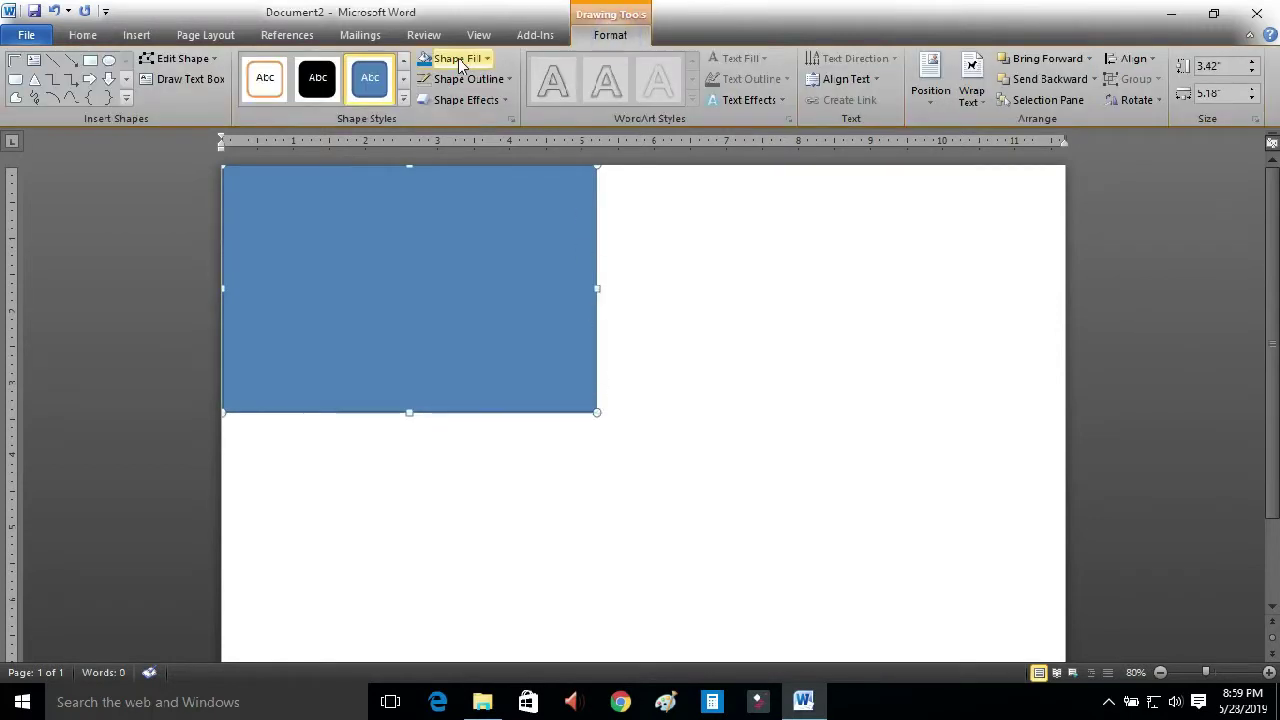
Remove the blue rectangle's outline and check its look.
{"action": "left_click", "coordinate": [483, 84]}
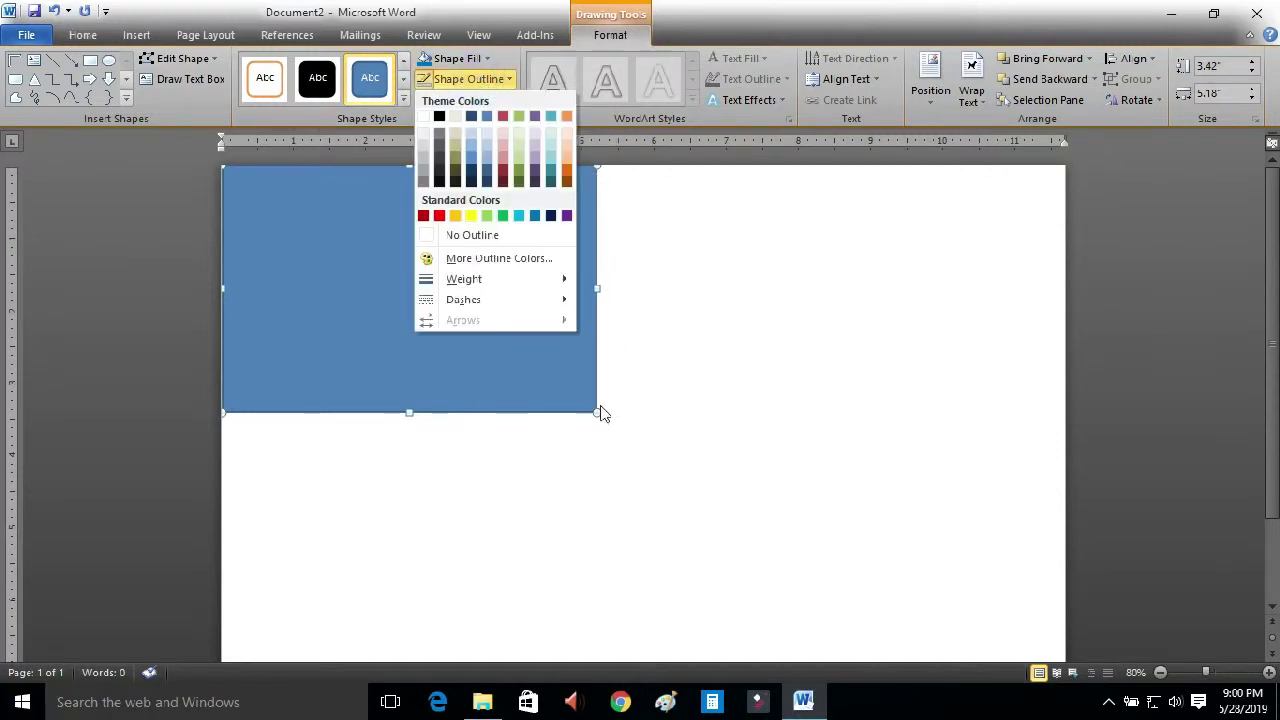
{"action": "left_click", "coordinate": [481, 235]}
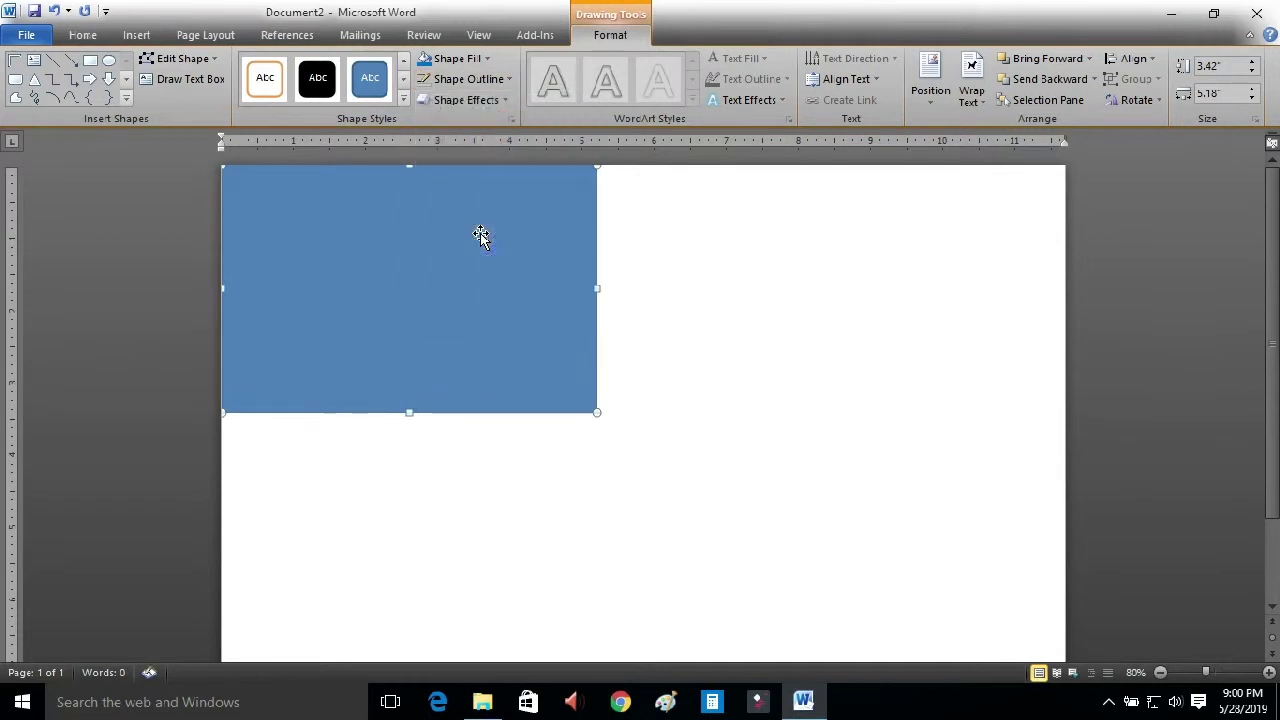
{"action": "left_click", "coordinate": [672, 304]}
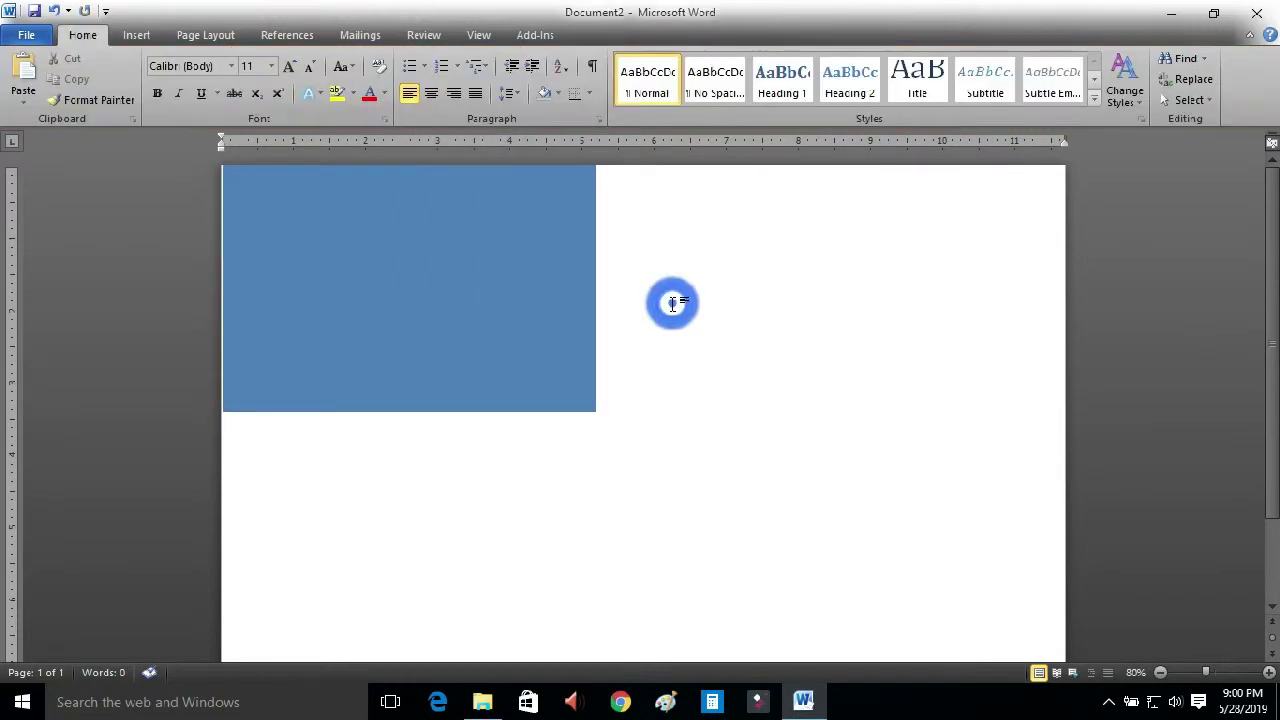
{"action": "left_click", "coordinate": [488, 292]}
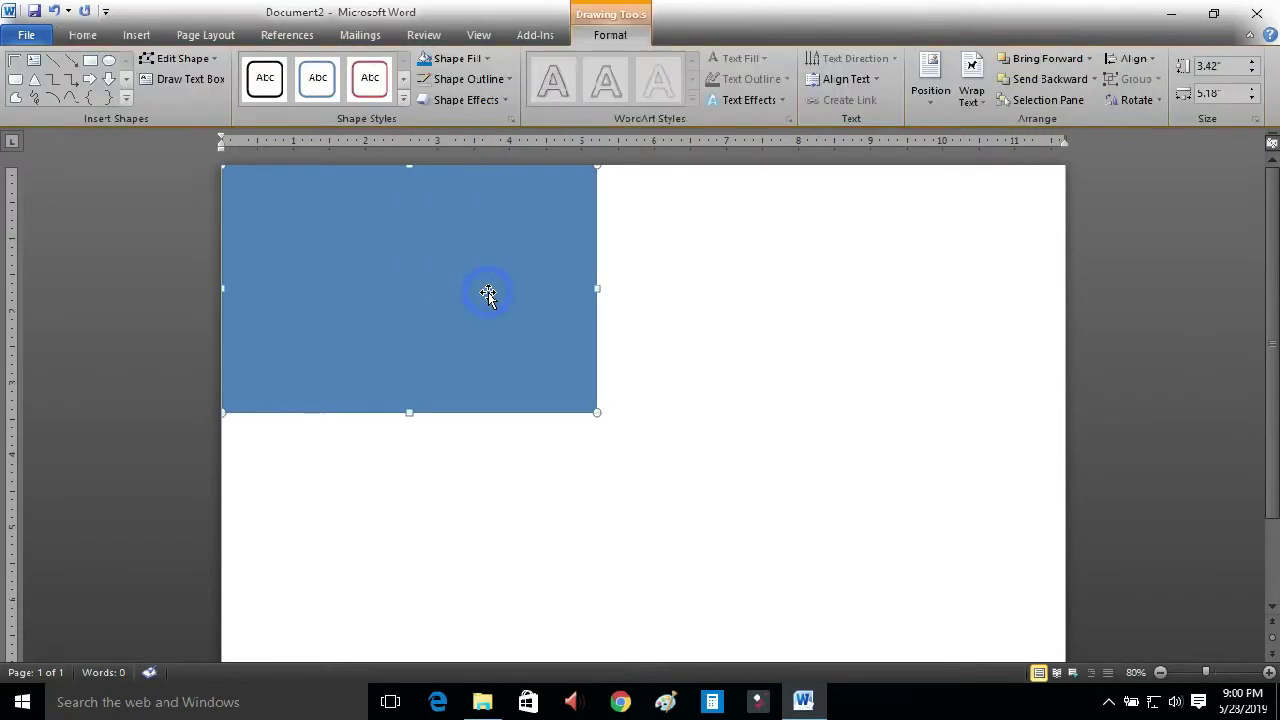
Delete the rectangle's bottom-right point with Edit Points, turning it into a triangle.
{"action": "right_click", "coordinate": [488, 292]}
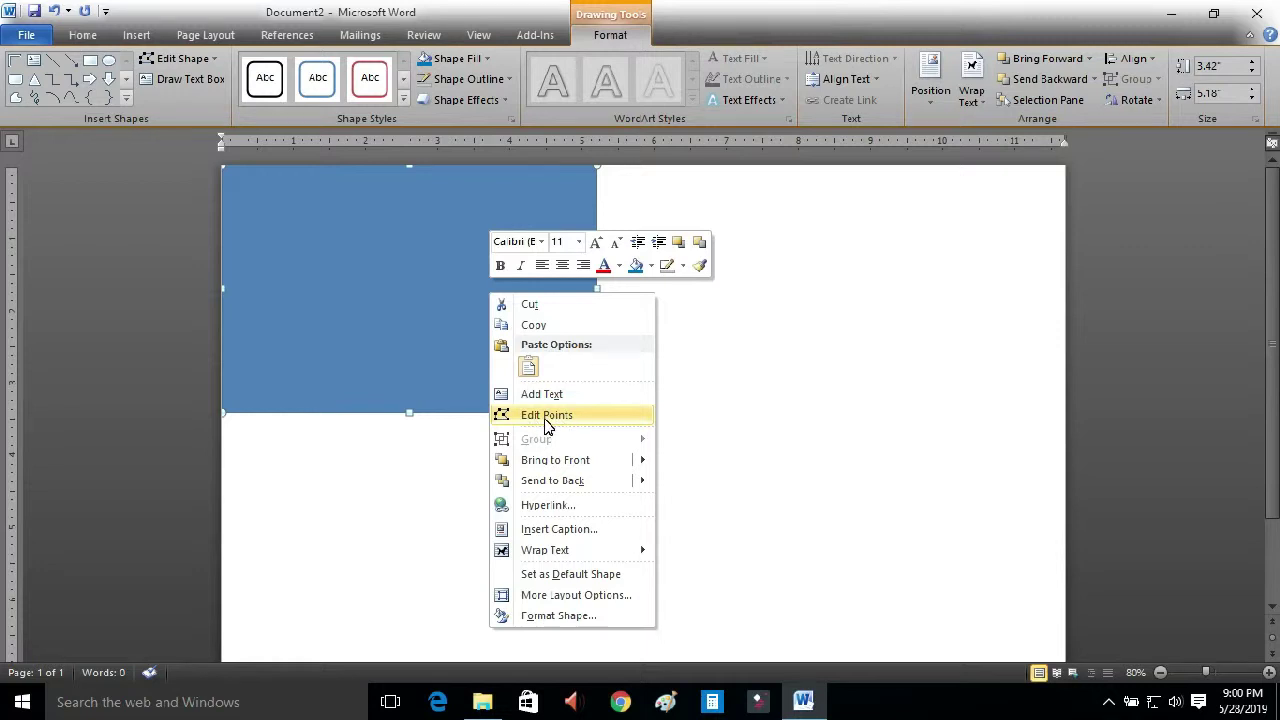
{"action": "left_click", "coordinate": [549, 418]}
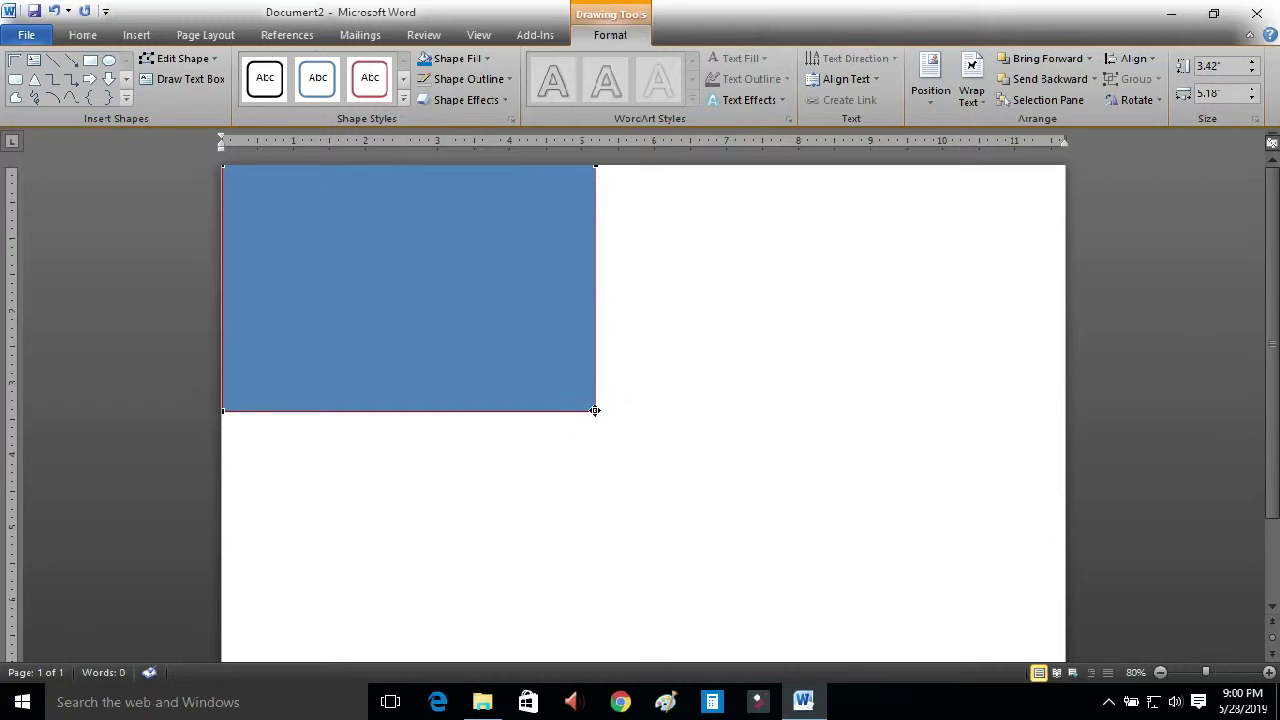
{"action": "right_click", "coordinate": [594, 410]}
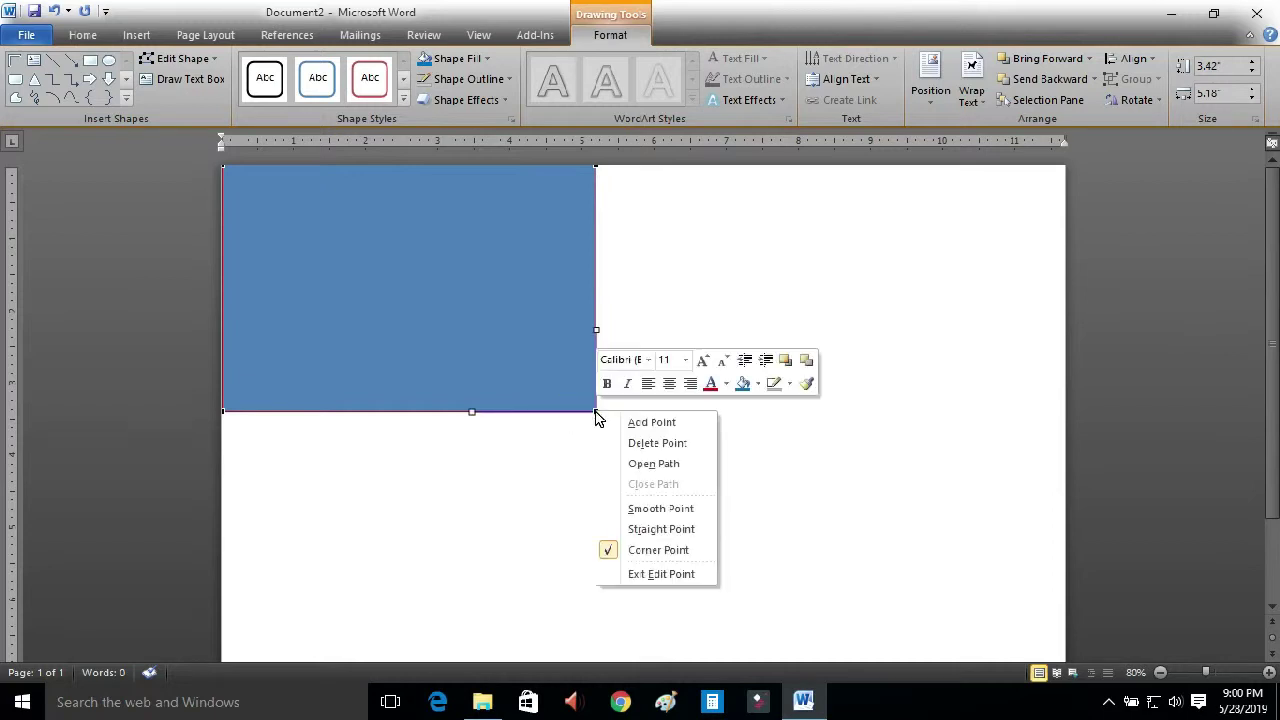
{"action": "left_click", "coordinate": [664, 446]}
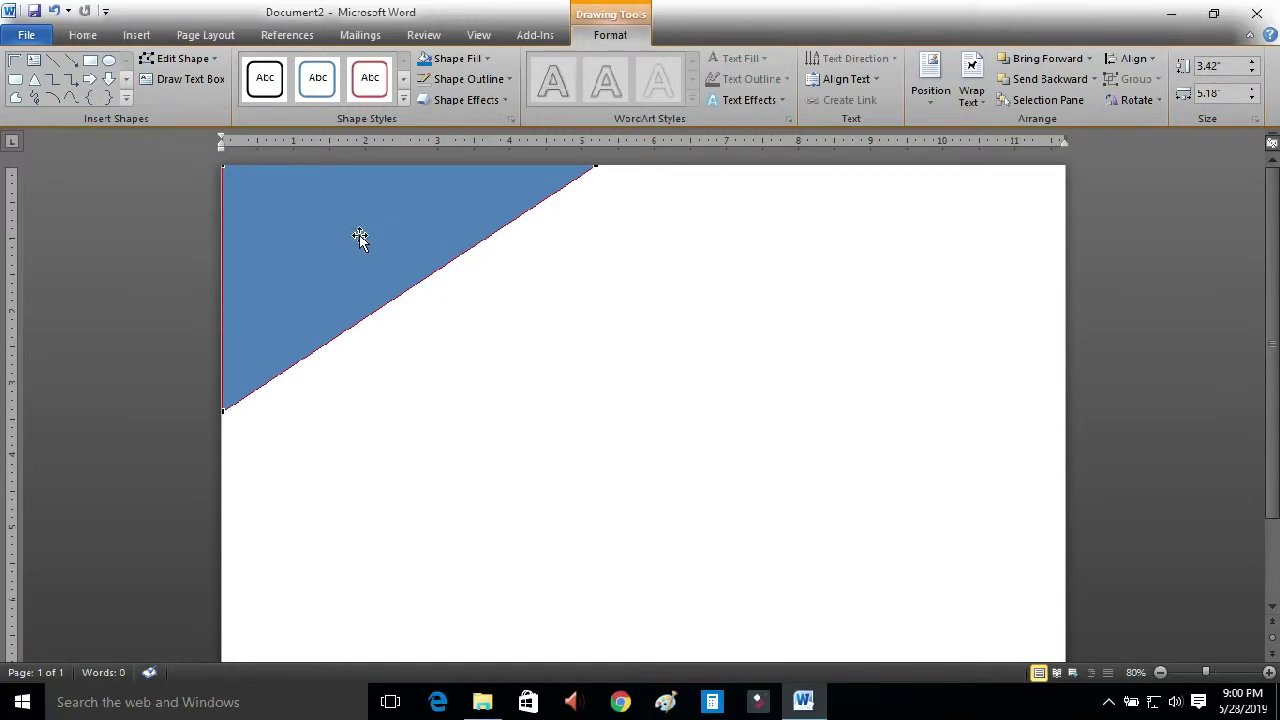
Fill the triangle red.
{"action": "left_click", "coordinate": [458, 58]}
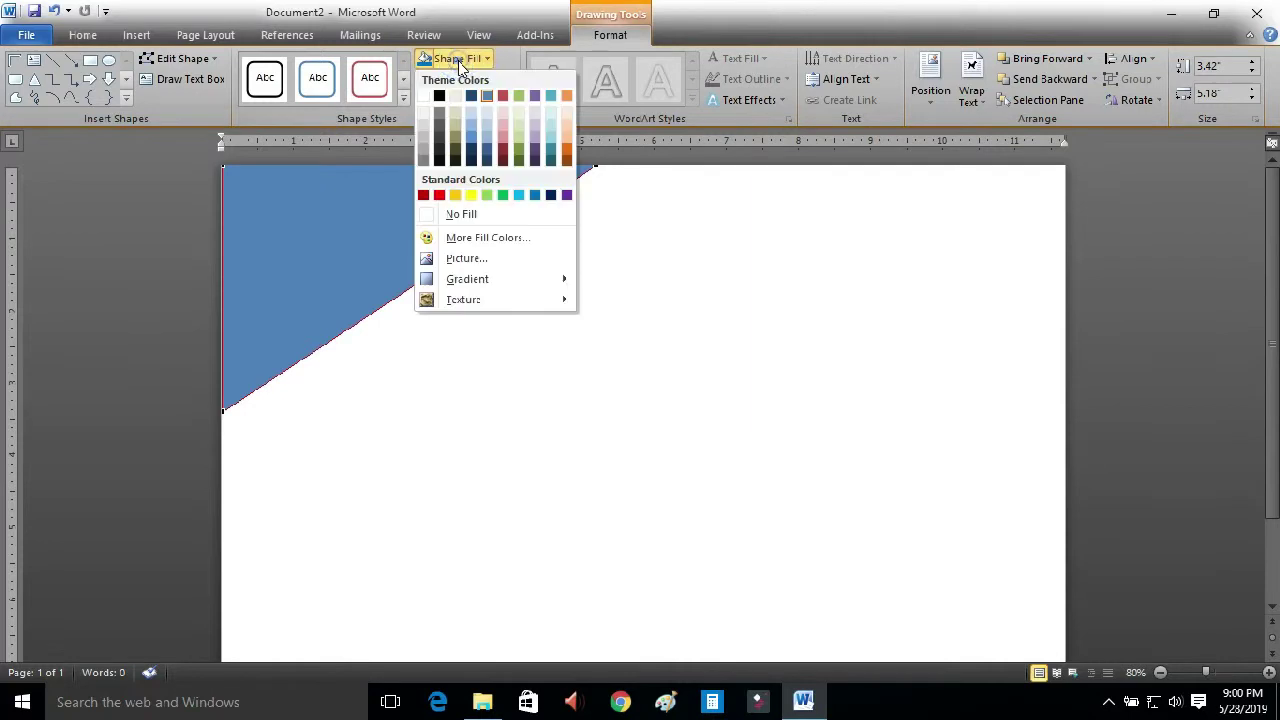
{"action": "left_click", "coordinate": [440, 197]}
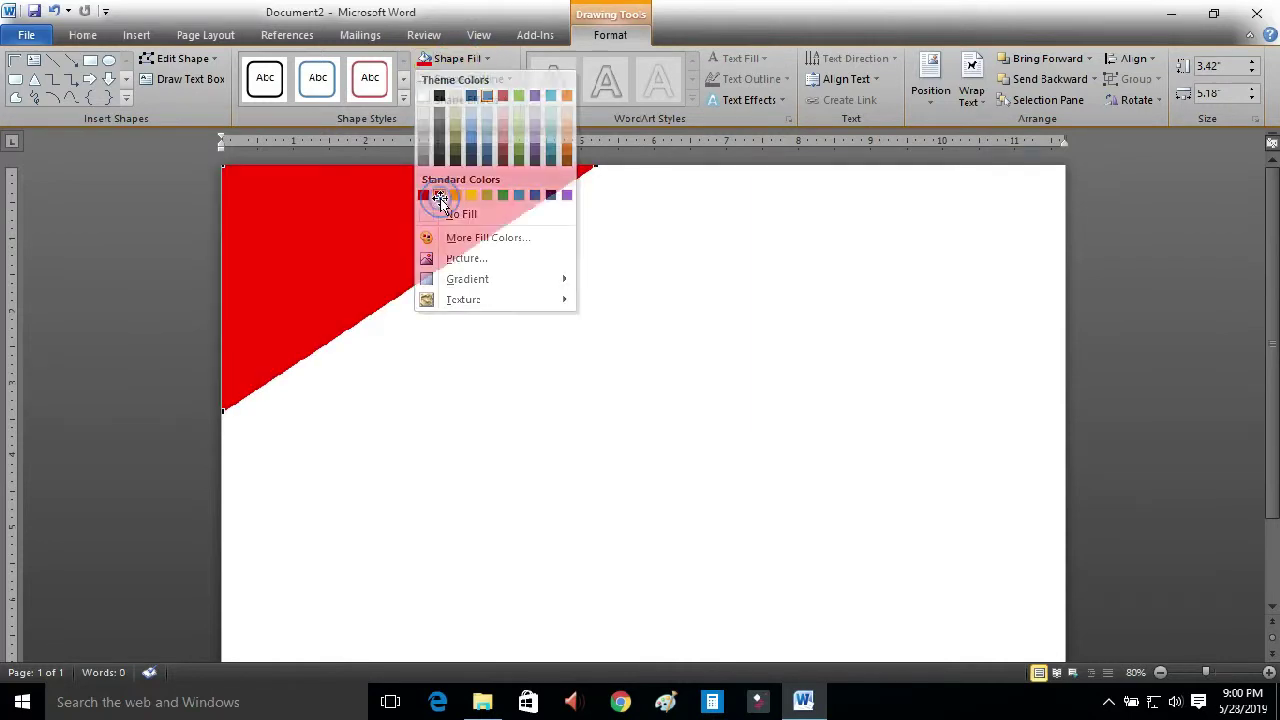
{"action": "left_click", "coordinate": [545, 362]}
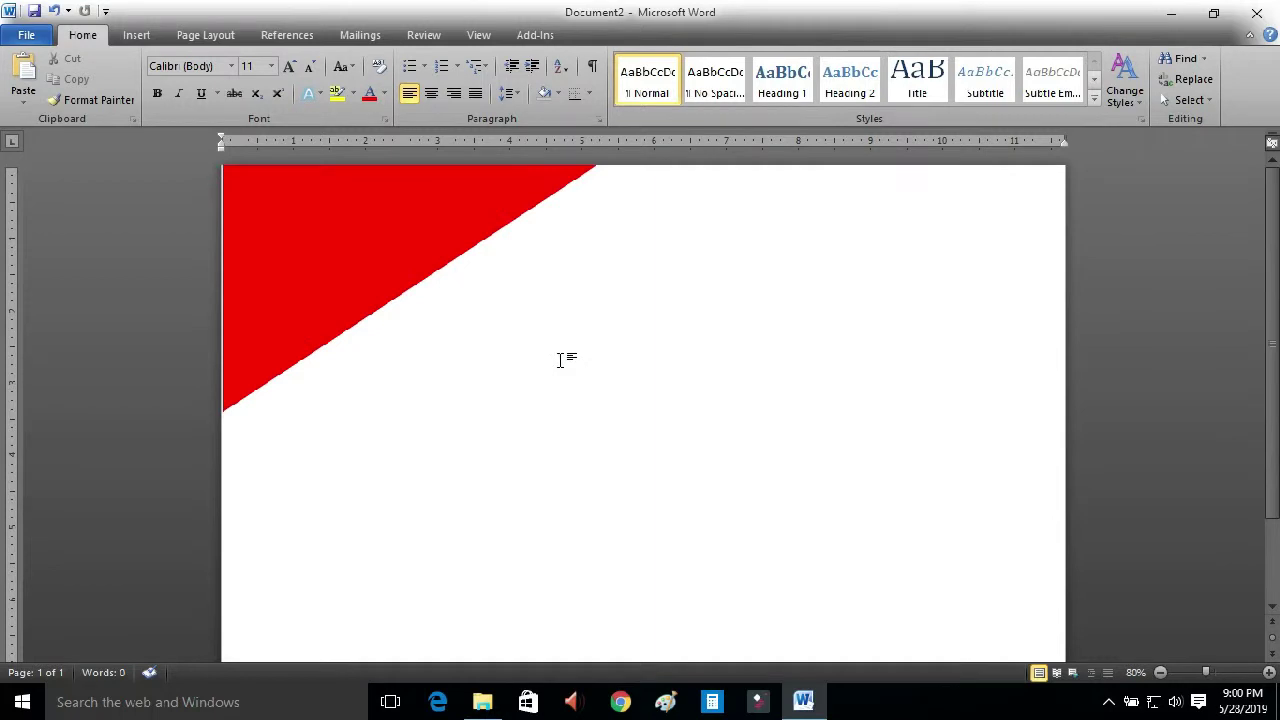
Draw a wide rectangle from the page's top-right corner beside the triangle, redrawing it once.
{"action": "left_click", "coordinate": [146, 40]}
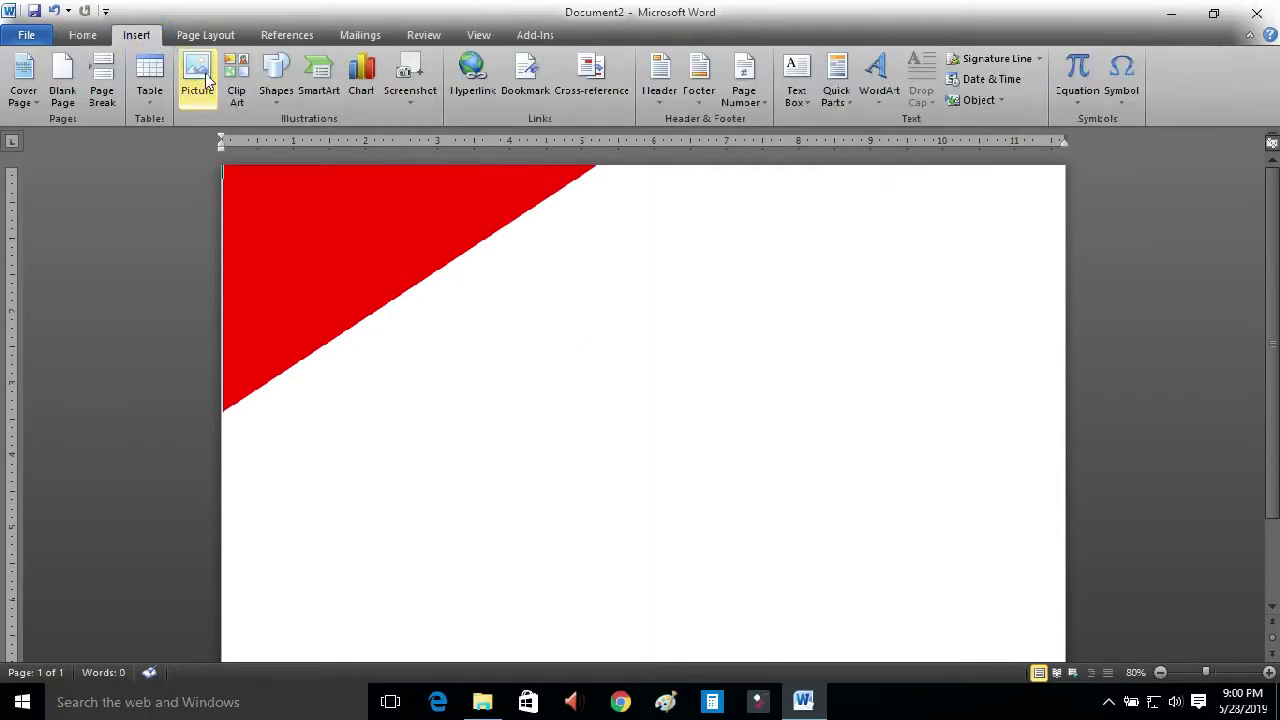
{"action": "left_click", "coordinate": [270, 88]}
{"action": "left_click", "coordinate": [343, 138]}
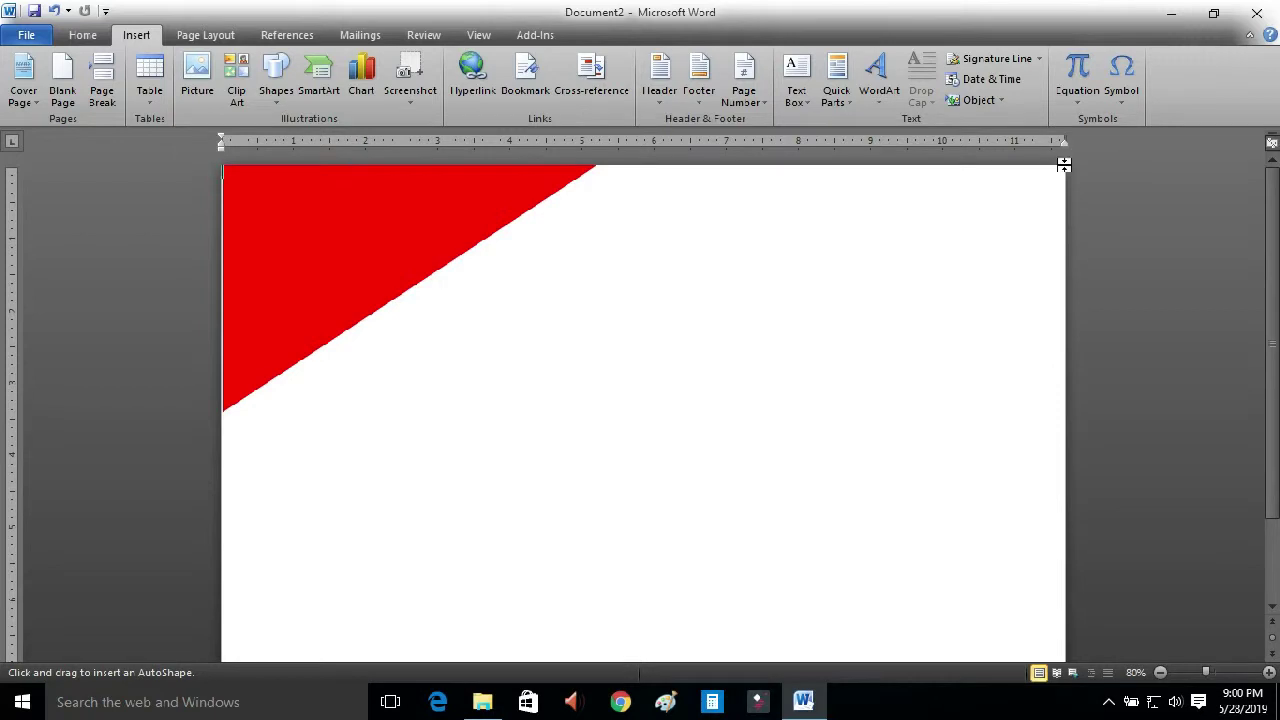
{"action": "mouse_move", "coordinate": [1062, 167]}
{"action": "left_mouse_down"}
{"action": "mouse_move", "coordinate": [502, 447]}
{"action": "mouse_move", "coordinate": [494, 421]}
{"action": "left_mouse_up"}
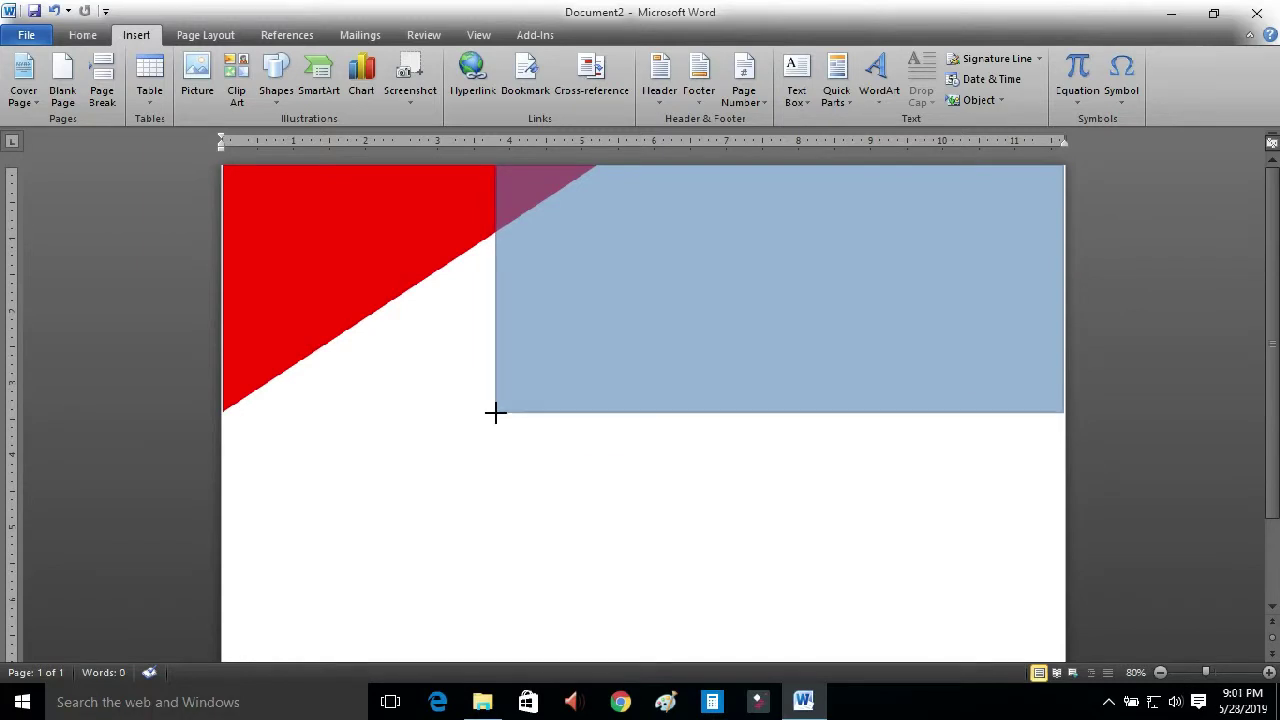
{"action": "left_click_drag", "start_coordinate": [494, 421], "coordinate": [494, 412]}
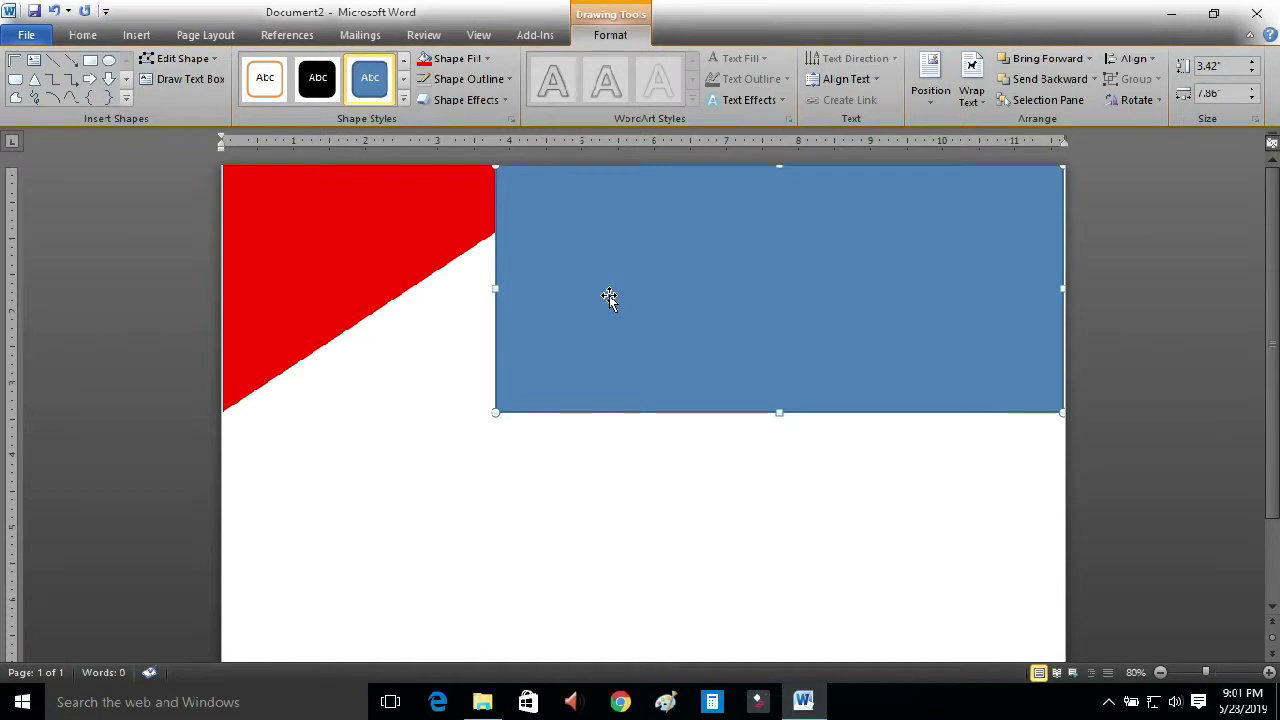
{"action": "key", "text": "Delete"}
{"action": "left_click", "coordinate": [436, 258]}
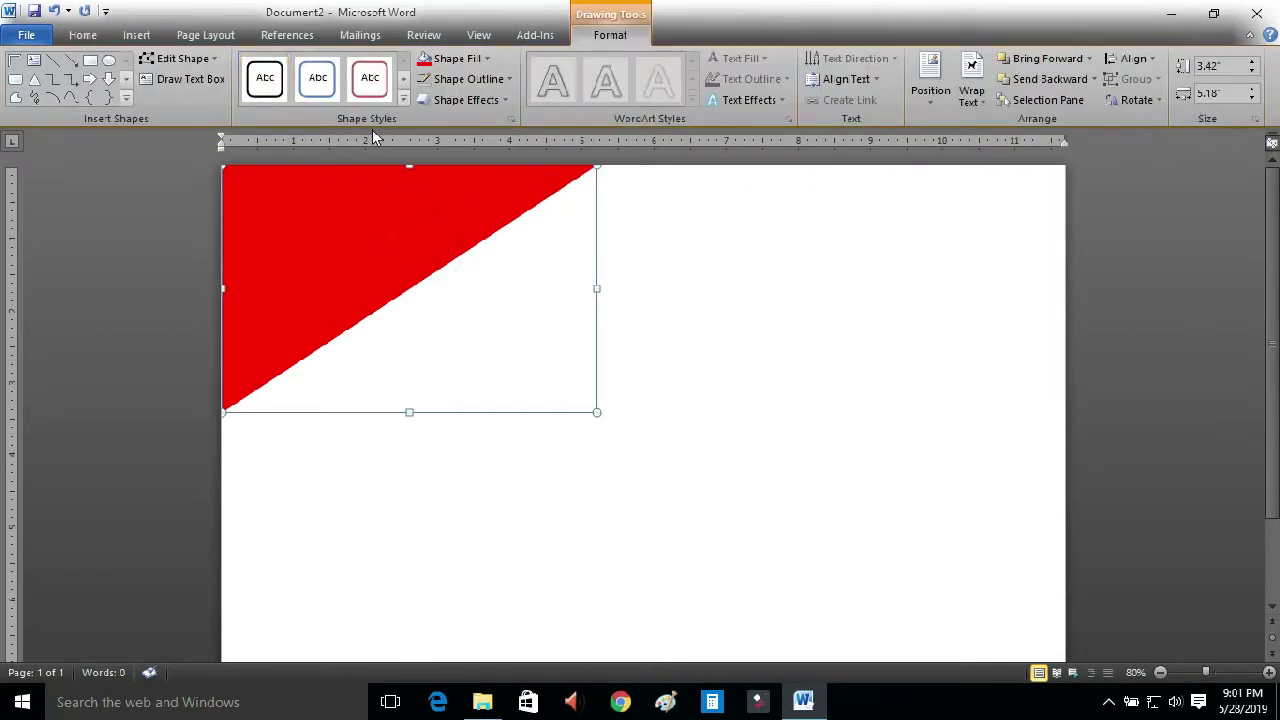
{"action": "left_click", "coordinate": [90, 60]}
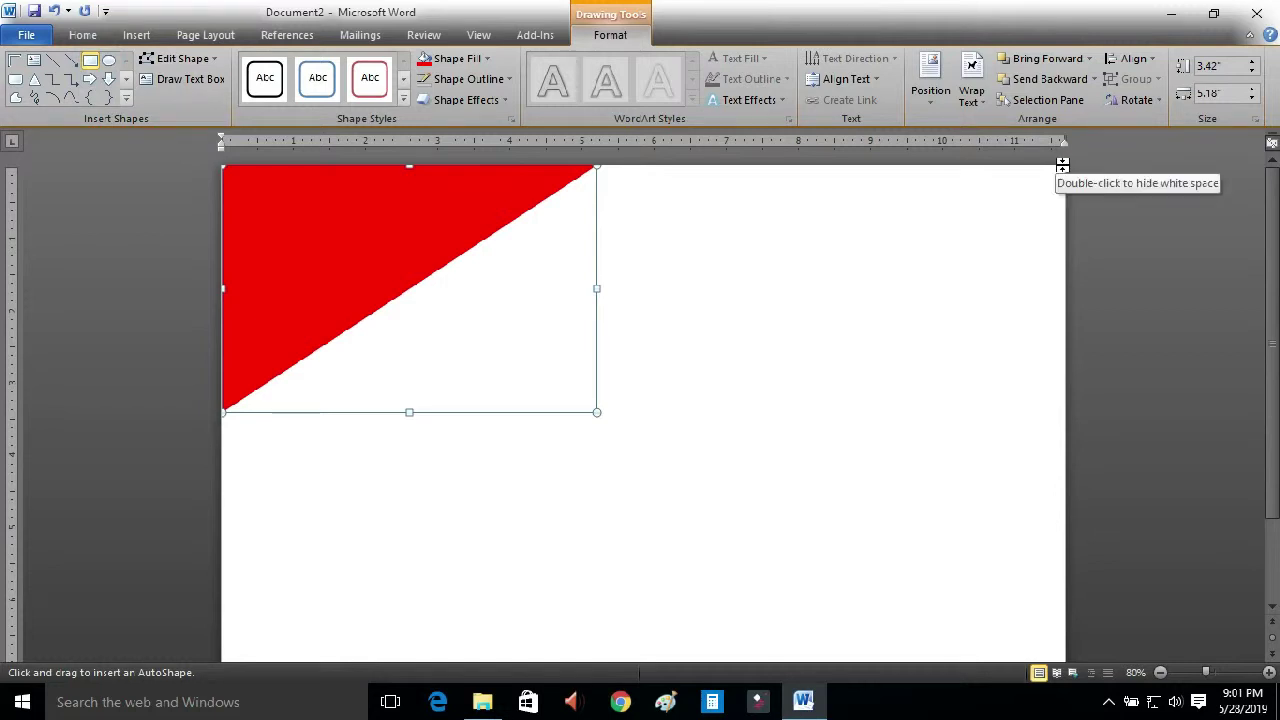
{"action": "mouse_move", "coordinate": [1064, 165]}
{"action": "left_mouse_down"}
{"action": "mouse_move", "coordinate": [565, 418]}
{"action": "mouse_move", "coordinate": [522, 412]}
{"action": "left_mouse_up"}
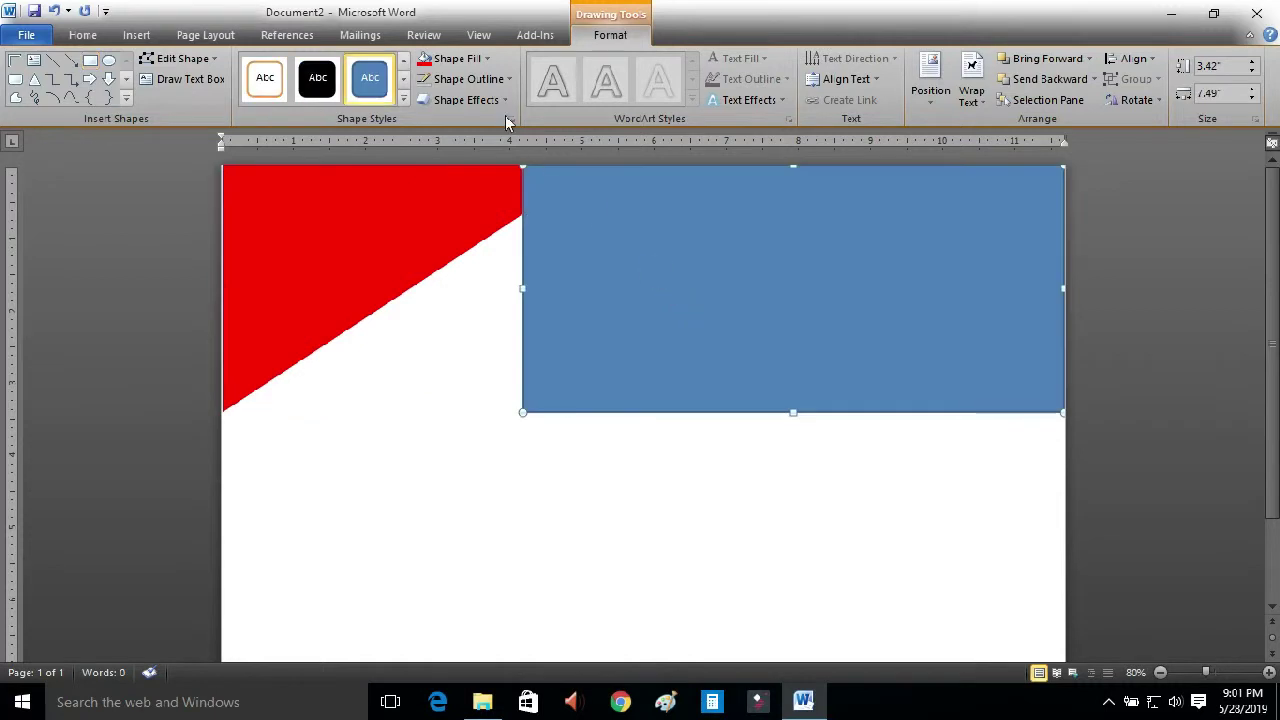
Remove the top-right rectangle's outline and fill it dark blue.
{"action": "left_click", "coordinate": [480, 79]}
{"action": "left_click", "coordinate": [503, 237]}
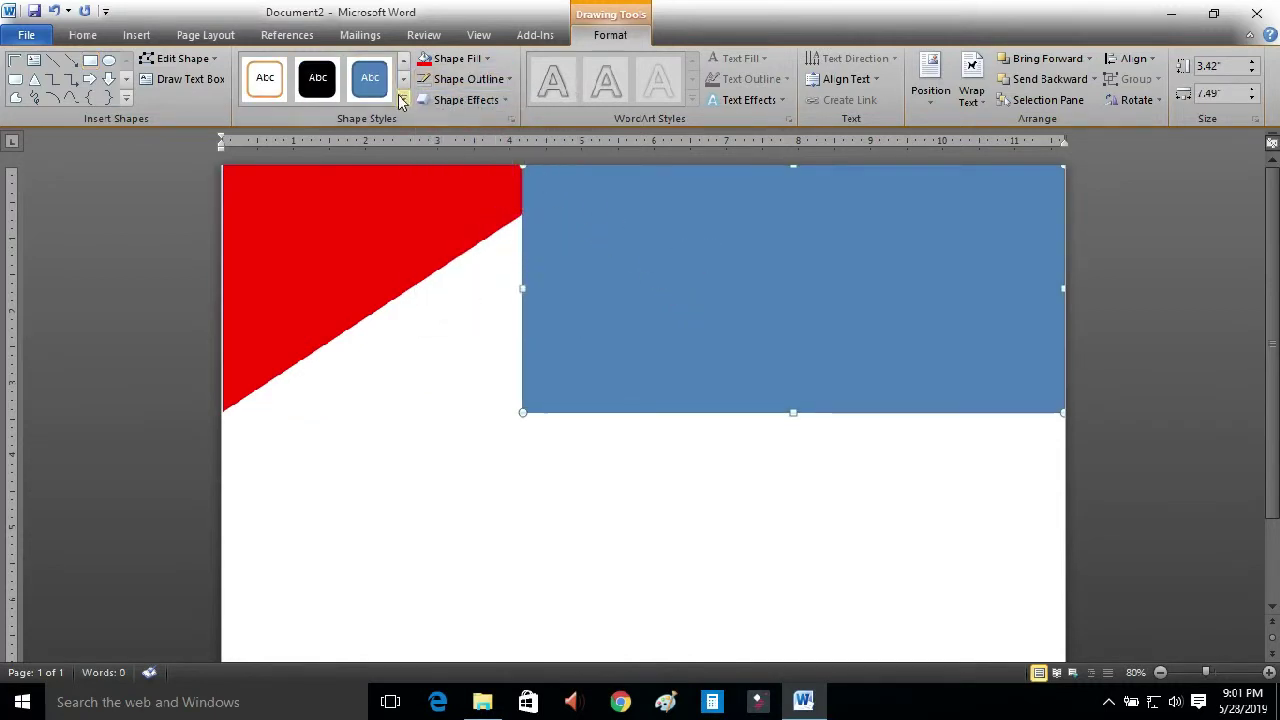
{"action": "left_click", "coordinate": [460, 58]}
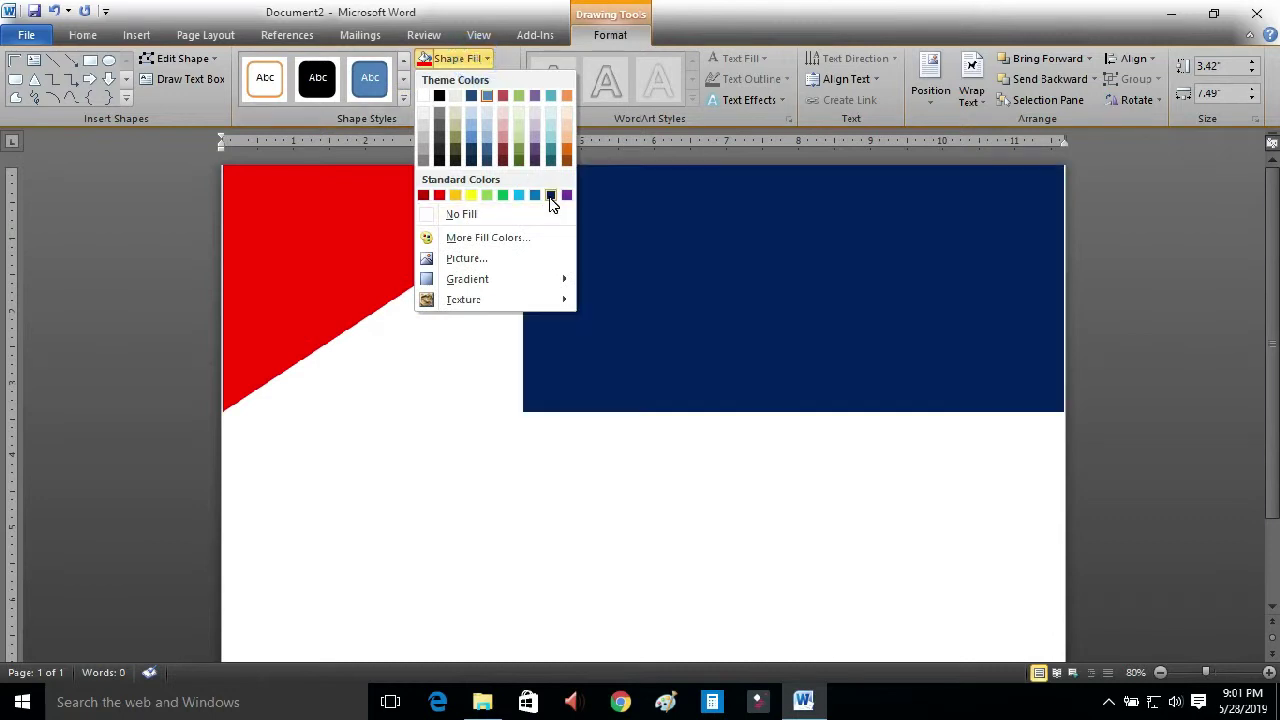
{"action": "left_click", "coordinate": [551, 196]}
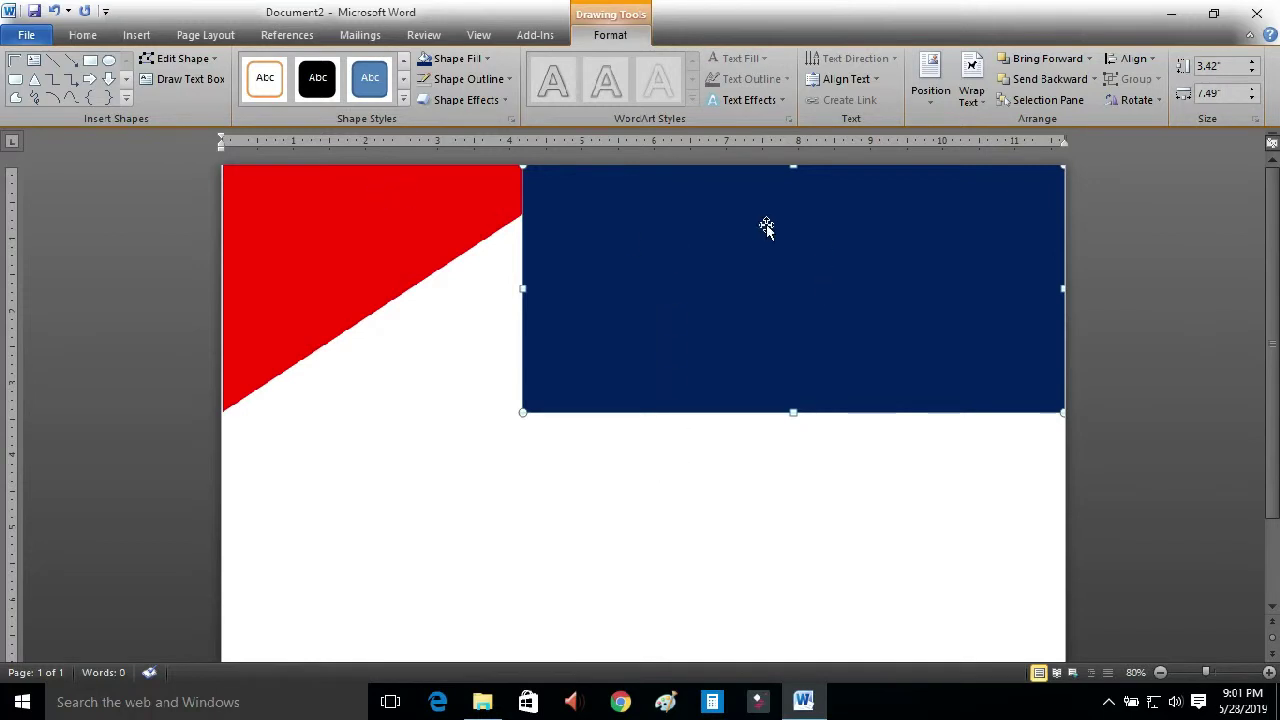
{"action": "key", "text": "Escape"}
{"action": "left_click", "coordinate": [708, 310]}
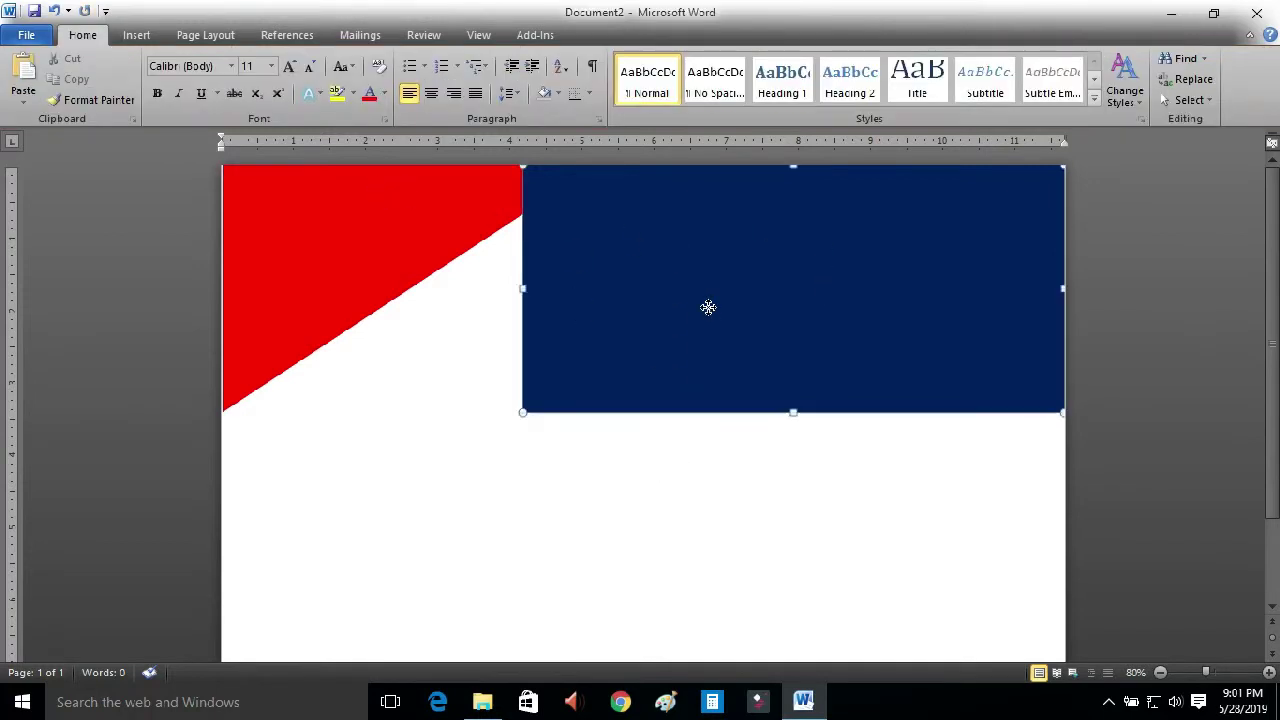
Start editing the navy rectangle's points and zoom in on the shapes.
{"action": "right_click", "coordinate": [708, 307]}
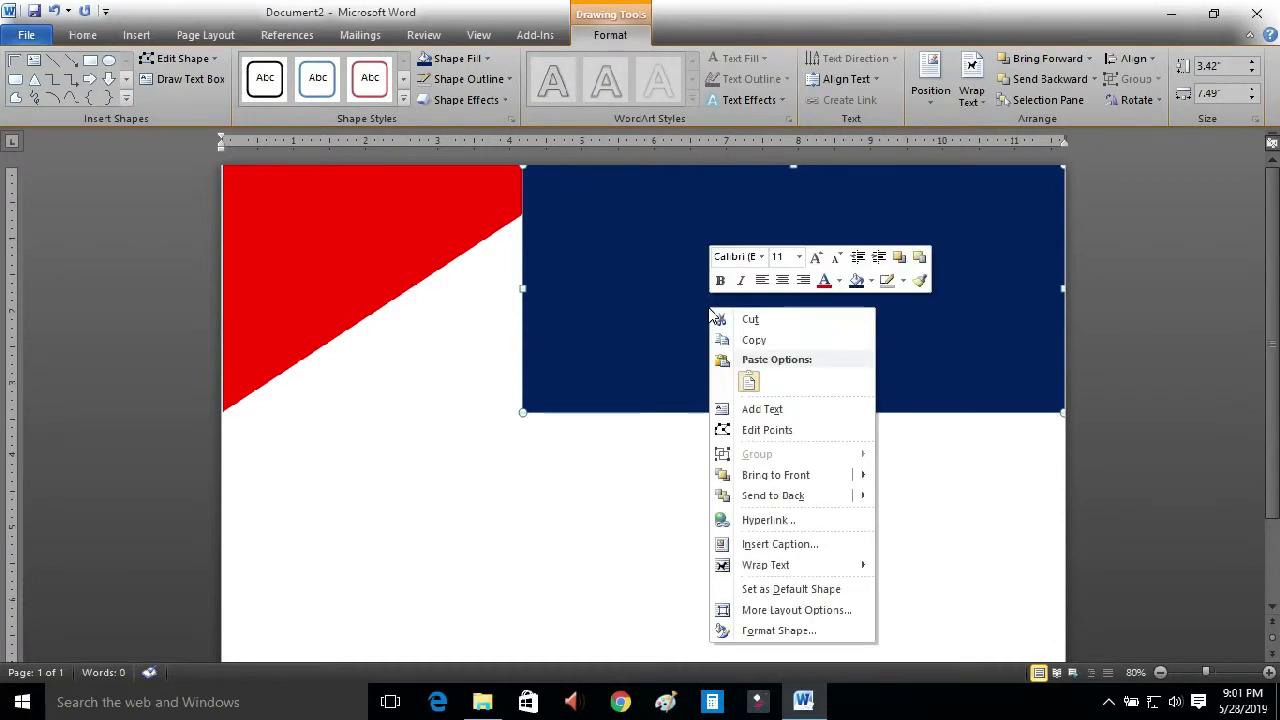
{"action": "left_click", "coordinate": [783, 426]}
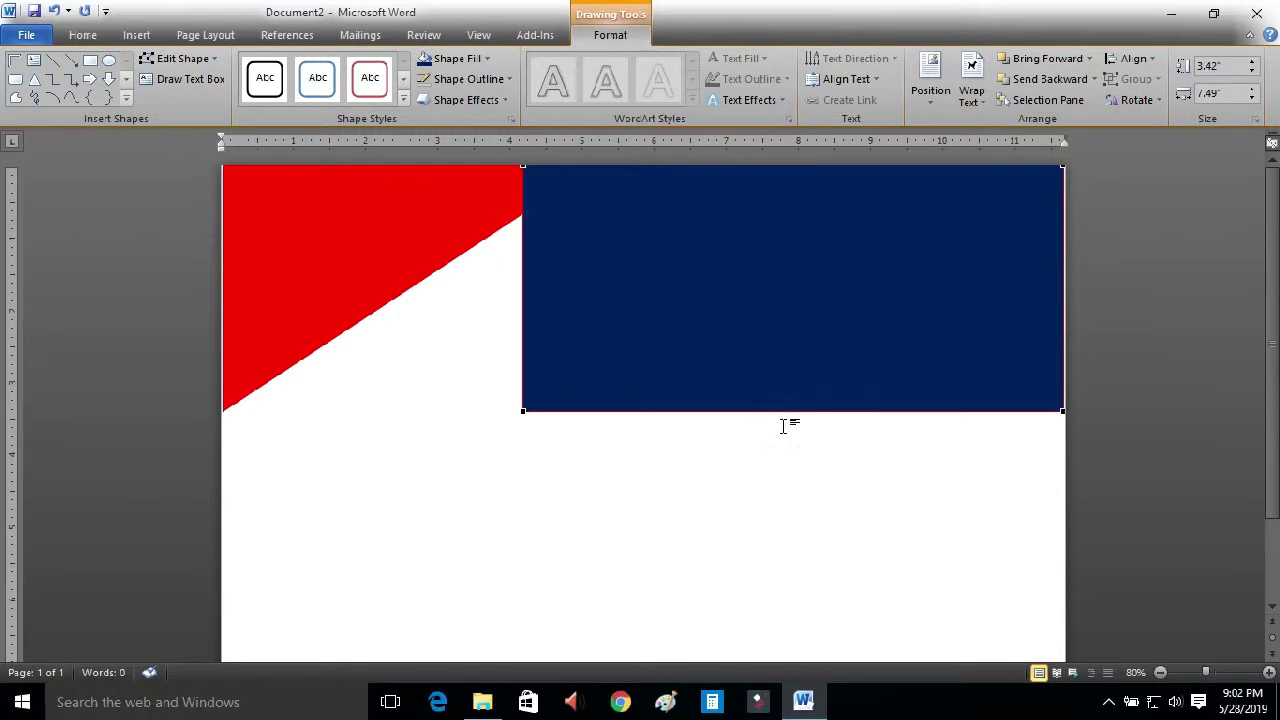
{"action": "left_click", "coordinate": [1269, 673]}
{"action": "left_click", "coordinate": [1269, 673]}
{"action": "left_click", "coordinate": [1269, 673]}
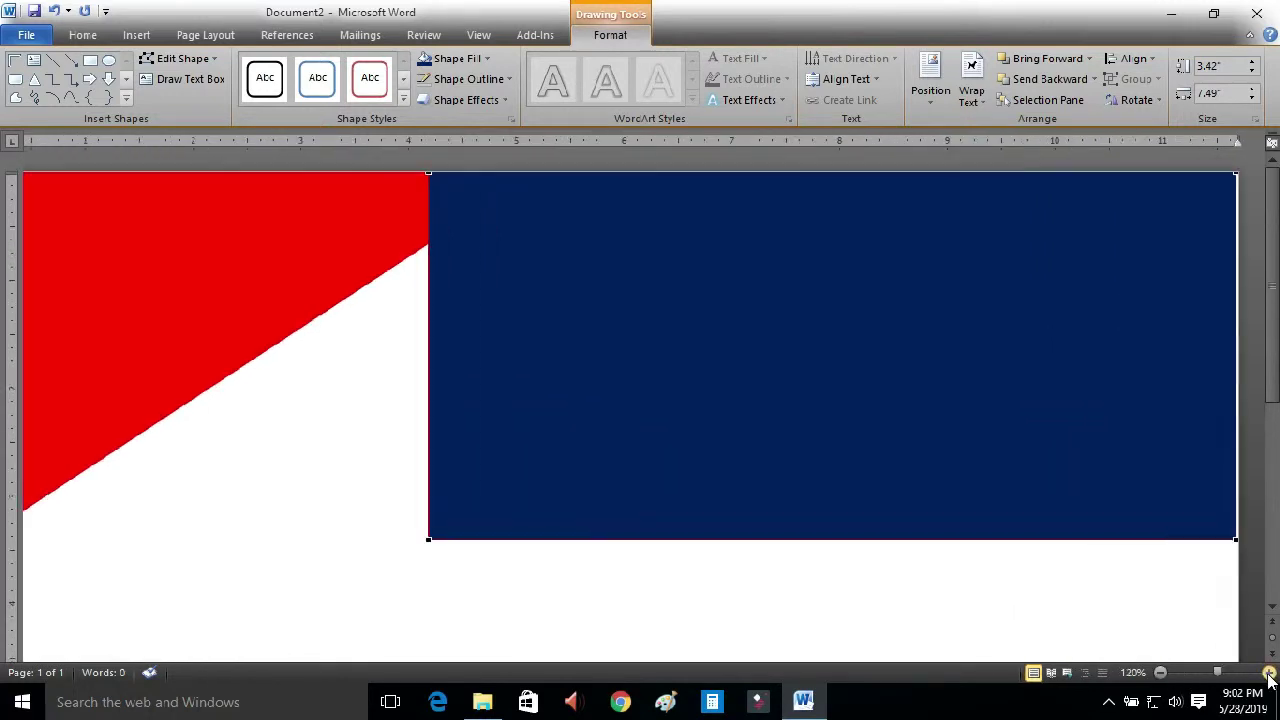
{"action": "left_click", "coordinate": [1269, 673]}
{"action": "left_click", "coordinate": [1269, 673]}
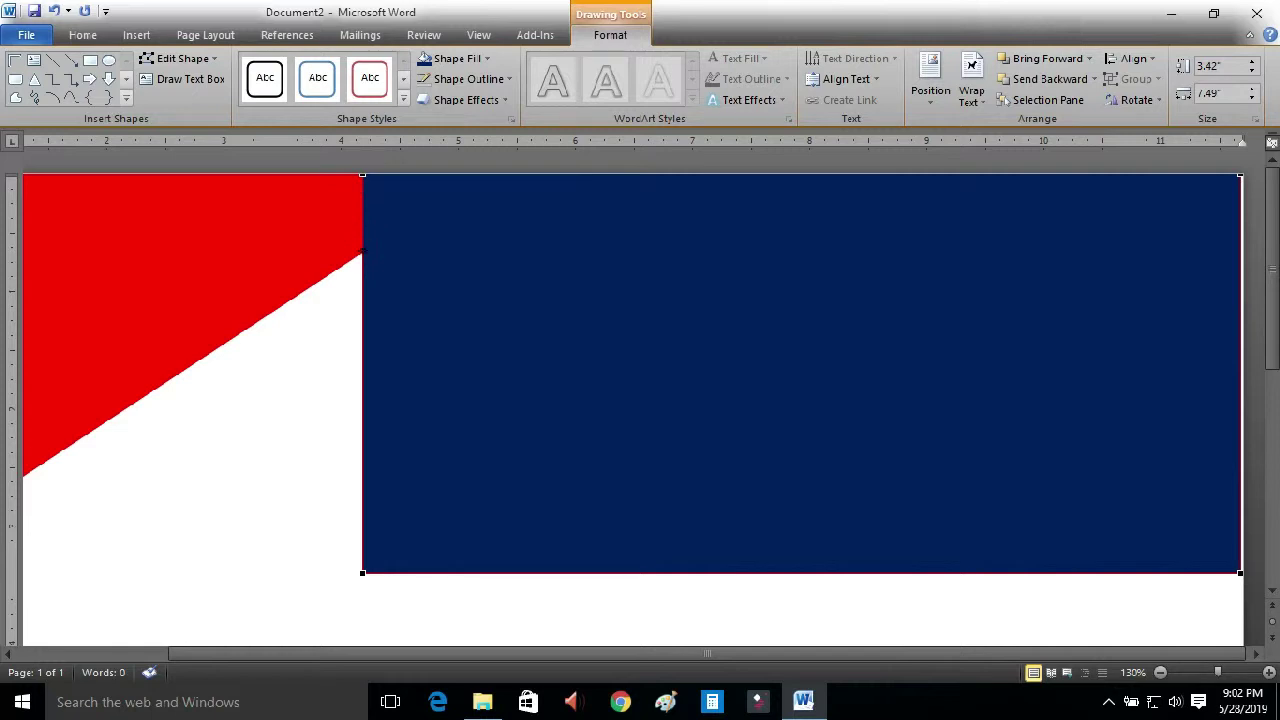
Add a point on the navy shape's left edge and delete its bottom-left corner point.
{"action": "right_click", "coordinate": [362, 250]}
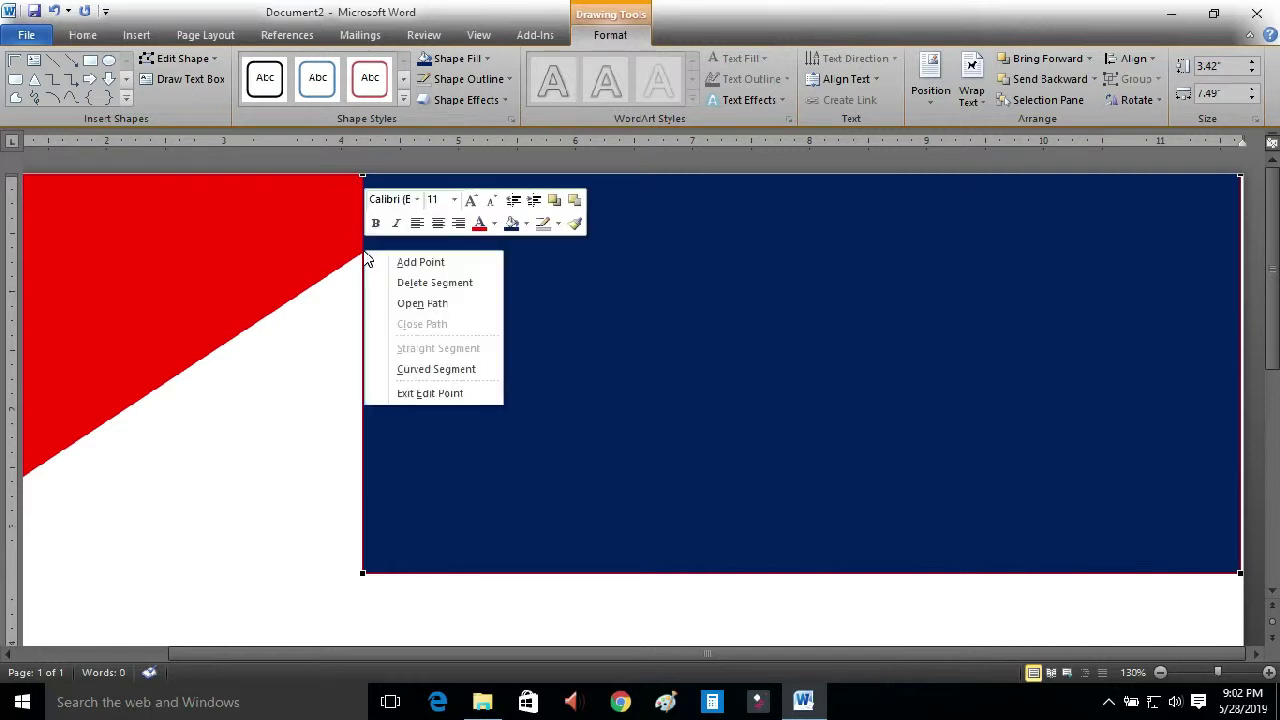
{"action": "left_click", "coordinate": [389, 262]}
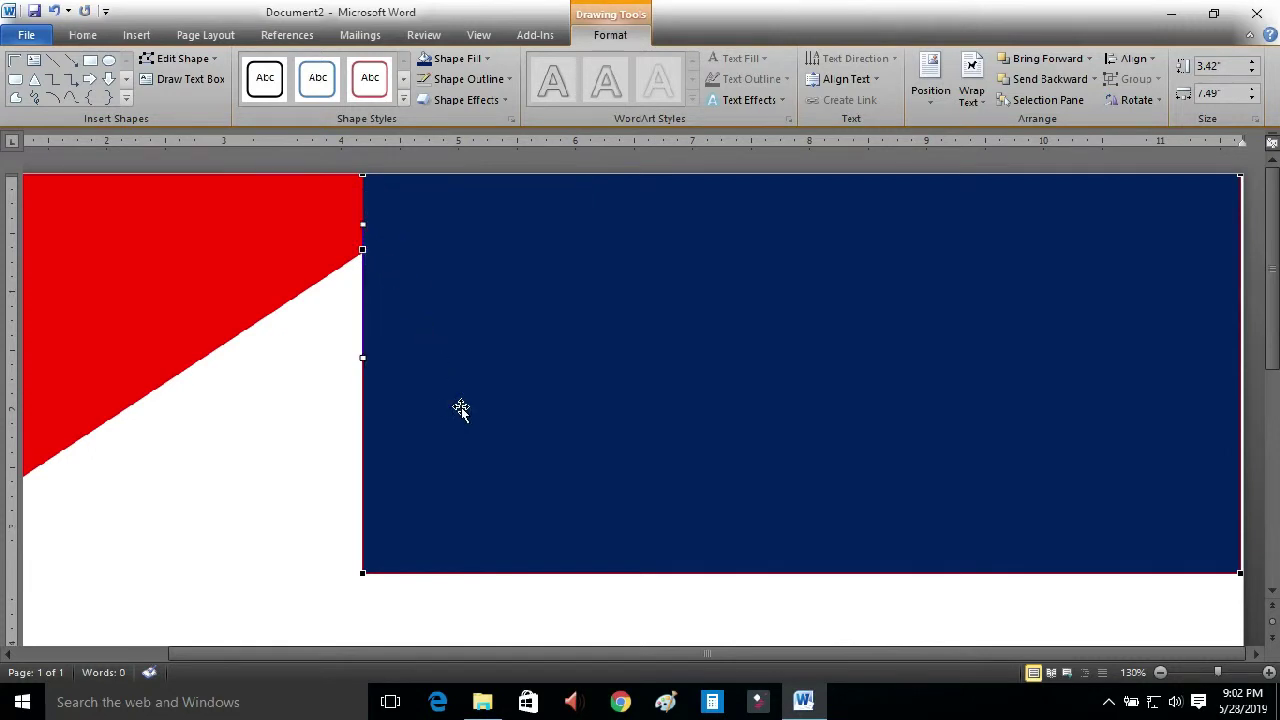
{"action": "right_click", "coordinate": [363, 573]}
{"action": "left_click", "coordinate": [406, 432]}
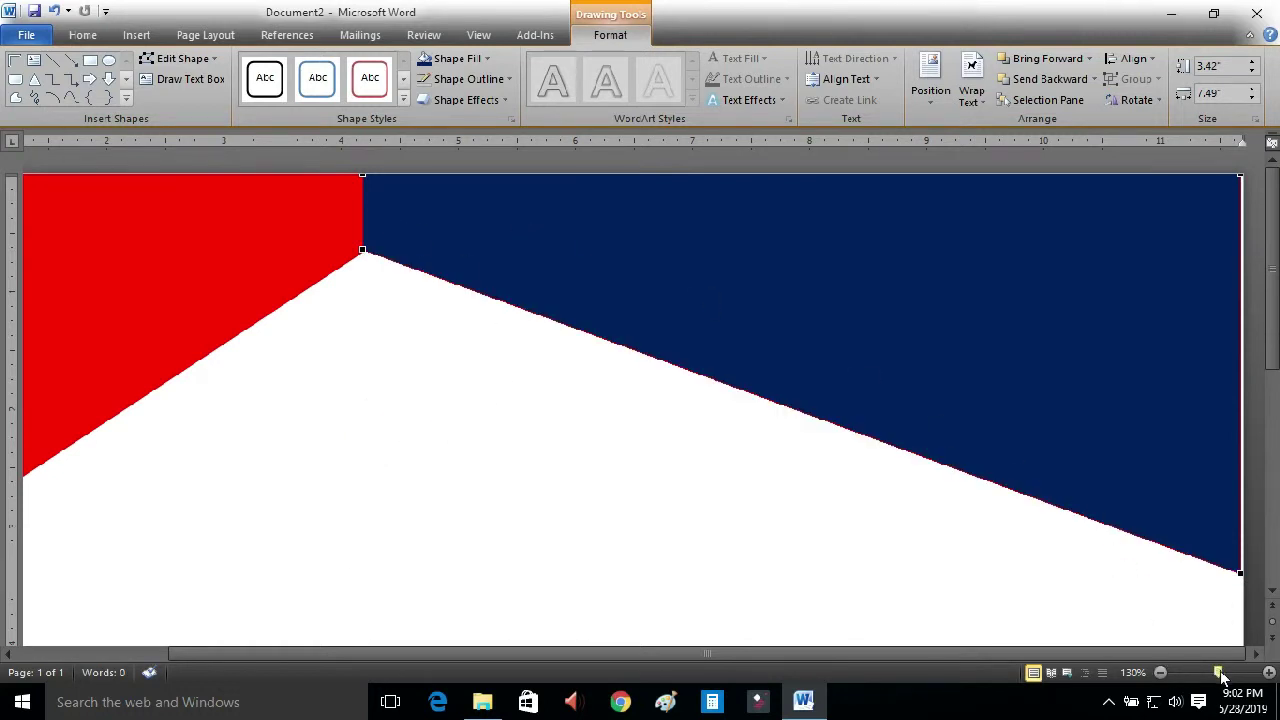
Drag the lower-right point's tangent handle to curve the shape's lower edge.
{"action": "left_click_drag", "start_coordinate": [1220, 676], "coordinate": [1211, 674]}
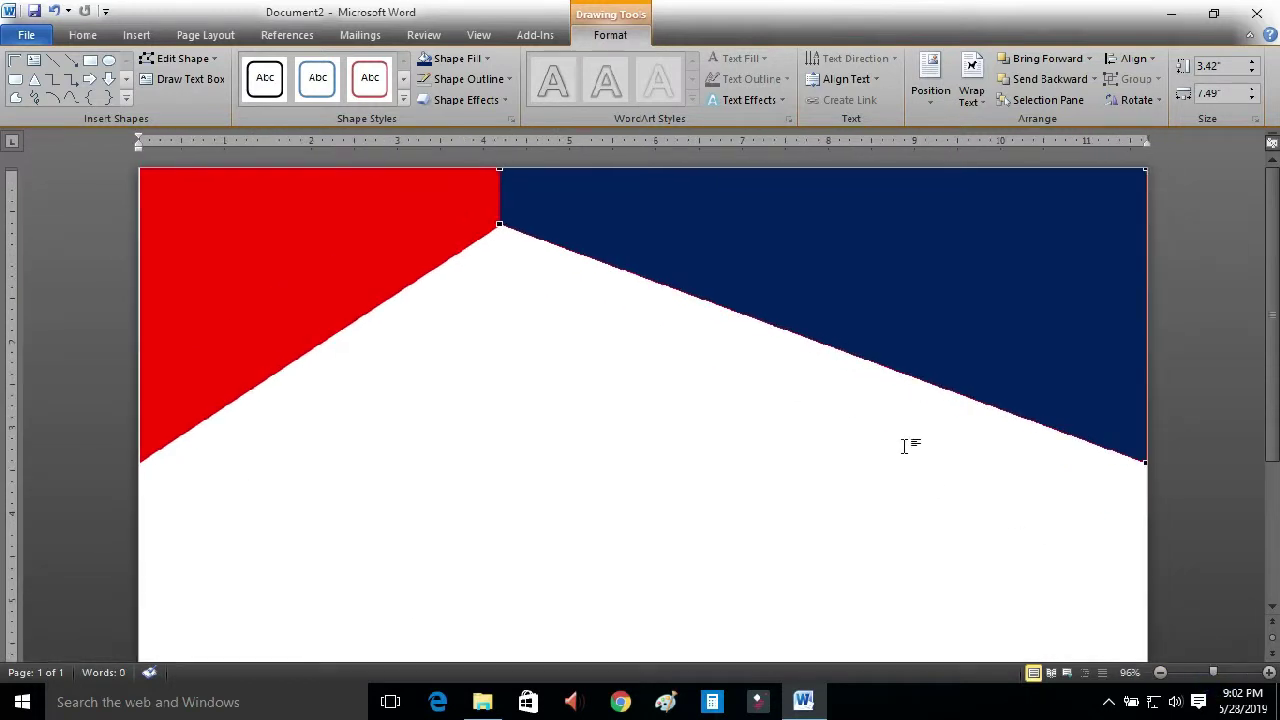
{"action": "left_click", "coordinate": [1145, 462]}
{"action": "mouse_move", "coordinate": [930, 382]}
{"action": "left_mouse_down"}
{"action": "mouse_move", "coordinate": [939, 293]}
{"action": "mouse_move", "coordinate": [968, 232]}
{"action": "left_mouse_up"}
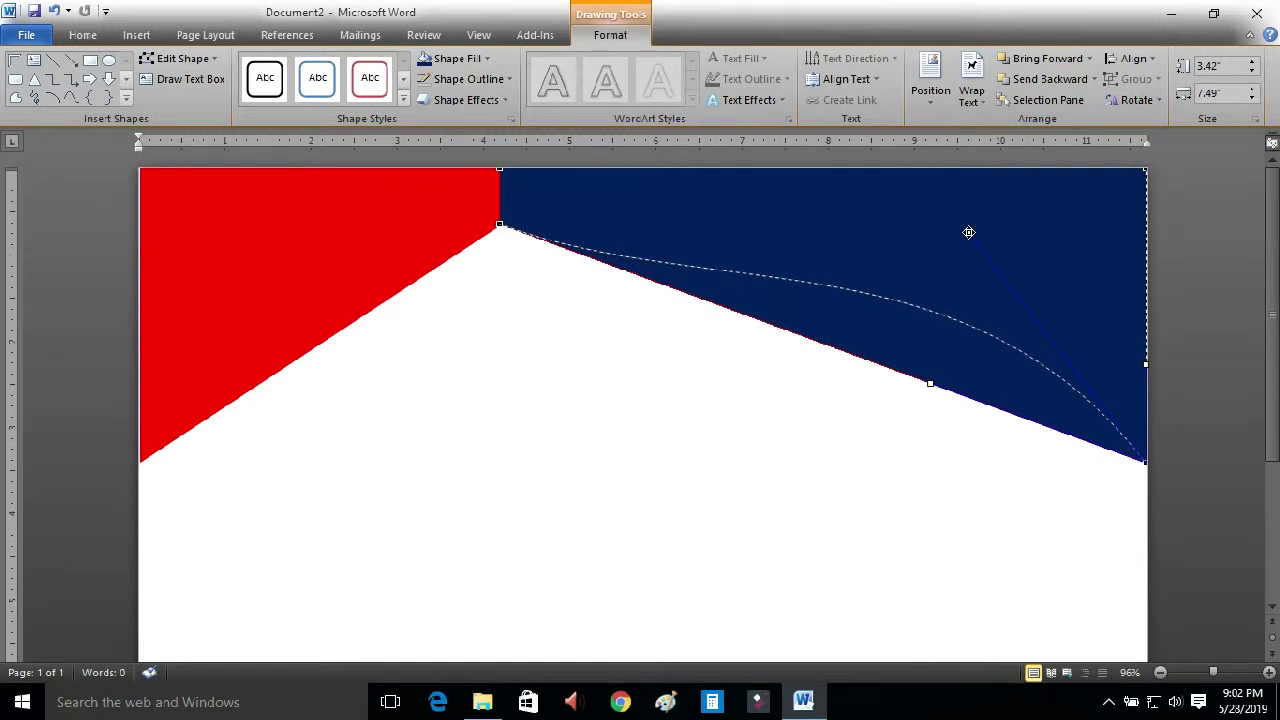
{"action": "mouse_move", "coordinate": [968, 232]}
{"action": "left_mouse_down"}
{"action": "mouse_move", "coordinate": [951, 178]}
{"action": "mouse_move", "coordinate": [917, 178]}
{"action": "left_mouse_up"}
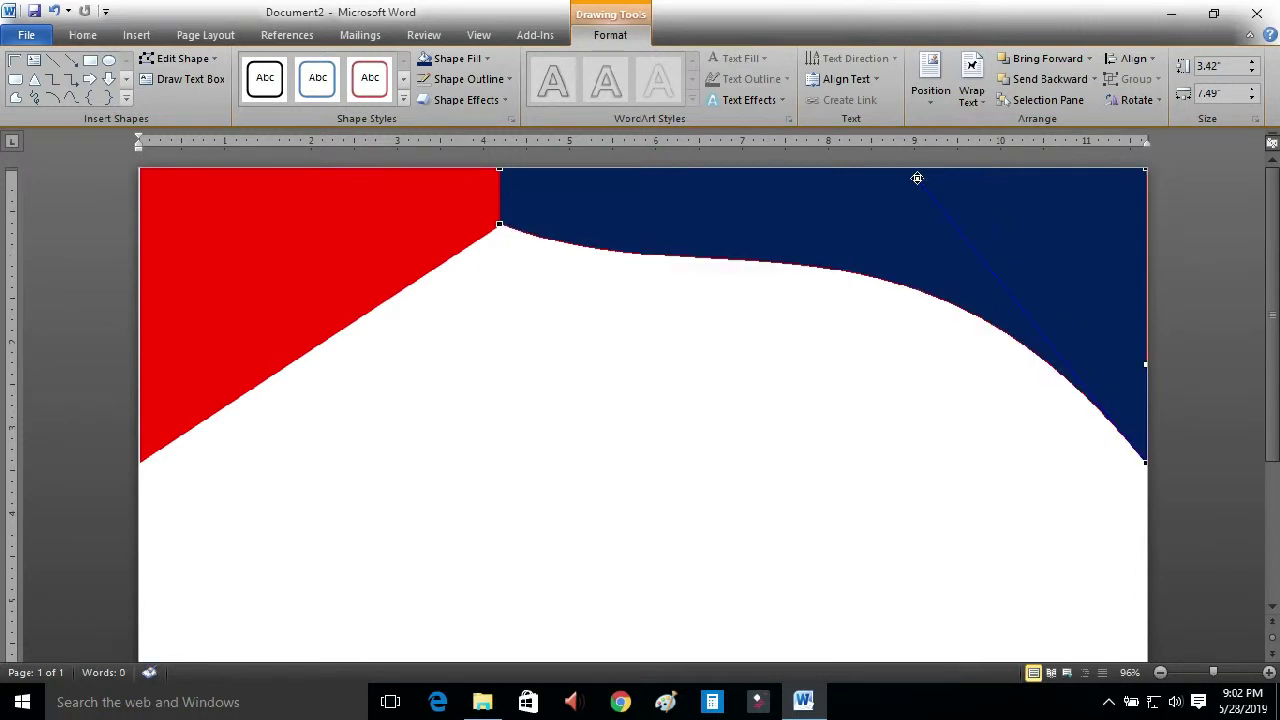
{"action": "left_click", "coordinate": [691, 325]}
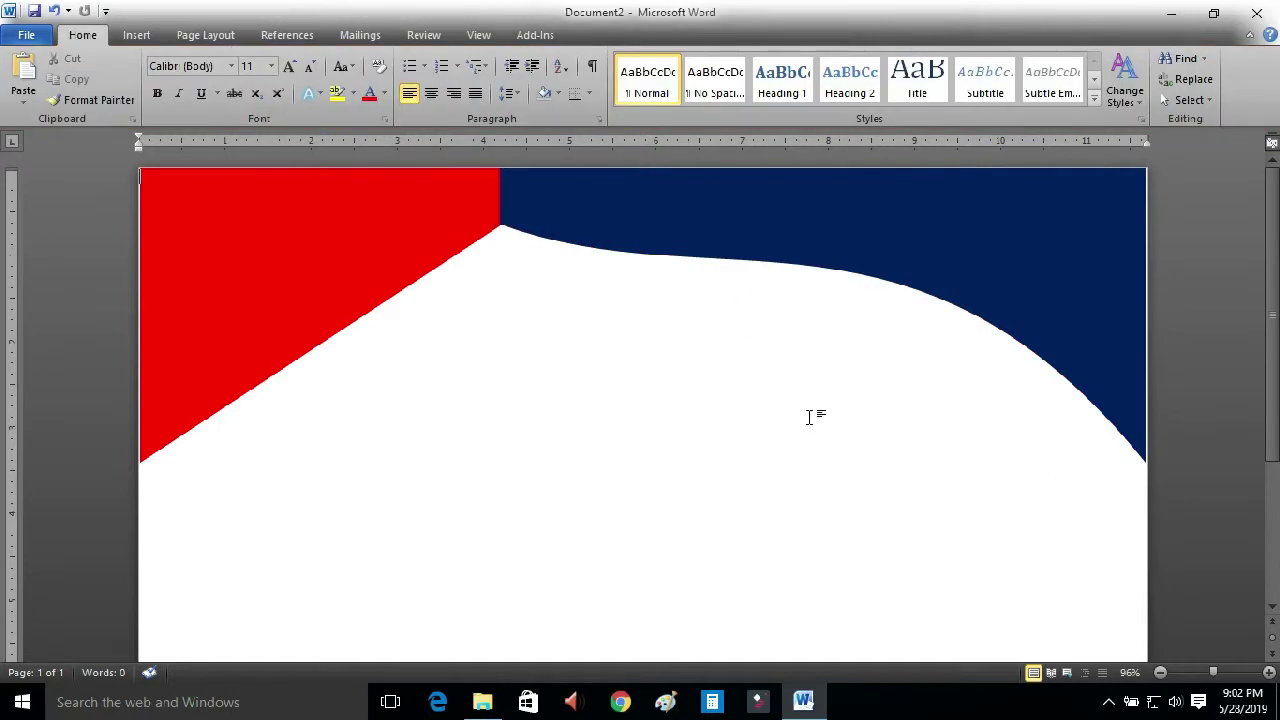
Ctrl-drag a copy of the curved navy shape slightly lower.
{"action": "left_click", "coordinate": [693, 222]}
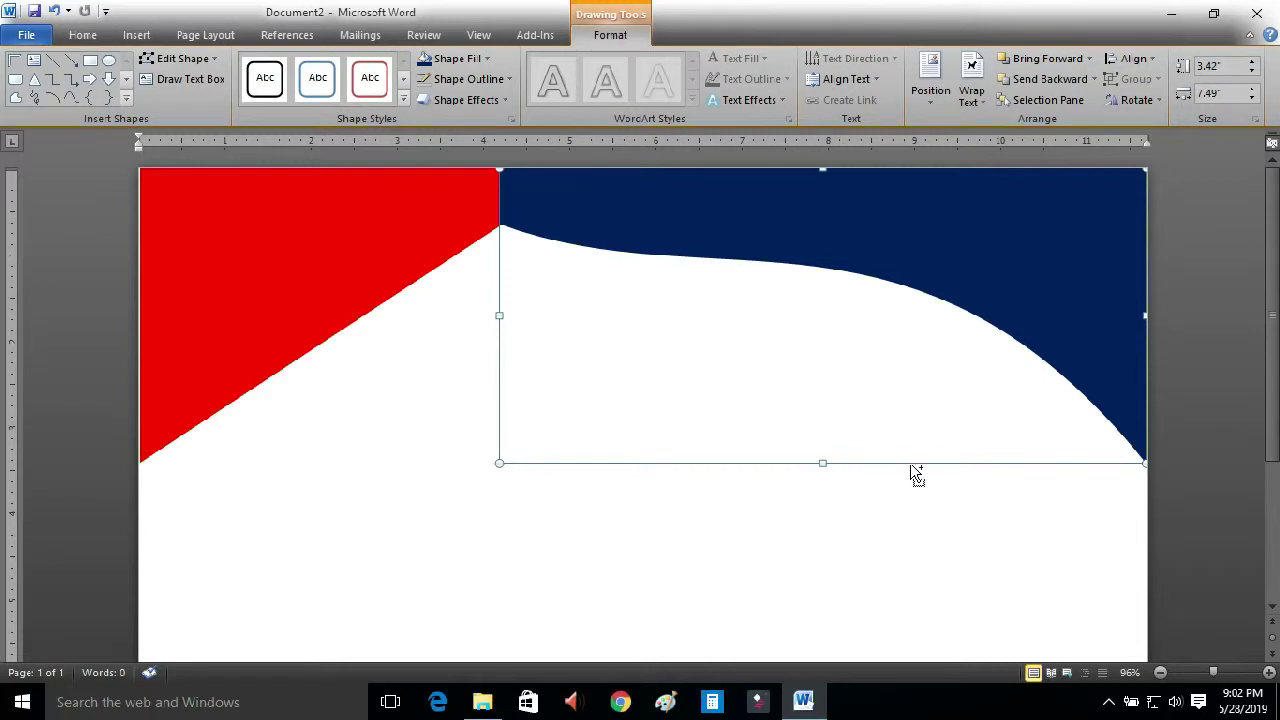
{"action": "left_click_drag", "start_coordinate": [912, 470], "coordinate": [909, 486]}
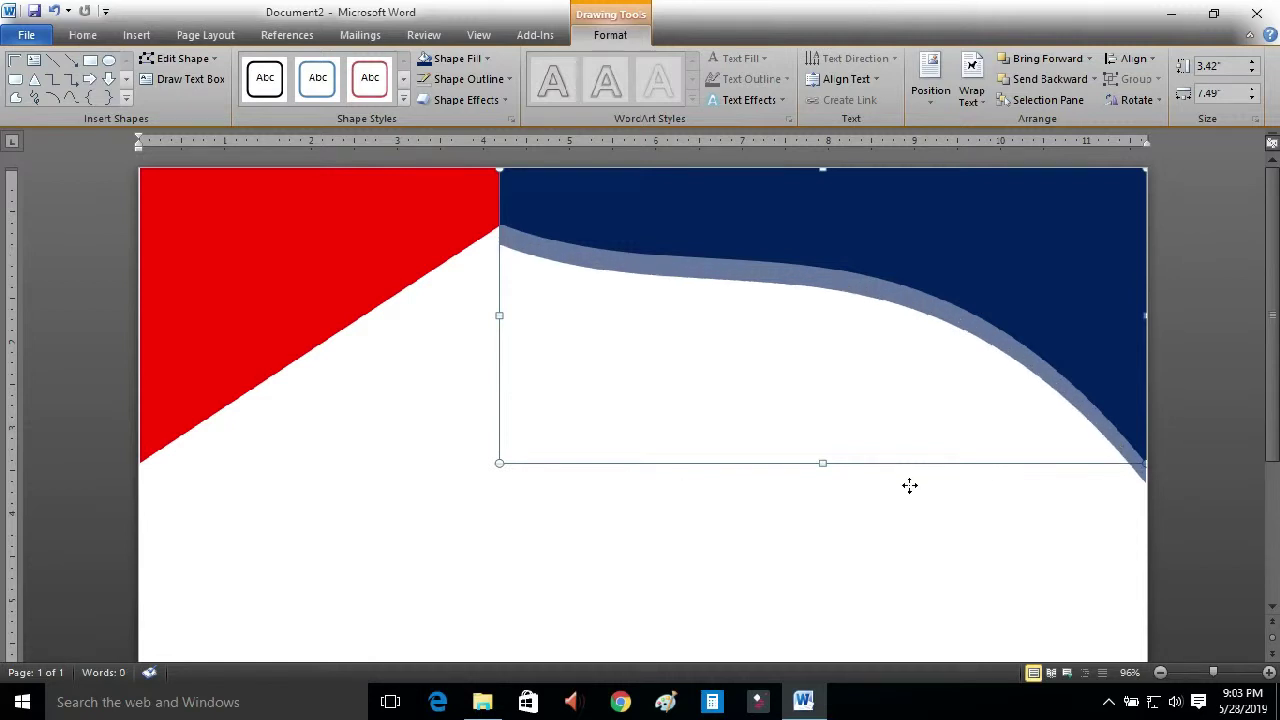
{"action": "left_click_drag", "start_coordinate": [909, 486], "coordinate": [911, 495]}
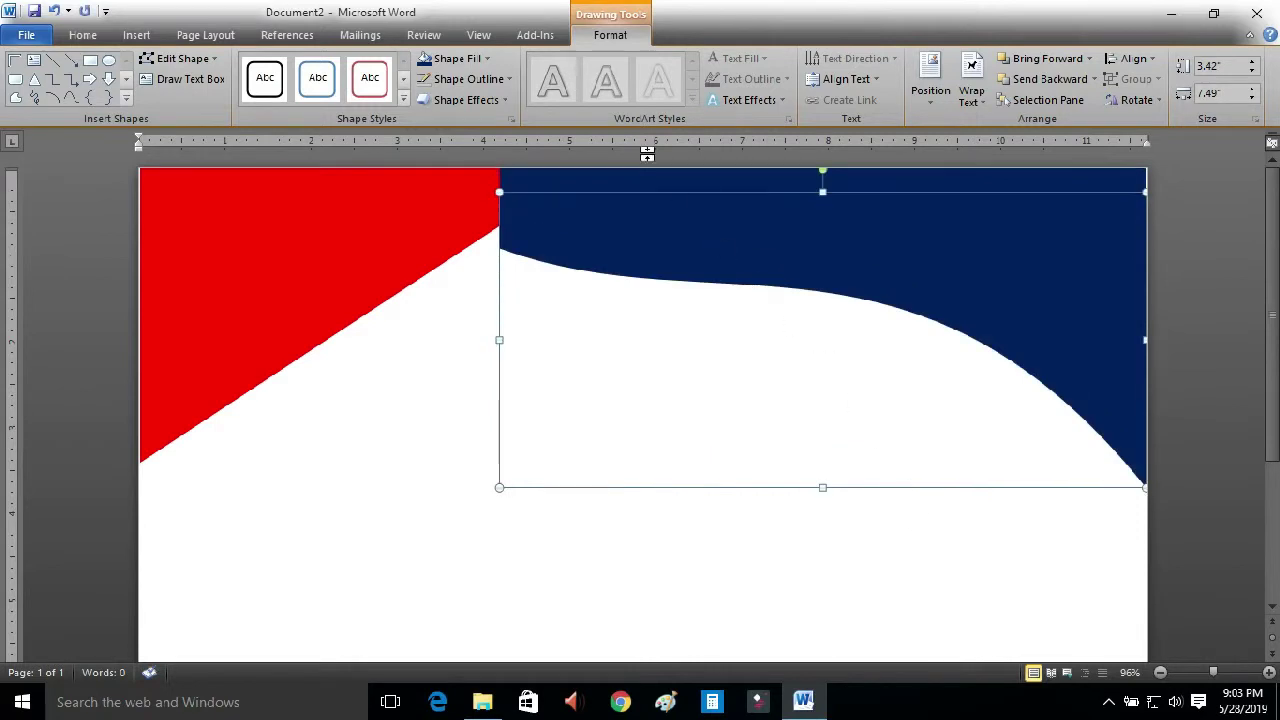
Fill the copy red and send it behind the navy shape.
{"action": "left_click", "coordinate": [487, 60]}
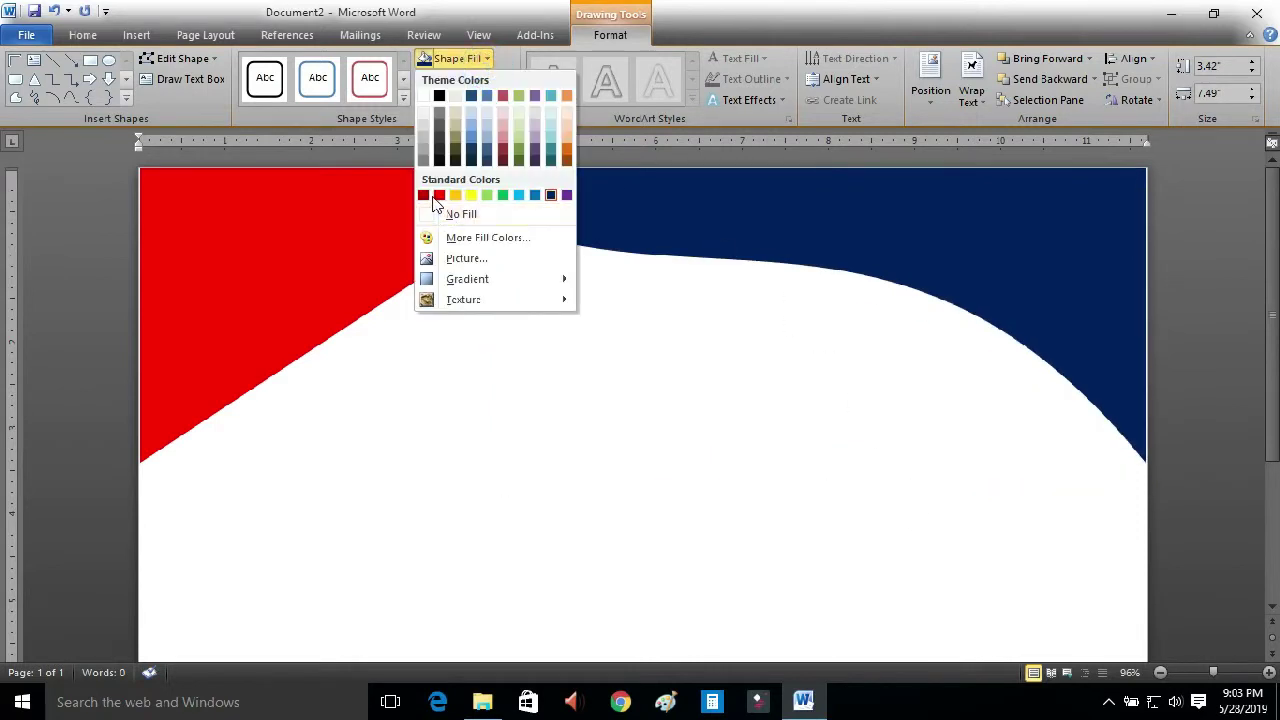
{"action": "left_click", "coordinate": [439, 196]}
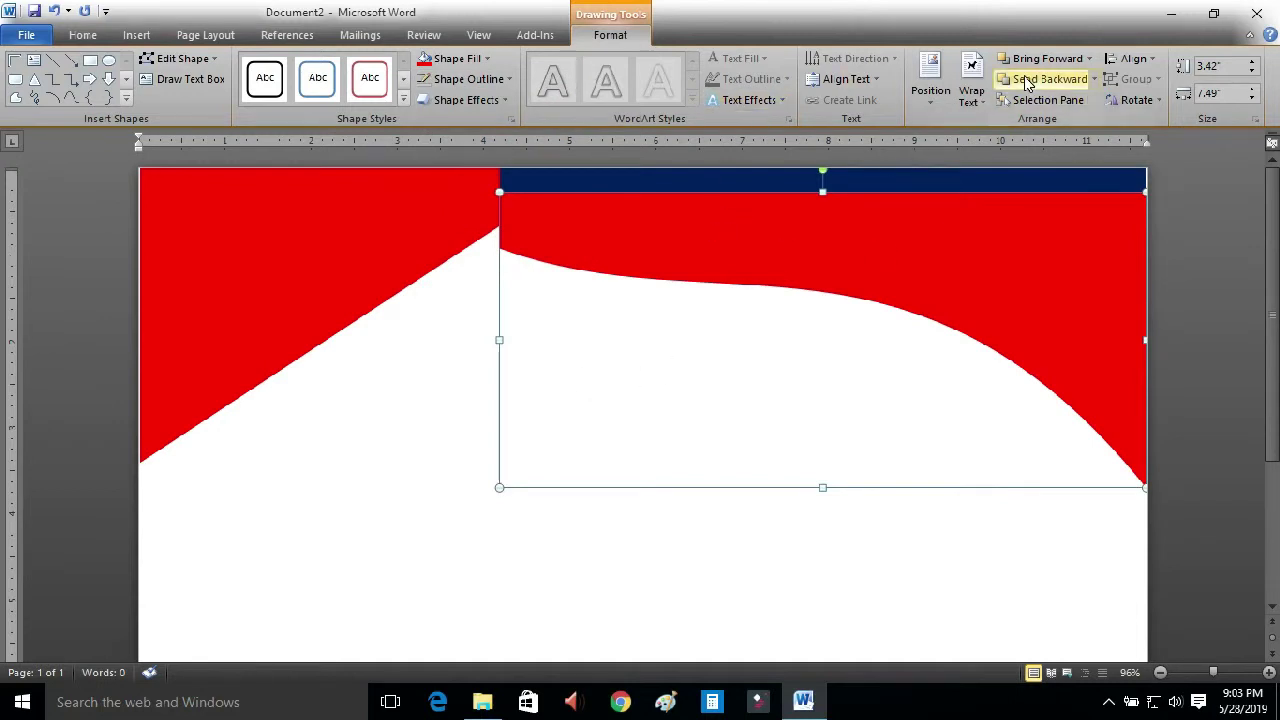
{"action": "left_click", "coordinate": [1068, 83]}
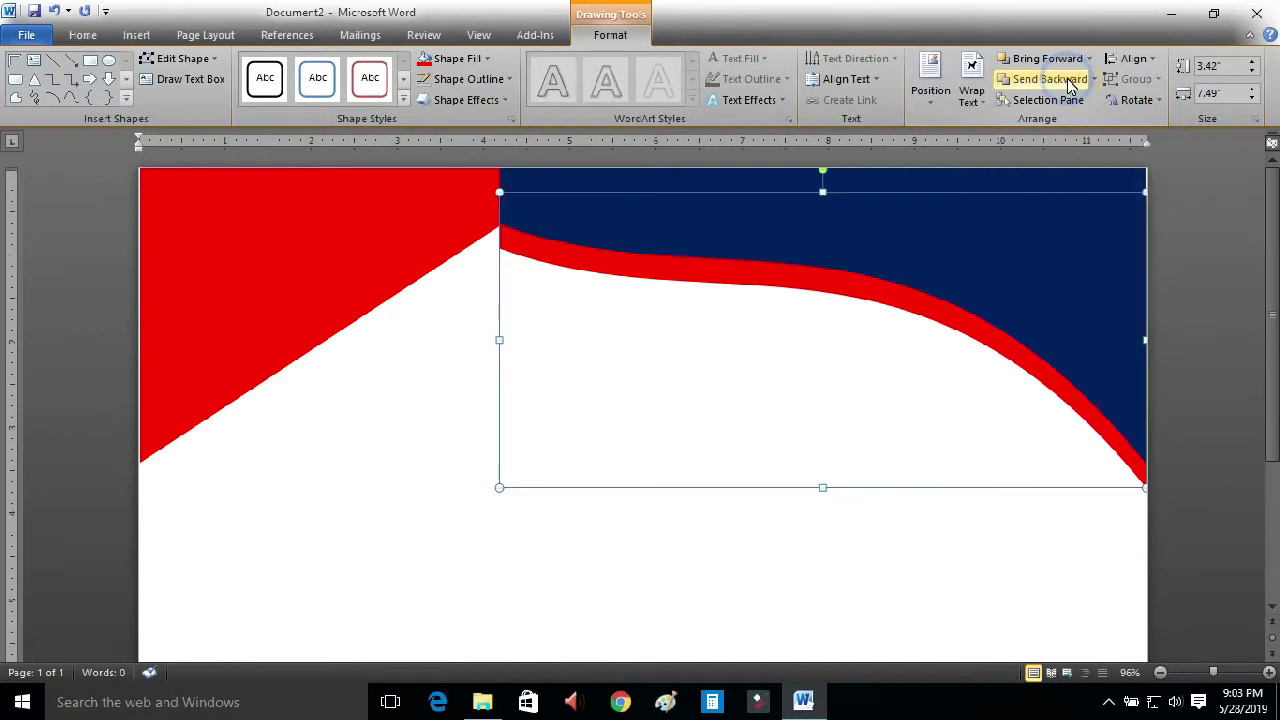
{"action": "left_click", "coordinate": [837, 527]}
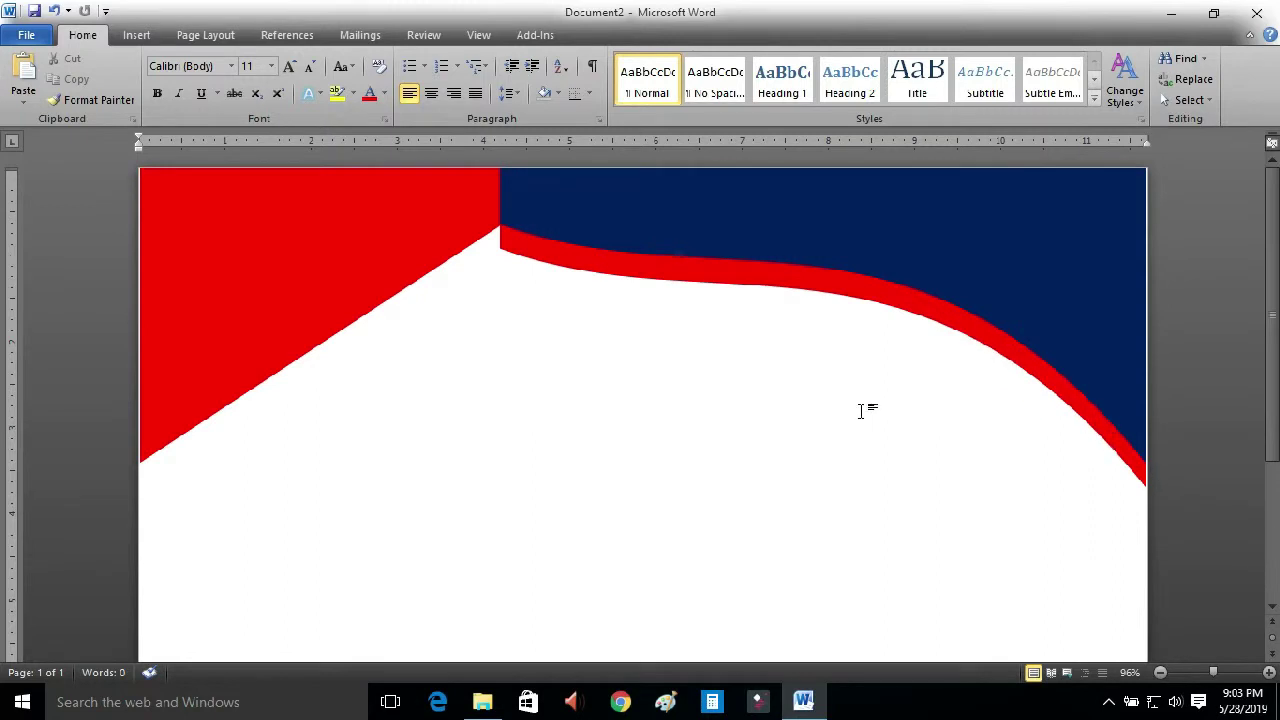
Nudge the right end of the navy curve slightly upward via Edit Points.
{"action": "left_click", "coordinate": [1118, 383]}
{"action": "right_click", "coordinate": [1118, 383]}
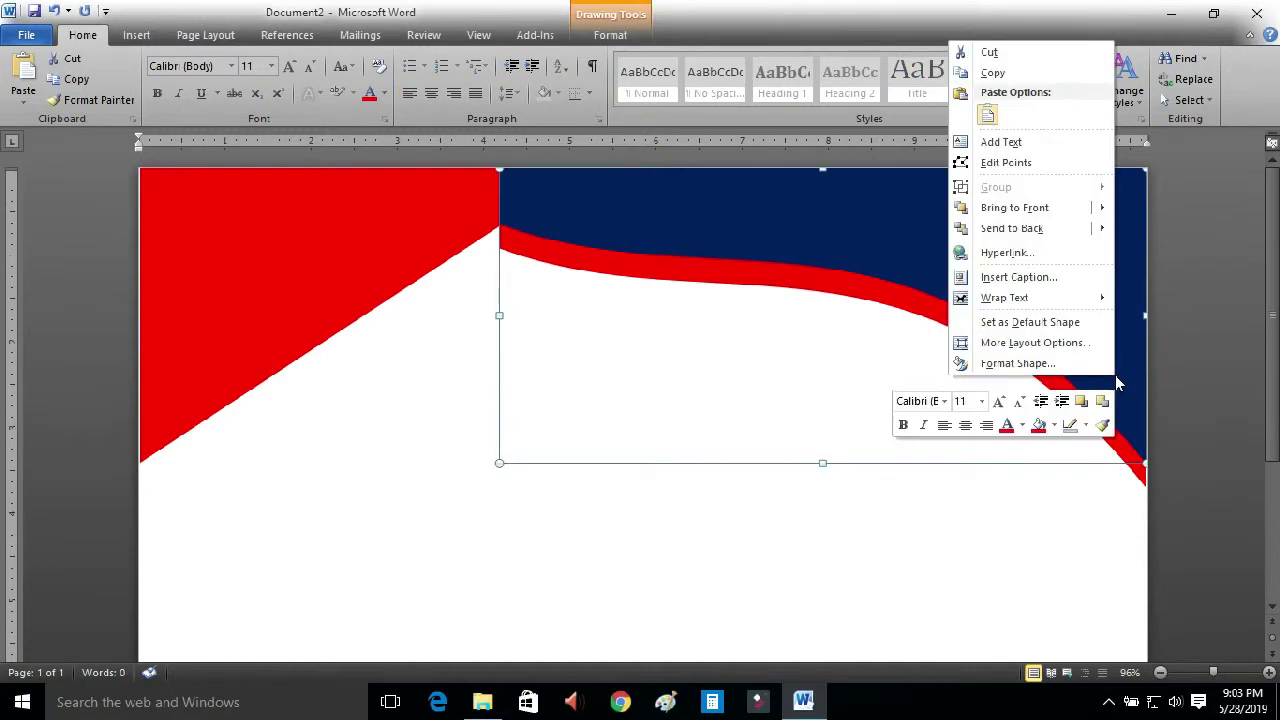
{"action": "left_click", "coordinate": [1012, 163]}
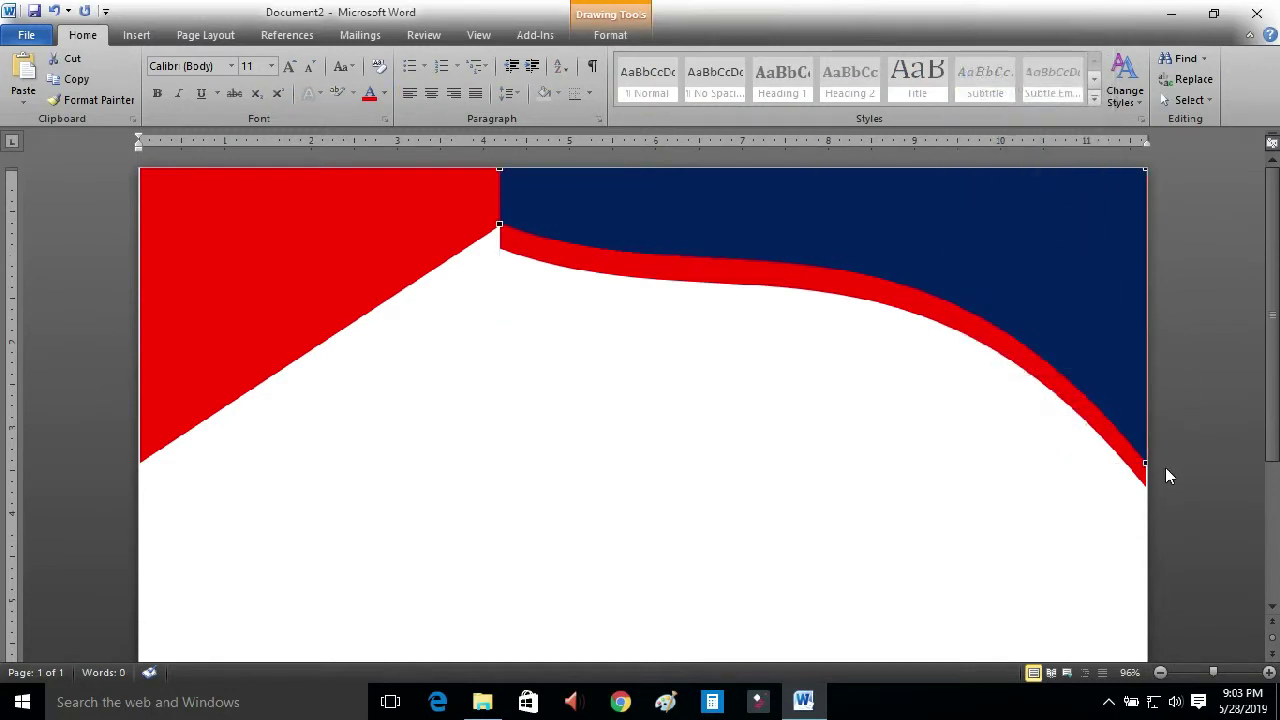
{"action": "left_click_drag", "start_coordinate": [1146, 462], "coordinate": [1146, 450]}
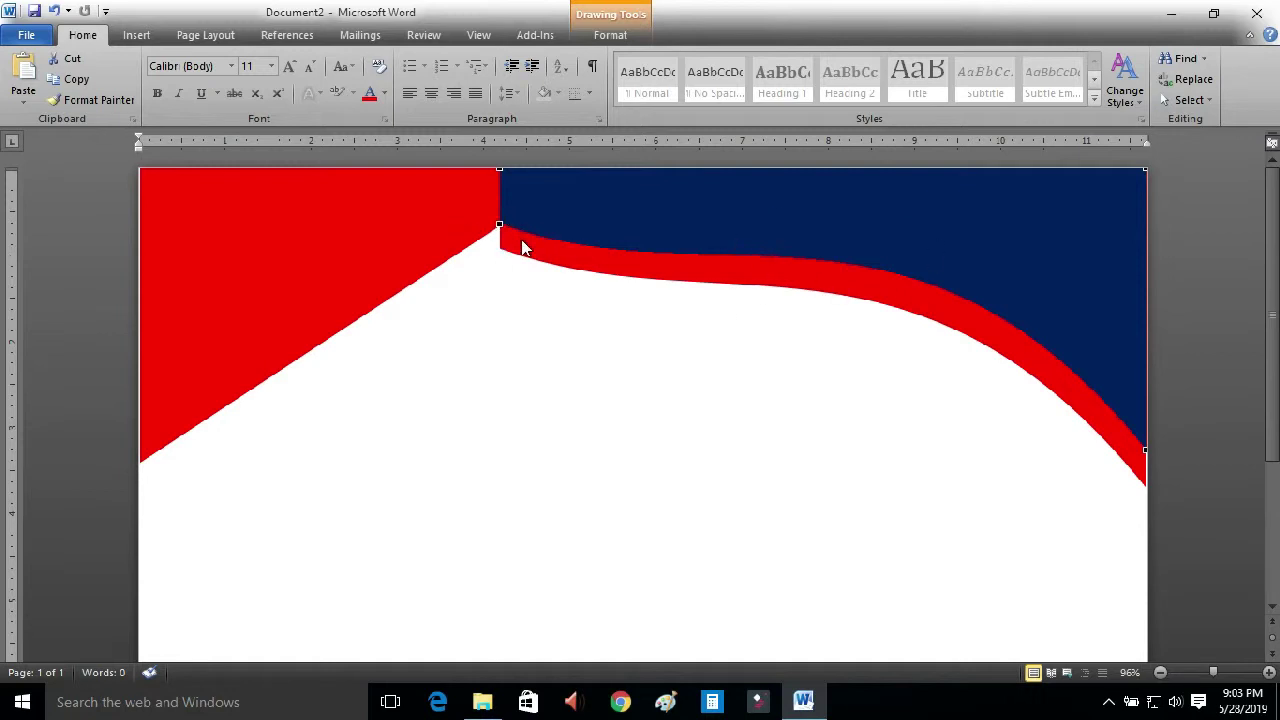
Taper the red stripe's left end to a point at the triangle's tip, then zoom back out.
{"action": "right_click", "coordinate": [522, 247]}
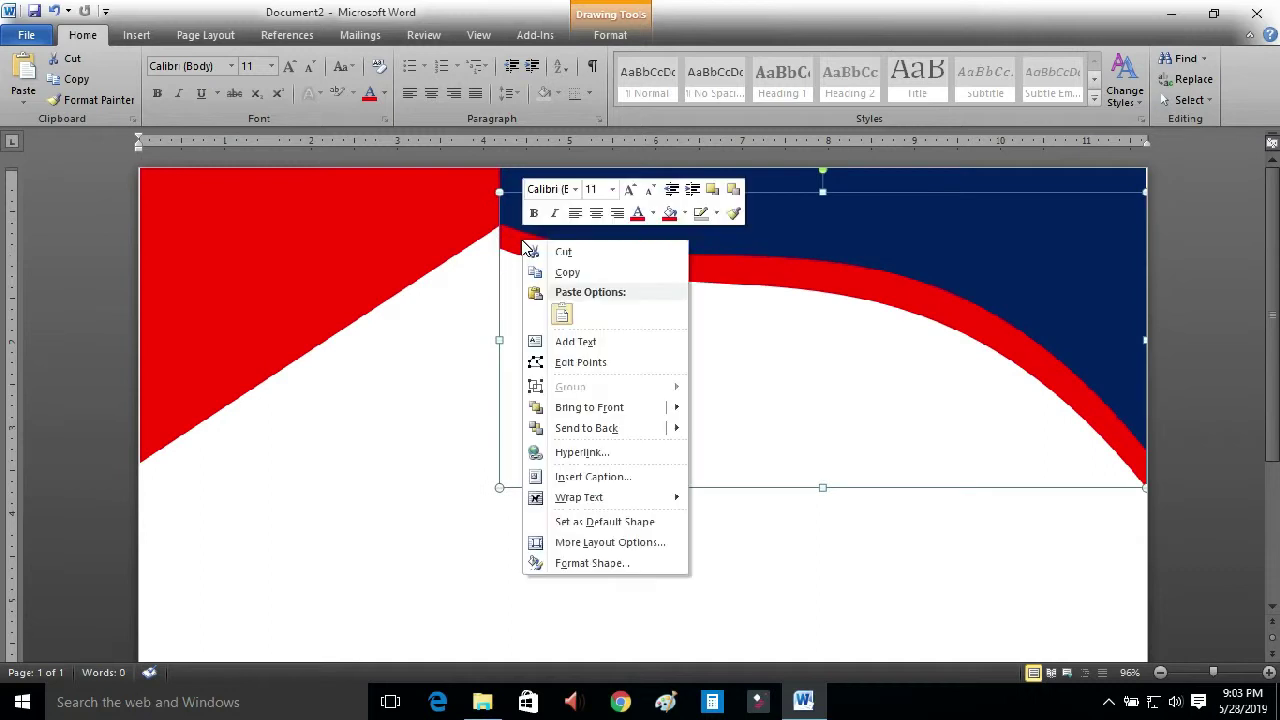
{"action": "left_click", "coordinate": [588, 362]}
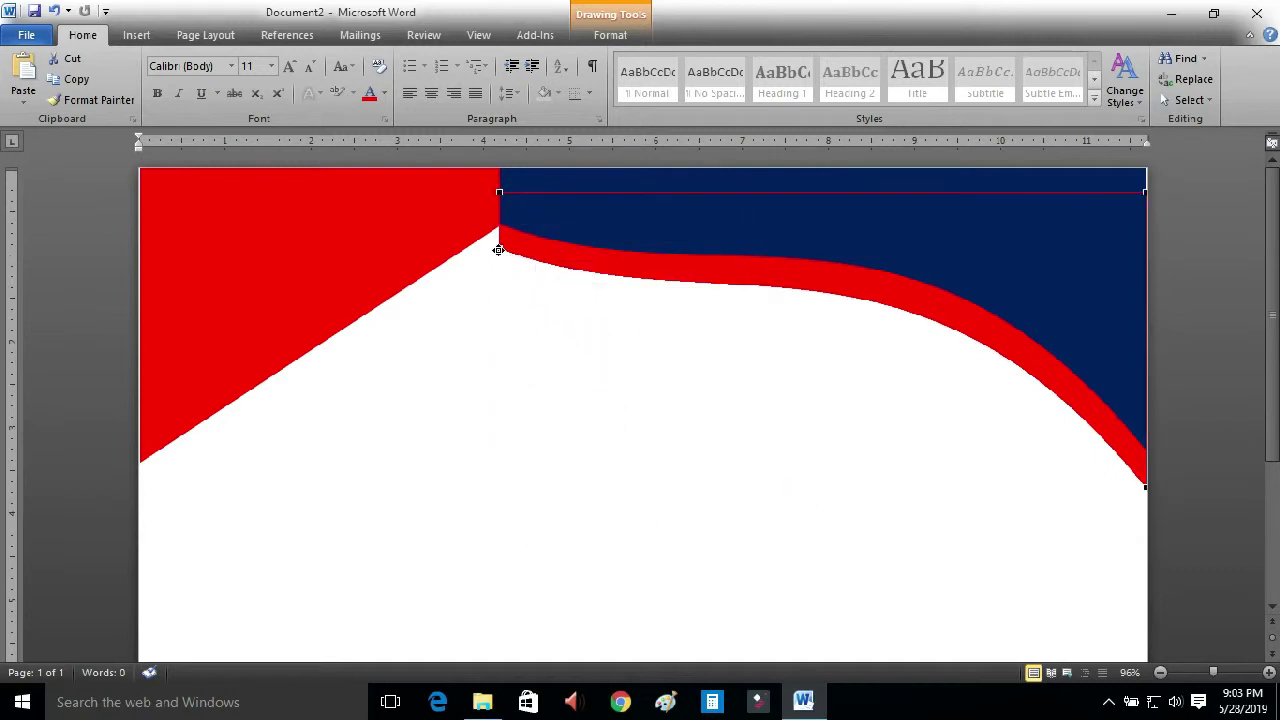
{"action": "left_click_drag", "start_coordinate": [499, 248], "coordinate": [501, 222]}
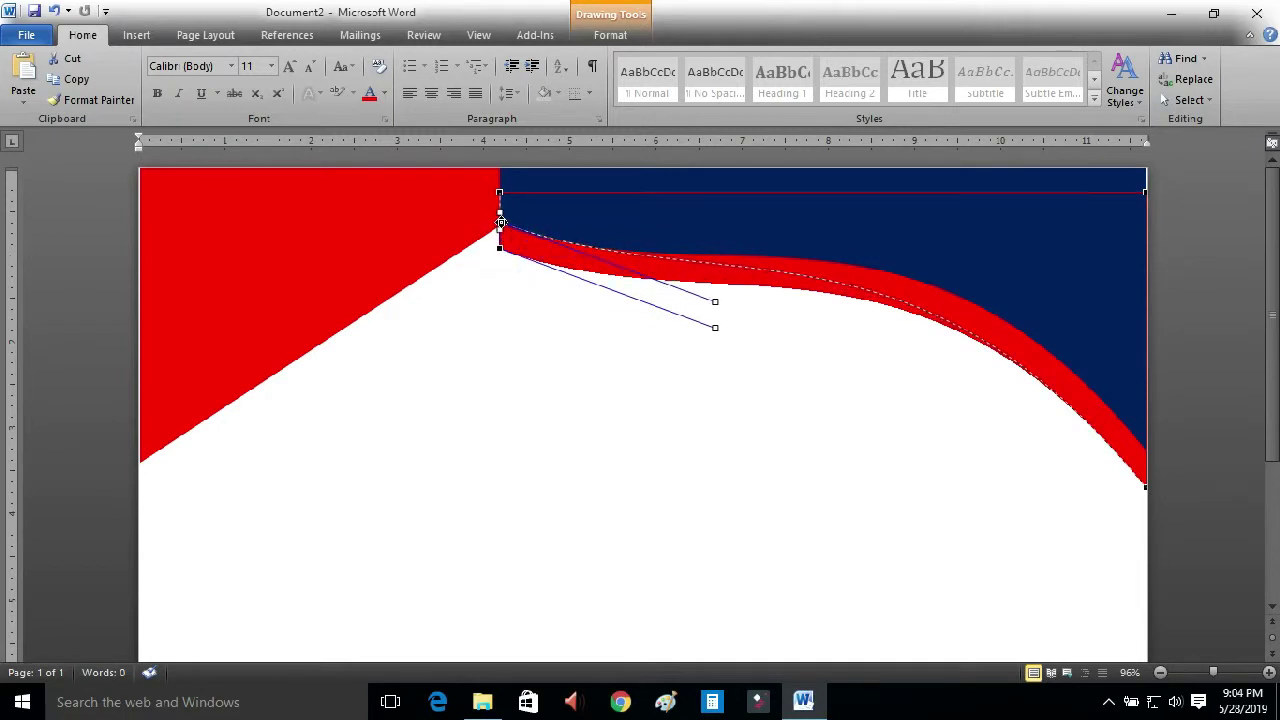
{"action": "left_click_drag", "start_coordinate": [501, 222], "coordinate": [500, 222]}
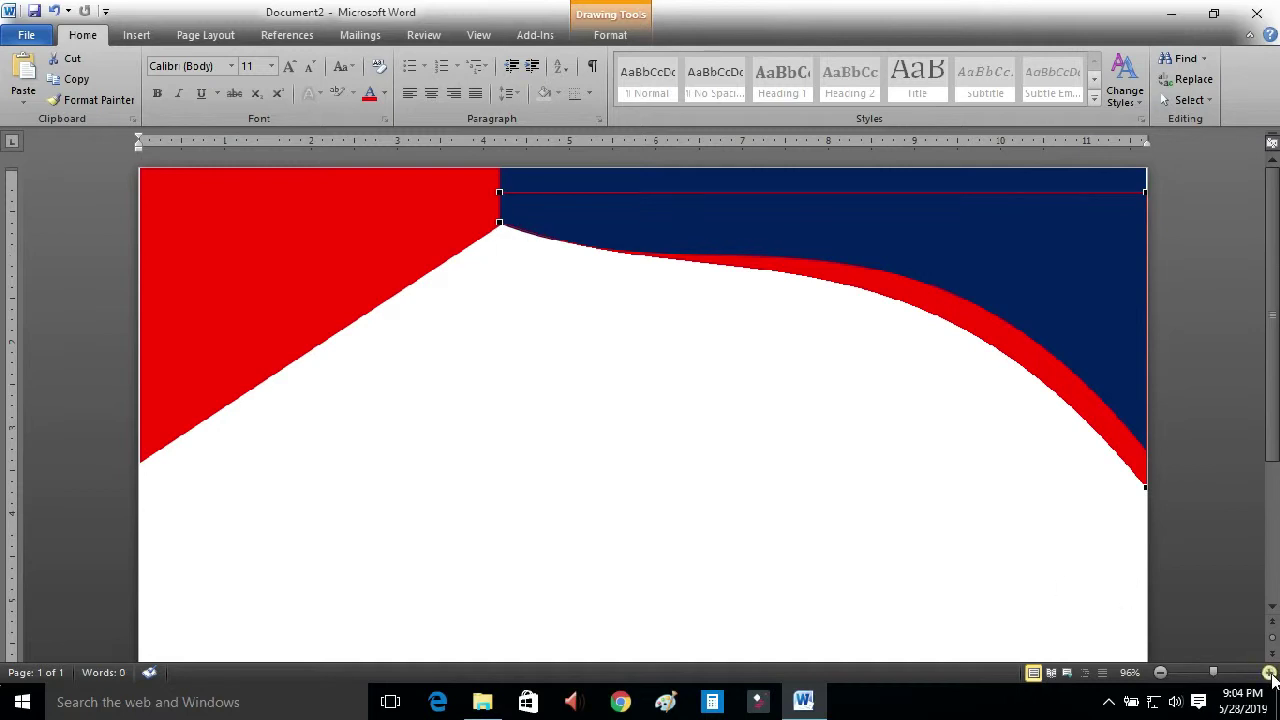
{"action": "left_click", "coordinate": [1269, 673]}
{"action": "left_click", "coordinate": [1269, 673]}
{"action": "left_click", "coordinate": [1269, 673]}
{"action": "left_click", "coordinate": [1269, 673]}
{"action": "left_click", "coordinate": [1269, 673]}
{"action": "left_click", "coordinate": [1269, 673]}
{"action": "left_click", "coordinate": [1269, 673]}
{"action": "left_click", "coordinate": [1269, 673]}
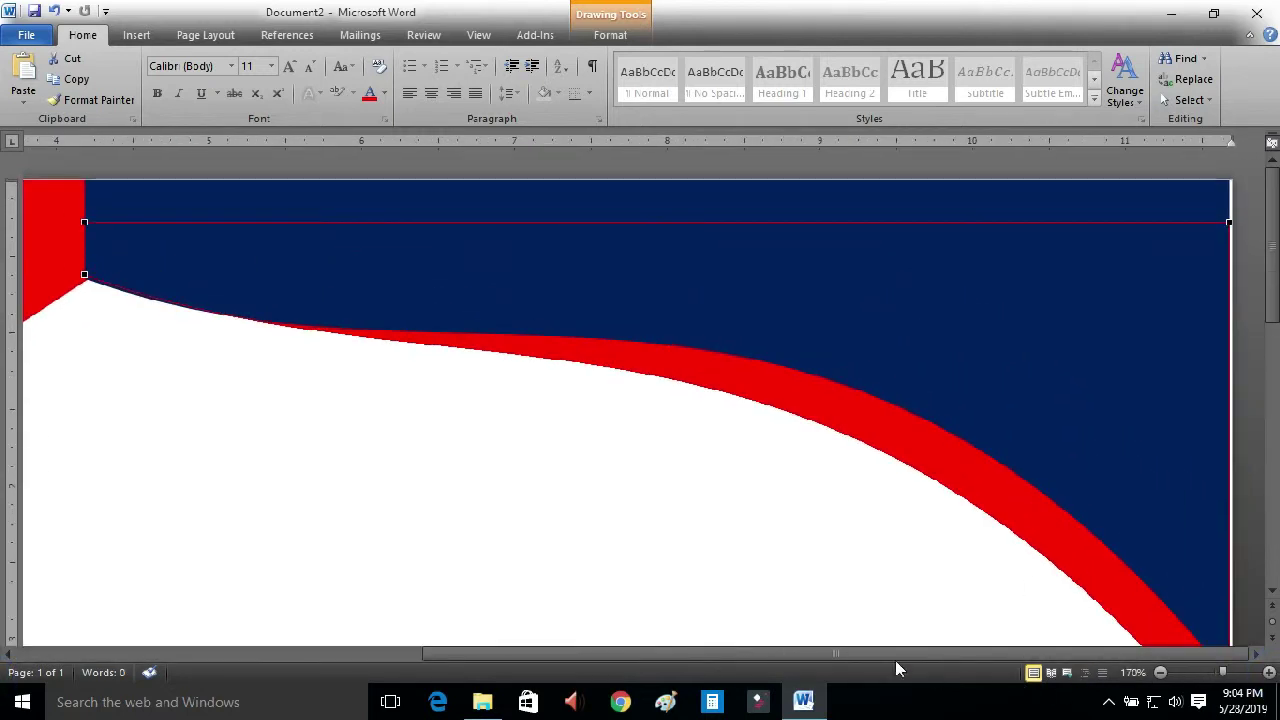
{"action": "left_click_drag", "start_coordinate": [819, 654], "coordinate": [559, 654]}
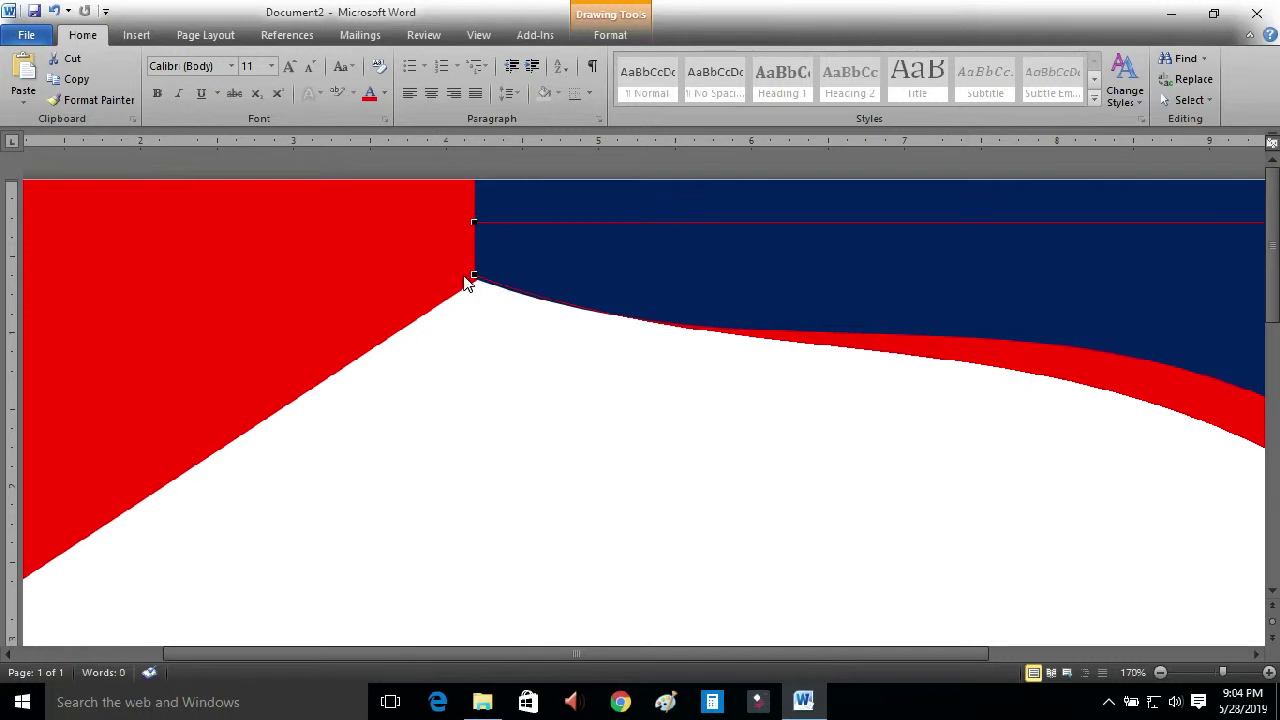
{"action": "left_click", "coordinate": [600, 362]}
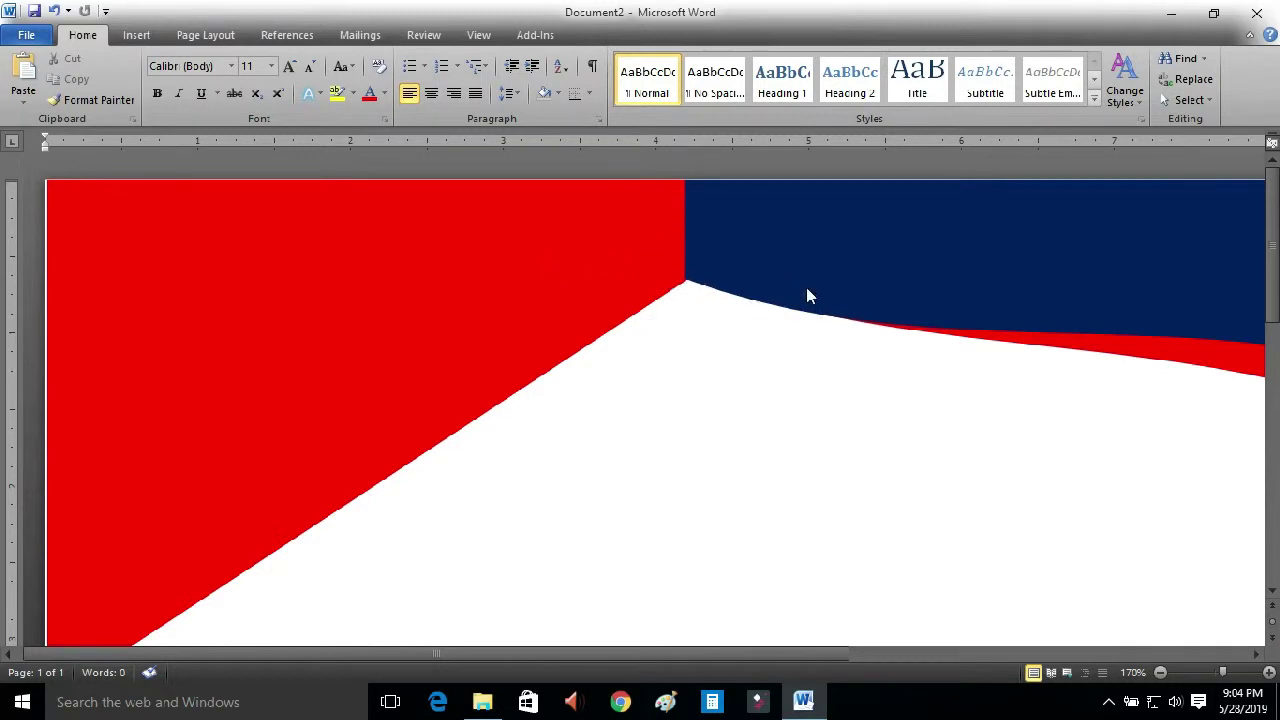
{"action": "left_click", "coordinate": [1215, 673]}
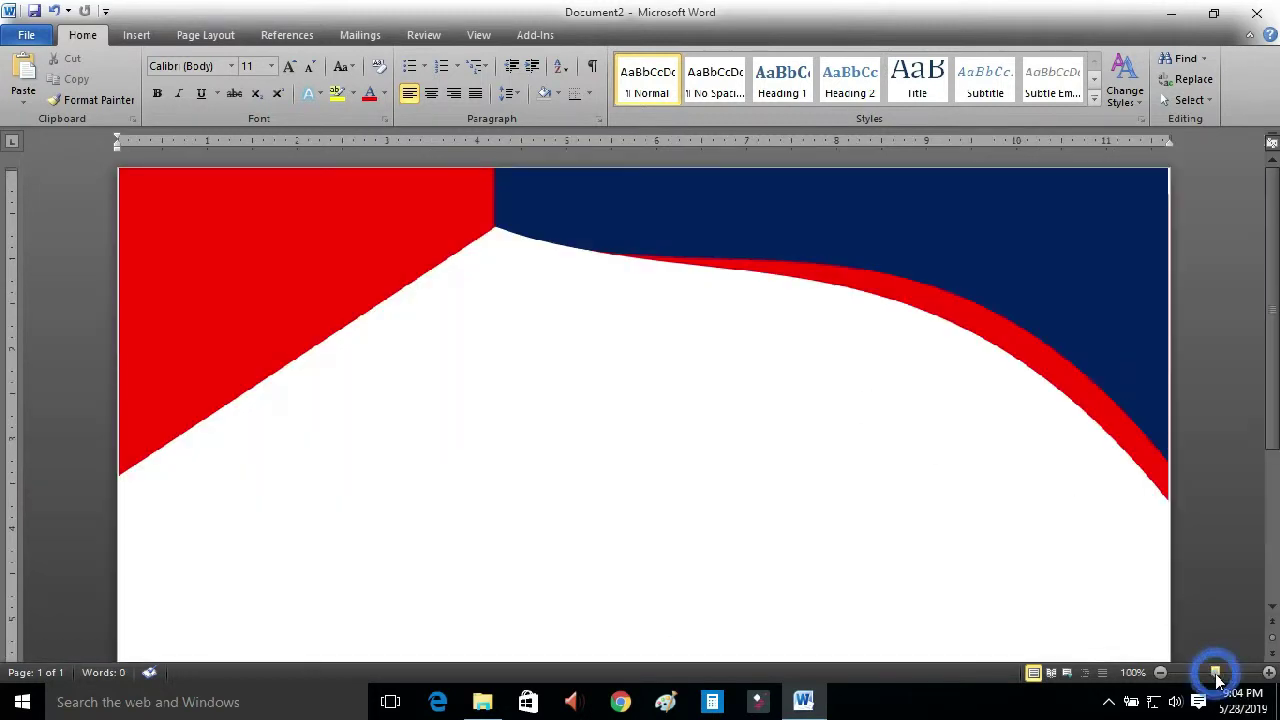
{"action": "left_click_drag", "start_coordinate": [1215, 673], "coordinate": [1205, 673]}
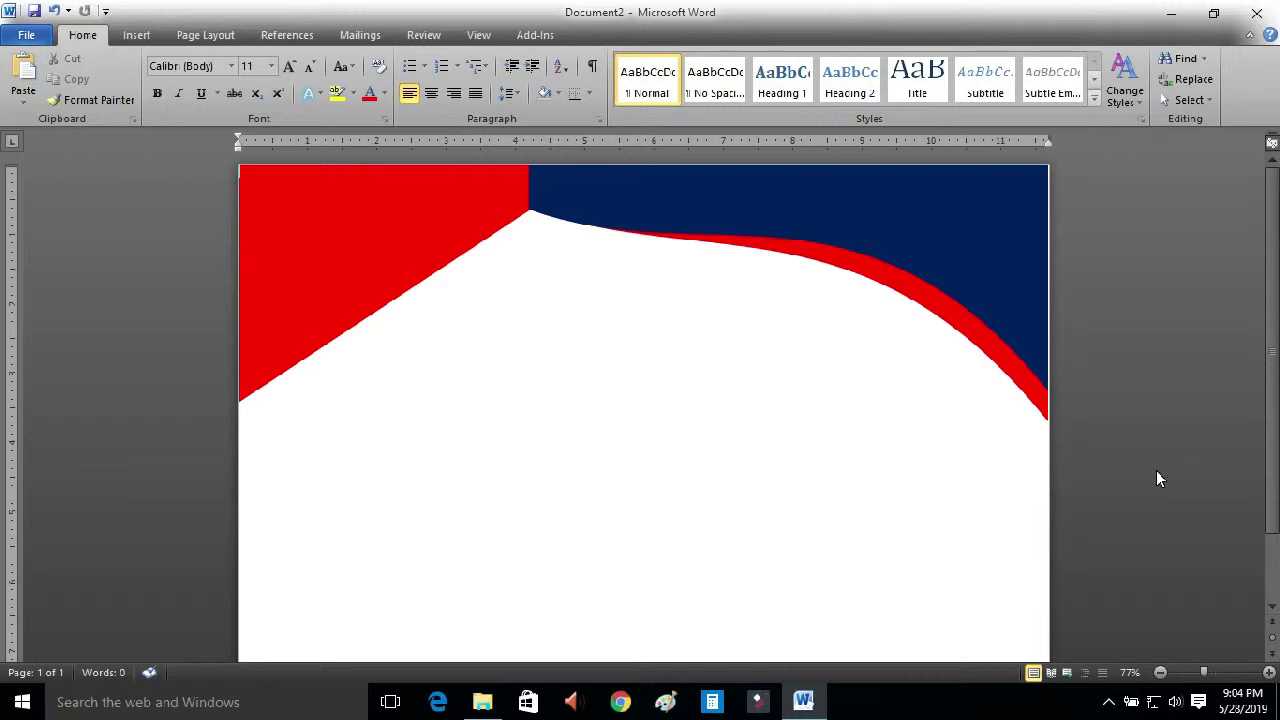
Change the curved top-right banner's fill from navy to a light blue theme colour.
{"action": "left_click", "coordinate": [941, 217]}
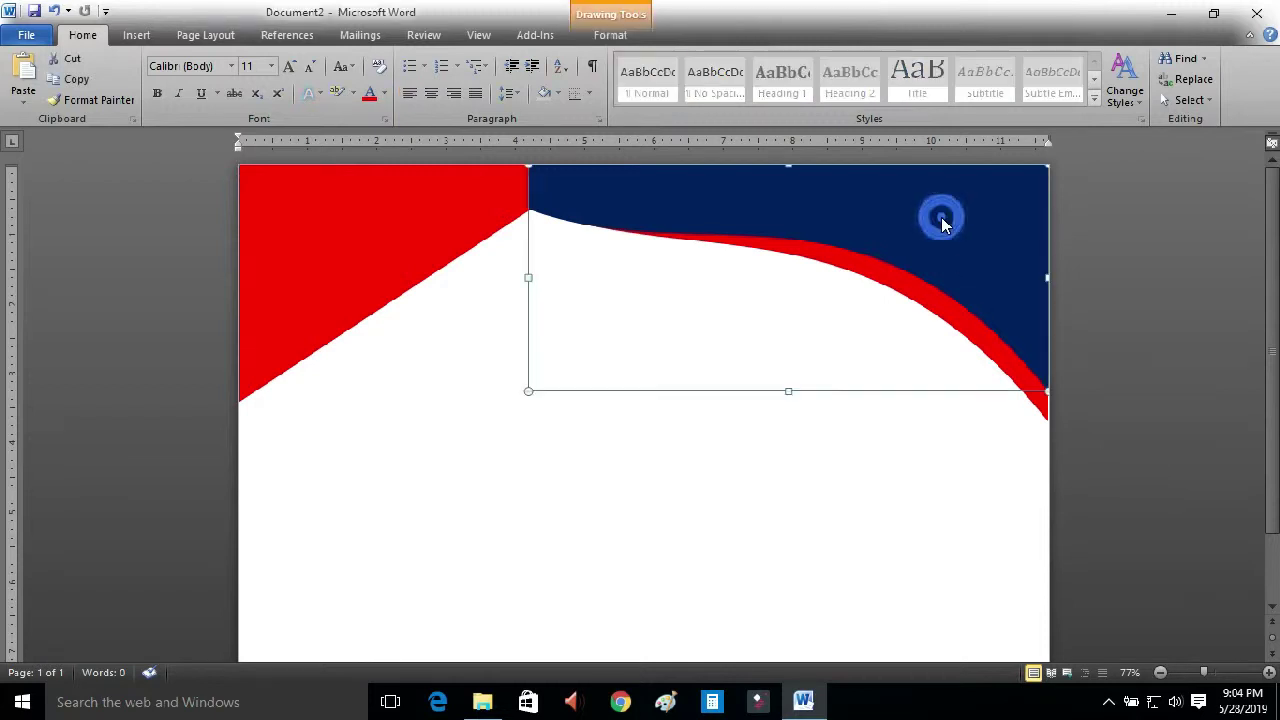
{"action": "left_click", "coordinate": [608, 36]}
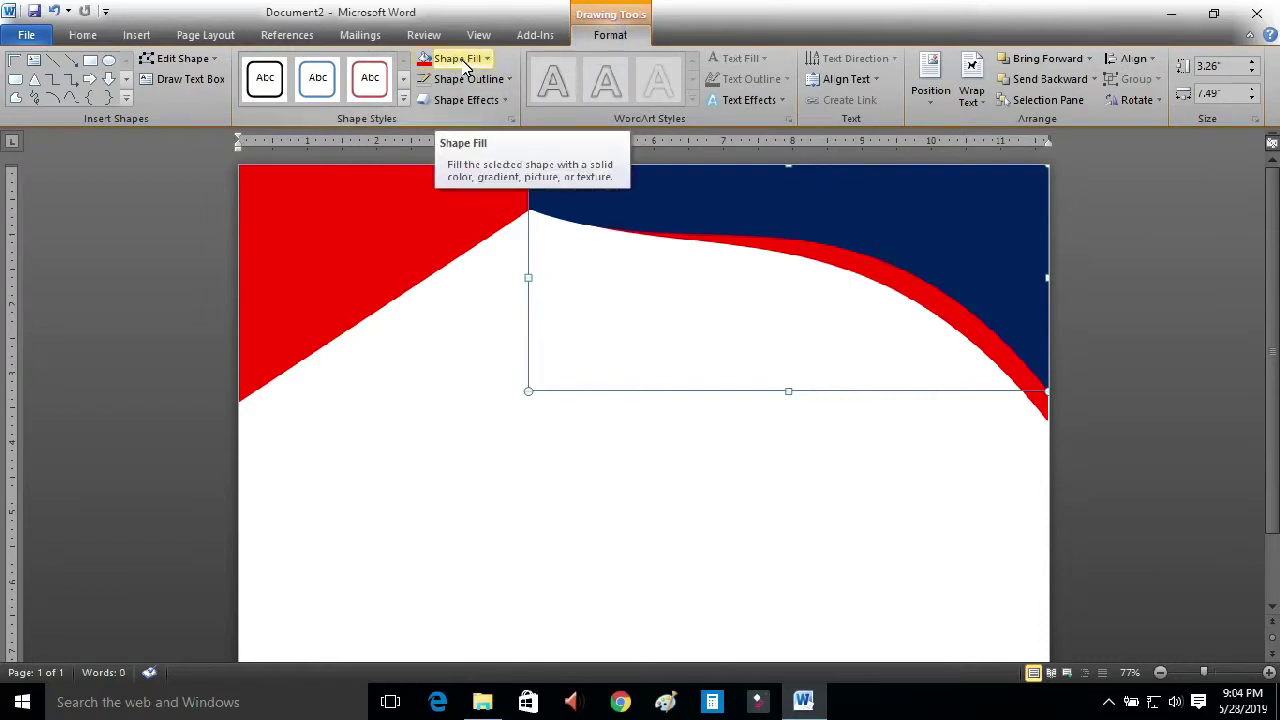
{"action": "left_click", "coordinate": [466, 66]}
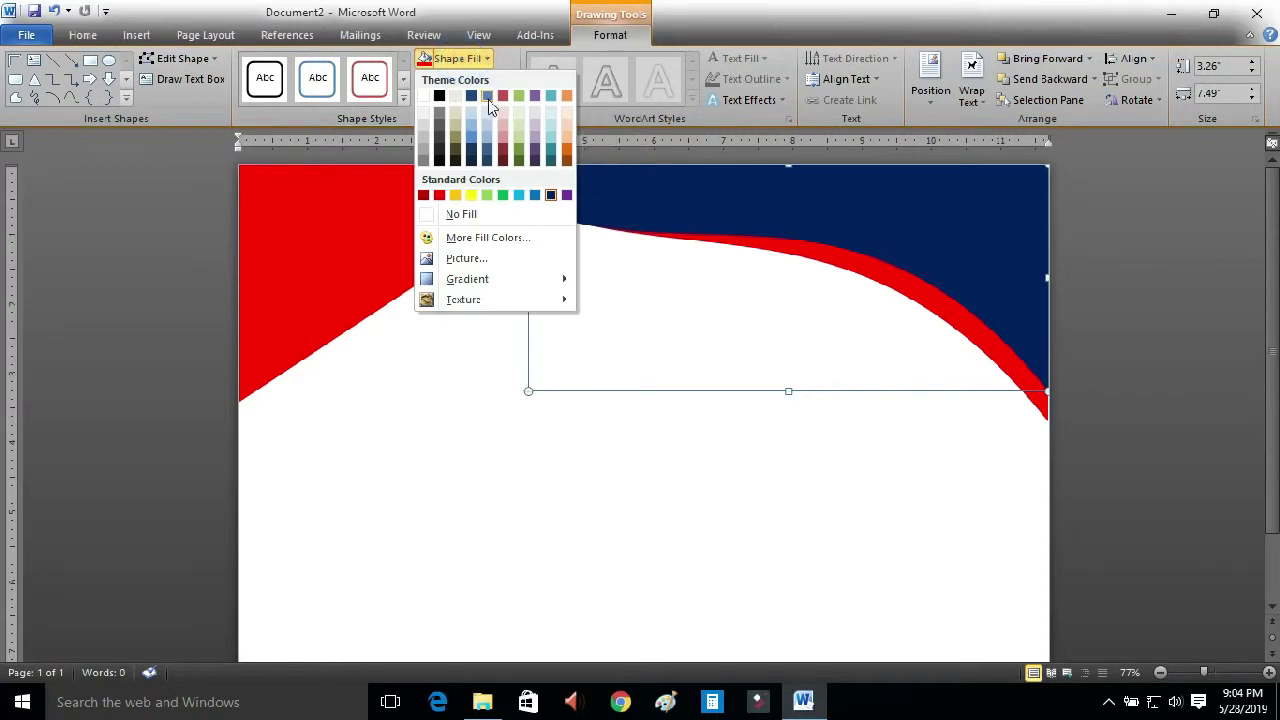
{"action": "left_click", "coordinate": [488, 99]}
{"action": "left_click", "coordinate": [614, 408]}
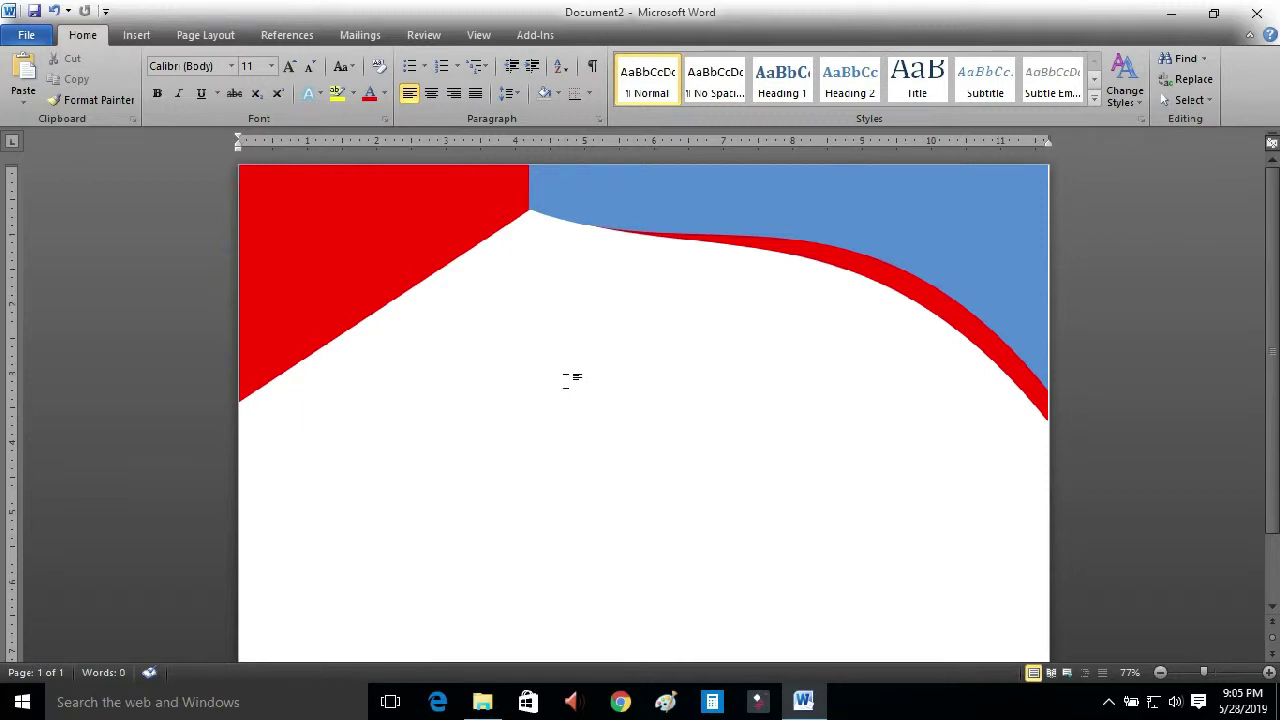
{"action": "left_click", "coordinate": [411, 328]}
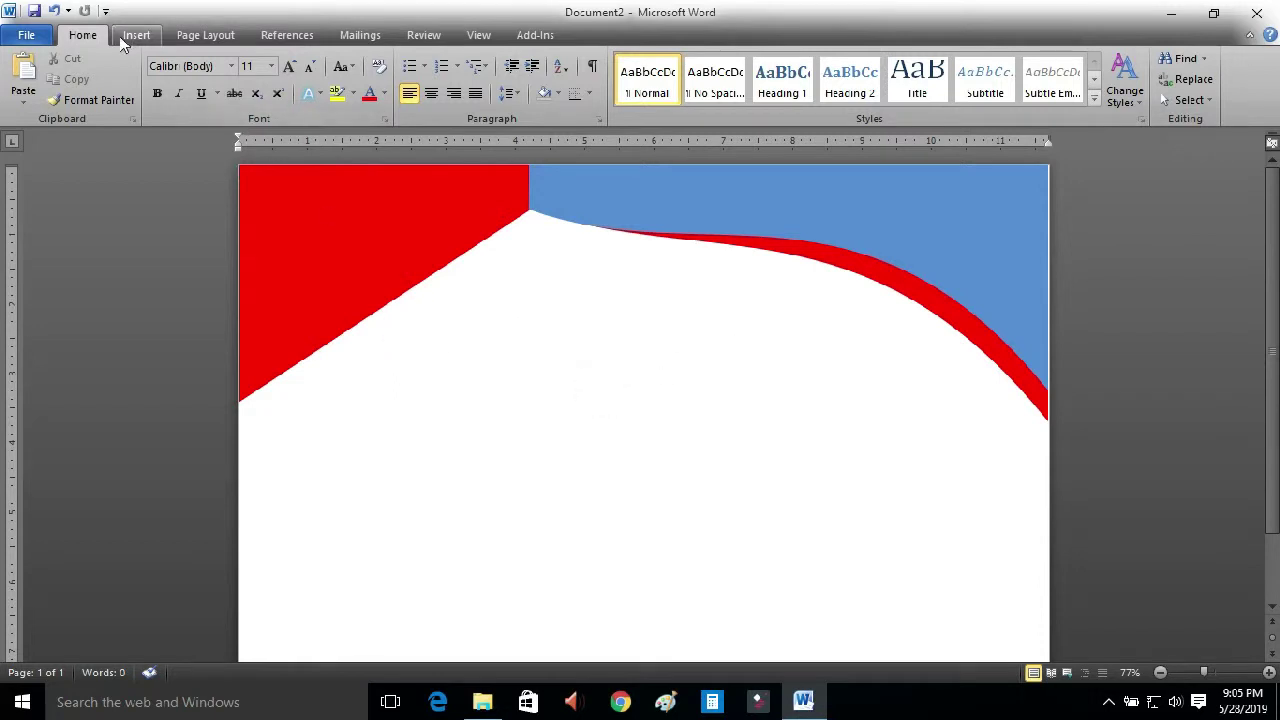
Search Clip Art for 'computer' and insert a computer picture.
{"action": "left_click", "coordinate": [128, 35]}
{"action": "left_click", "coordinate": [237, 78]}
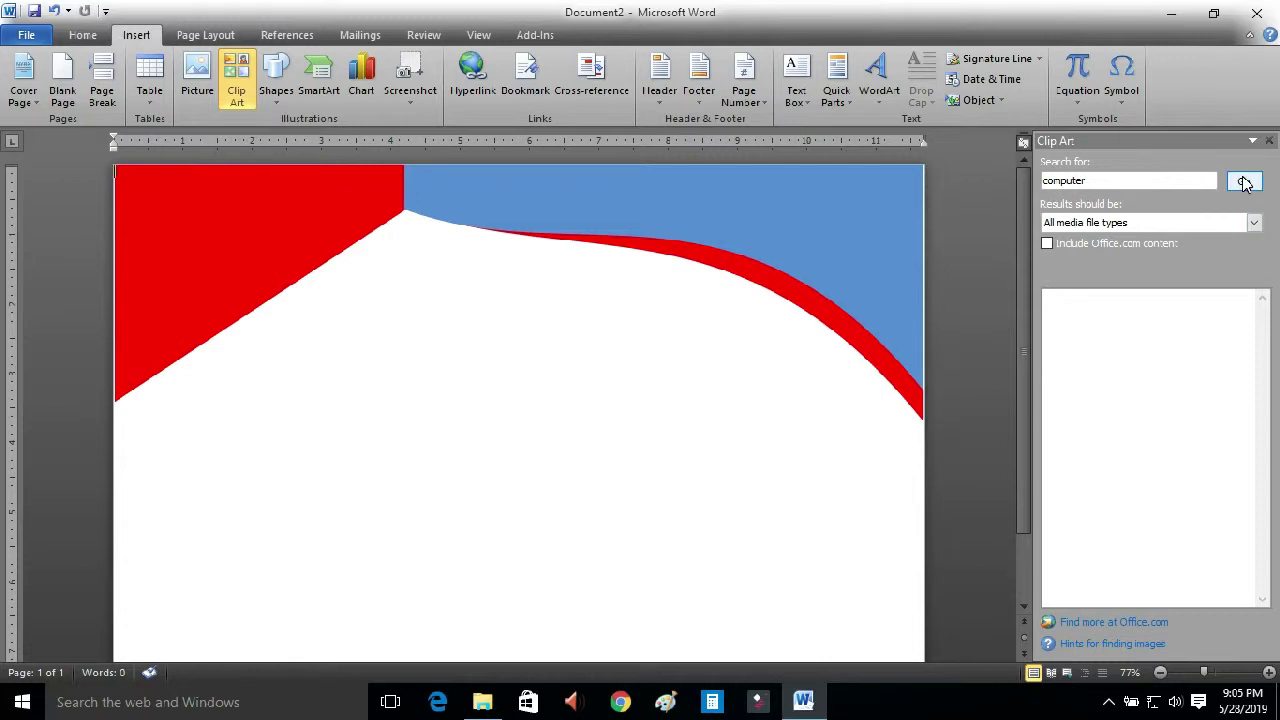
{"action": "left_click", "coordinate": [1244, 182]}
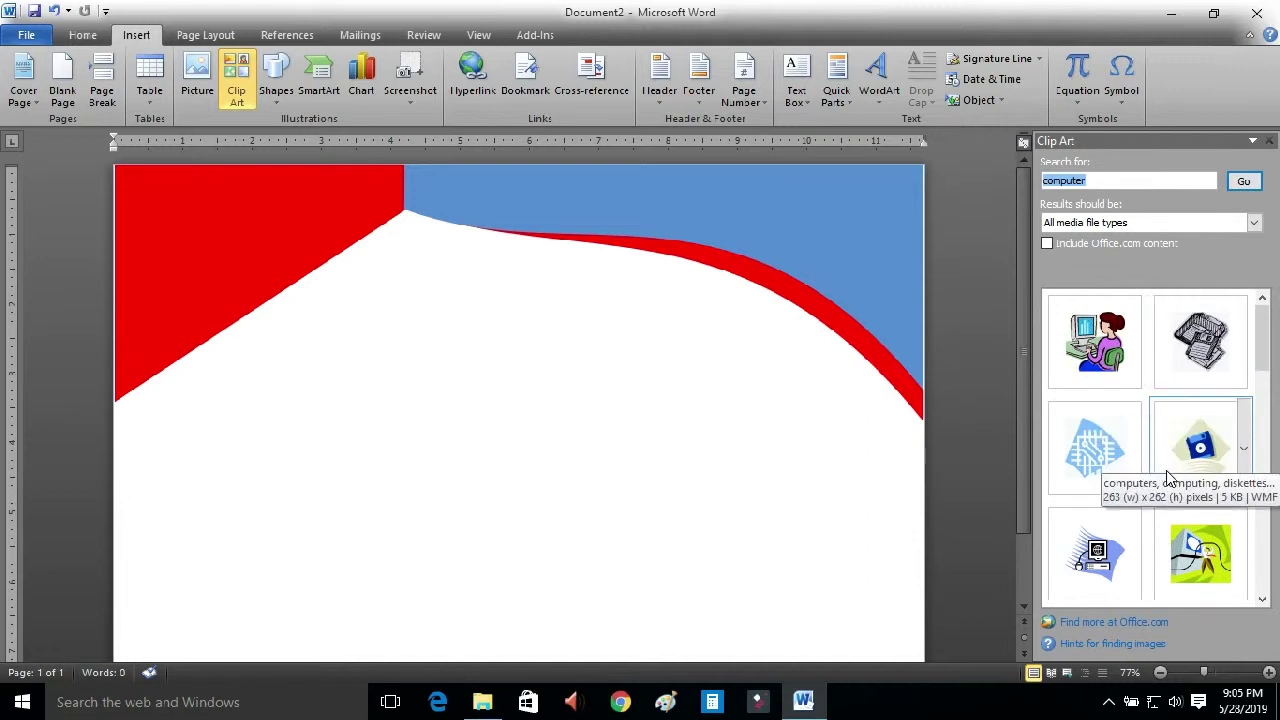
{"action": "left_click", "coordinate": [1098, 556]}
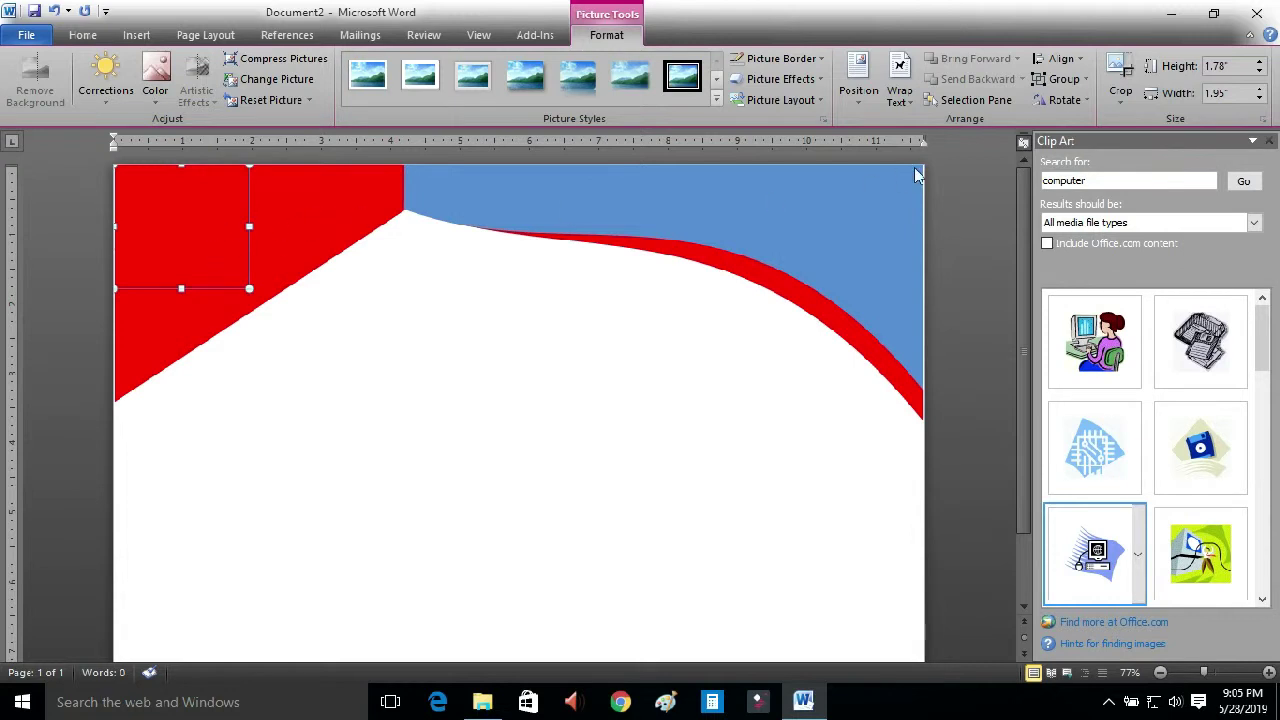
Set the clip art In Front of Text, move it under the banner, and centre it horizontally.
{"action": "left_click", "coordinate": [899, 90]}
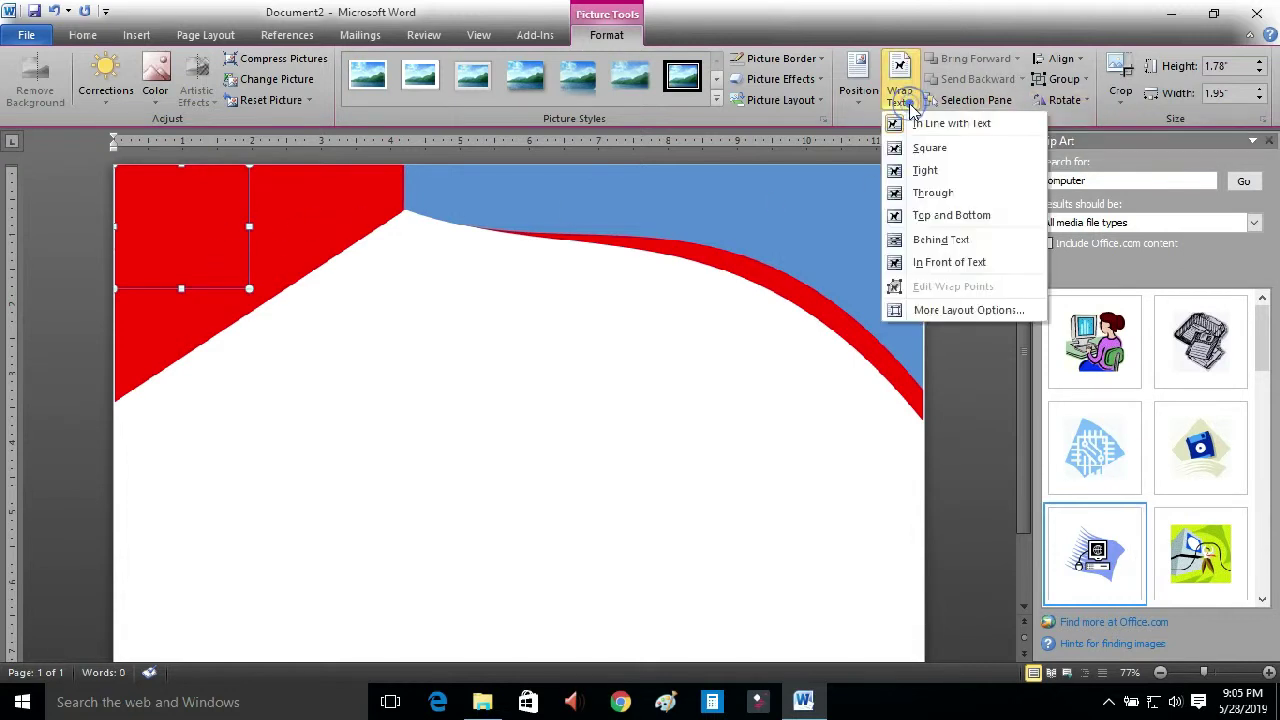
{"action": "left_click", "coordinate": [955, 263]}
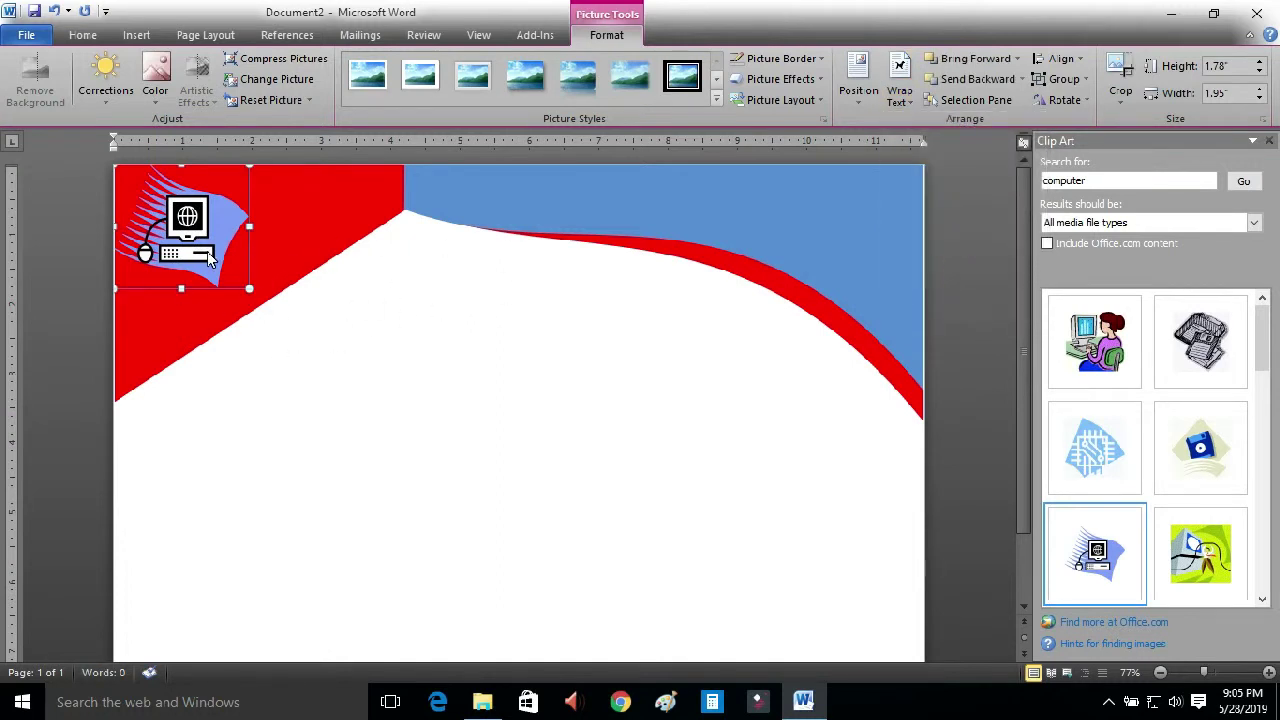
{"action": "mouse_move", "coordinate": [207, 251]}
{"action": "left_mouse_down"}
{"action": "mouse_move", "coordinate": [659, 386]}
{"action": "mouse_move", "coordinate": [481, 313]}
{"action": "left_mouse_up"}
{"action": "left_click_drag", "start_coordinate": [597, 347], "coordinate": [484, 303]}
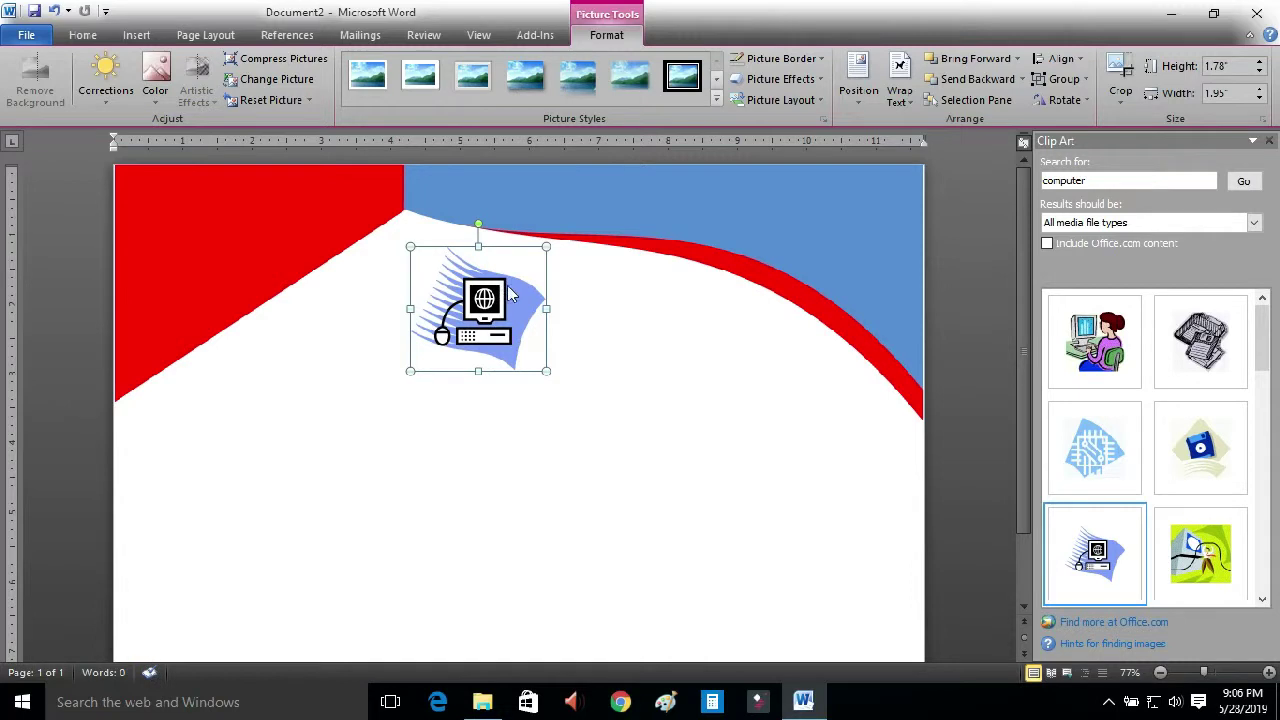
{"action": "left_click", "coordinate": [1269, 141]}
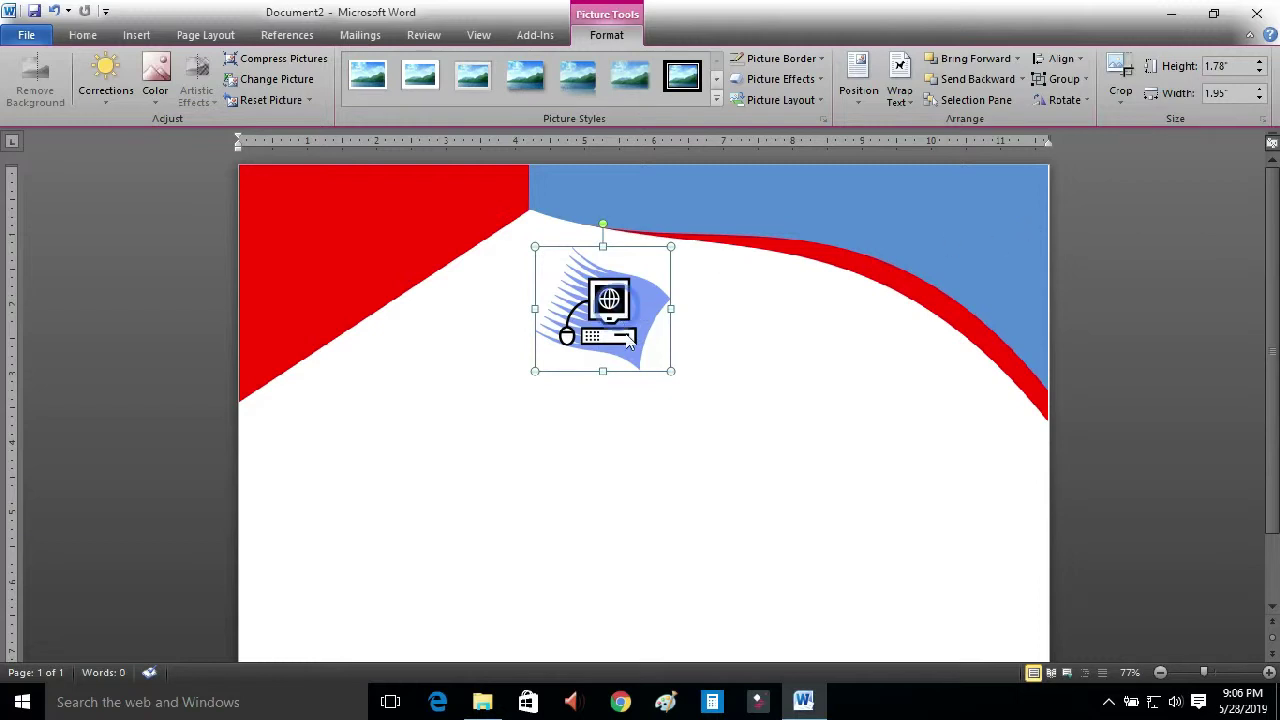
{"action": "left_click", "coordinate": [1062, 58]}
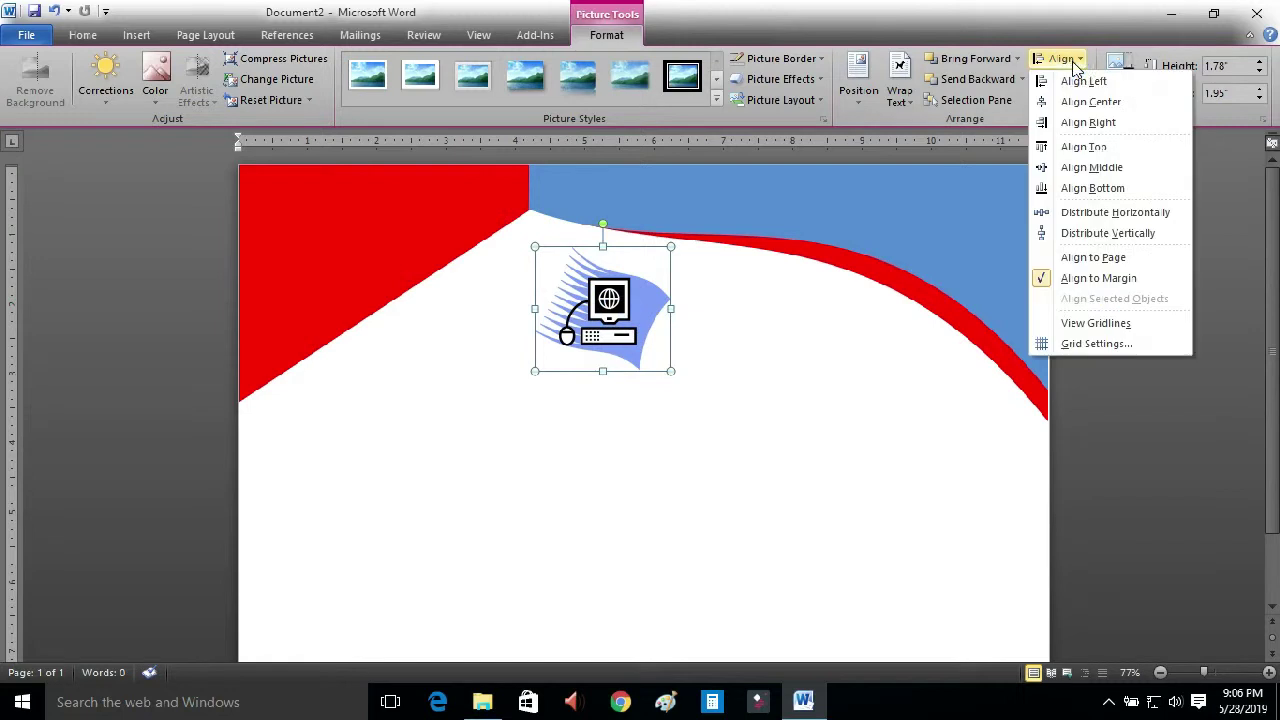
{"action": "left_click", "coordinate": [1140, 100]}
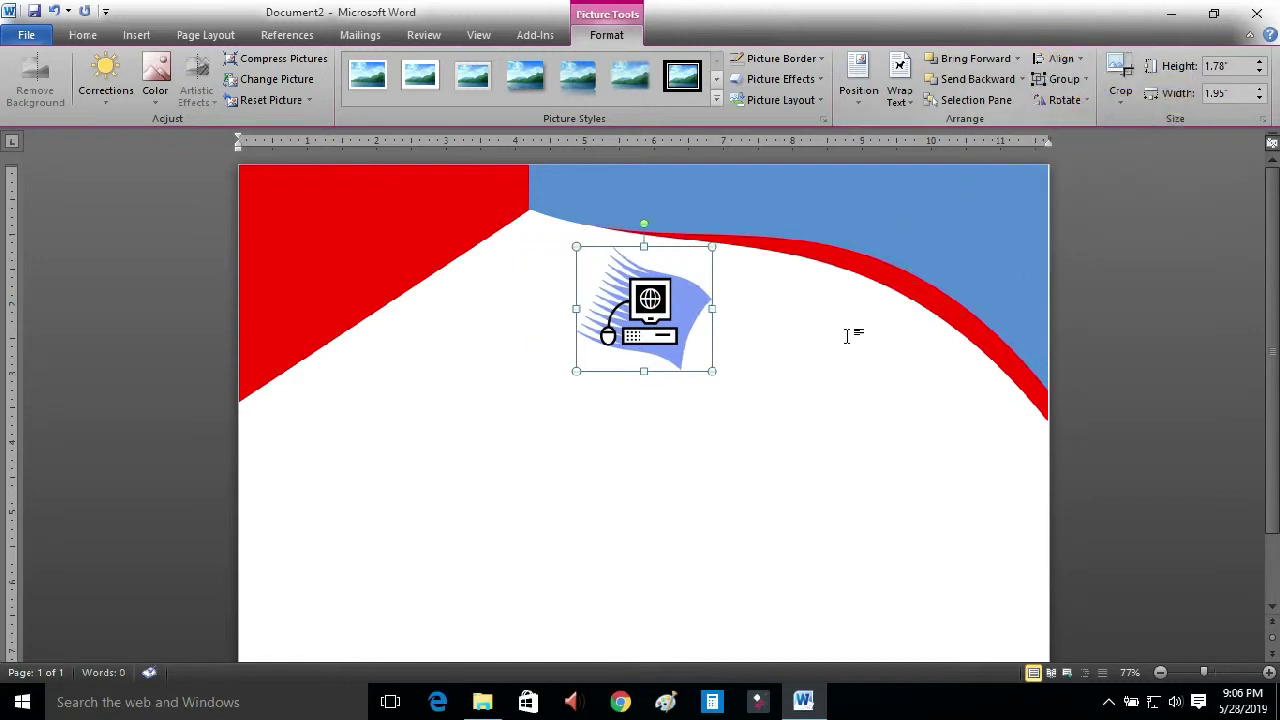
{"action": "left_click", "coordinate": [807, 426]}
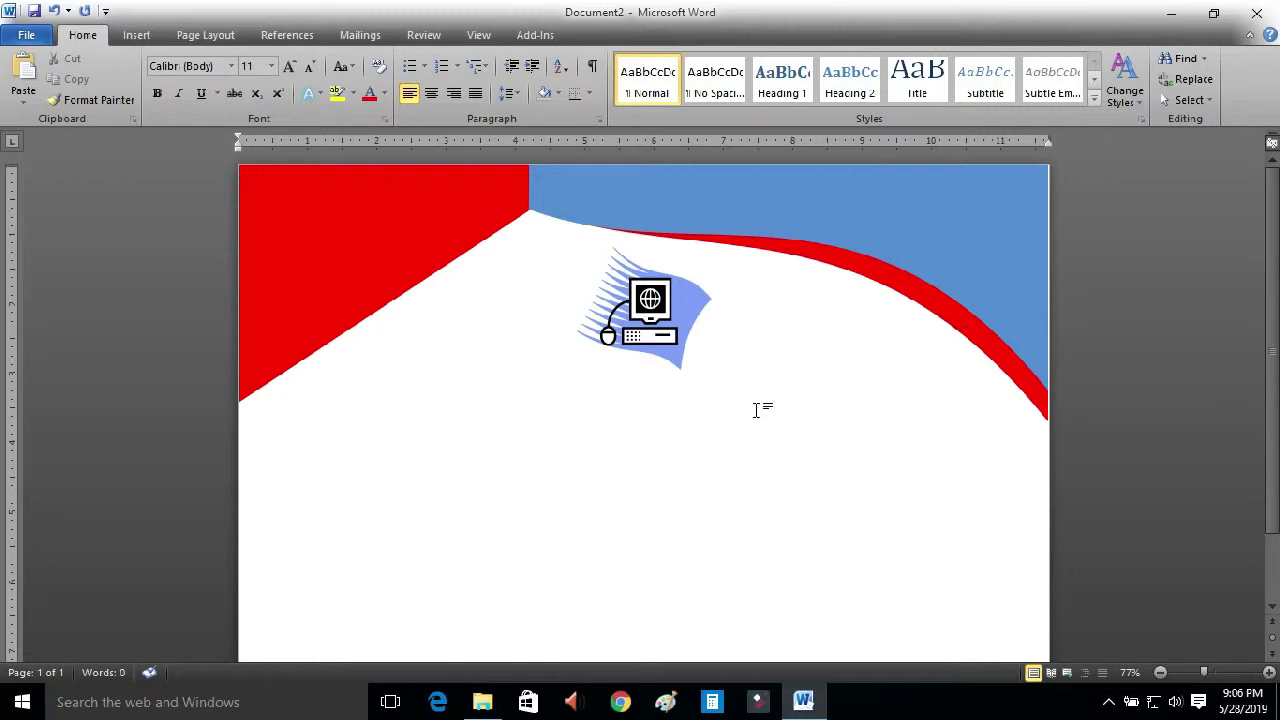
{"action": "scroll", "coordinate": [756, 410], "scroll_direction": "down", "scroll_amount": 2}
{"action": "scroll", "coordinate": [756, 412], "scroll_direction": "up", "scroll_amount": 1}
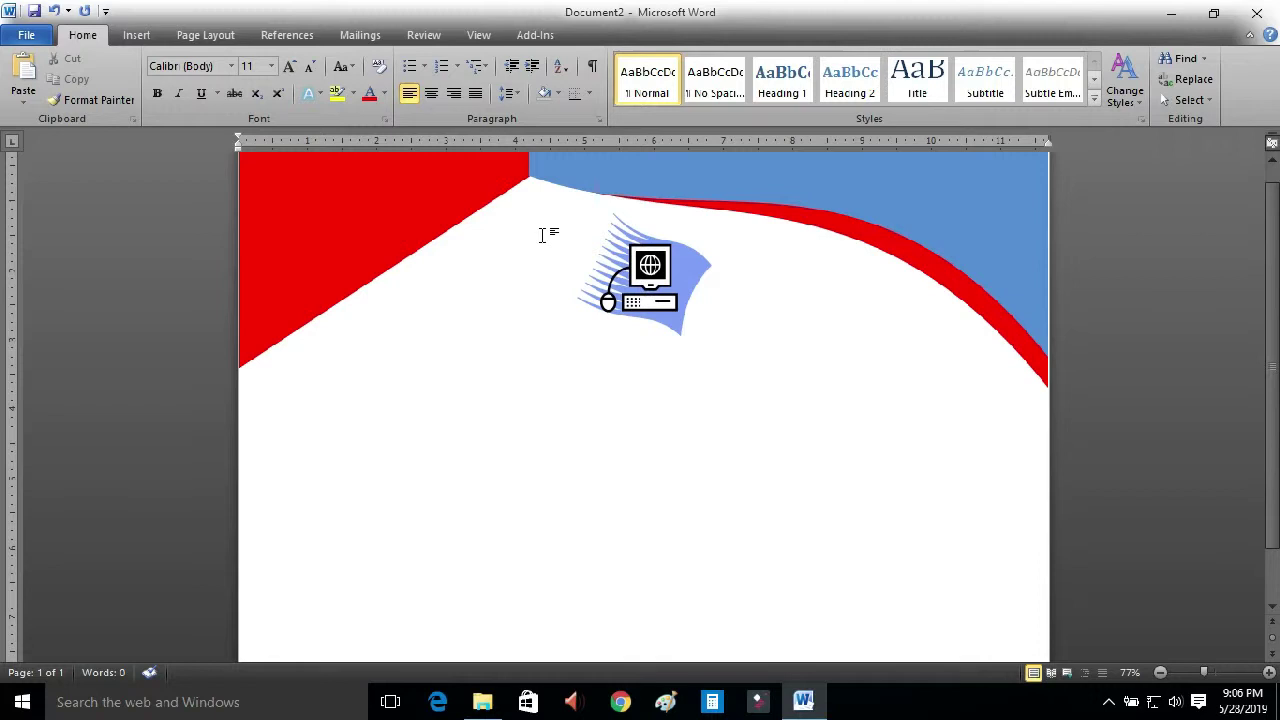
Add black gradient WordArt reading 'NS Computer Center' below the computer clip art.
{"action": "left_click", "coordinate": [133, 41]}
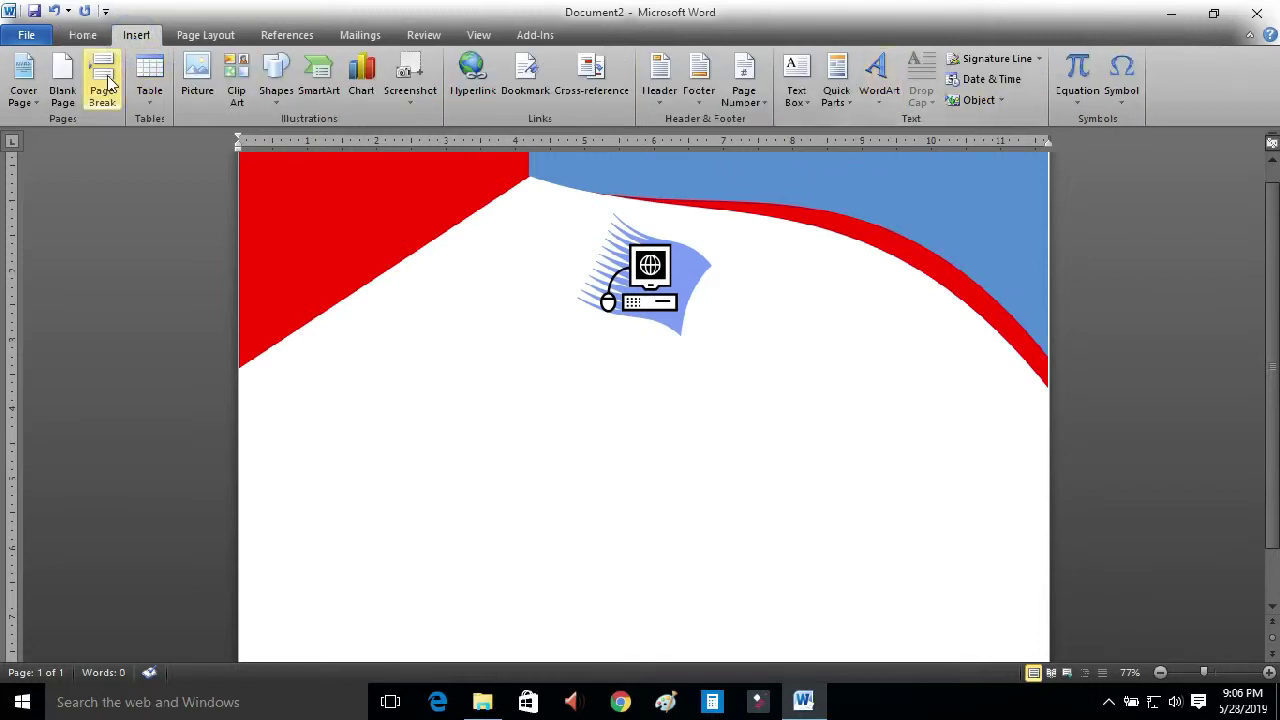
{"action": "left_click", "coordinate": [877, 98]}
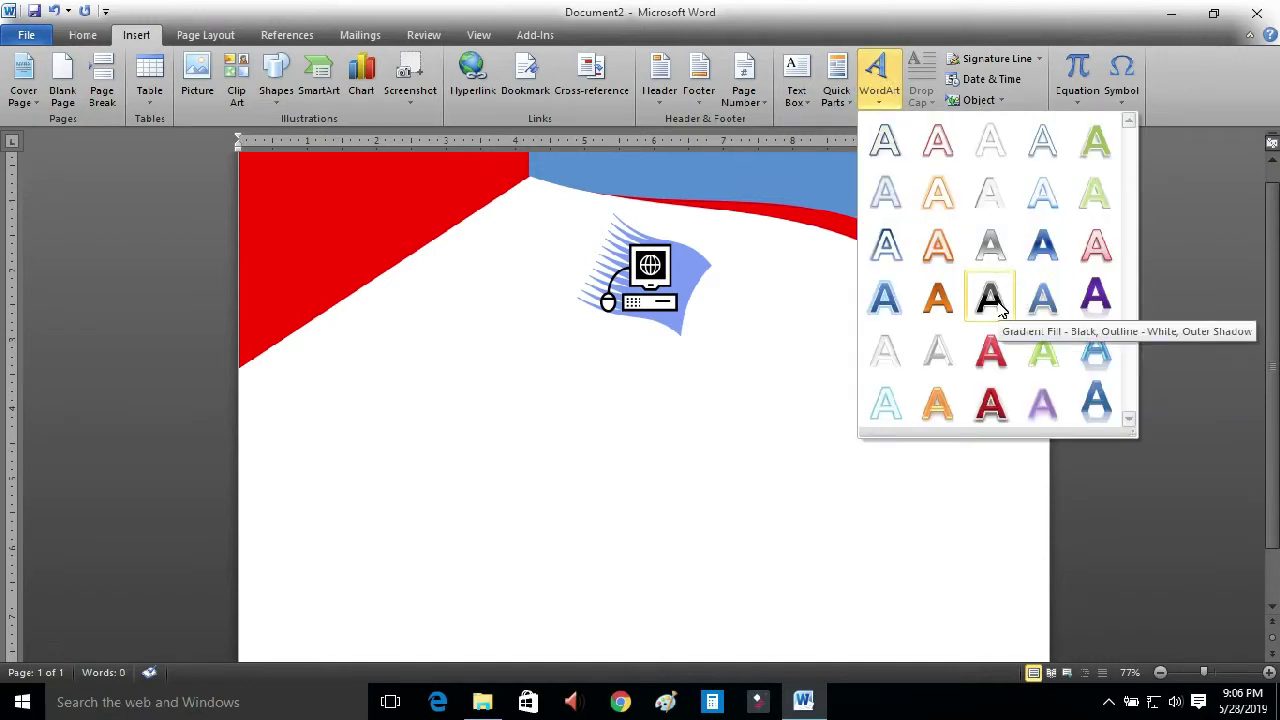
{"action": "left_click", "coordinate": [990, 297]}
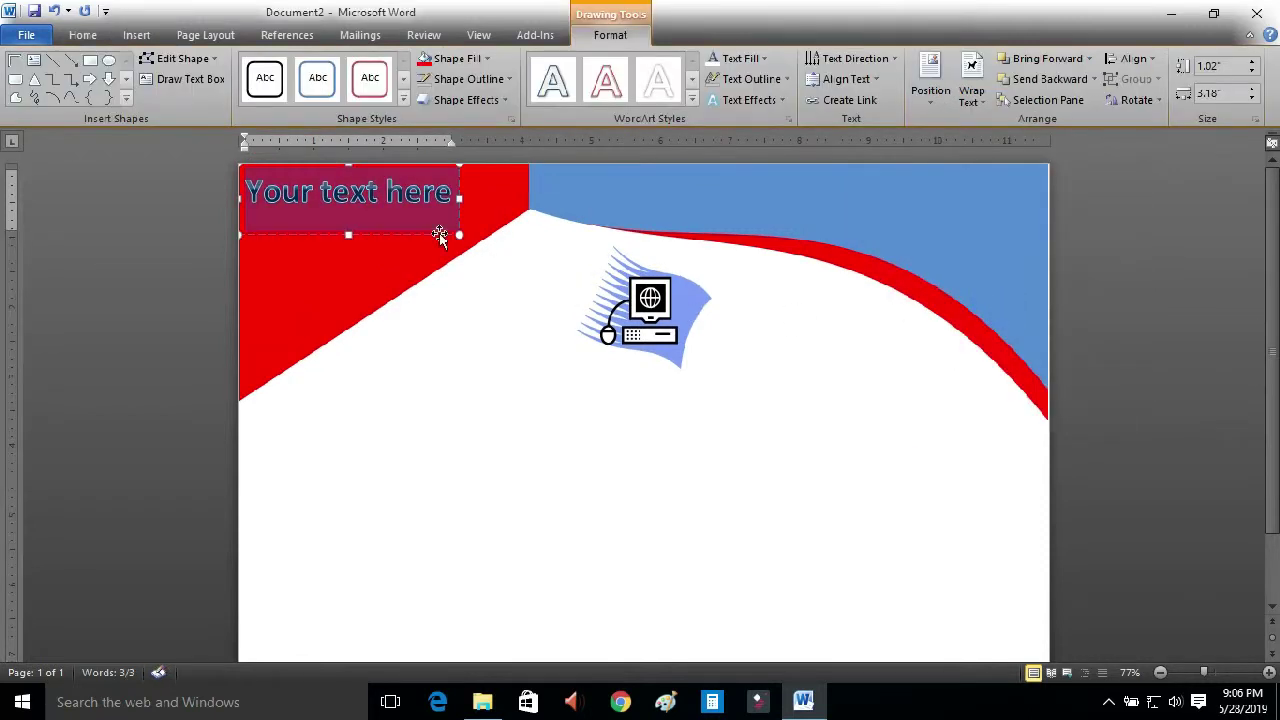
{"action": "left_click_drag", "start_coordinate": [420, 236], "coordinate": [727, 450]}
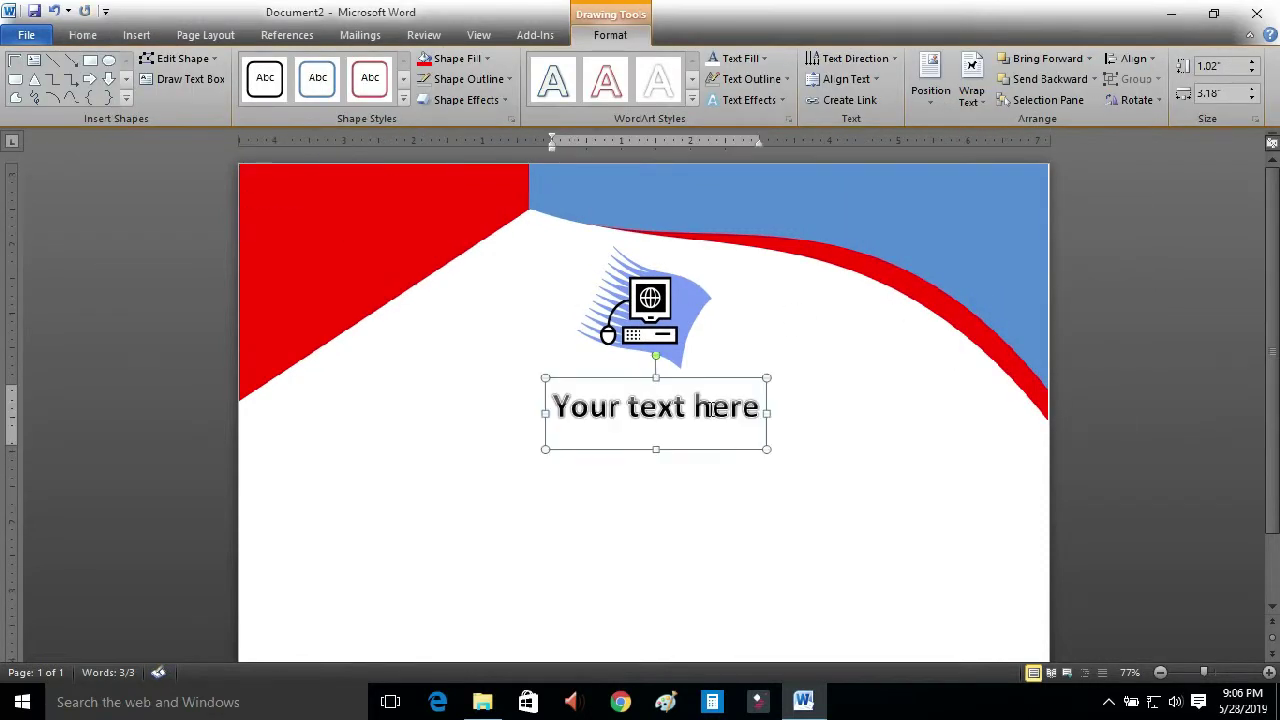
{"action": "left_click_drag", "start_coordinate": [548, 408], "coordinate": [768, 410]}
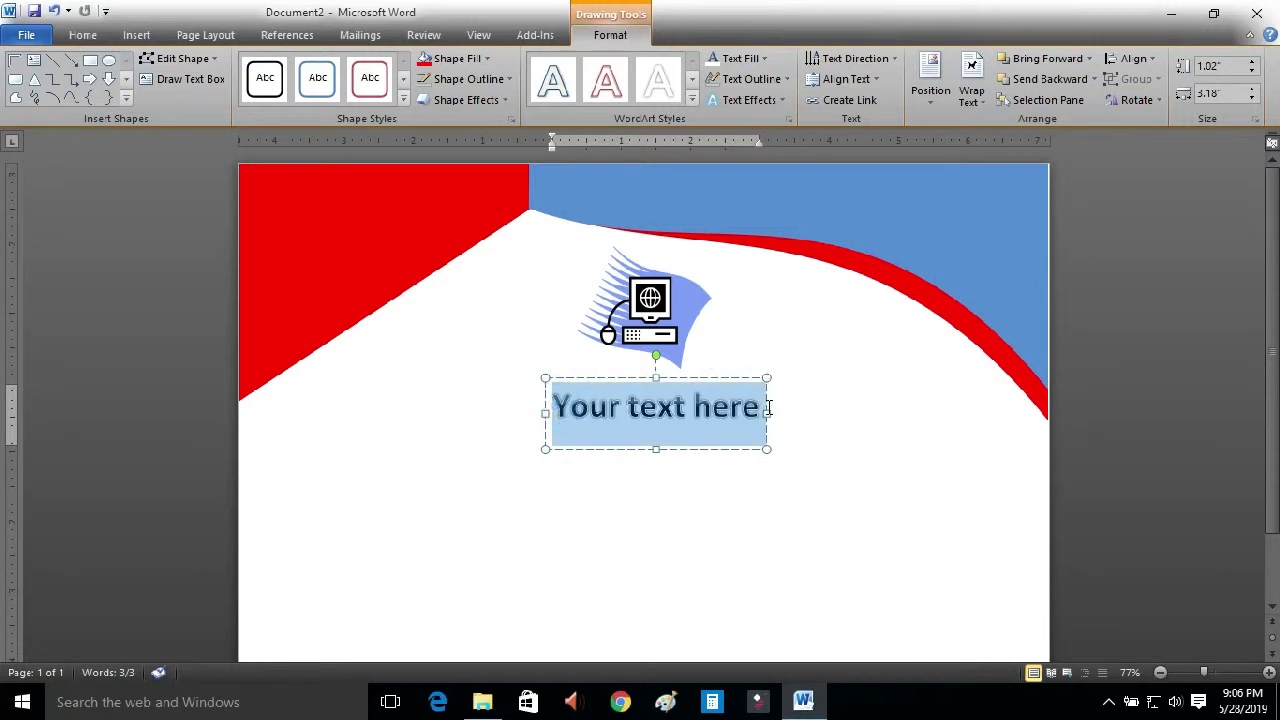
{"action": "type", "text": "NS Computer Center"}
Shrink the computer clip art and re-centre it horizontally on the page.
{"action": "left_click", "coordinate": [684, 340]}
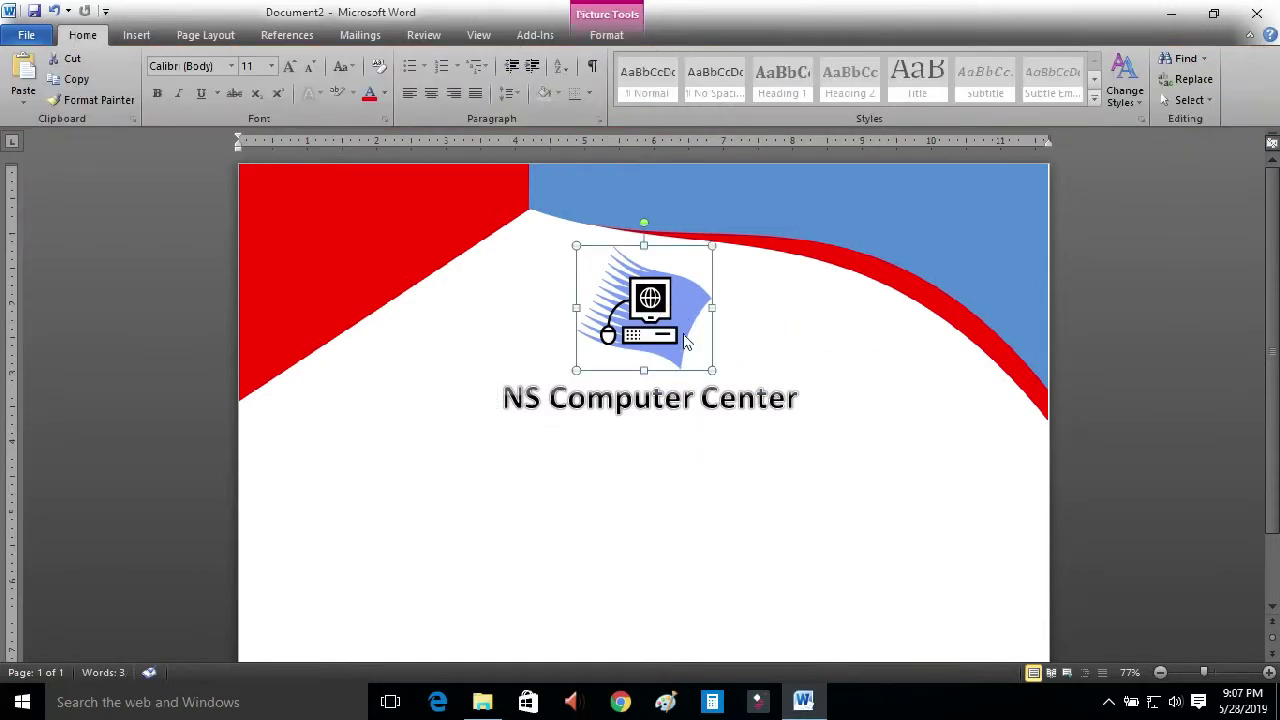
{"action": "left_click_drag", "start_coordinate": [711, 370], "coordinate": [675, 336]}
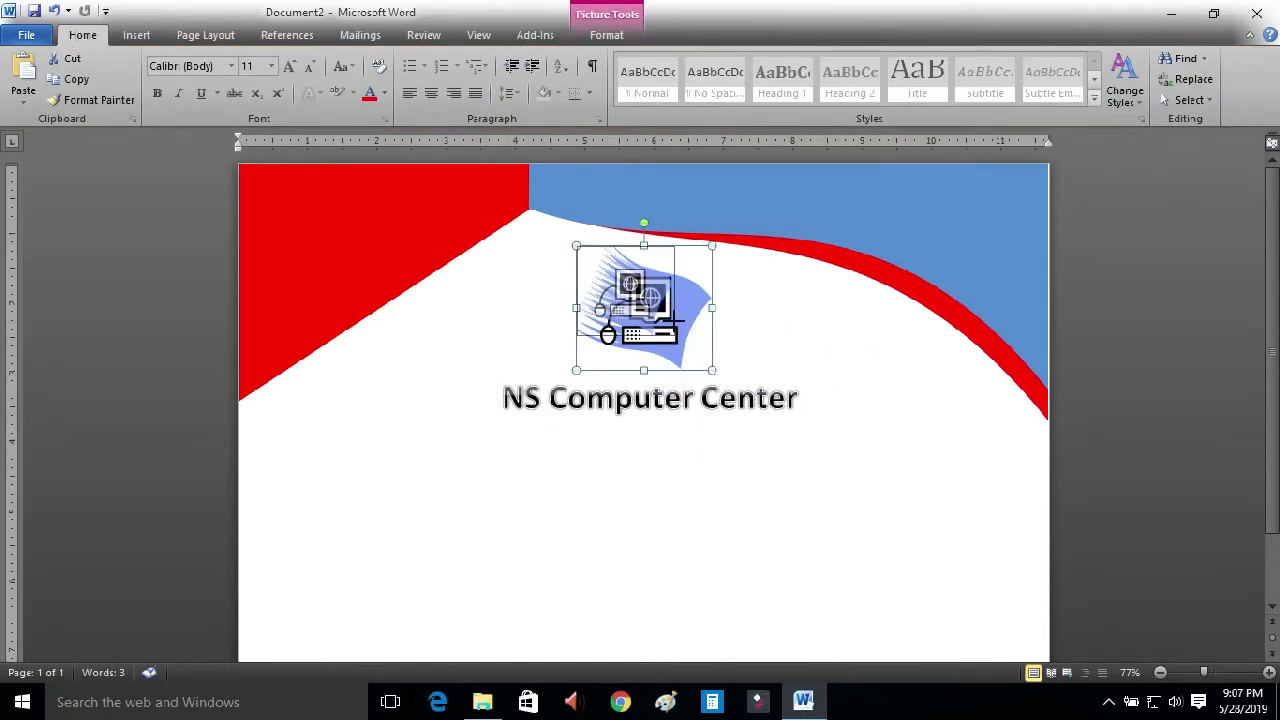
{"action": "left_click", "coordinate": [607, 35]}
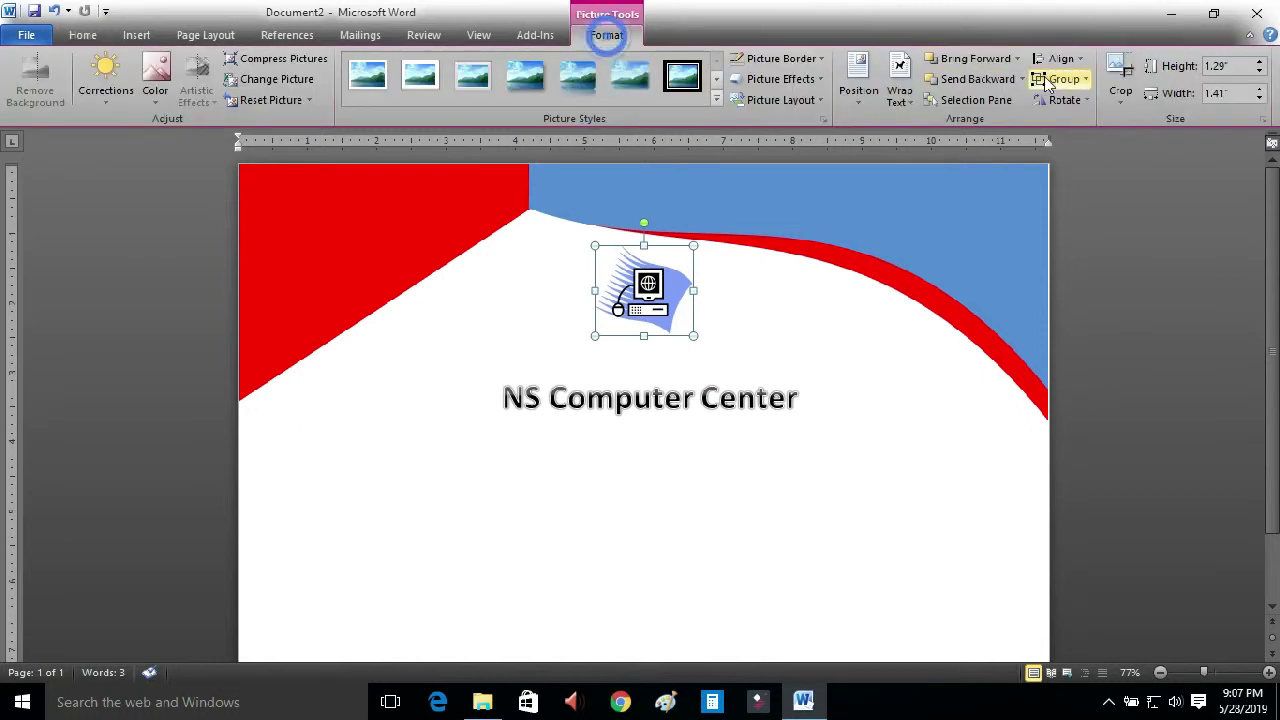
{"action": "left_click", "coordinate": [1060, 58]}
{"action": "left_click", "coordinate": [1112, 122]}
{"action": "left_click", "coordinate": [1061, 58]}
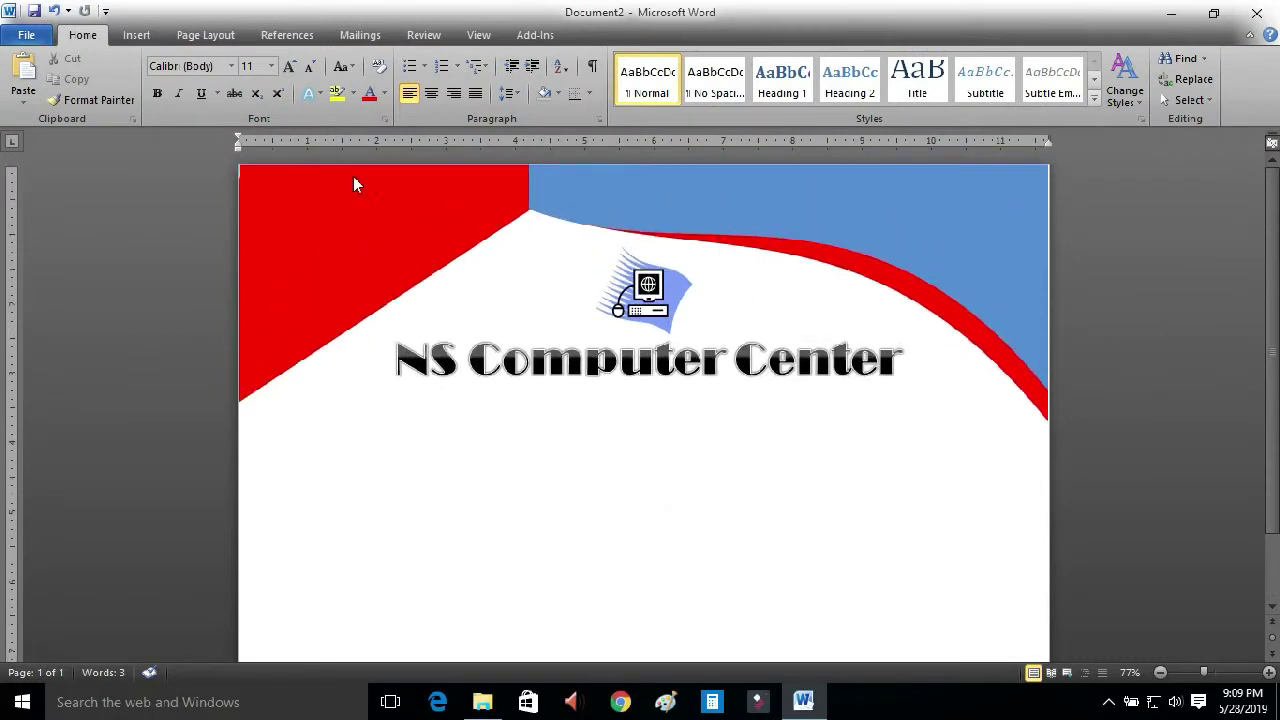
Draw a text box across the top blue band reading 'Certificate of Achievement'.
{"action": "left_click", "coordinate": [136, 35]}
{"action": "left_click", "coordinate": [284, 90]}
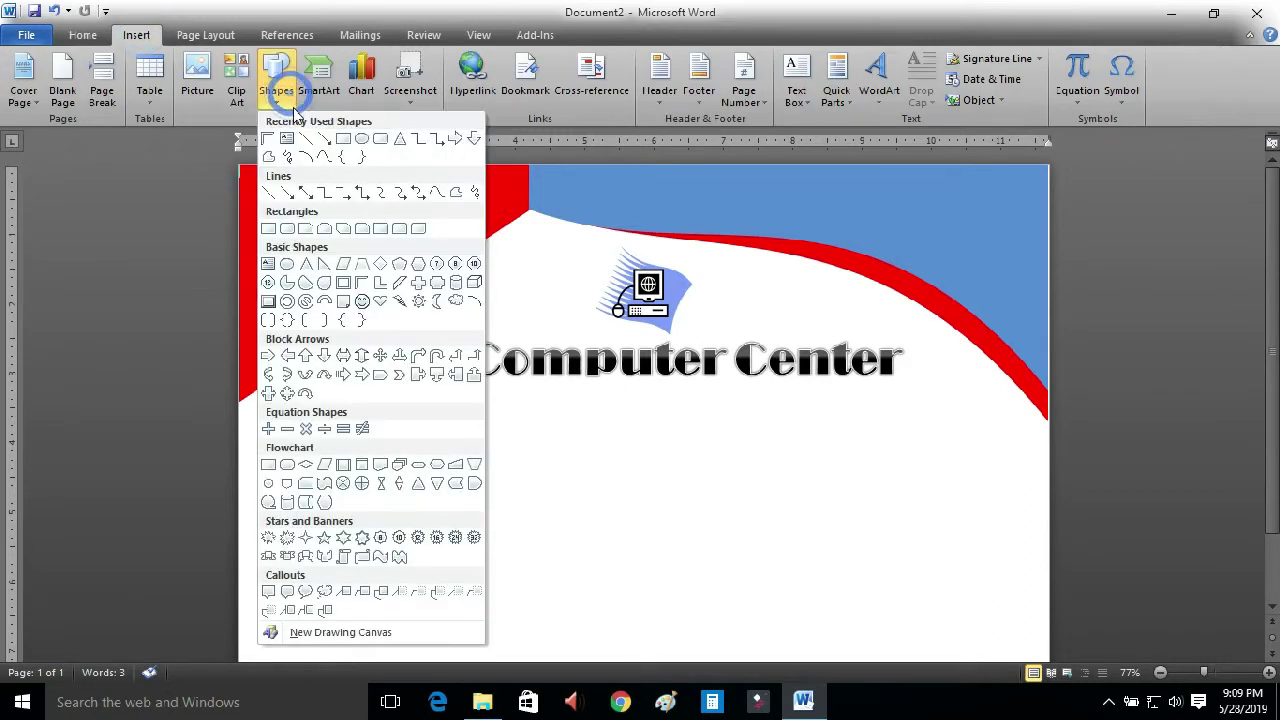
{"action": "left_click", "coordinate": [287, 140]}
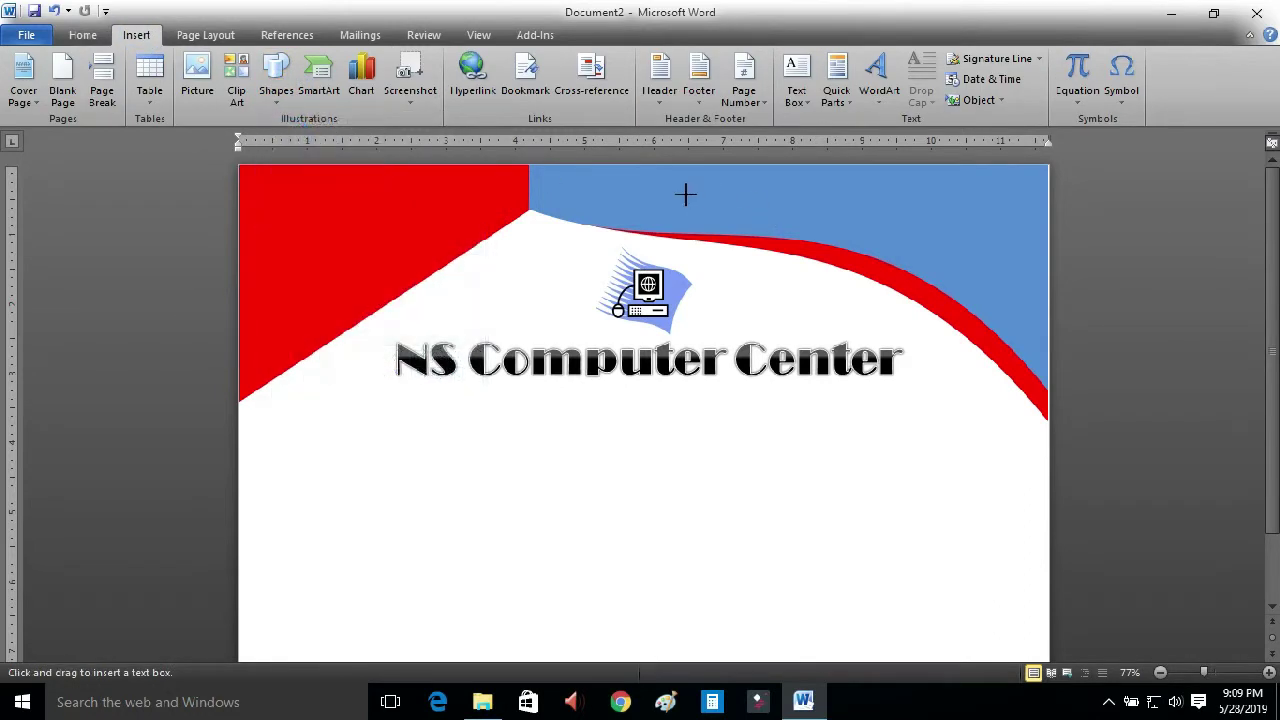
{"action": "left_click_drag", "start_coordinate": [650, 185], "coordinate": [1016, 214]}
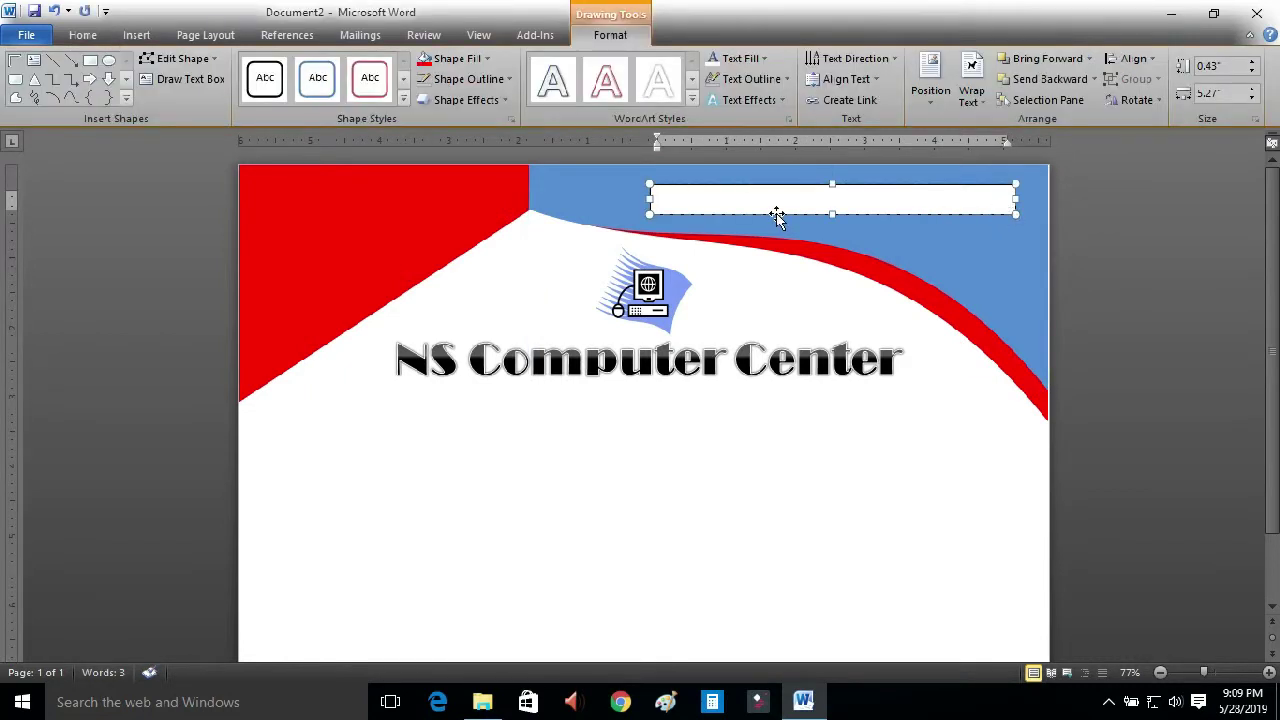
{"action": "type", "text": "Certificate of Achievement"}
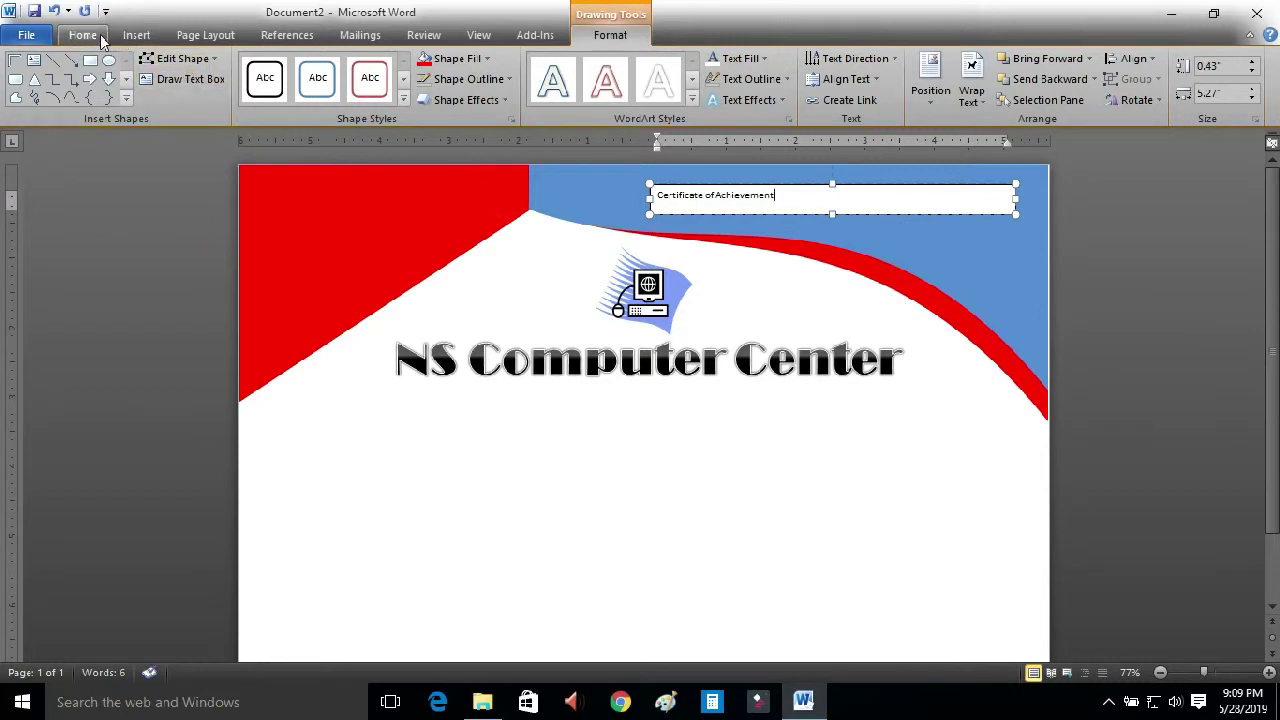
Set the title box to Edwardian Script and grow the font to 36 pt.
{"action": "left_click", "coordinate": [83, 35]}
{"action": "left_click", "coordinate": [231, 66]}
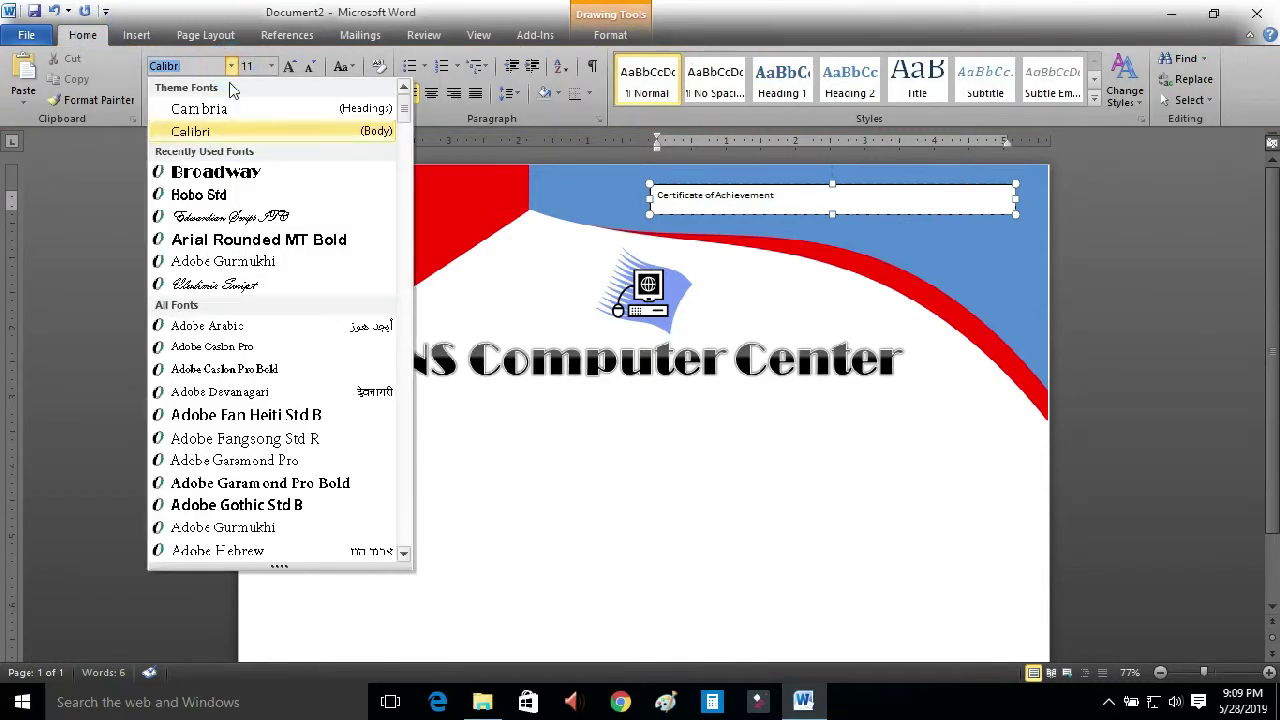
{"action": "left_click", "coordinate": [230, 217]}
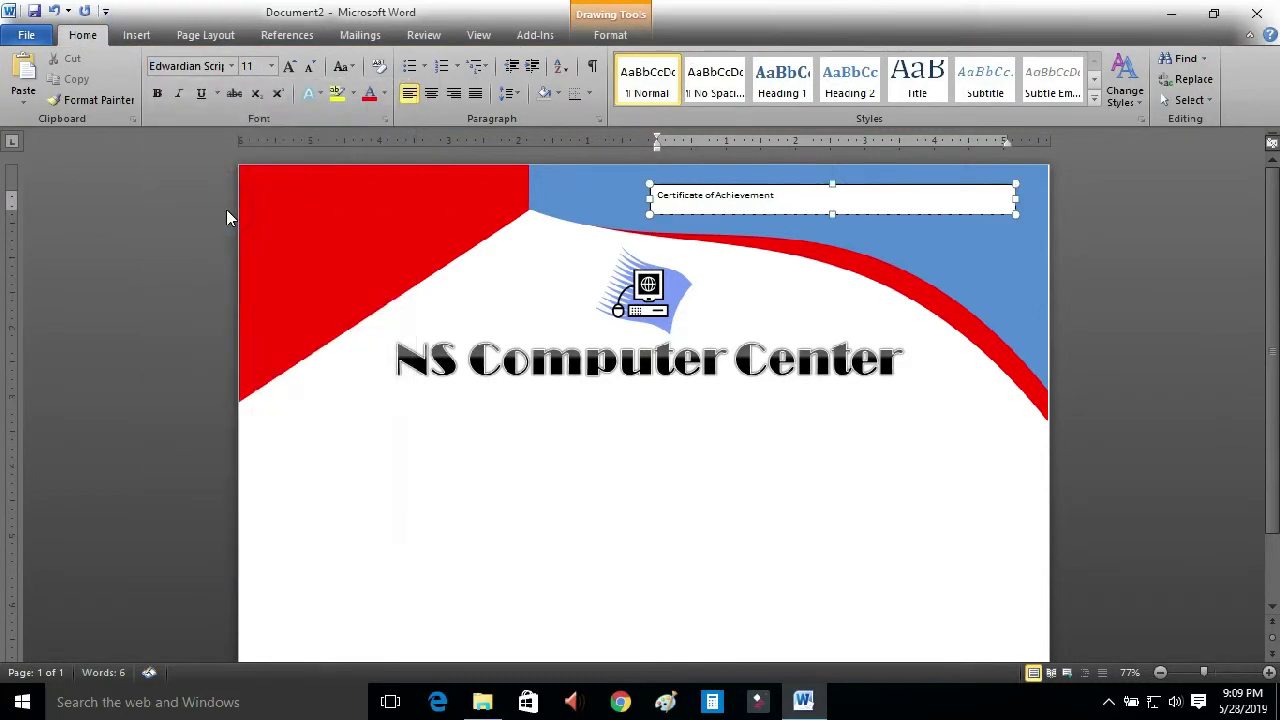
{"action": "left_click", "coordinate": [790, 216]}
{"action": "left_click", "coordinate": [231, 66]}
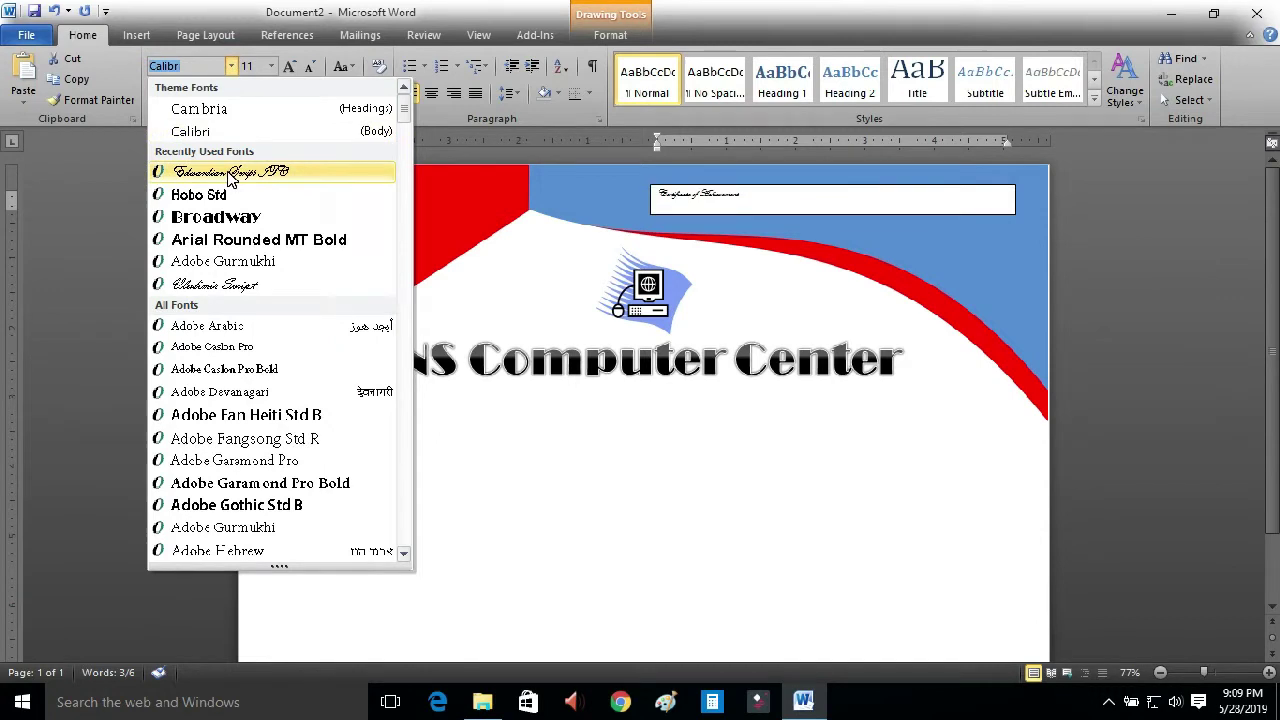
{"action": "left_click", "coordinate": [229, 173]}
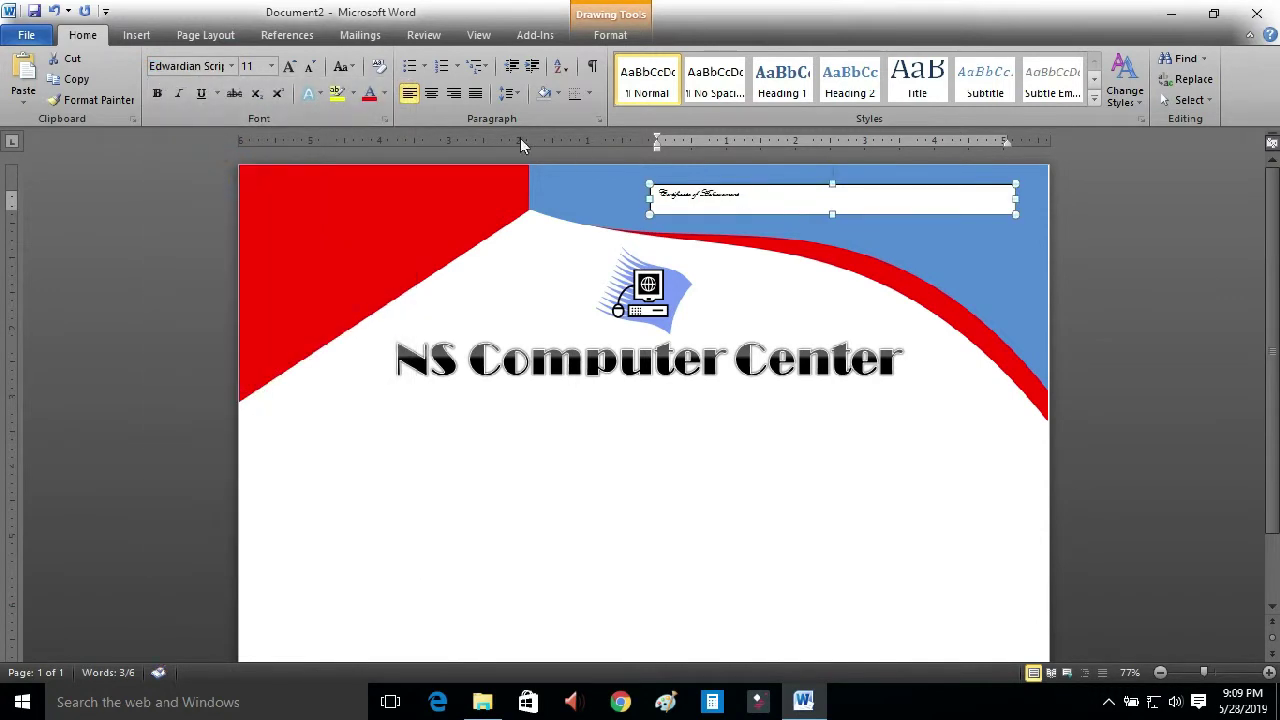
{"action": "left_click", "coordinate": [290, 66]}
{"action": "left_click", "coordinate": [290, 66]}
{"action": "left_click", "coordinate": [290, 66]}
Give the title box No Fill and No Outline, and make the title text white.
{"action": "left_click", "coordinate": [610, 35]}
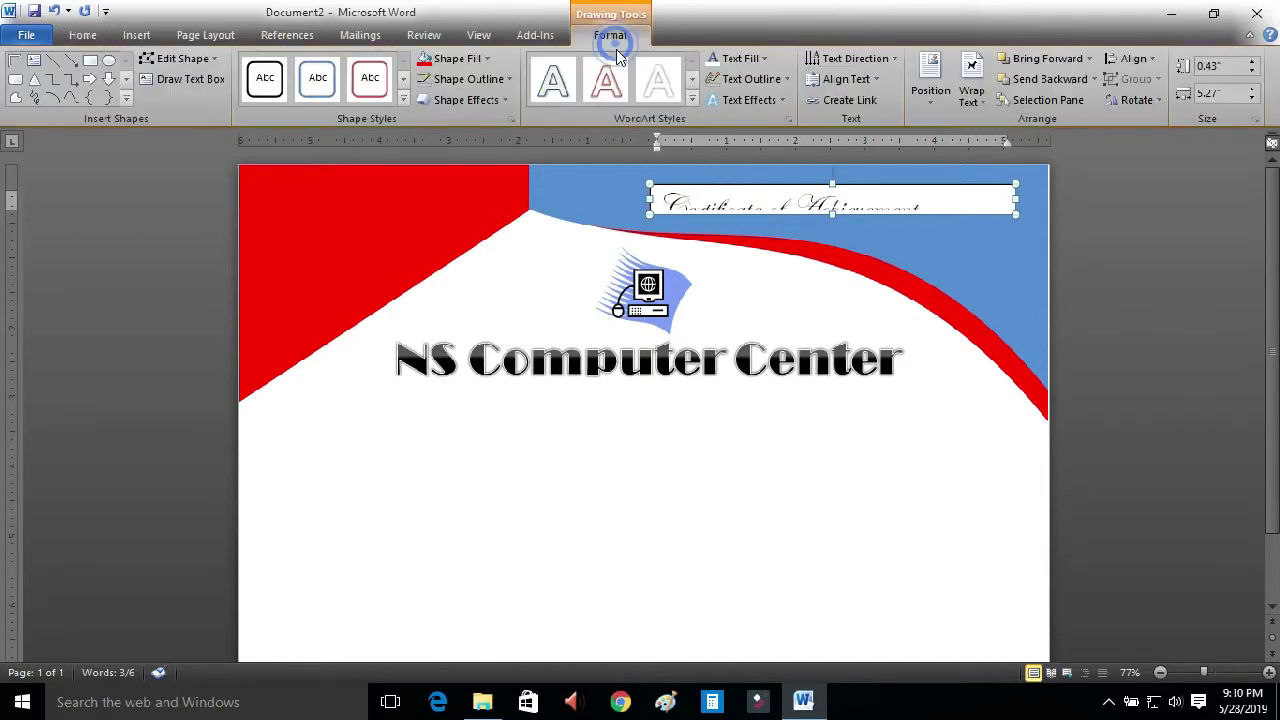
{"action": "left_click", "coordinate": [458, 59]}
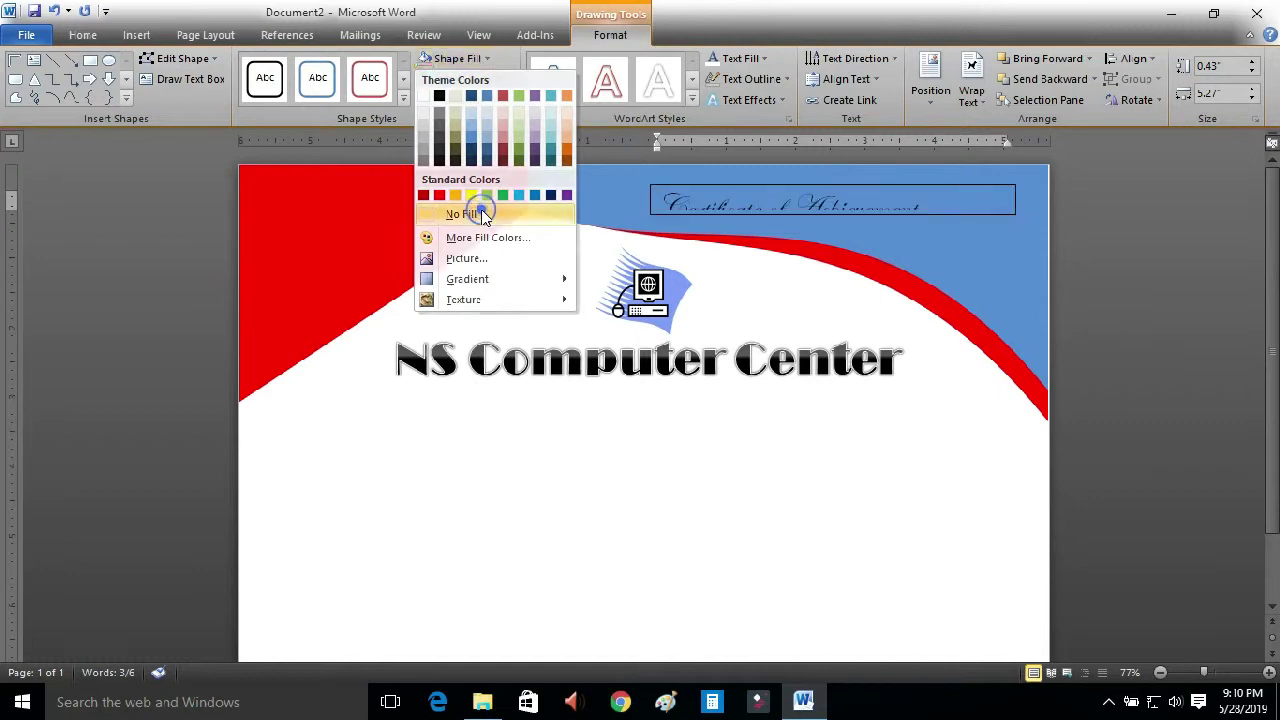
{"action": "left_click", "coordinate": [455, 214]}
{"action": "left_click", "coordinate": [503, 85]}
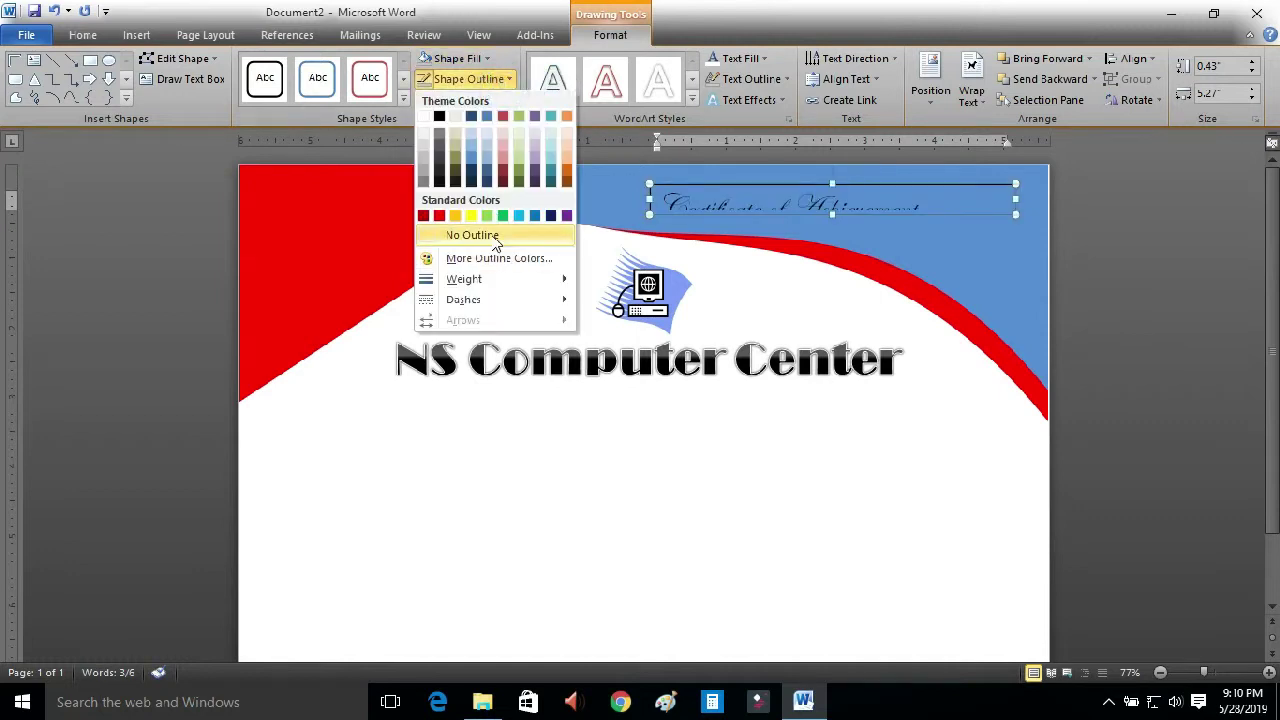
{"action": "left_click", "coordinate": [486, 311]}
{"action": "left_click", "coordinate": [748, 58]}
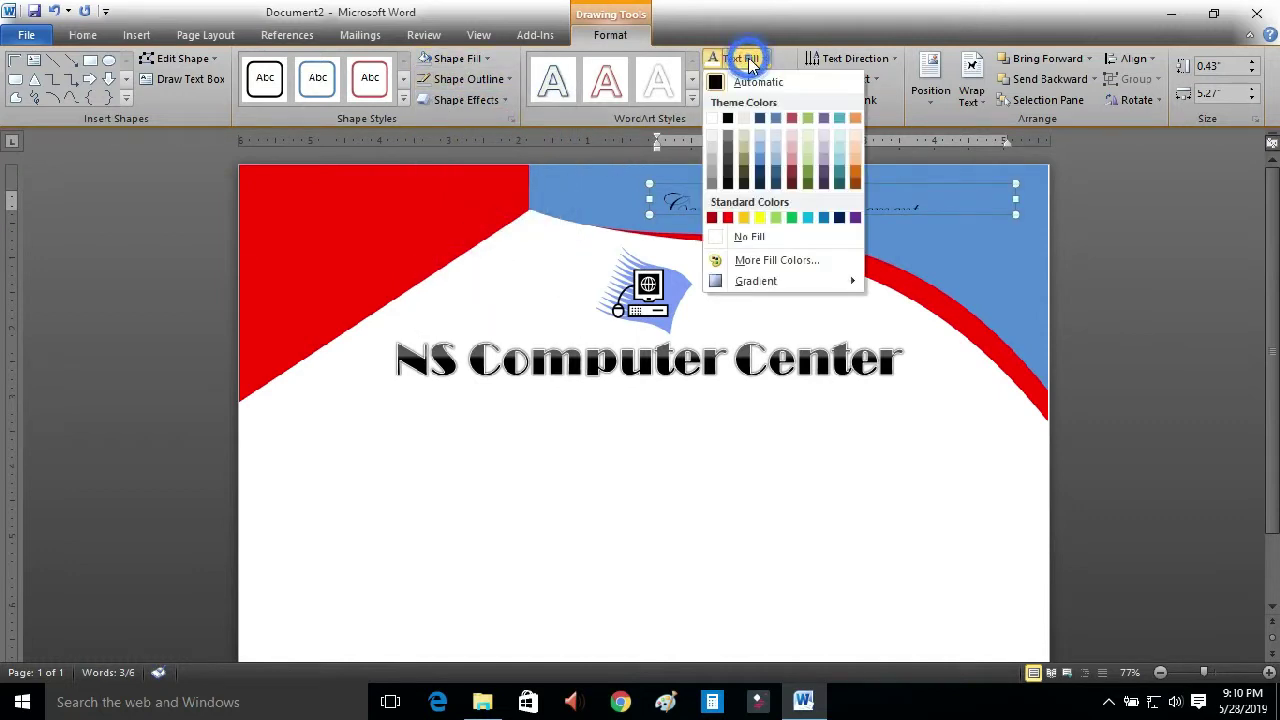
{"action": "left_click", "coordinate": [714, 119]}
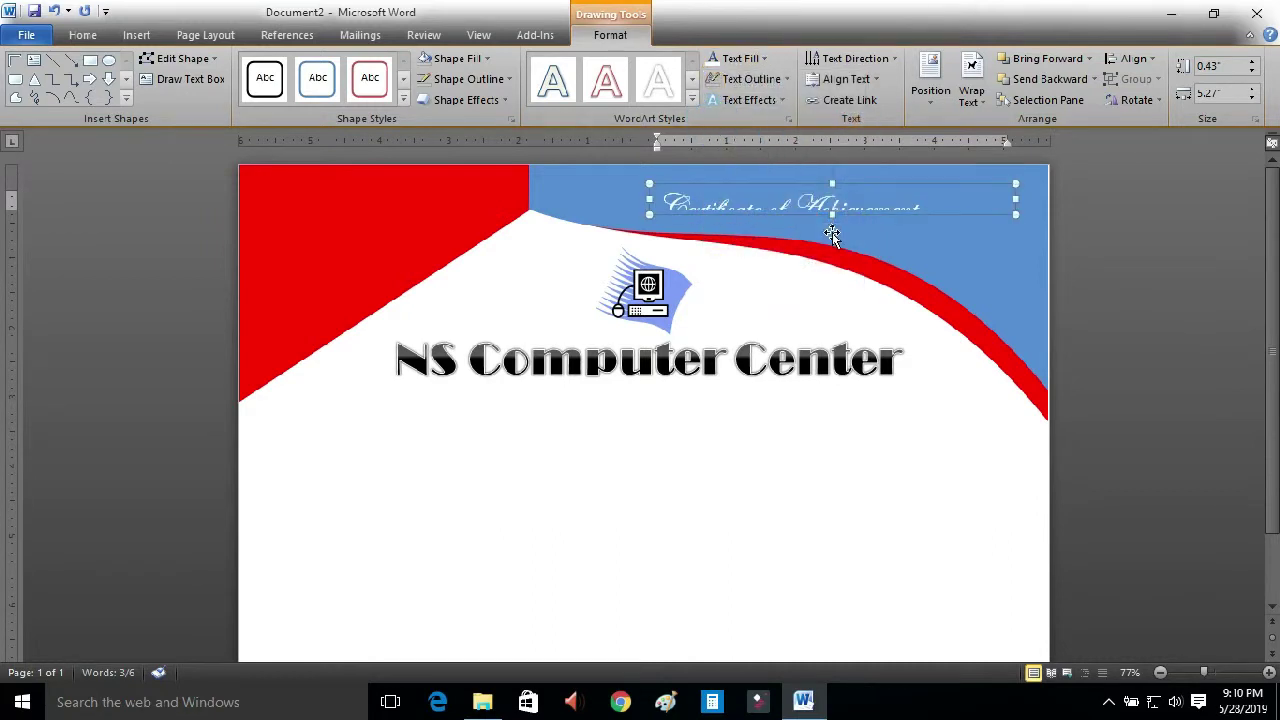
Add a black shadow to the title with blur set to 0 pt.
{"action": "left_click", "coordinate": [605, 37]}
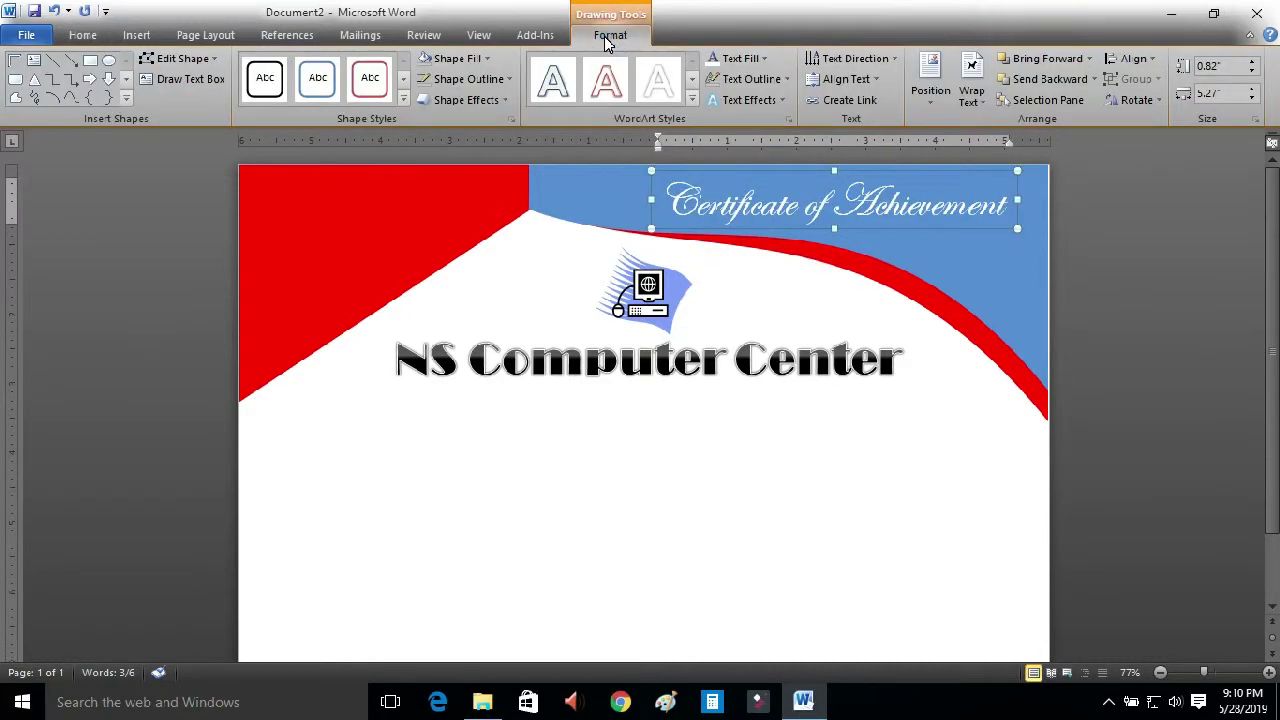
{"action": "left_click", "coordinate": [492, 99]}
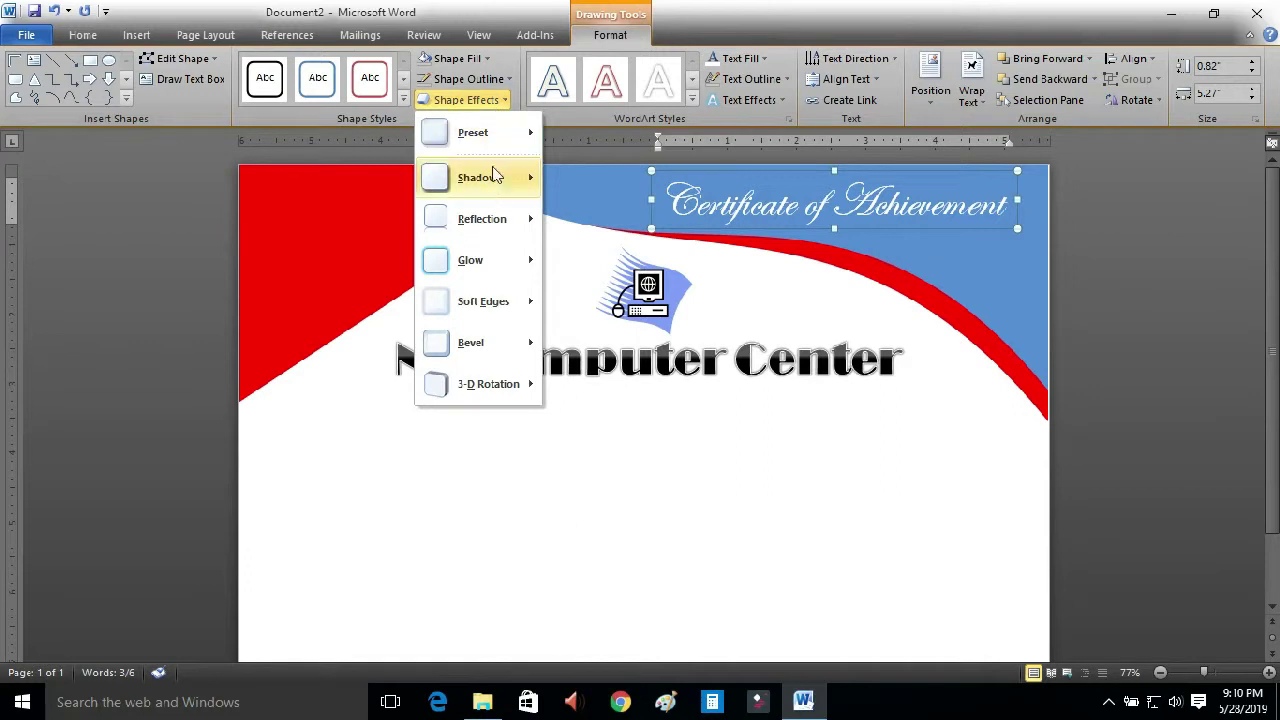
{"action": "mouse_move", "coordinate": [491, 187]}
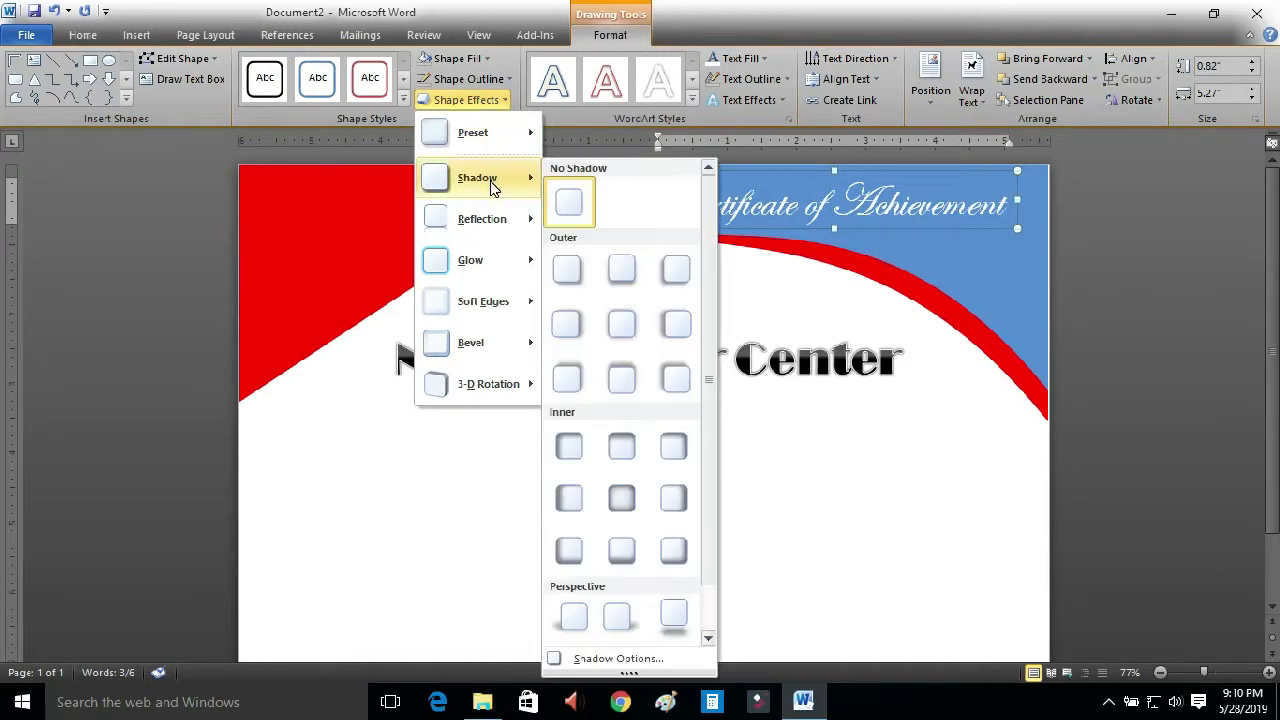
{"action": "left_click", "coordinate": [628, 660]}
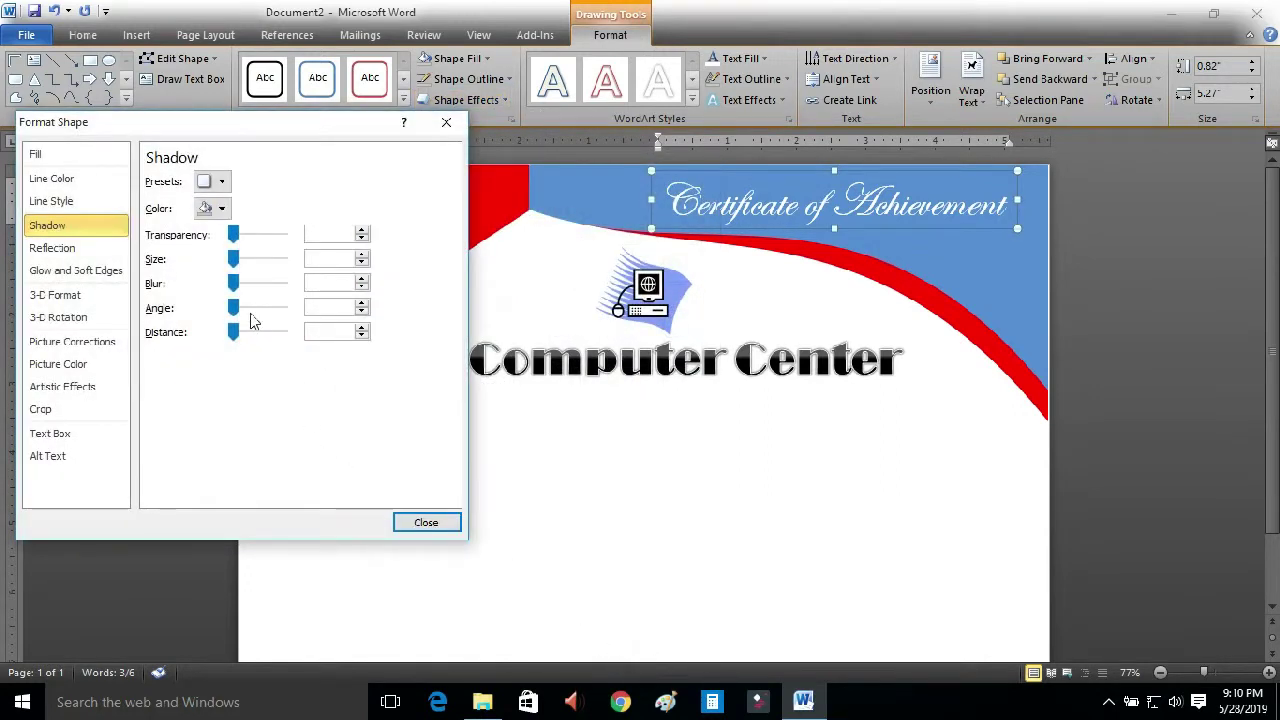
{"action": "left_click", "coordinate": [223, 210]}
{"action": "left_click", "coordinate": [219, 252]}
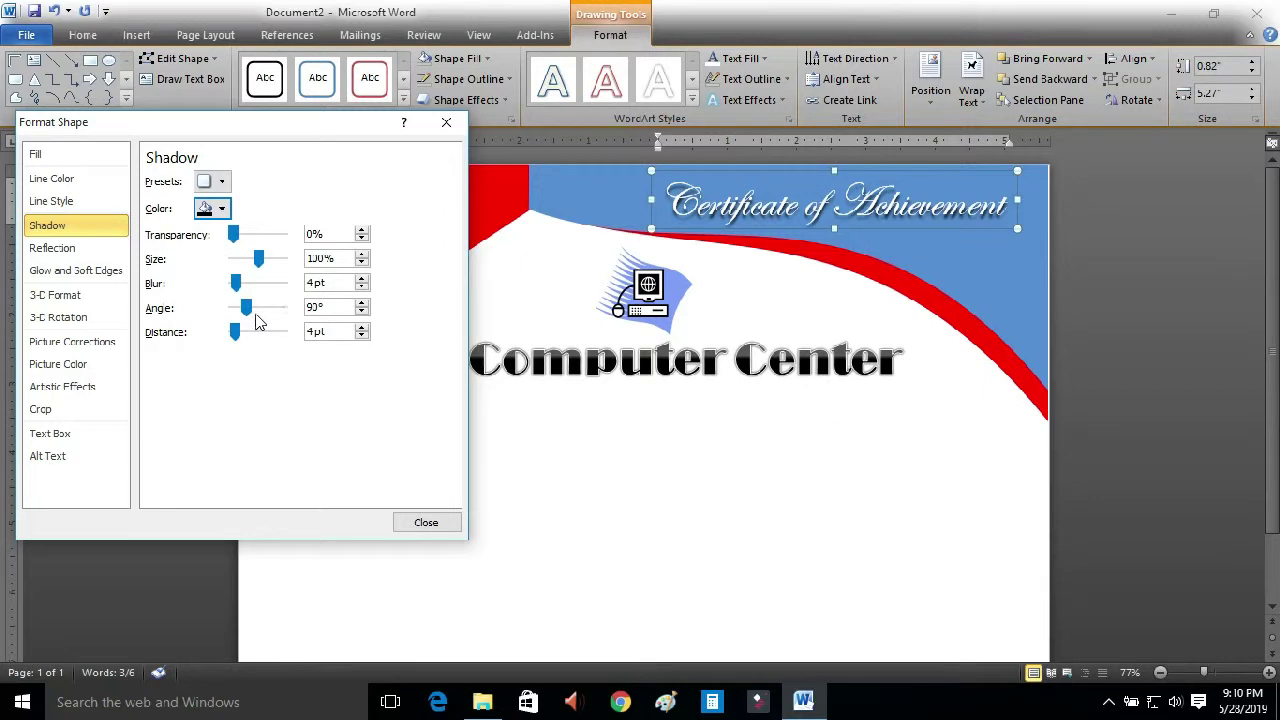
{"action": "left_click_drag", "start_coordinate": [237, 286], "coordinate": [192, 289]}
Close the shadow settings and select the 'This Certificate is Proudly Presented to..' text box for formatting.
{"action": "key", "text": "Escape"}
{"action": "left_click", "coordinate": [714, 458]}
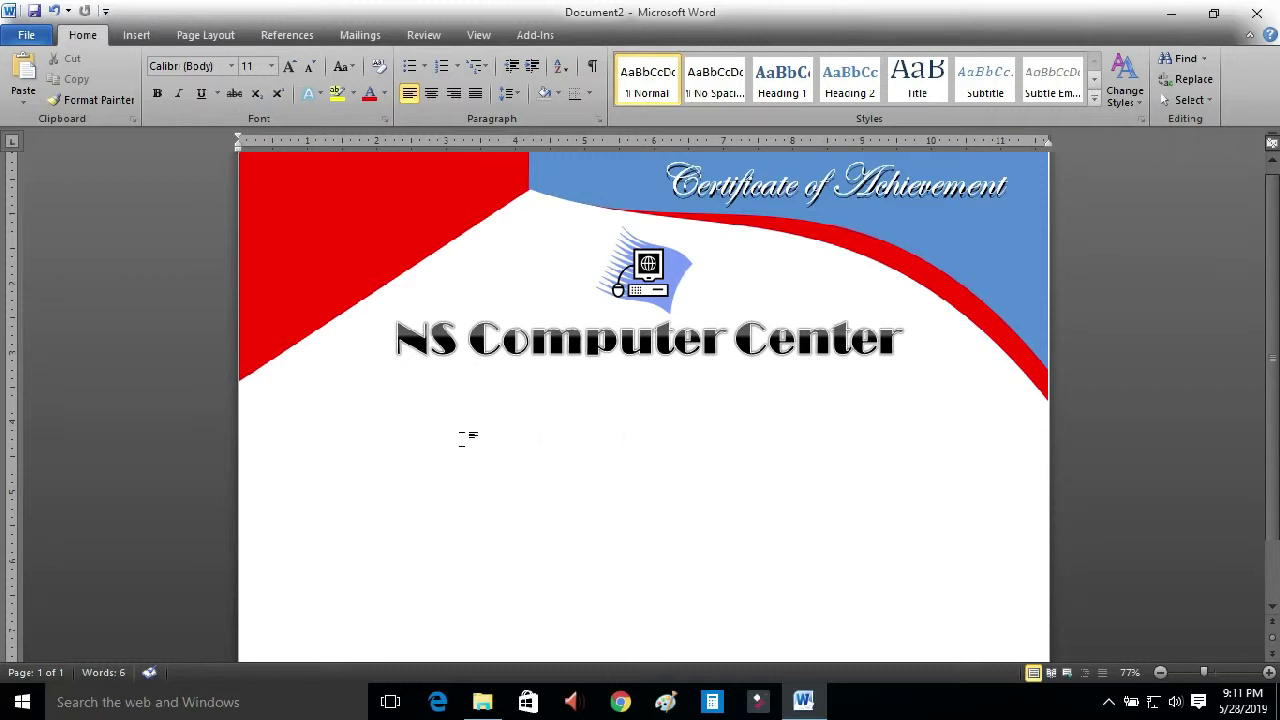
{"action": "left_click", "coordinate": [738, 426]}
{"action": "type", "text": "This Certificate is Proudly Presented to.."}
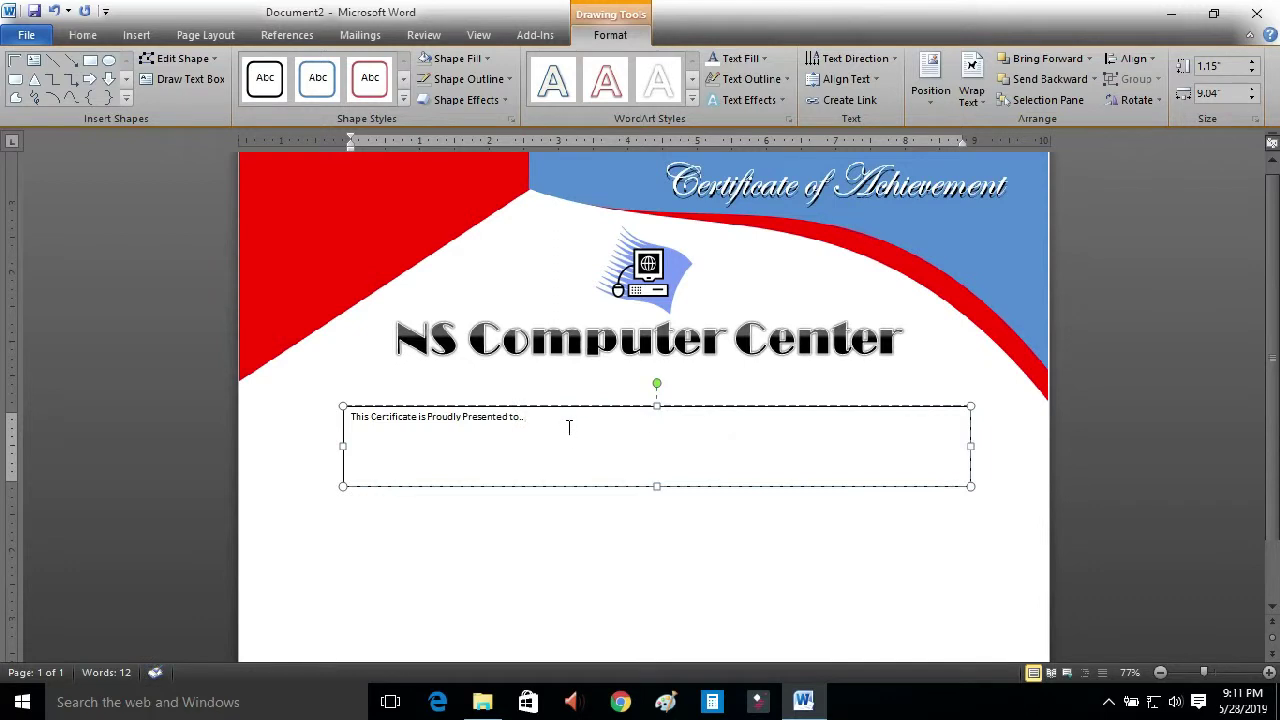
{"action": "left_click", "coordinate": [84, 36]}
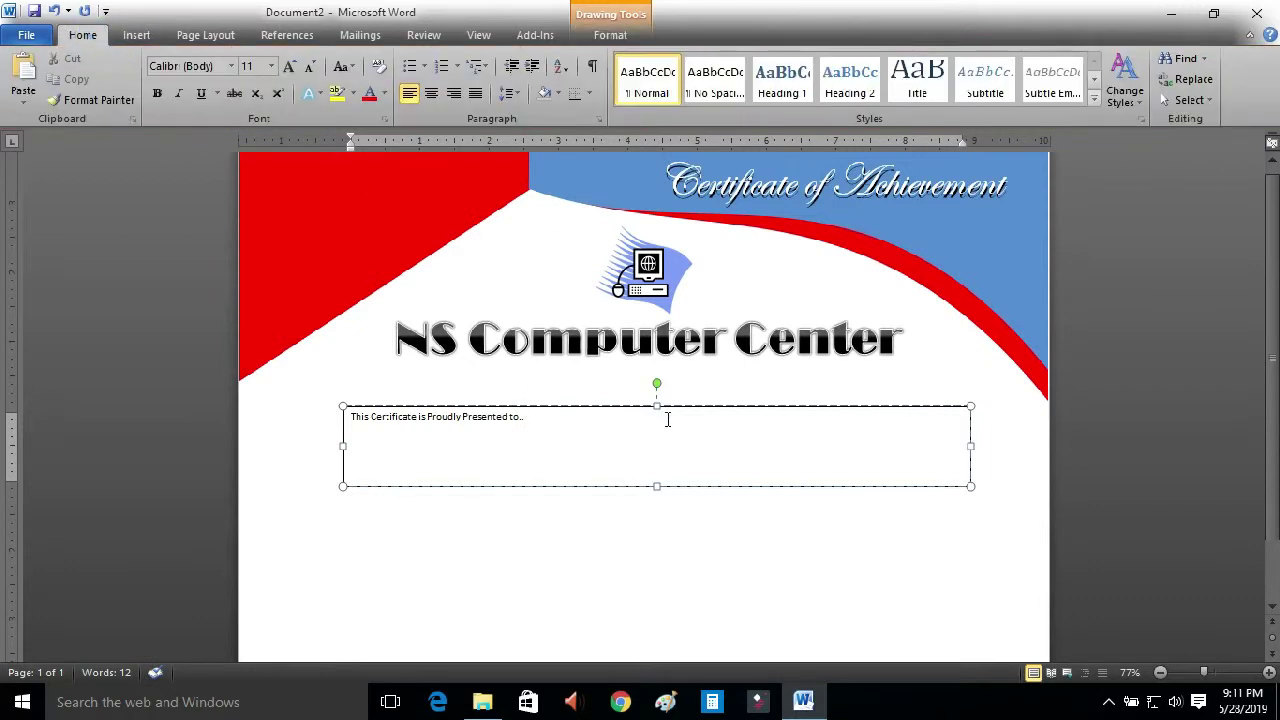
{"action": "left_click", "coordinate": [690, 408]}
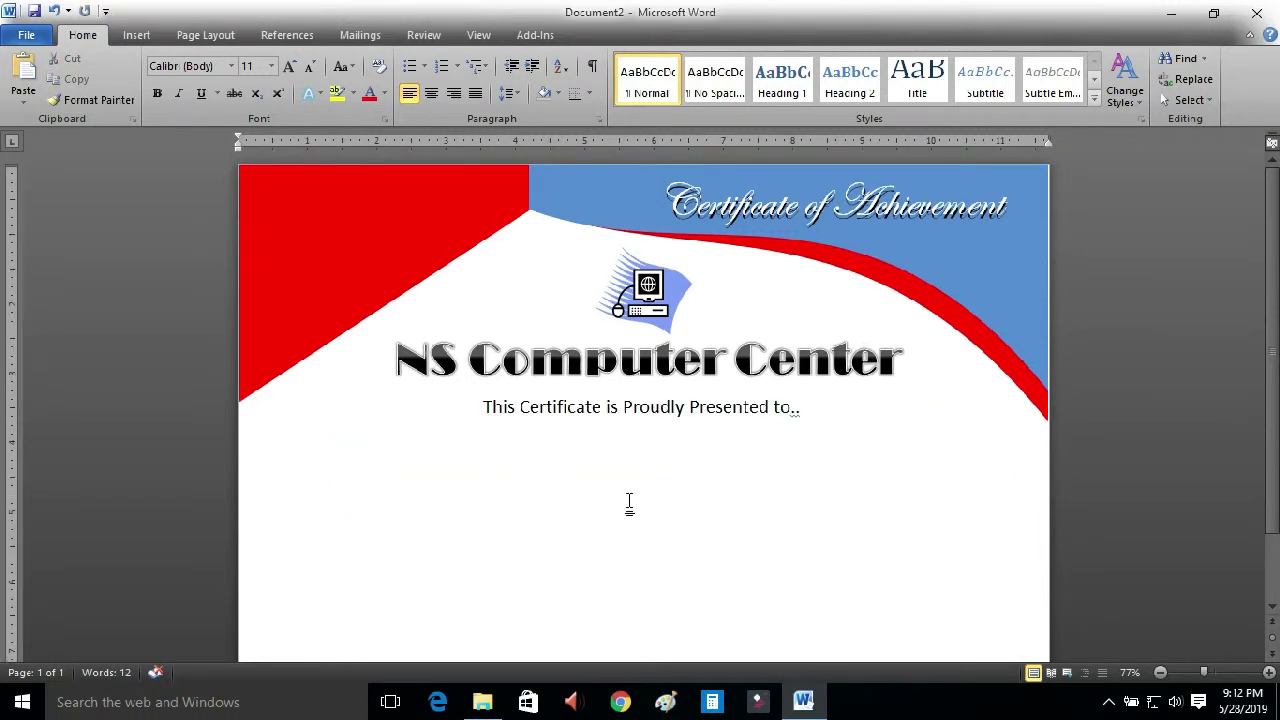
Insert red-style WordArt for the recipient's name in Vladimir Script at 72 pt.
{"action": "left_click", "coordinate": [150, 37]}
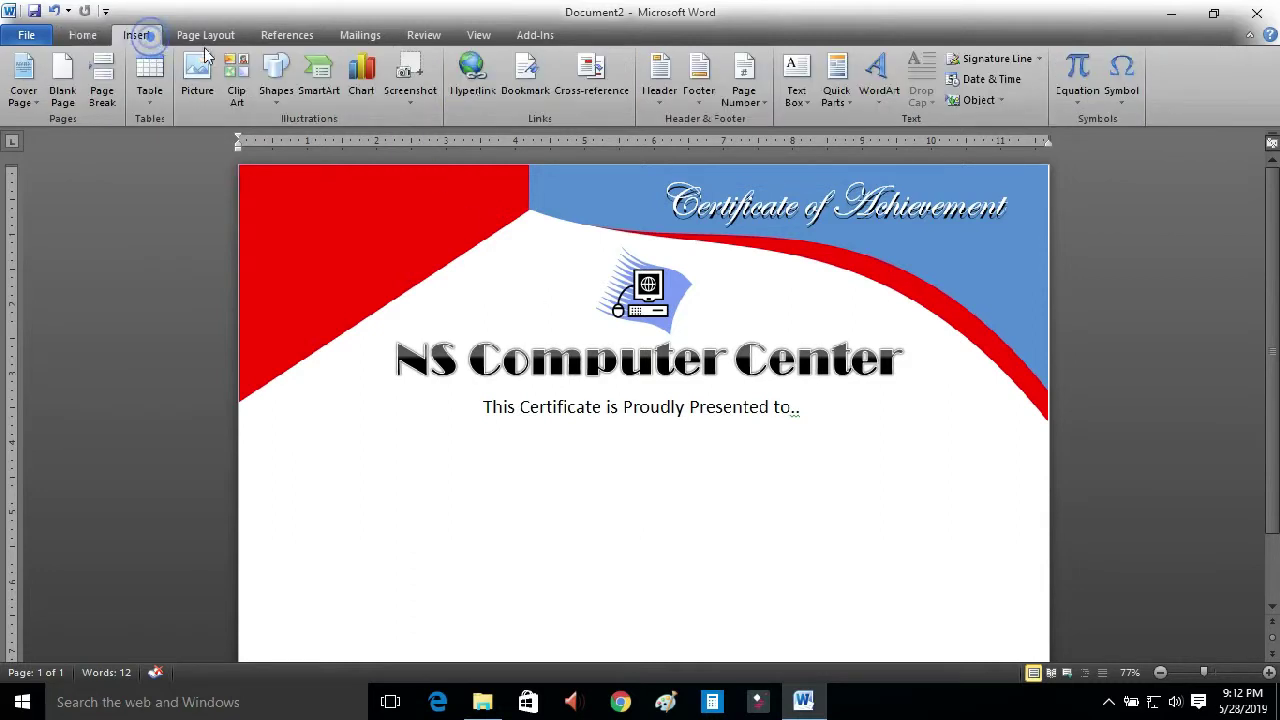
{"action": "left_click", "coordinate": [890, 100]}
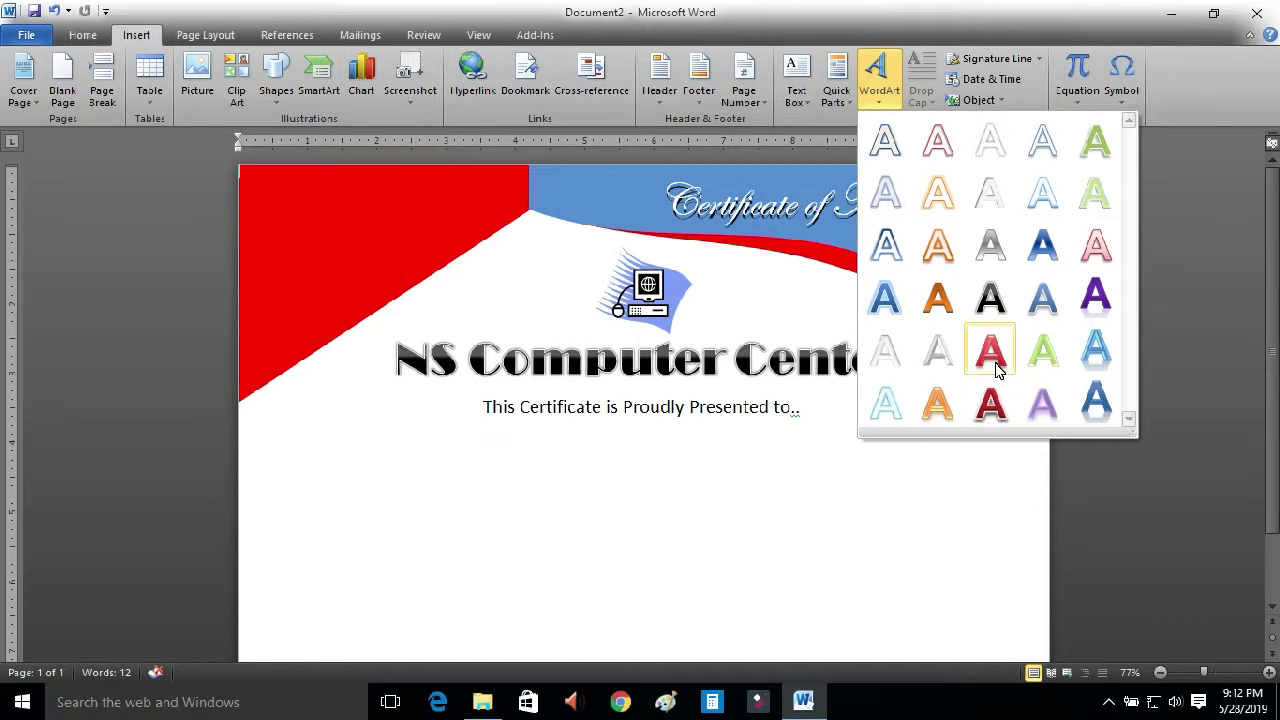
{"action": "left_click", "coordinate": [997, 370]}
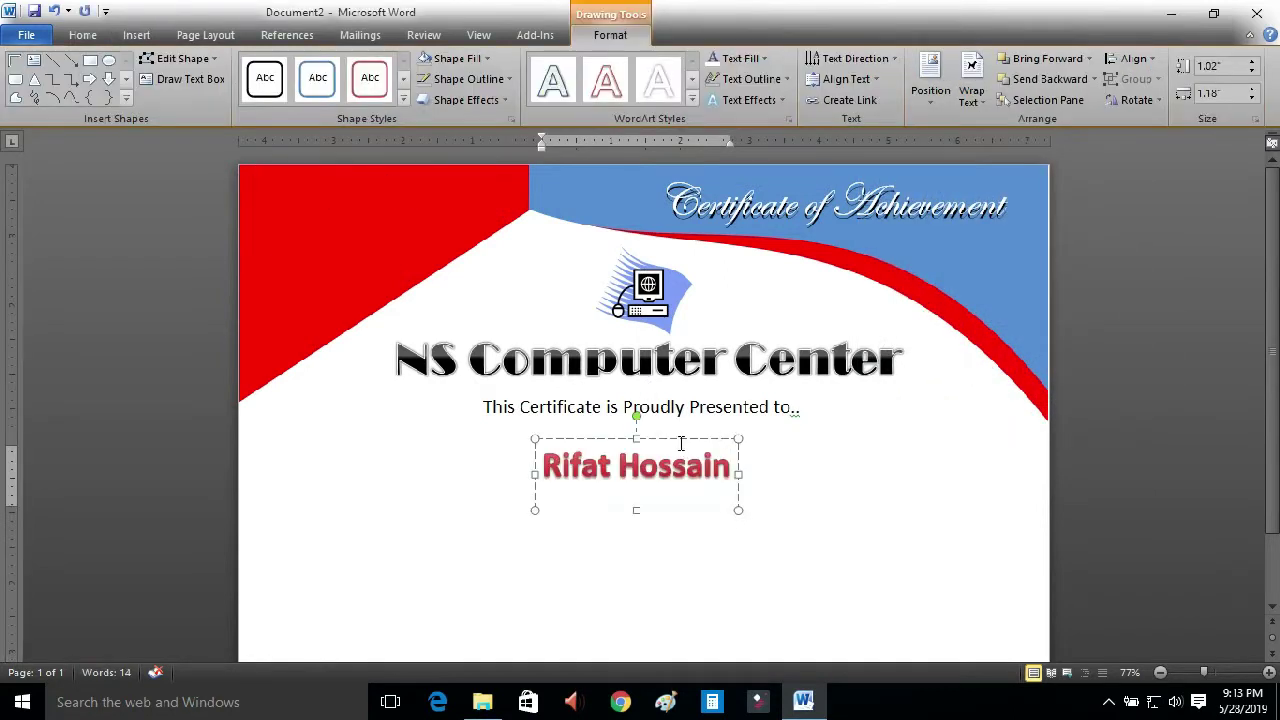
{"action": "left_click", "coordinate": [600, 438]}
{"action": "left_click", "coordinate": [83, 35]}
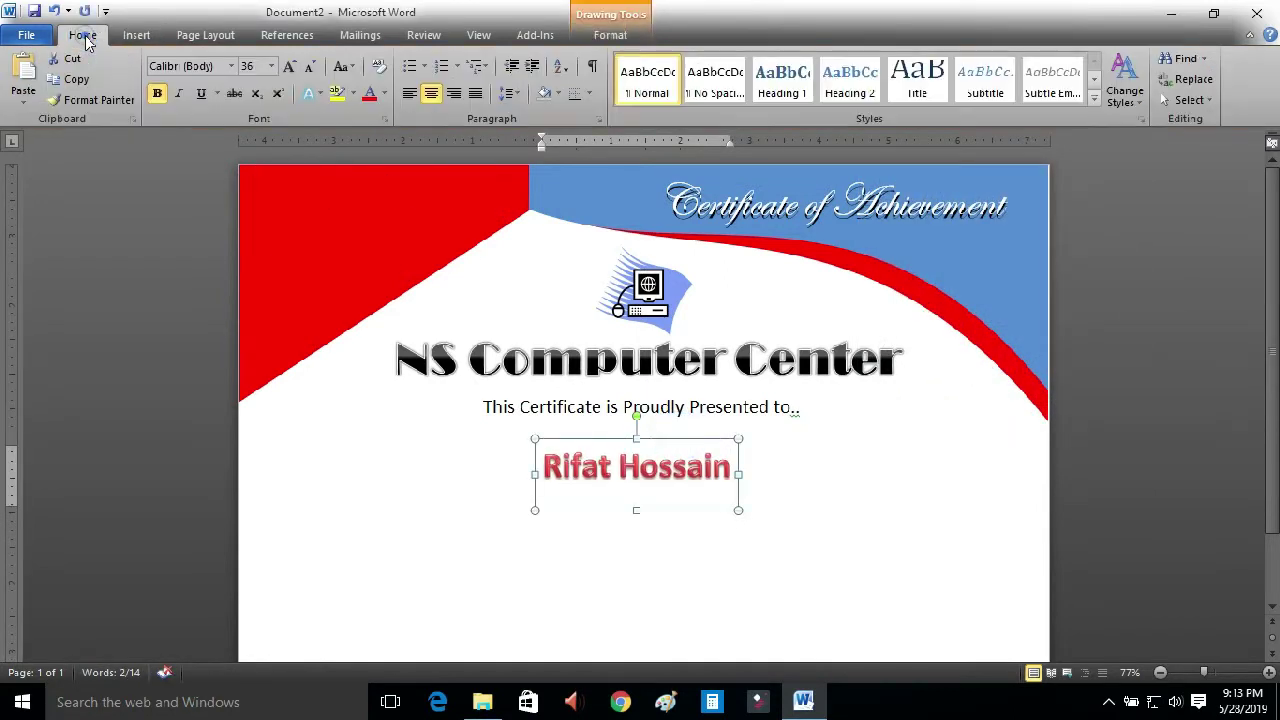
{"action": "left_click", "coordinate": [231, 66]}
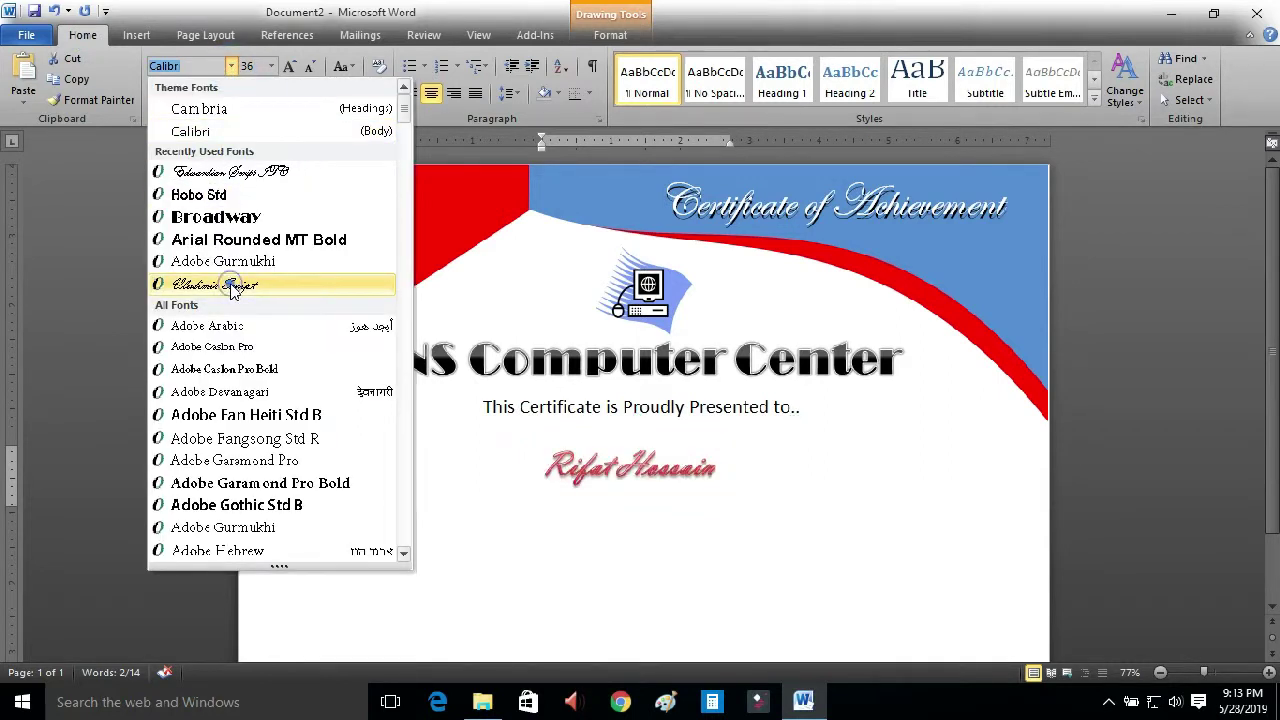
{"action": "left_click", "coordinate": [230, 285]}
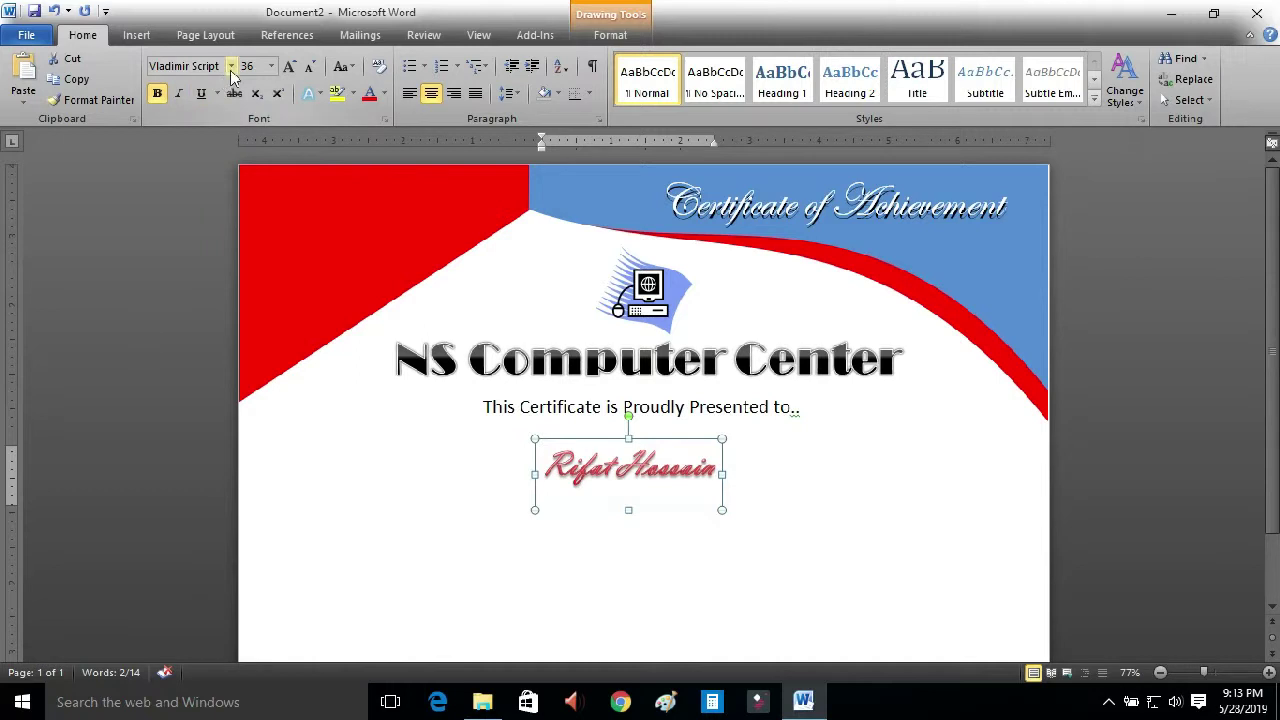
{"action": "left_click", "coordinate": [289, 66]}
{"action": "left_click", "coordinate": [289, 66]}
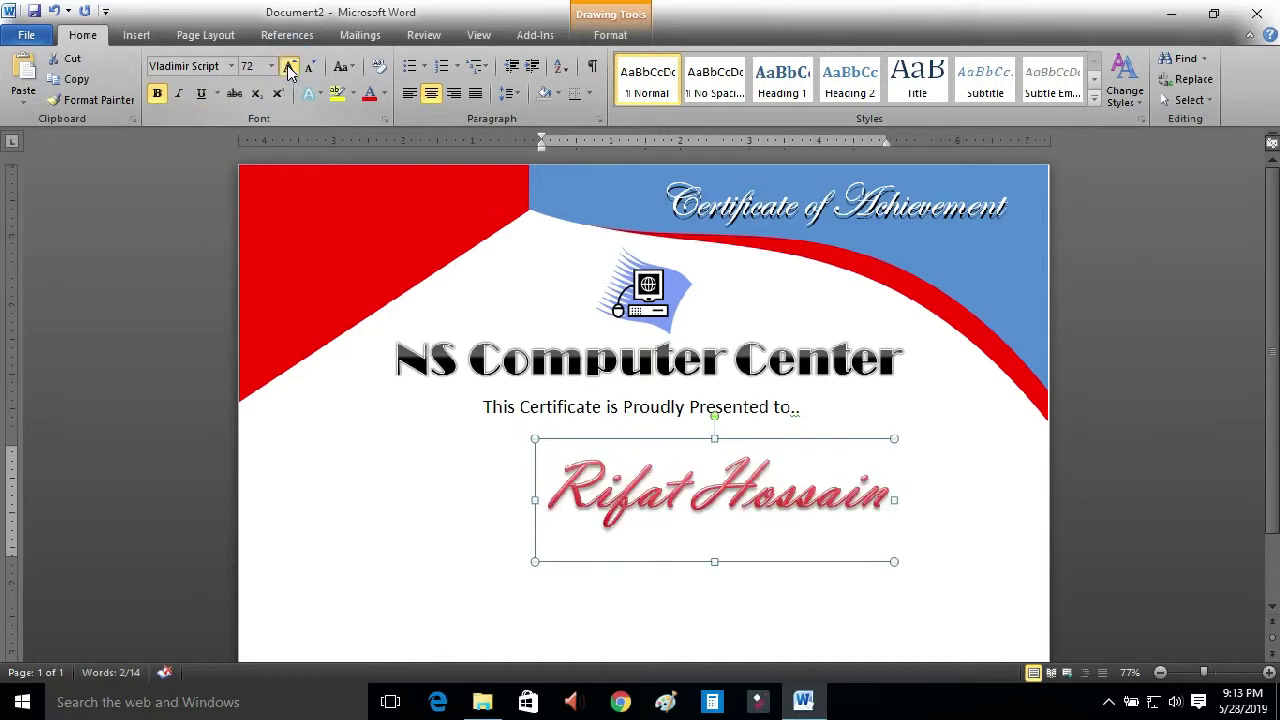
{"action": "left_click", "coordinate": [289, 66]}
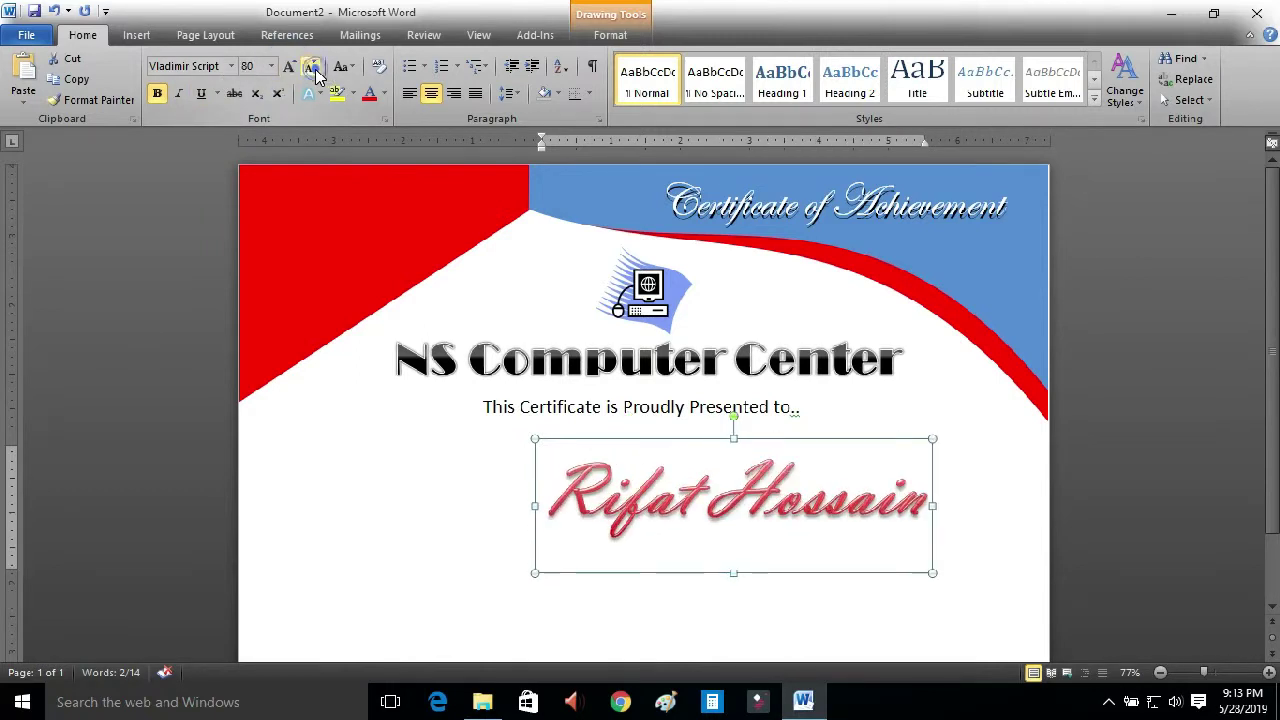
{"action": "left_click", "coordinate": [310, 66]}
Centre the name WordArt horizontally on the page.
{"action": "scroll", "coordinate": [940, 575], "scroll_direction": "down", "scroll_amount": 1}
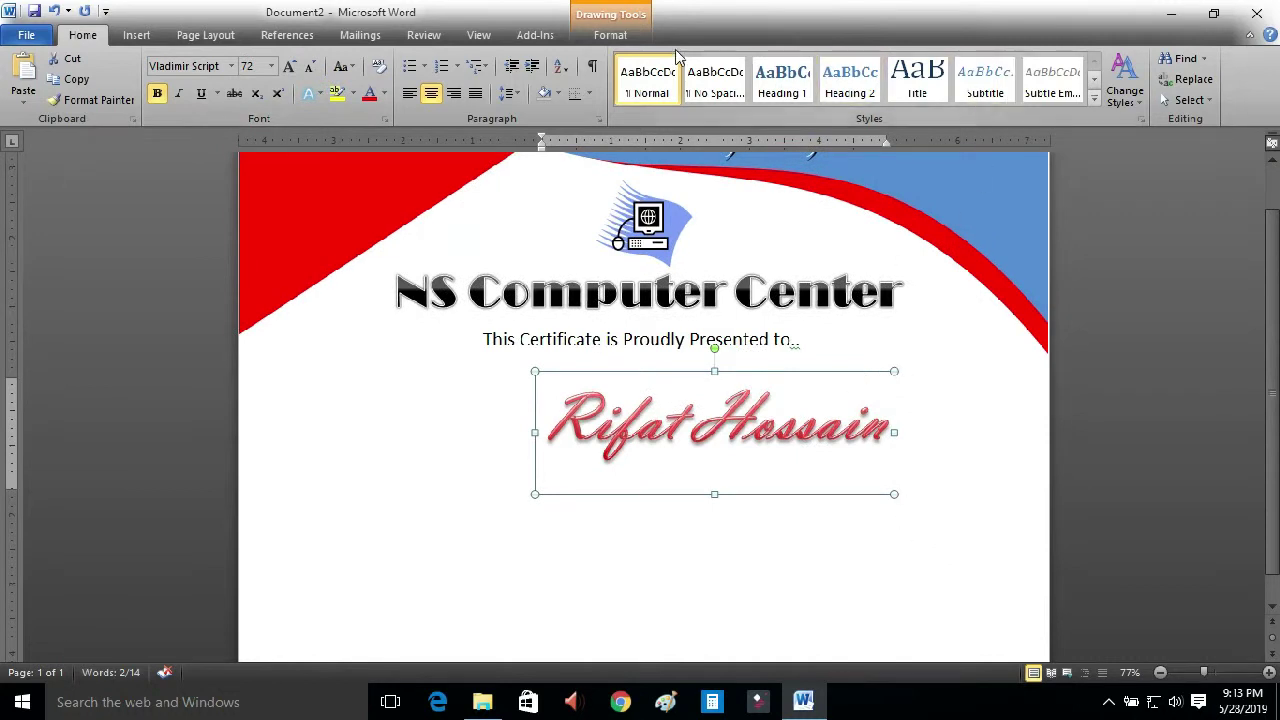
{"action": "left_click", "coordinate": [612, 35]}
{"action": "left_click", "coordinate": [1130, 60]}
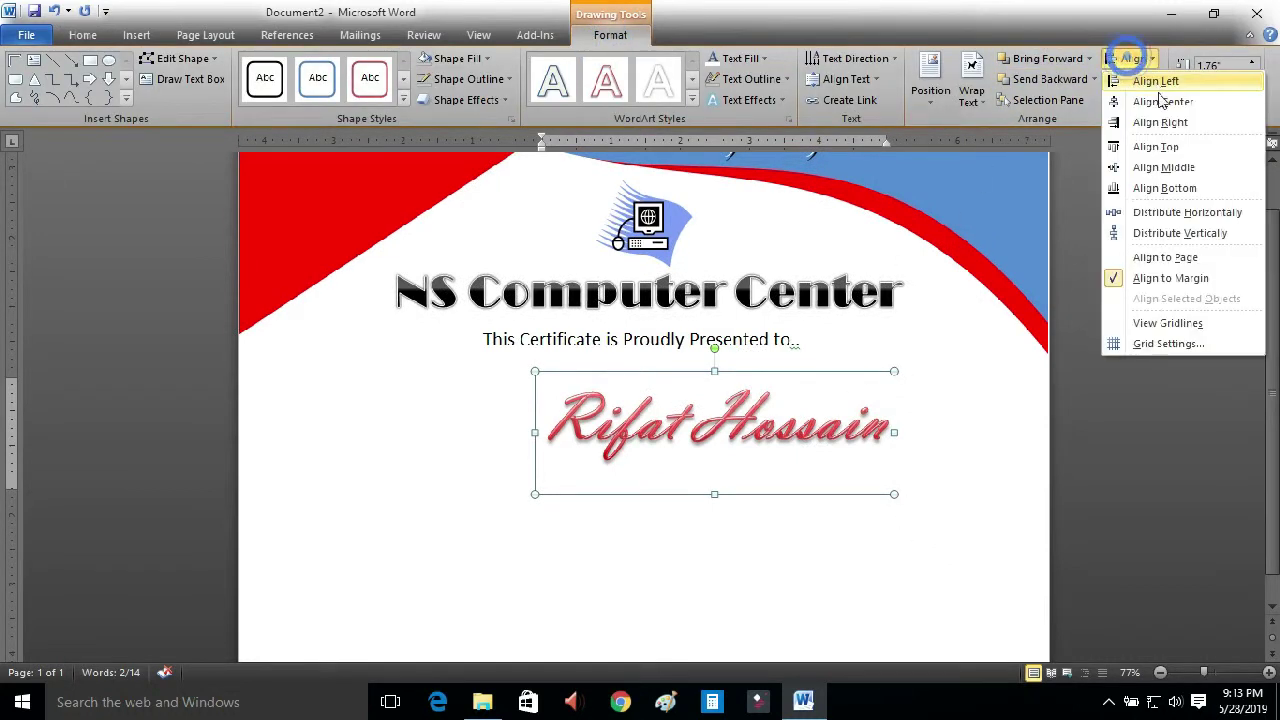
{"action": "left_click", "coordinate": [1150, 98]}
{"action": "left_click", "coordinate": [790, 516]}
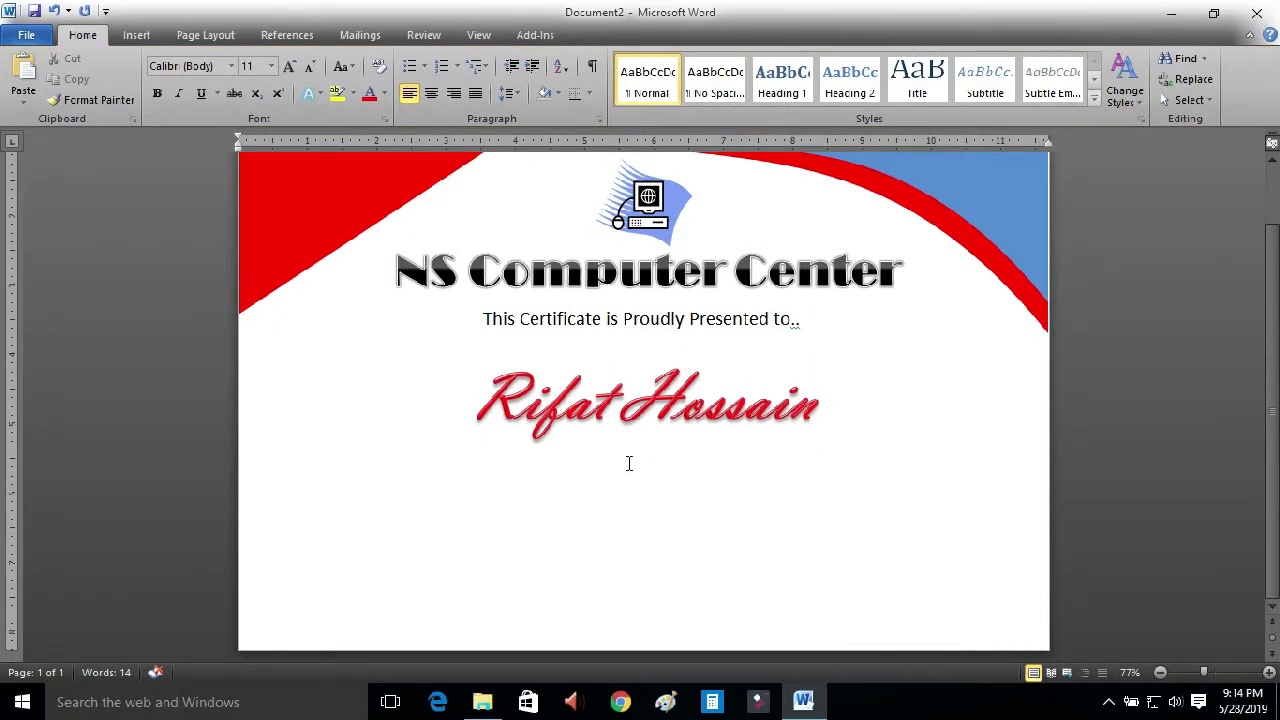
{"action": "left_click", "coordinate": [578, 326]}
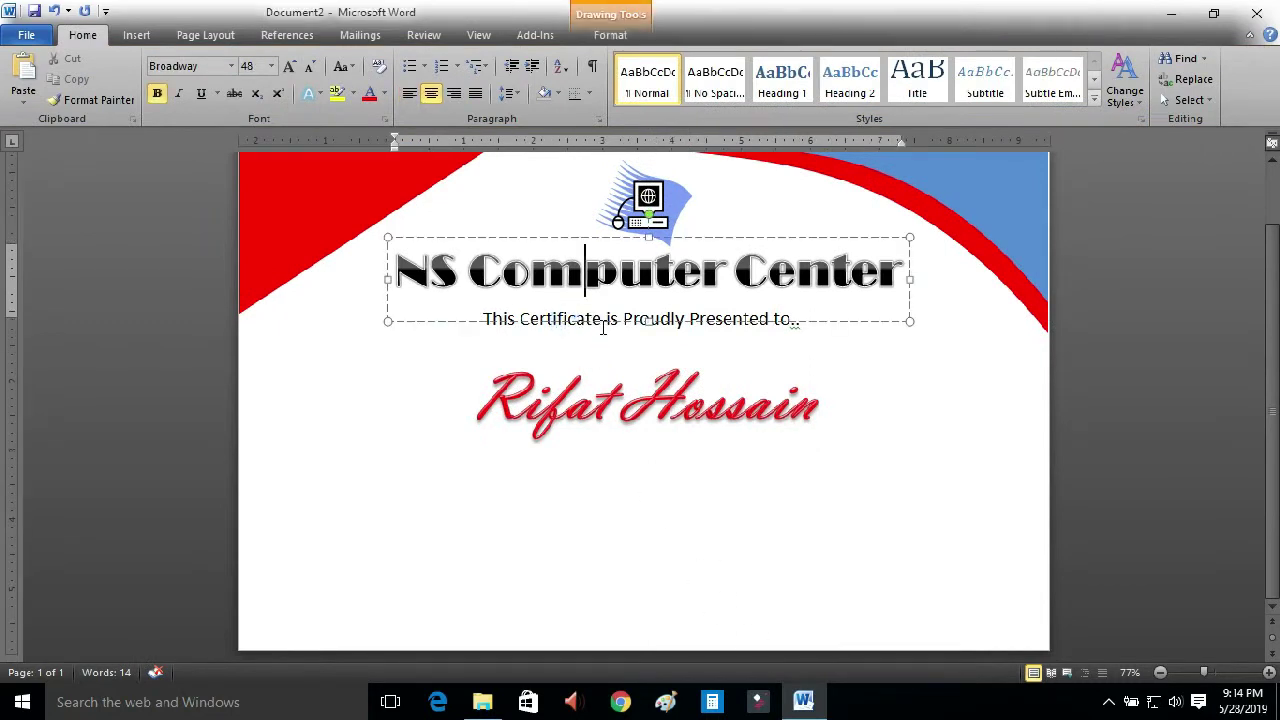
Copy the subtitle box below the name and change its text to 'For Successfully Completing..'.
{"action": "left_click", "coordinate": [603, 326]}
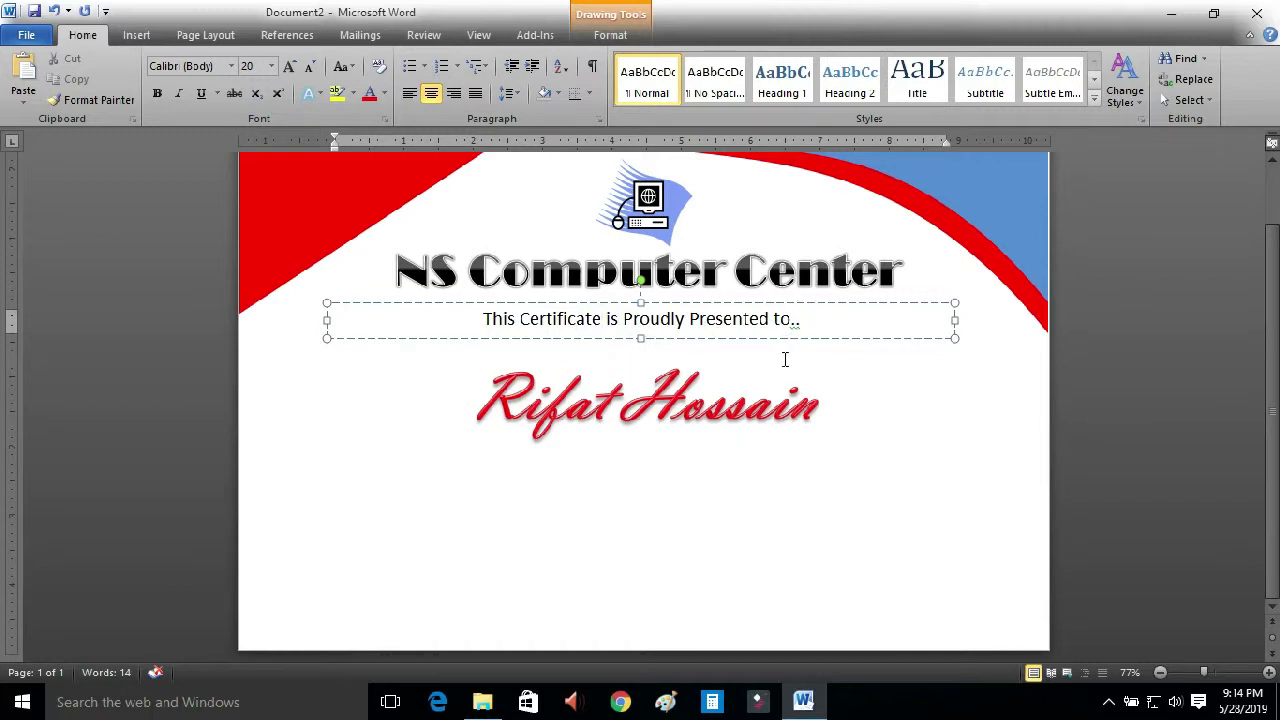
{"action": "mouse_move", "coordinate": [793, 338]}
{"action": "left_mouse_down"}
{"action": "mouse_move", "coordinate": [795, 511]}
{"action": "mouse_move", "coordinate": [792, 500]}
{"action": "mouse_move", "coordinate": [482, 476]}
{"action": "left_mouse_up"}
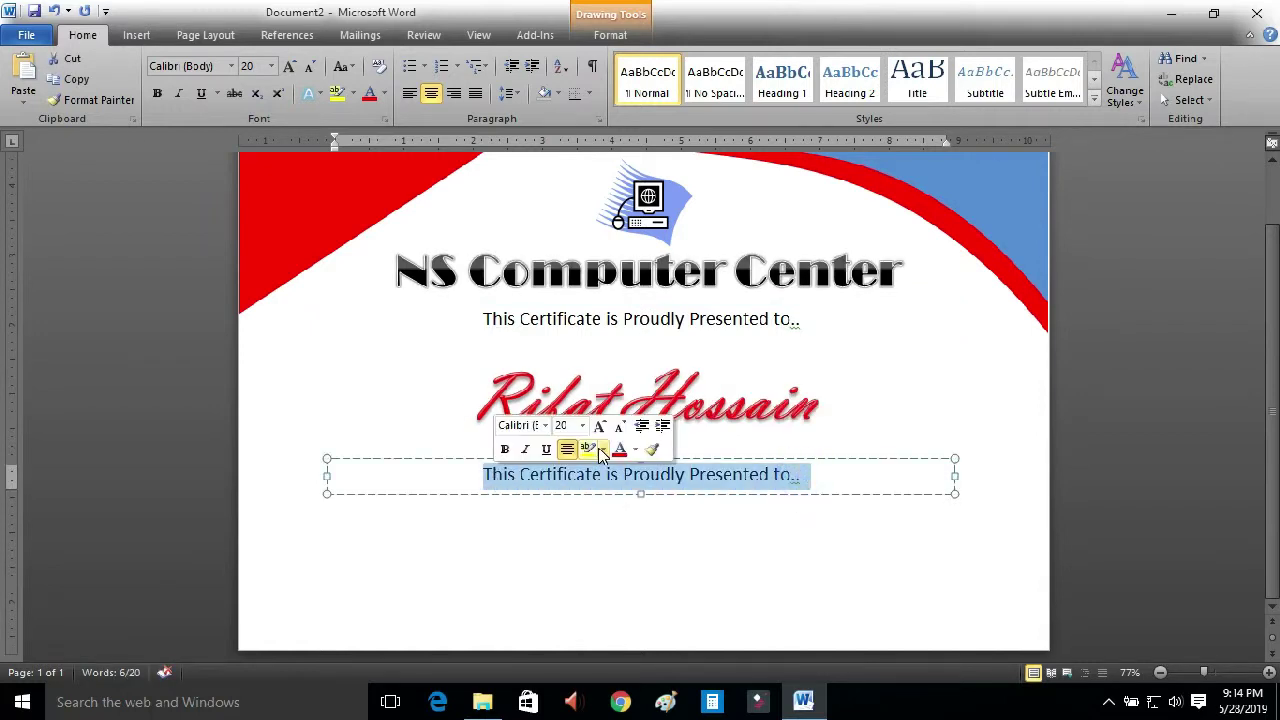
{"action": "type", "text": "For Successfully Completing.."}
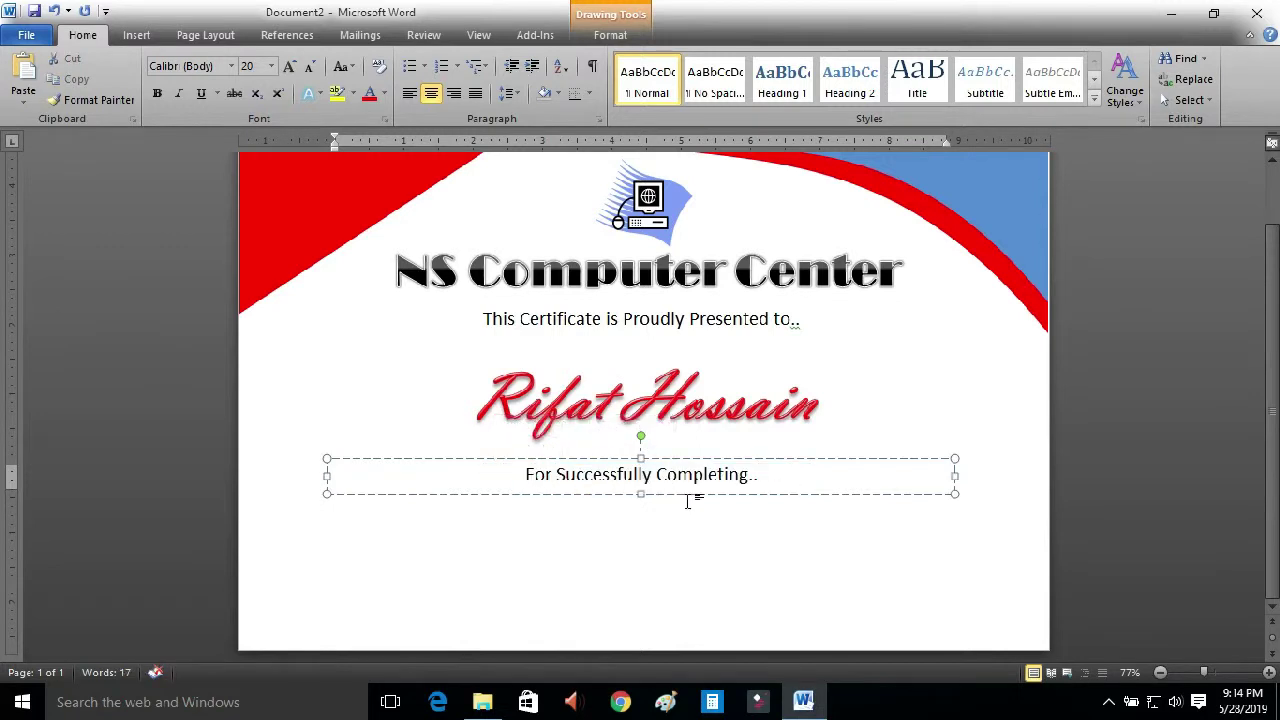
{"action": "left_click", "coordinate": [679, 549]}
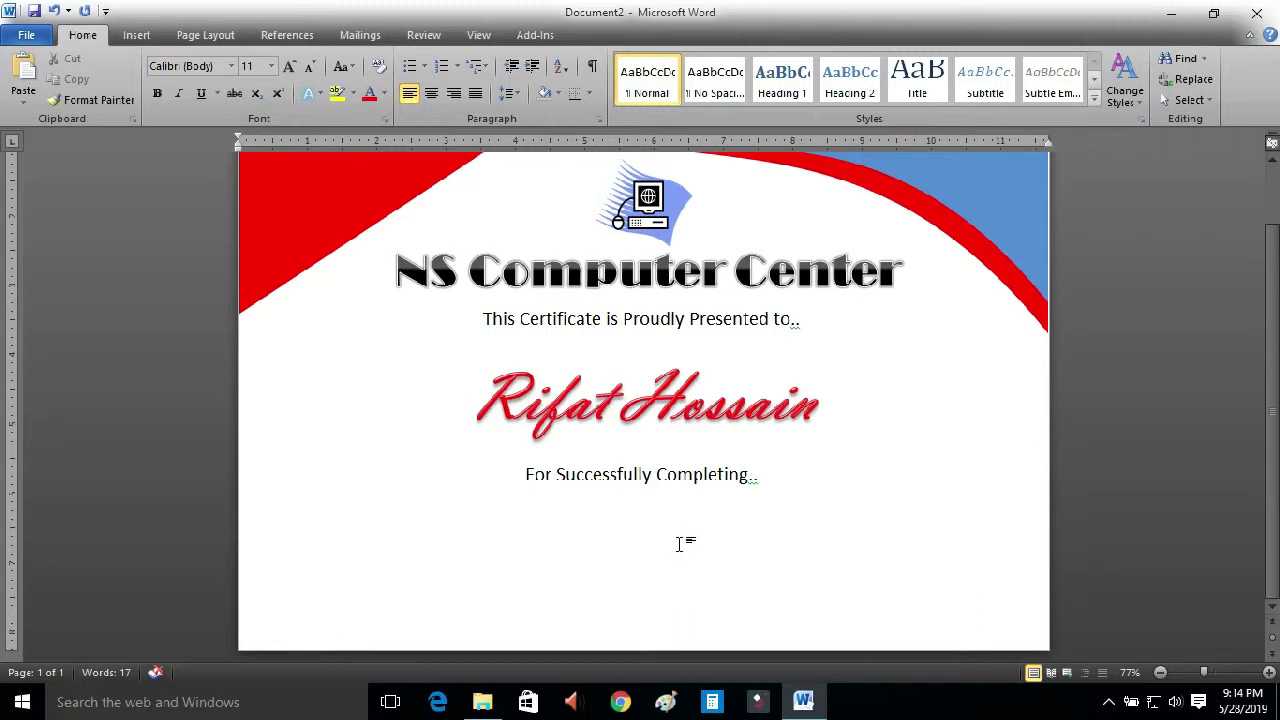
Raise the name WordArt slightly and move the 'Professional Graphics Design' box below the completion line.
{"action": "left_click", "coordinate": [136, 35]}
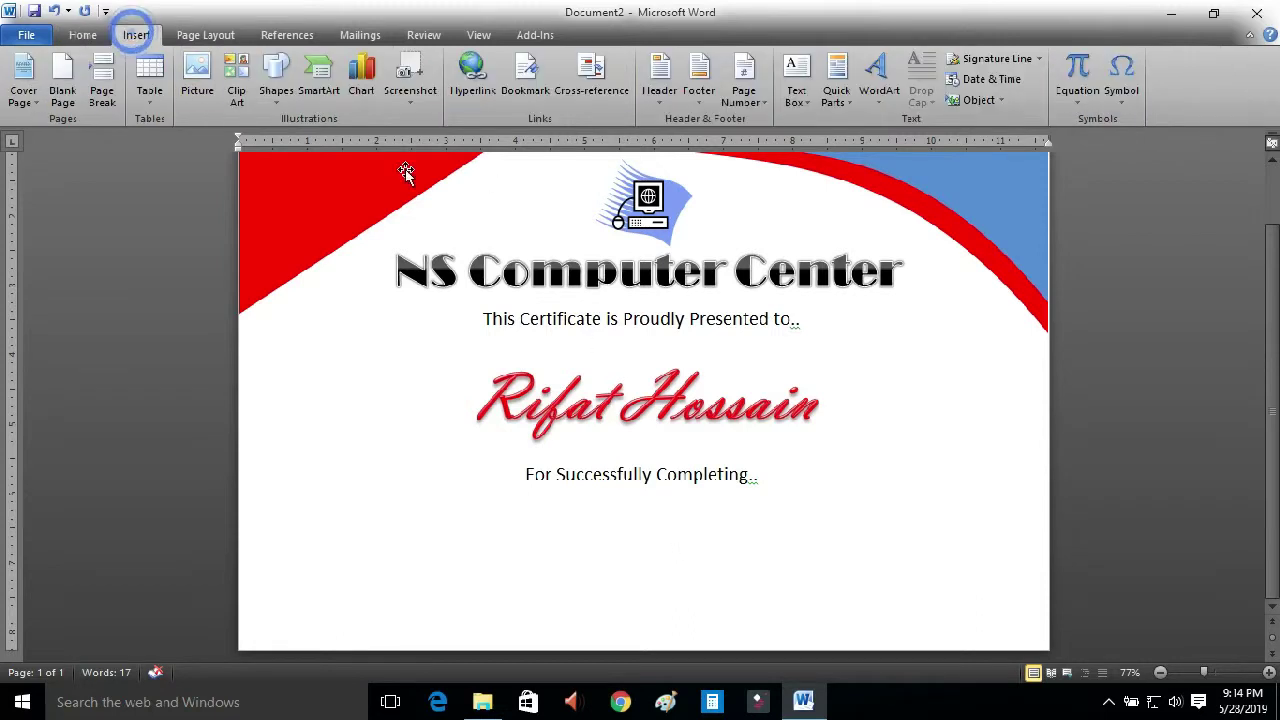
{"action": "left_click", "coordinate": [590, 417]}
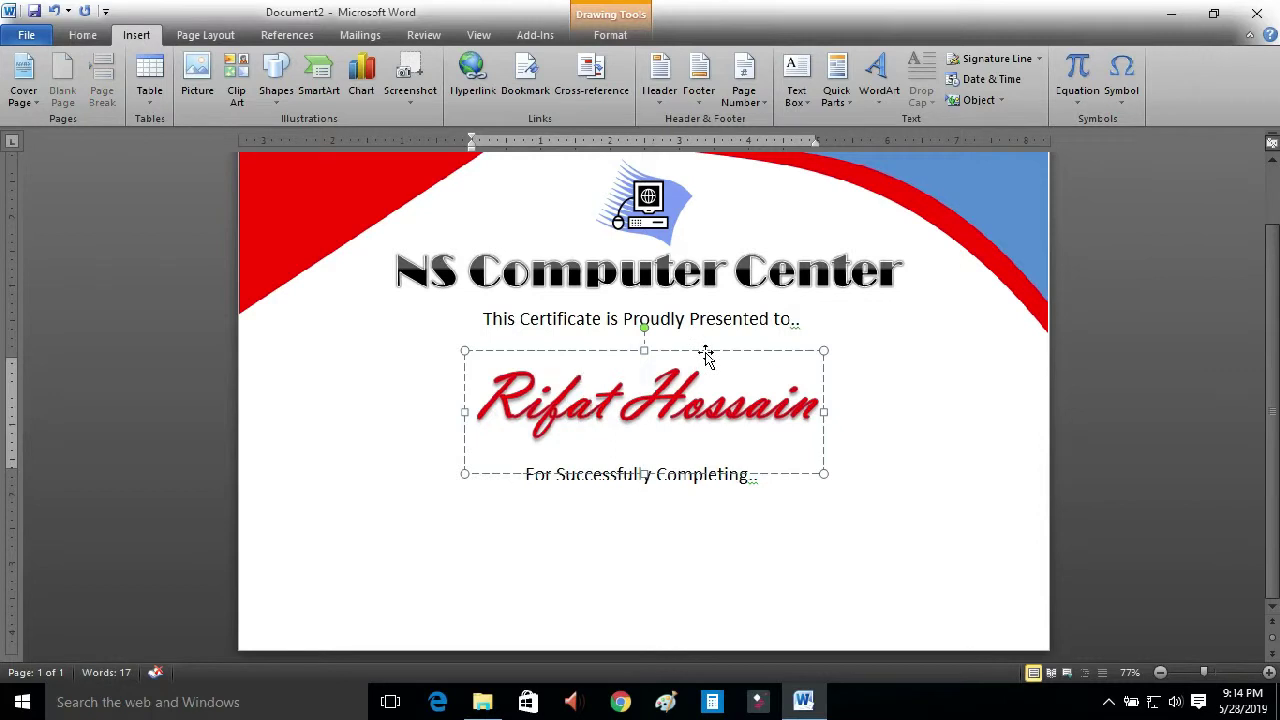
{"action": "left_click_drag", "start_coordinate": [710, 360], "coordinate": [702, 497]}
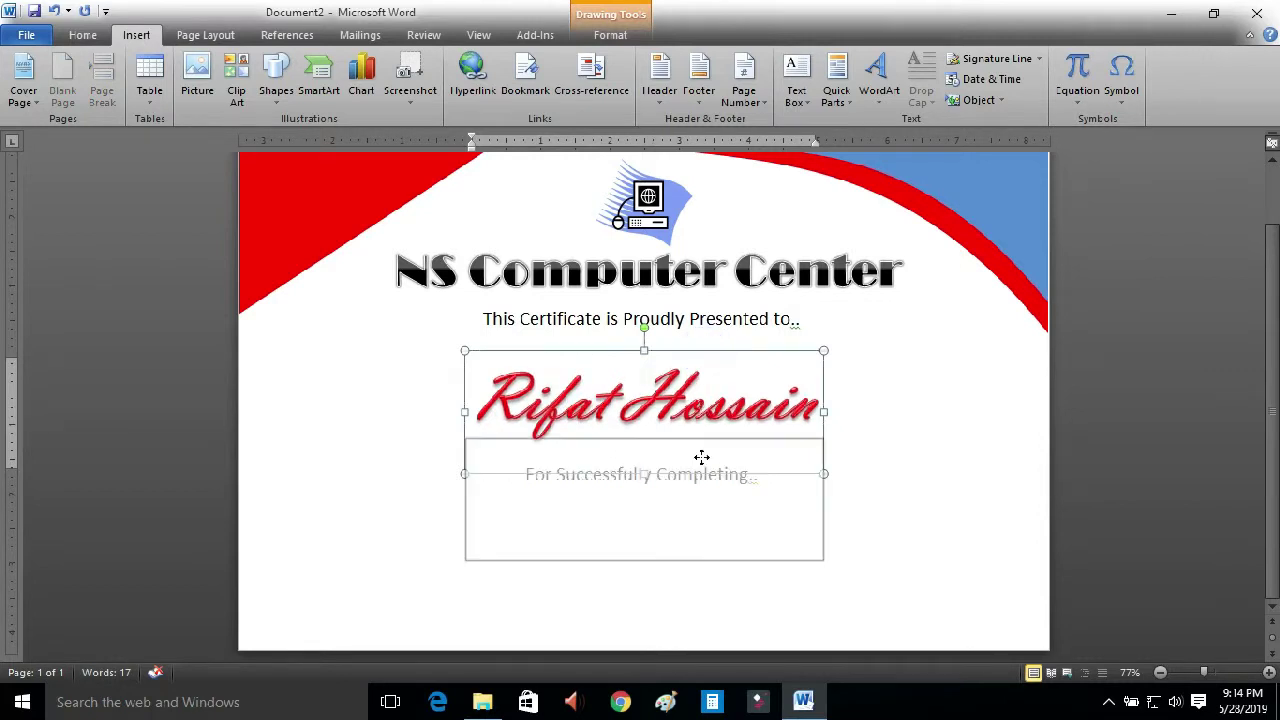
{"action": "scroll", "coordinate": [500, 237], "scroll_direction": "up", "scroll_amount": 2}
{"action": "left_click", "coordinate": [500, 237]}
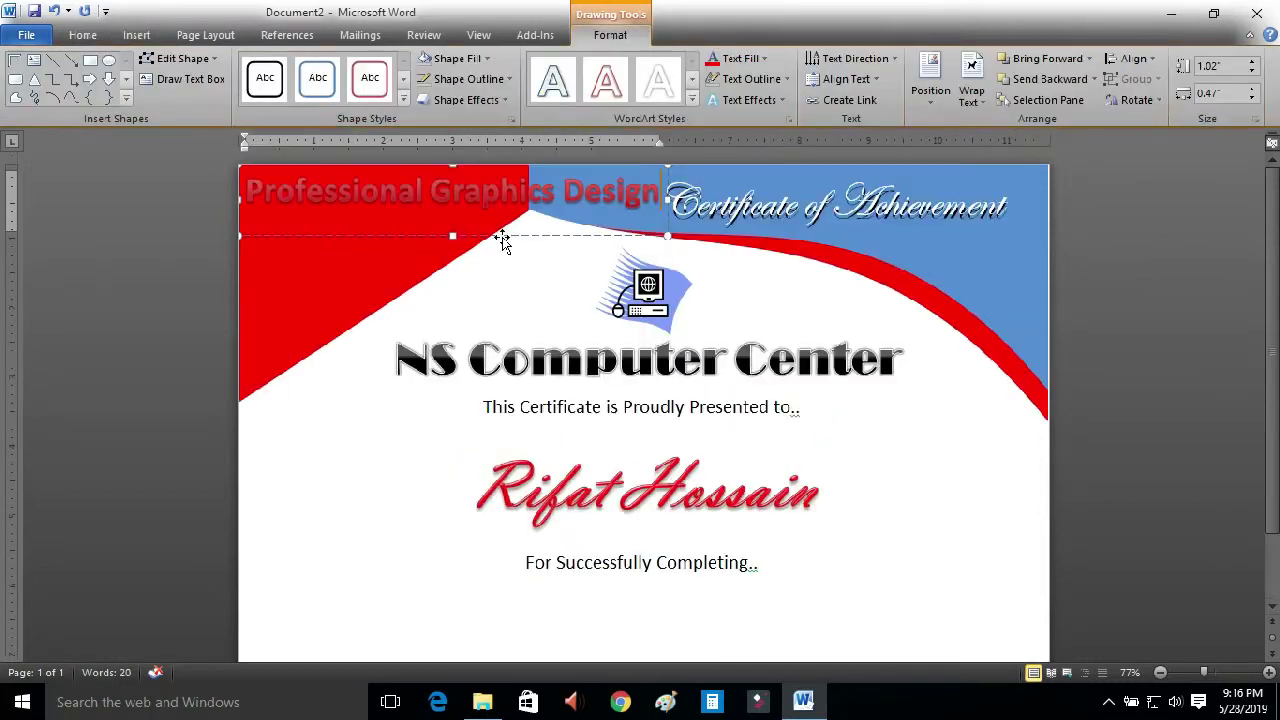
{"action": "mouse_move", "coordinate": [512, 256]}
{"action": "left_mouse_down"}
{"action": "mouse_move", "coordinate": [644, 592]}
{"action": "mouse_move", "coordinate": [680, 606]}
{"action": "left_mouse_up"}
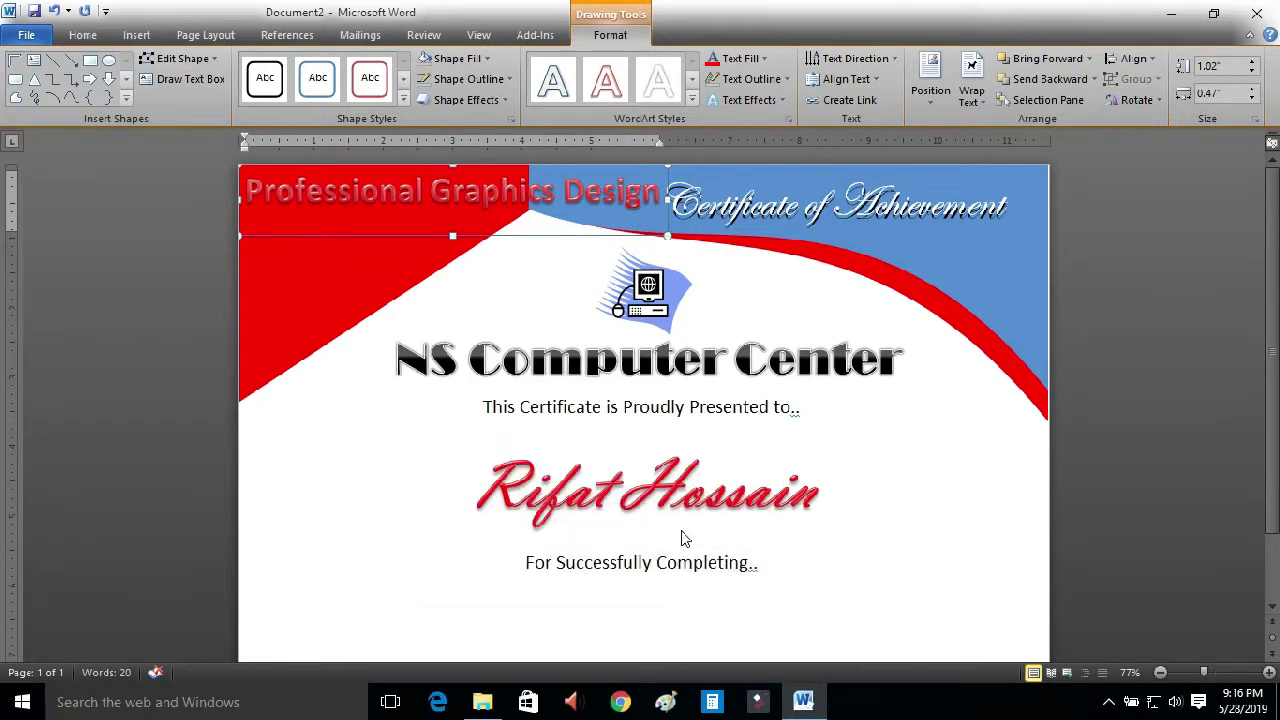
{"action": "scroll", "coordinate": [683, 526], "scroll_direction": "down", "scroll_amount": 2}
{"action": "scroll", "coordinate": [683, 526], "scroll_direction": "up", "scroll_amount": 1}
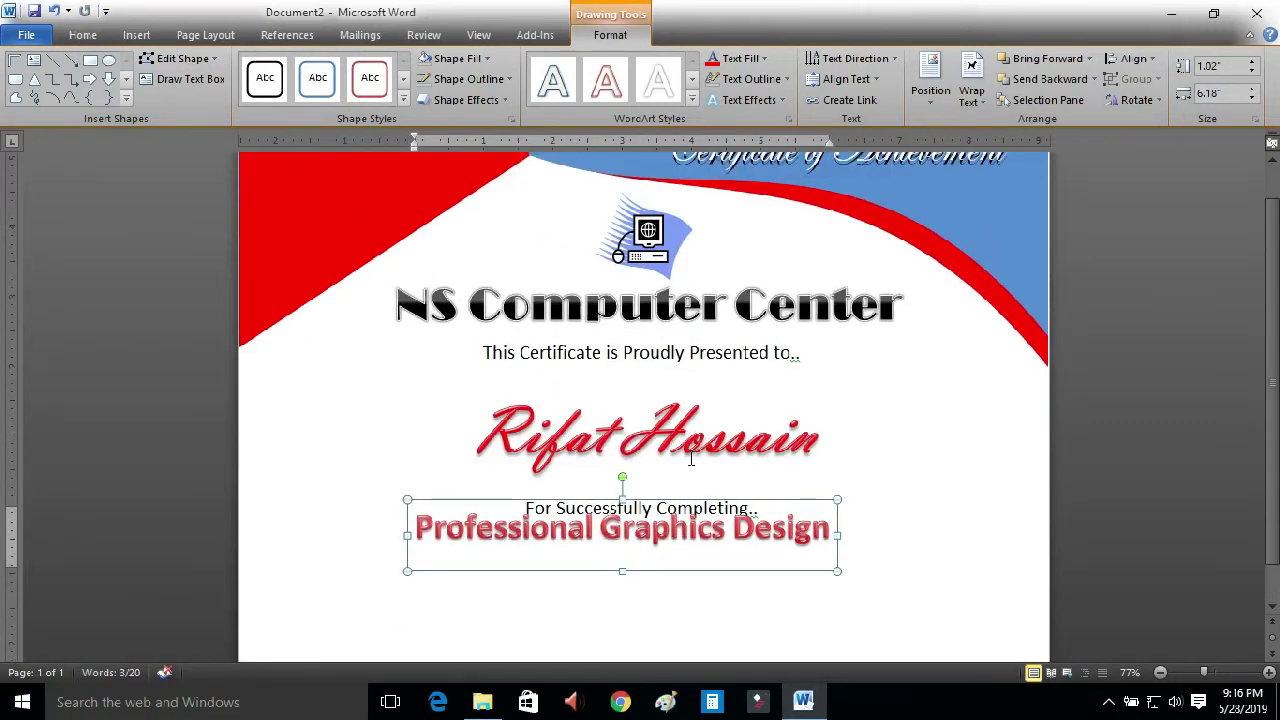
Set 'Professional Graphics Design' to Edwardian Script and centre it on the page.
{"action": "left_click", "coordinate": [83, 35]}
{"action": "left_click", "coordinate": [231, 65]}
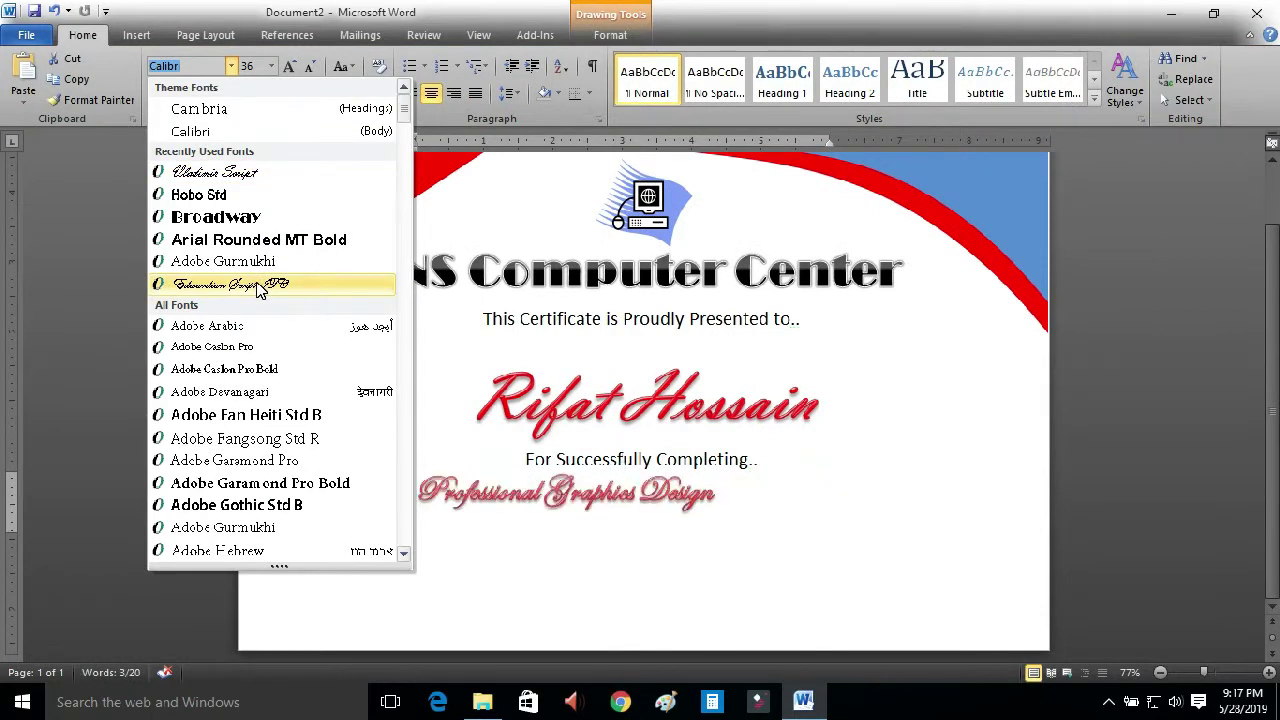
{"action": "left_click", "coordinate": [258, 287]}
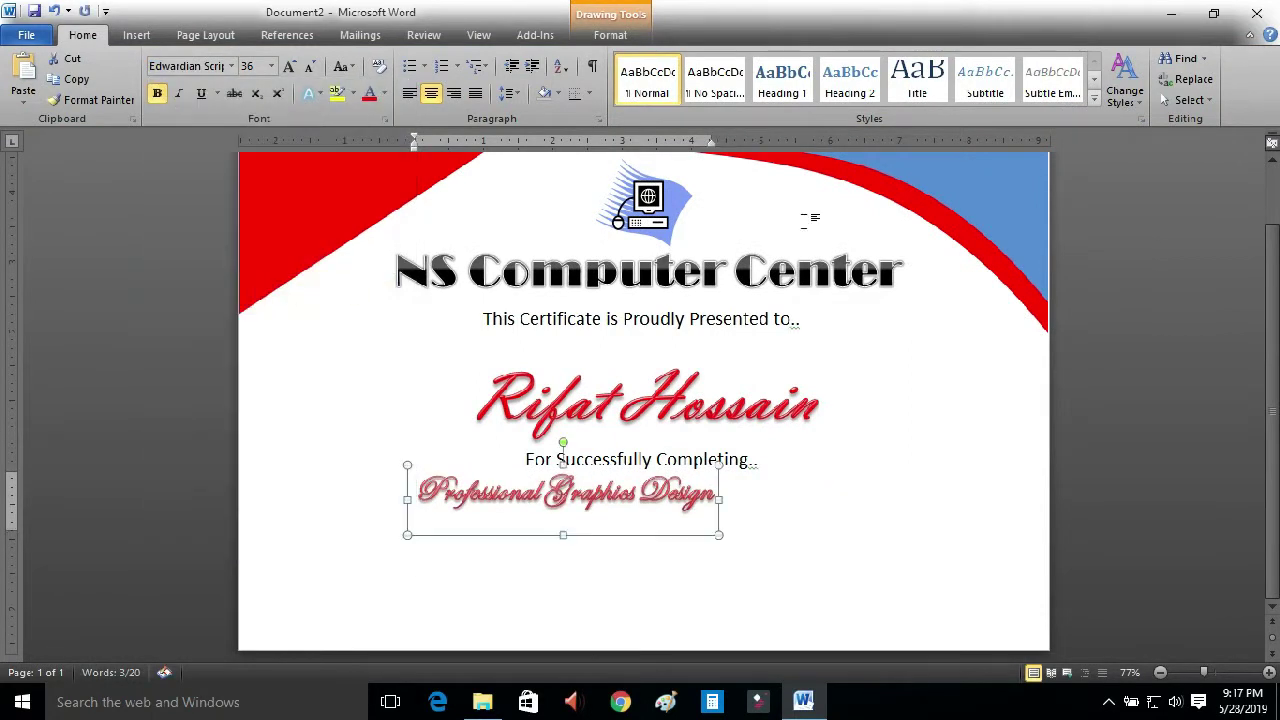
{"action": "left_click", "coordinate": [612, 36]}
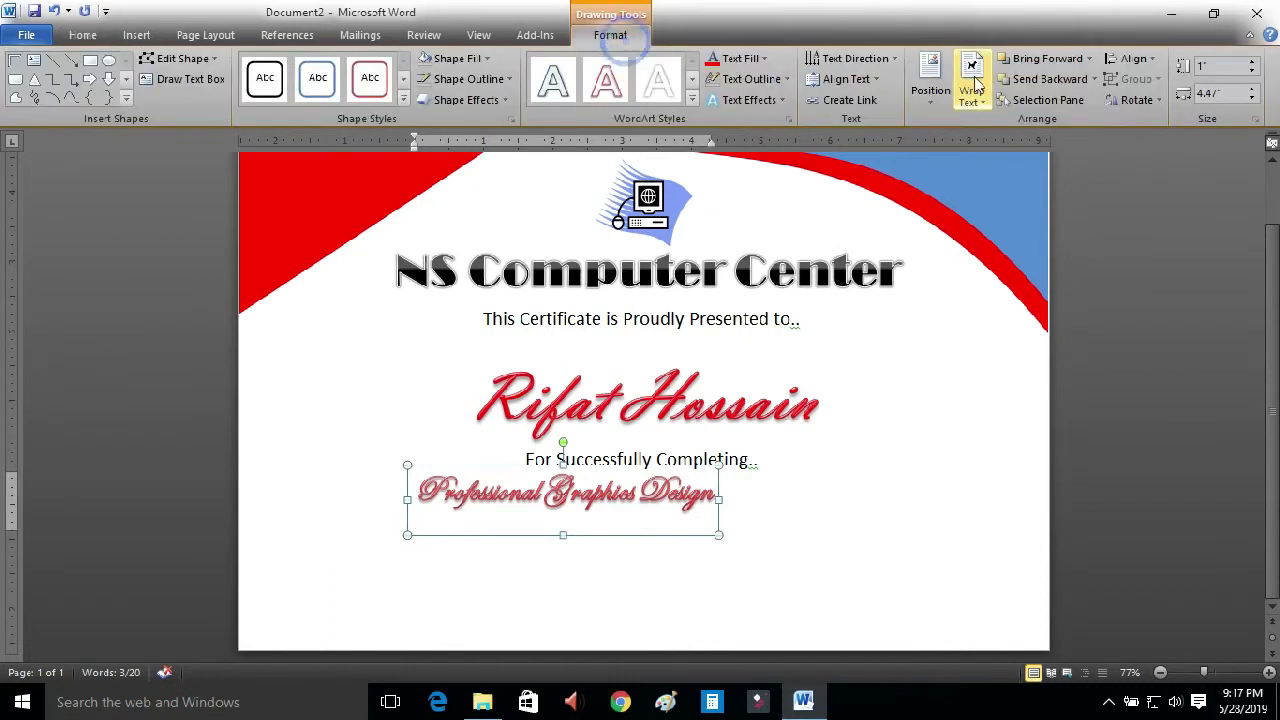
{"action": "left_click", "coordinate": [1133, 58]}
{"action": "left_click", "coordinate": [1163, 102]}
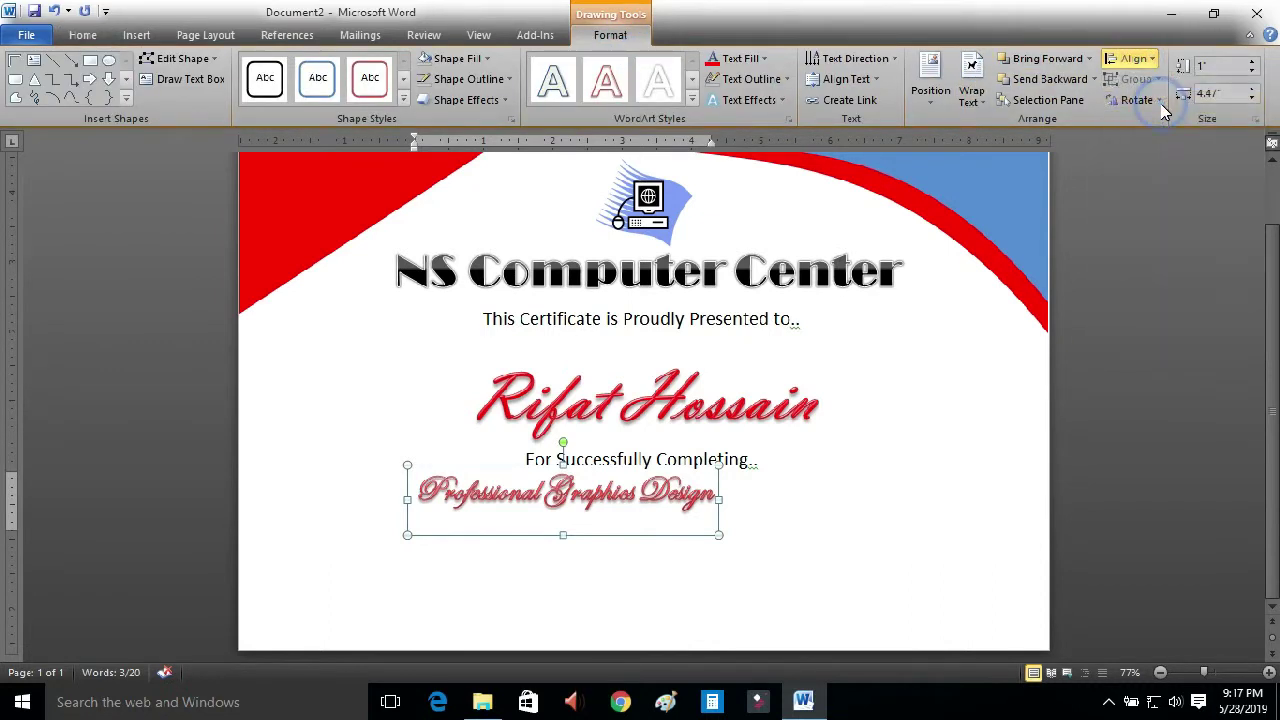
Enlarge the course title to 48 pt and re-centre it horizontally.
{"action": "left_click", "coordinate": [96, 37]}
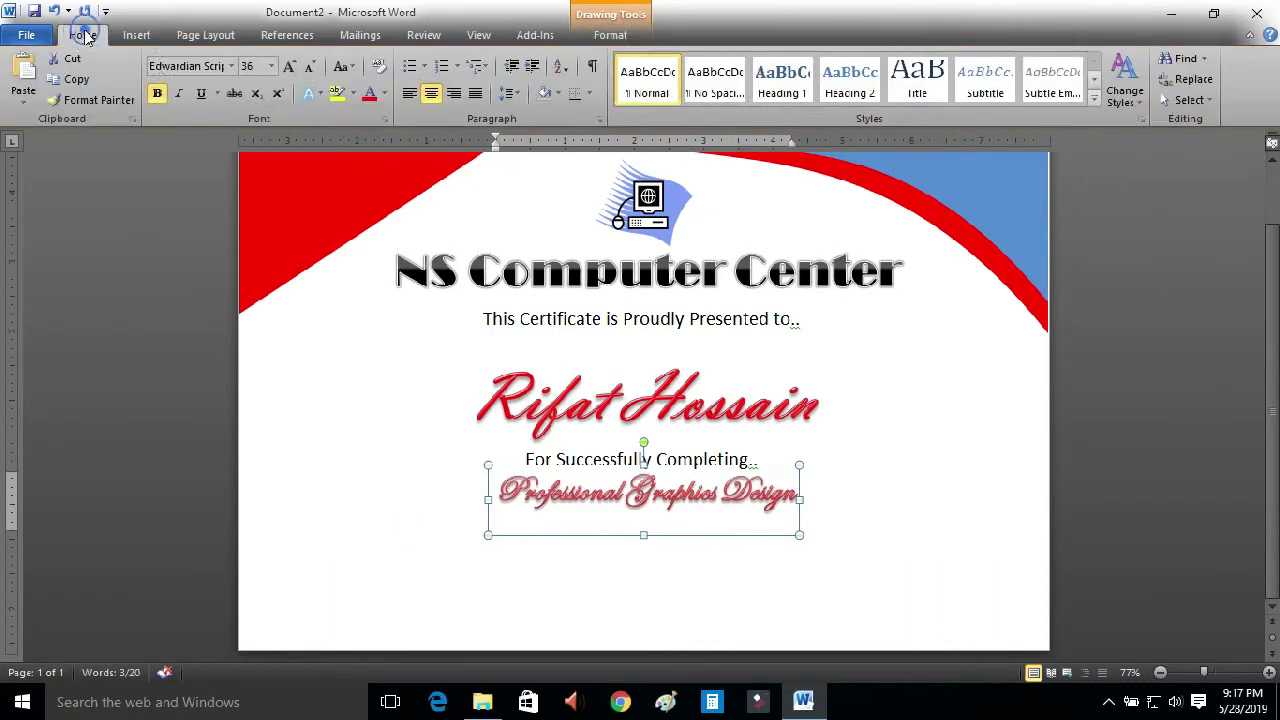
{"action": "left_click", "coordinate": [288, 66]}
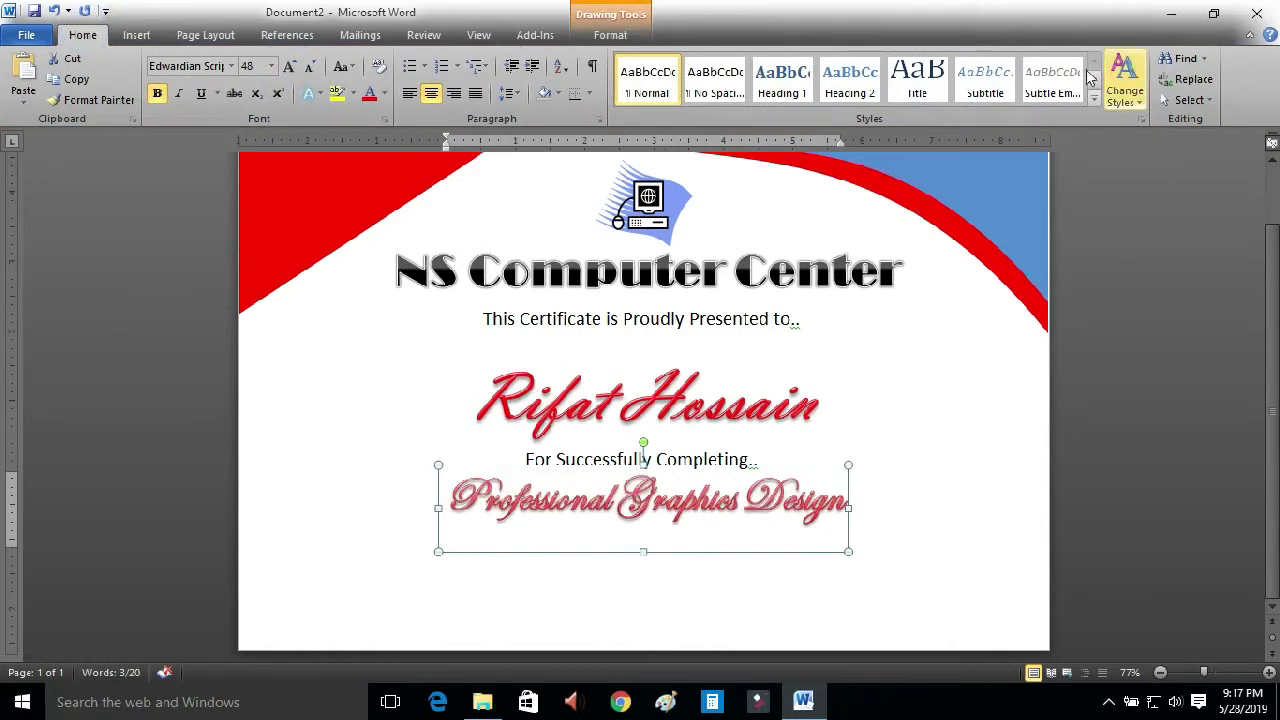
{"action": "left_click", "coordinate": [610, 35]}
{"action": "left_click", "coordinate": [1144, 62]}
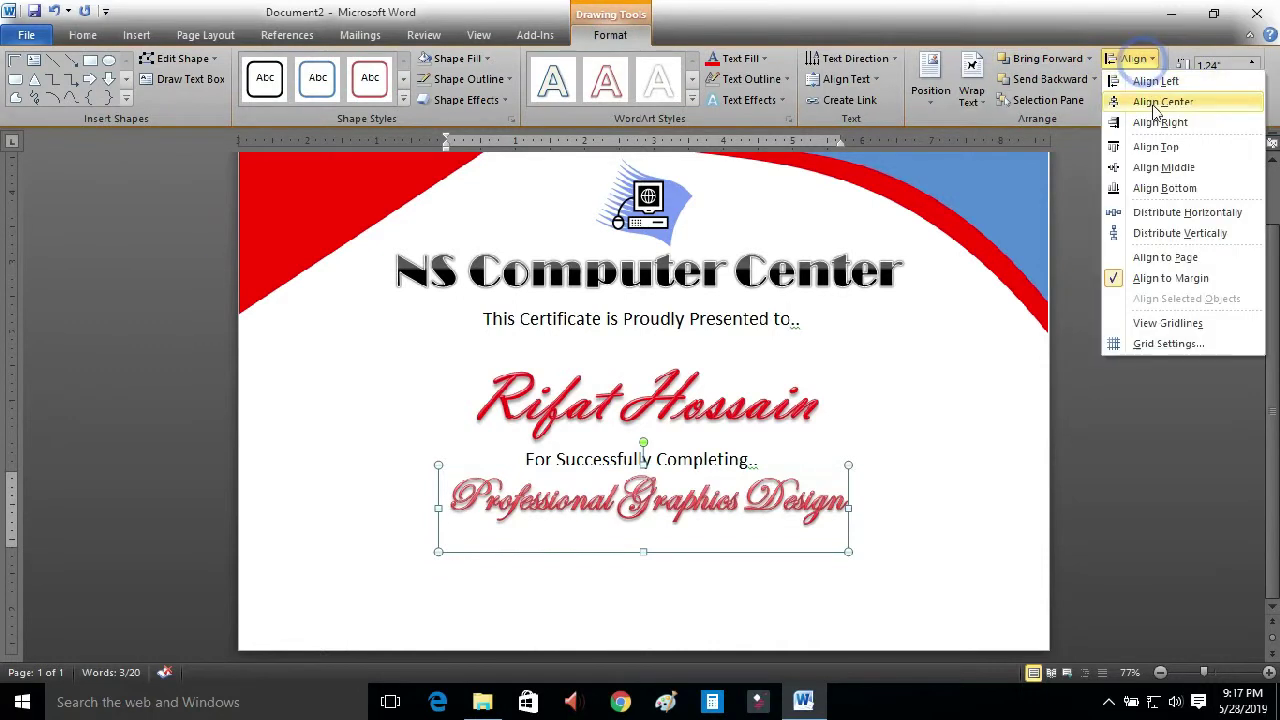
{"action": "left_click", "coordinate": [1160, 97]}
{"action": "left_click", "coordinate": [924, 512]}
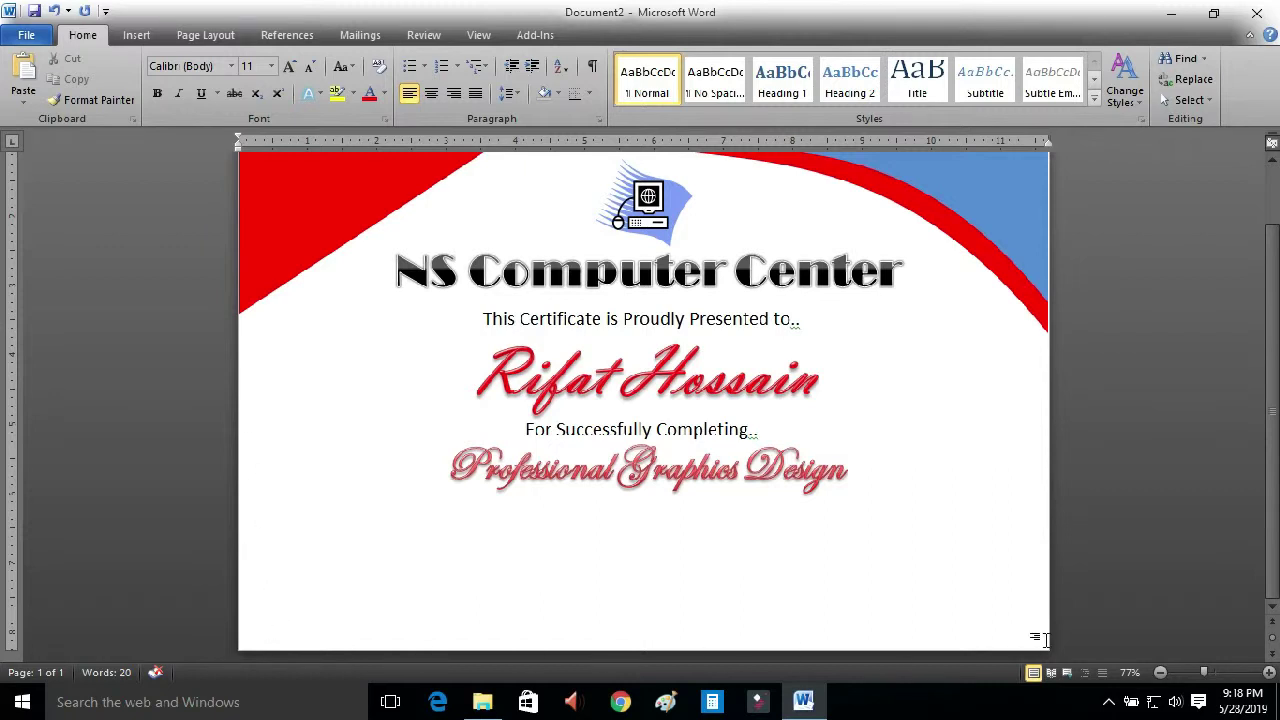
Draw a Frame shape from the page's bottom-left to top-right corner, covering the whole page.
{"action": "left_click", "coordinate": [136, 35]}
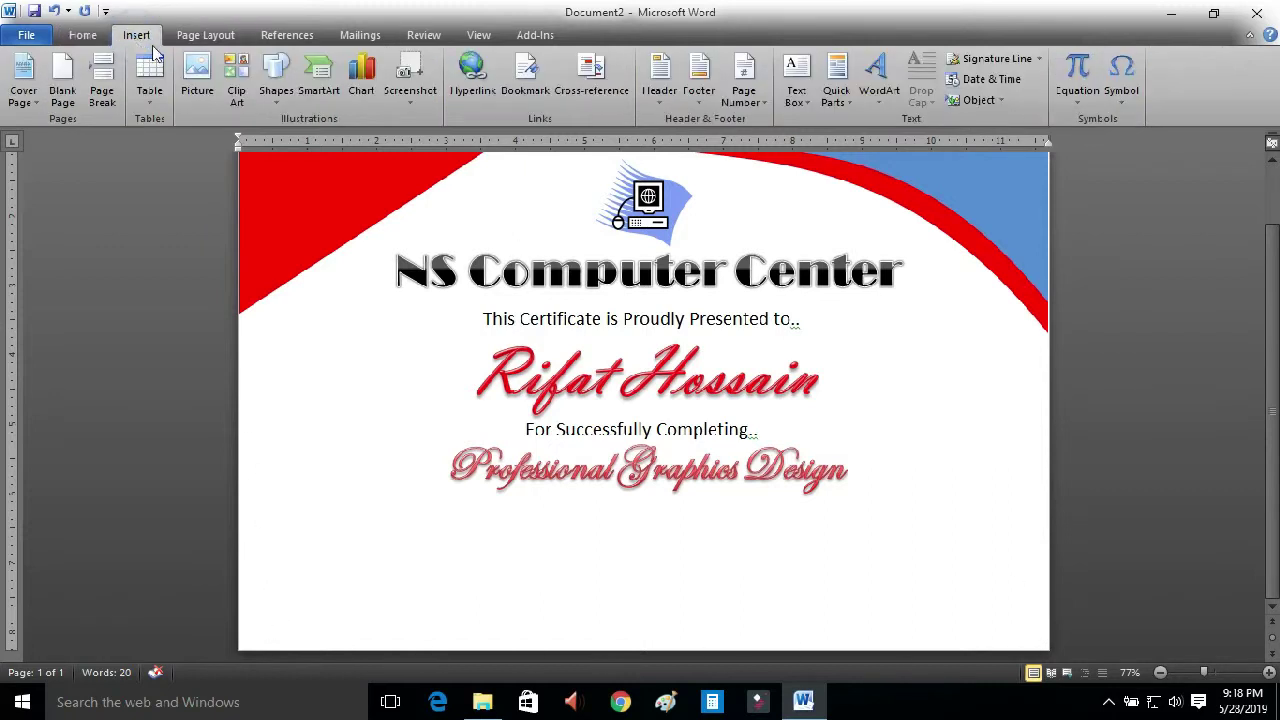
{"action": "left_click", "coordinate": [278, 85]}
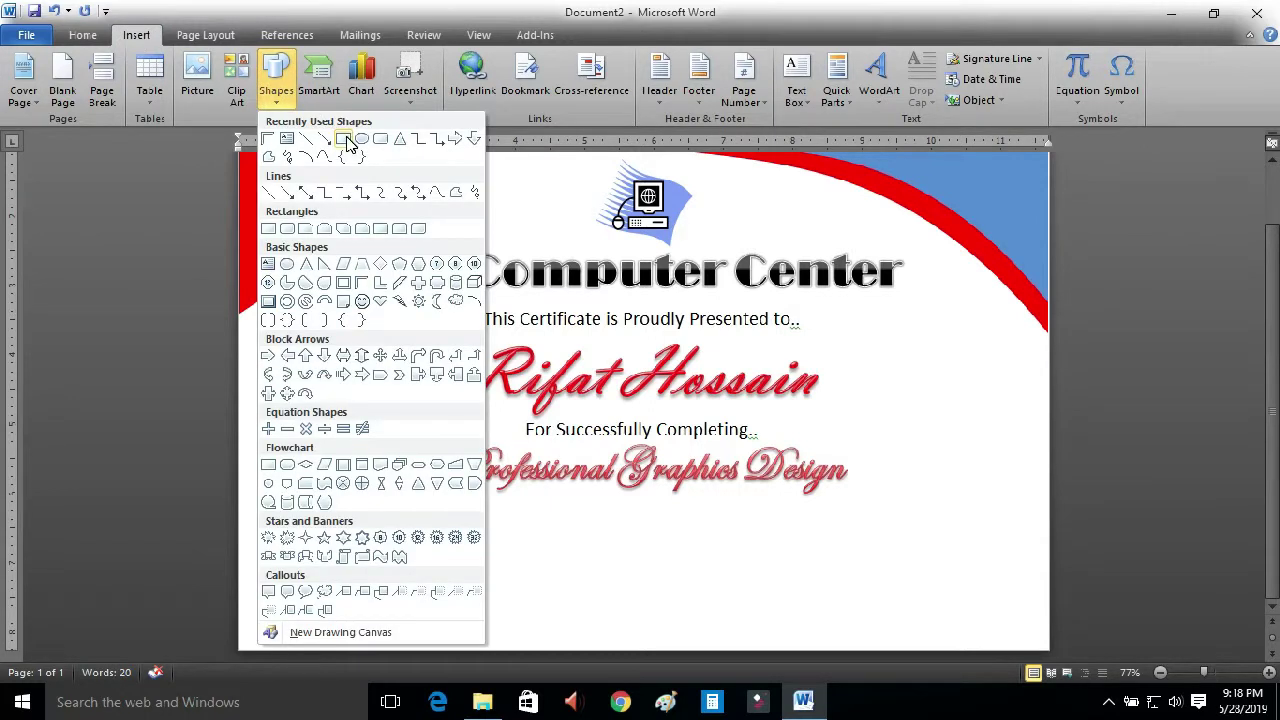
{"action": "left_click", "coordinate": [350, 284]}
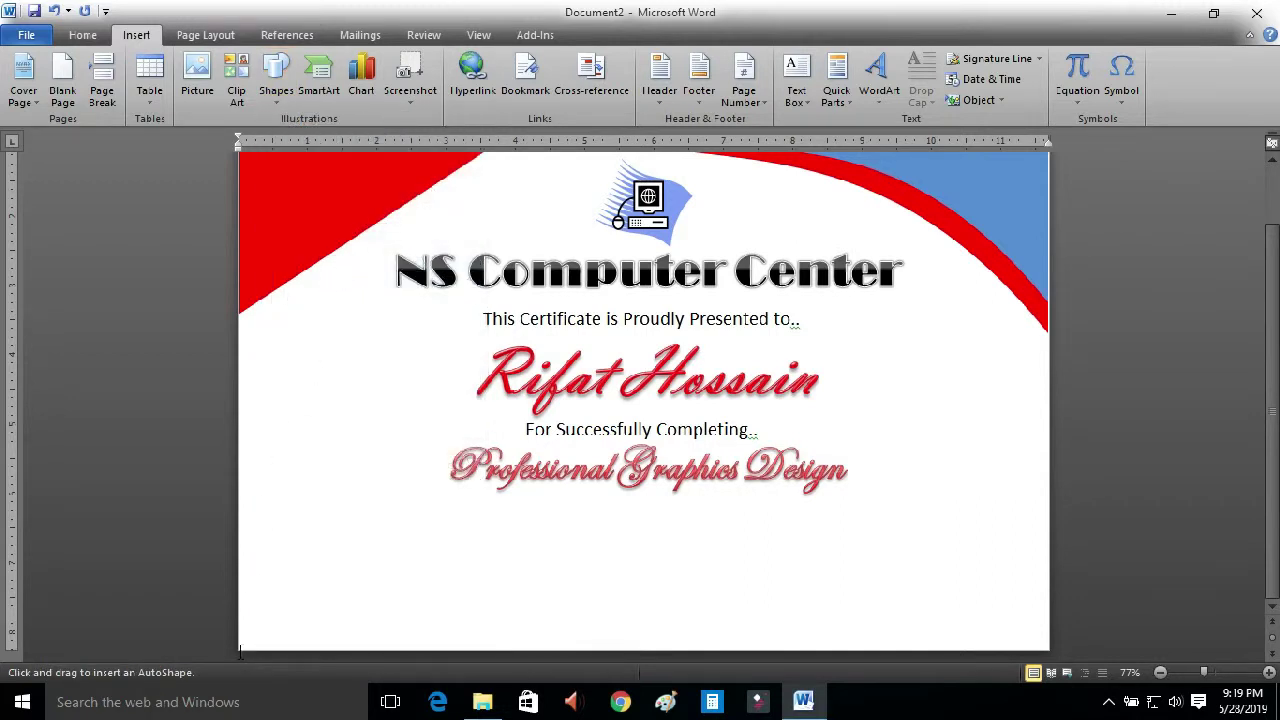
{"action": "left_click_drag", "start_coordinate": [238, 648], "coordinate": [1040, 168]}
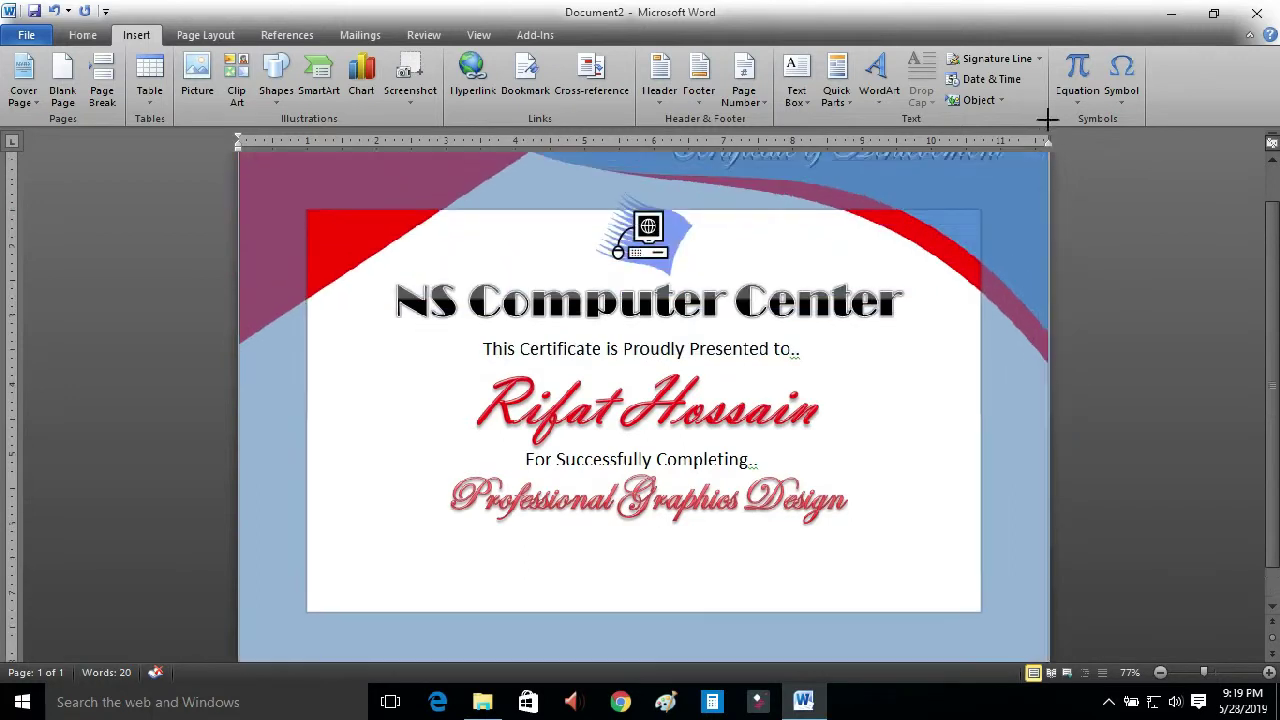
{"action": "mouse_move", "coordinate": [1040, 168]}
{"action": "left_mouse_down"}
{"action": "mouse_move", "coordinate": [1027, 210]}
{"action": "mouse_move", "coordinate": [1047, 166]}
{"action": "left_mouse_up"}
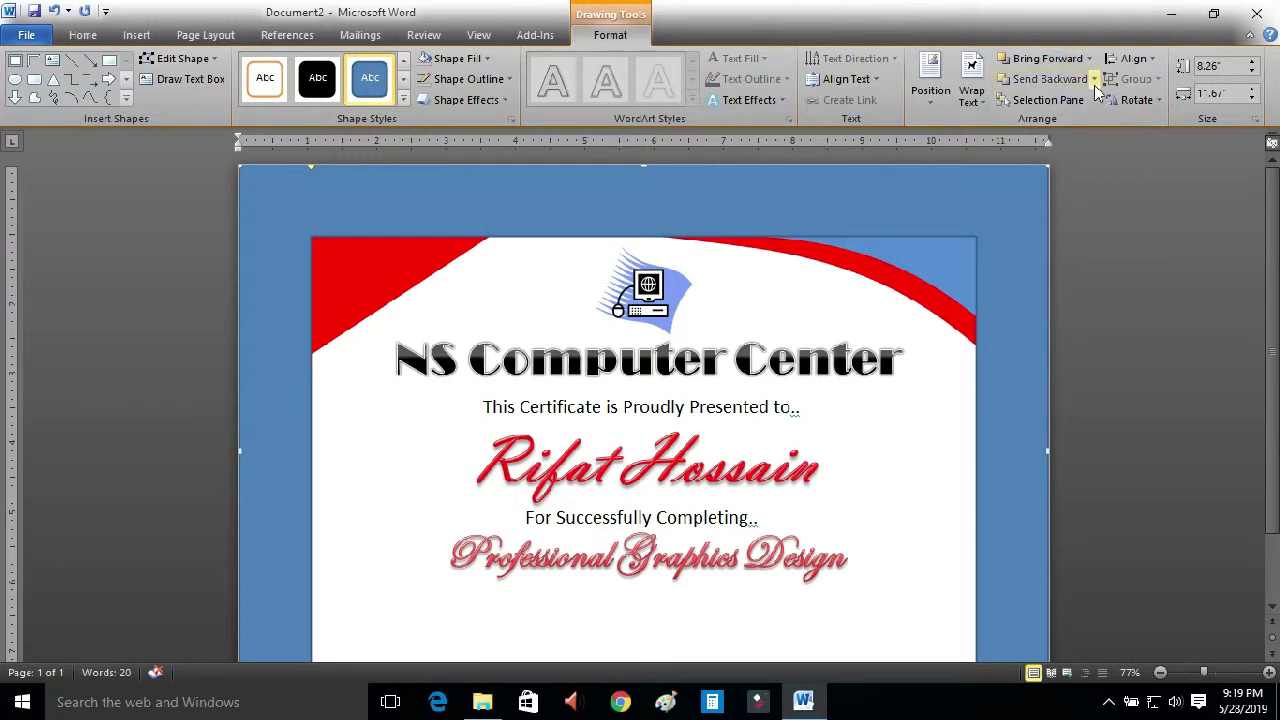
Send the blue frame to back and thin its border using the yellow adjustment handle.
{"action": "left_click", "coordinate": [1076, 82]}
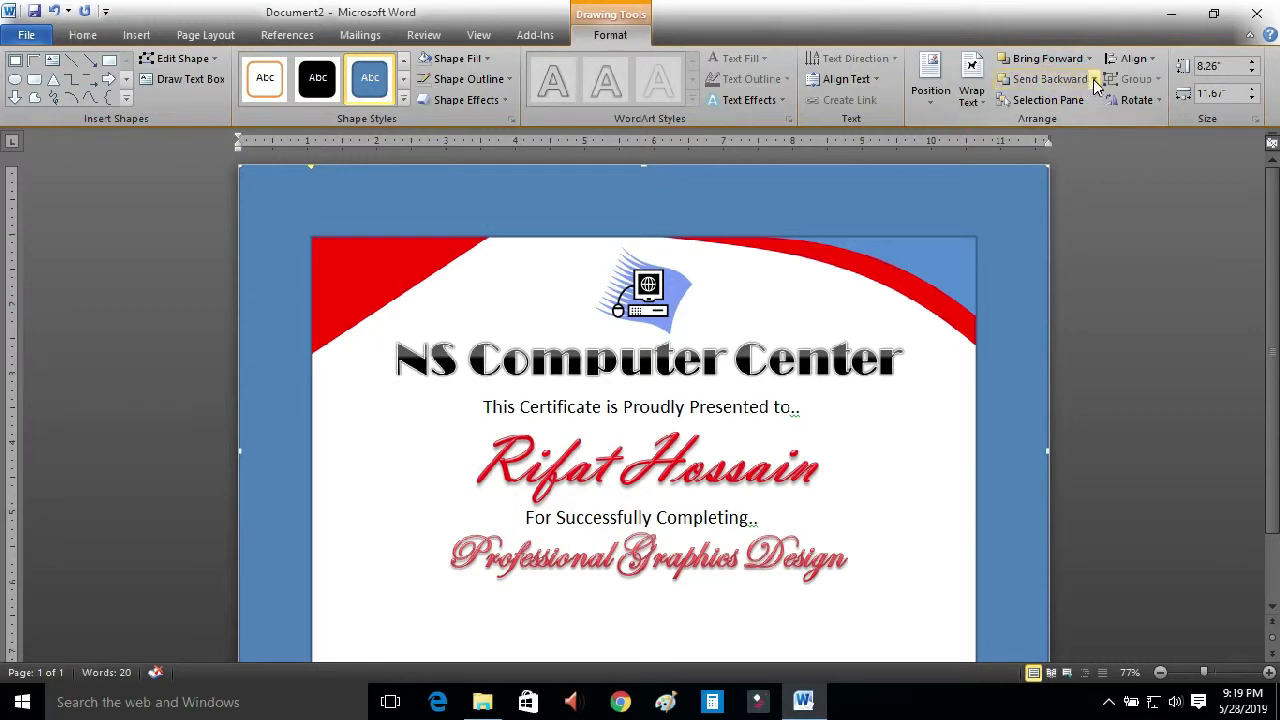
{"action": "left_click", "coordinate": [1094, 80]}
{"action": "left_click", "coordinate": [1080, 122]}
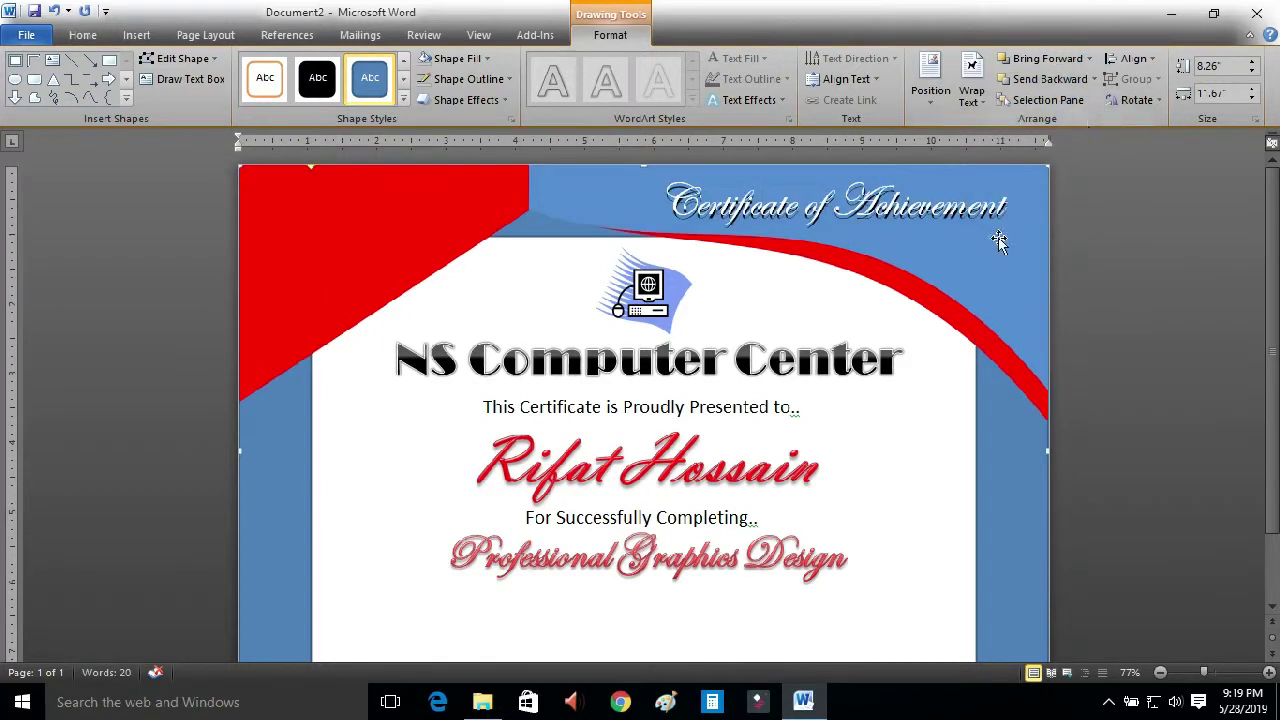
{"action": "scroll", "coordinate": [924, 375], "scroll_direction": "down", "scroll_amount": 2}
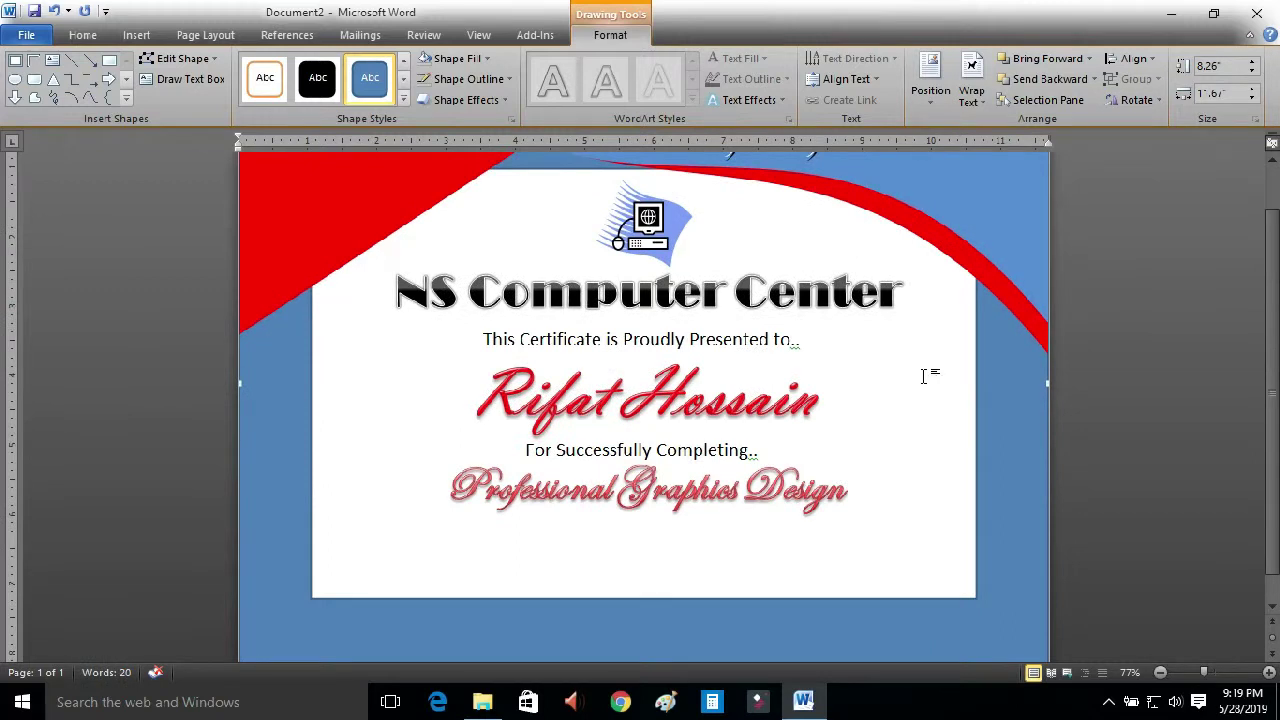
{"action": "scroll", "coordinate": [924, 375], "scroll_direction": "up", "scroll_amount": 2}
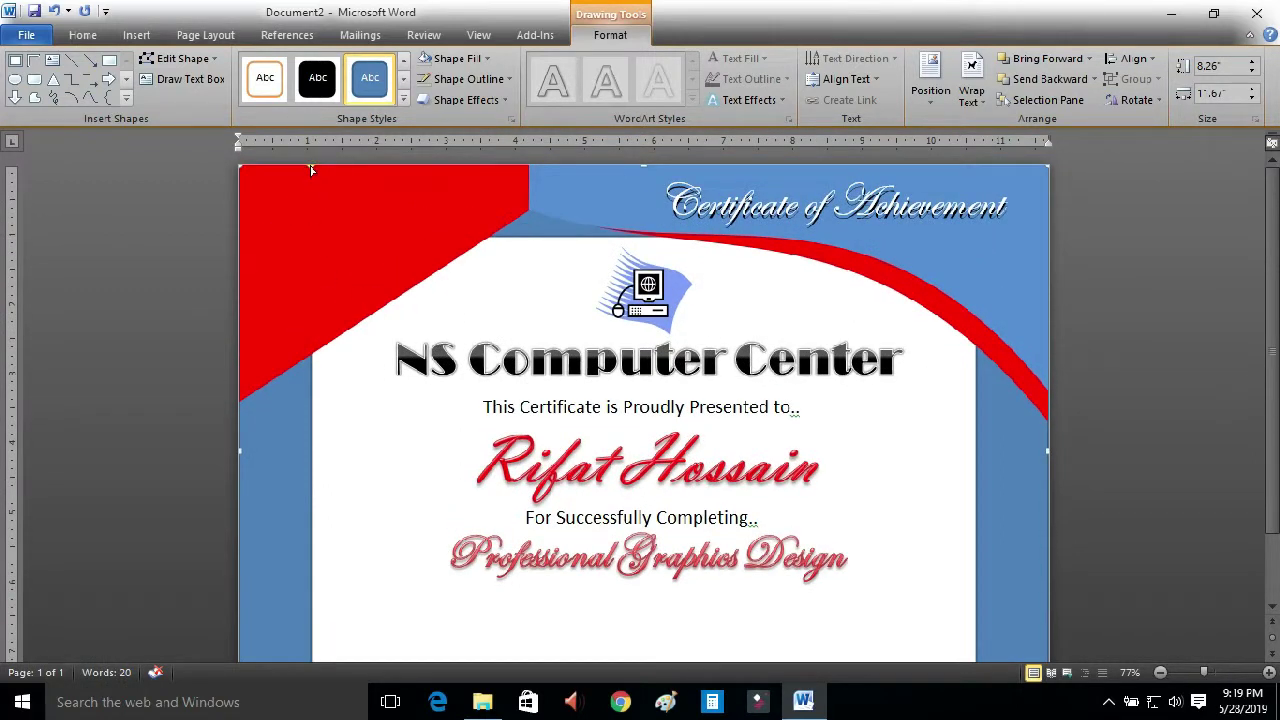
{"action": "left_click_drag", "start_coordinate": [311, 170], "coordinate": [255, 117]}
{"action": "scroll", "coordinate": [1088, 416], "scroll_direction": "down", "scroll_amount": 2}
Change the border shape's fill to the Wide upward diagonal pattern in Format Shape.
{"action": "right_click", "coordinate": [1043, 413]}
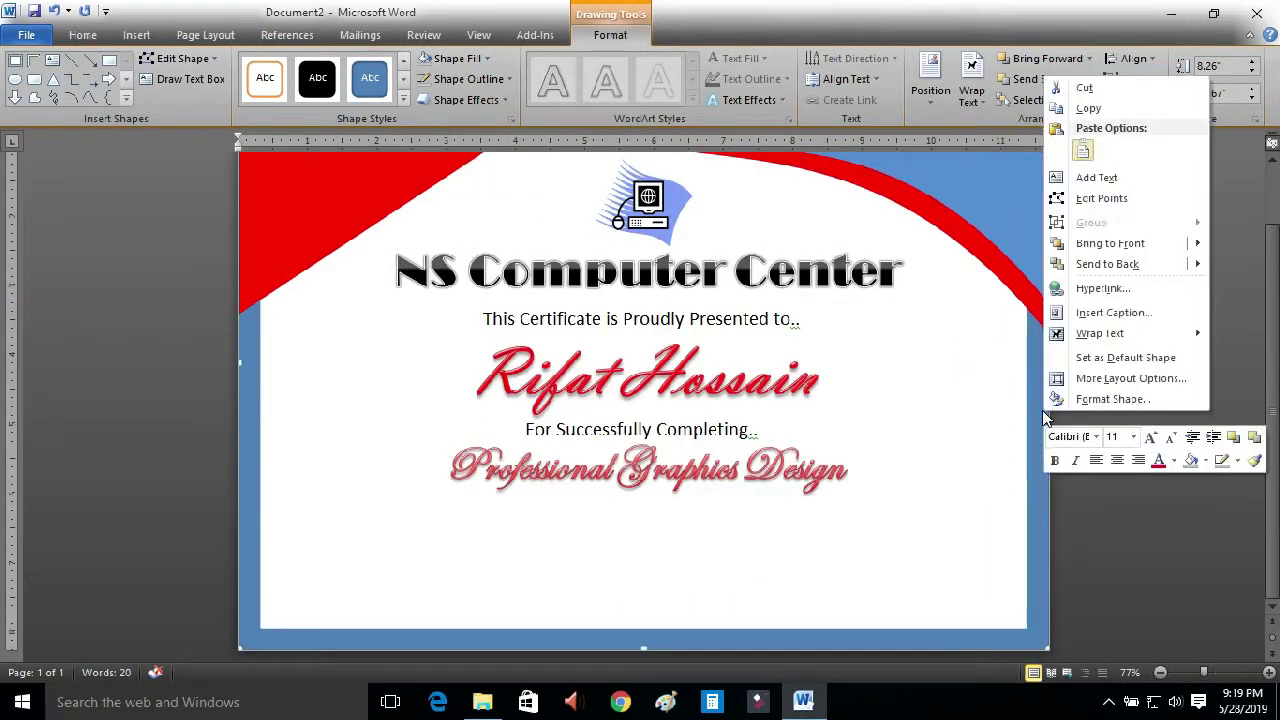
{"action": "left_click", "coordinate": [1079, 404]}
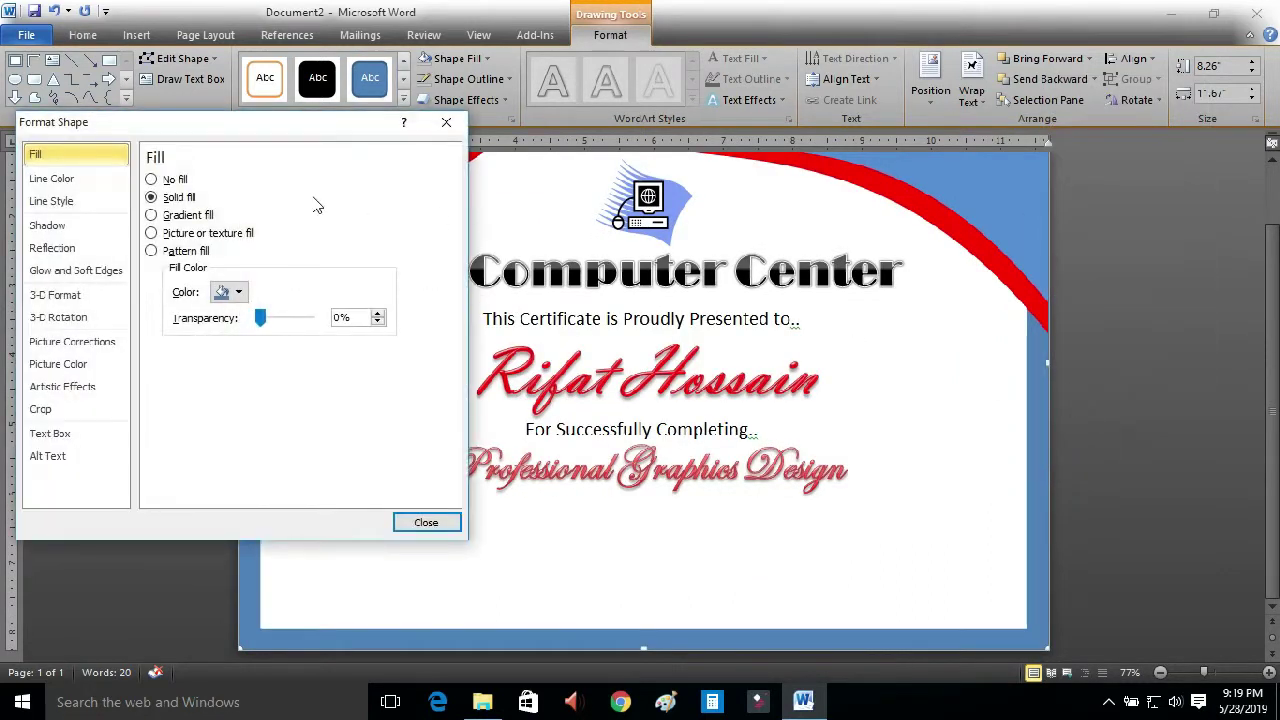
{"action": "left_click", "coordinate": [185, 251]}
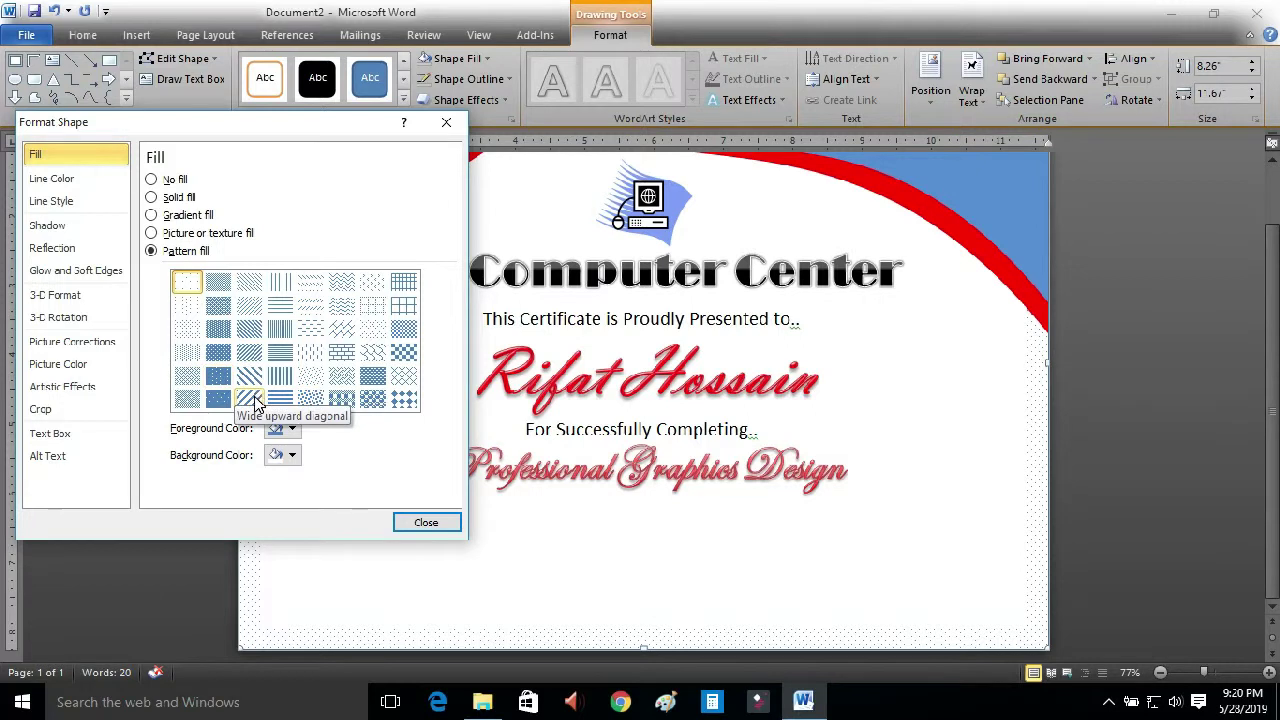
{"action": "left_click", "coordinate": [254, 400]}
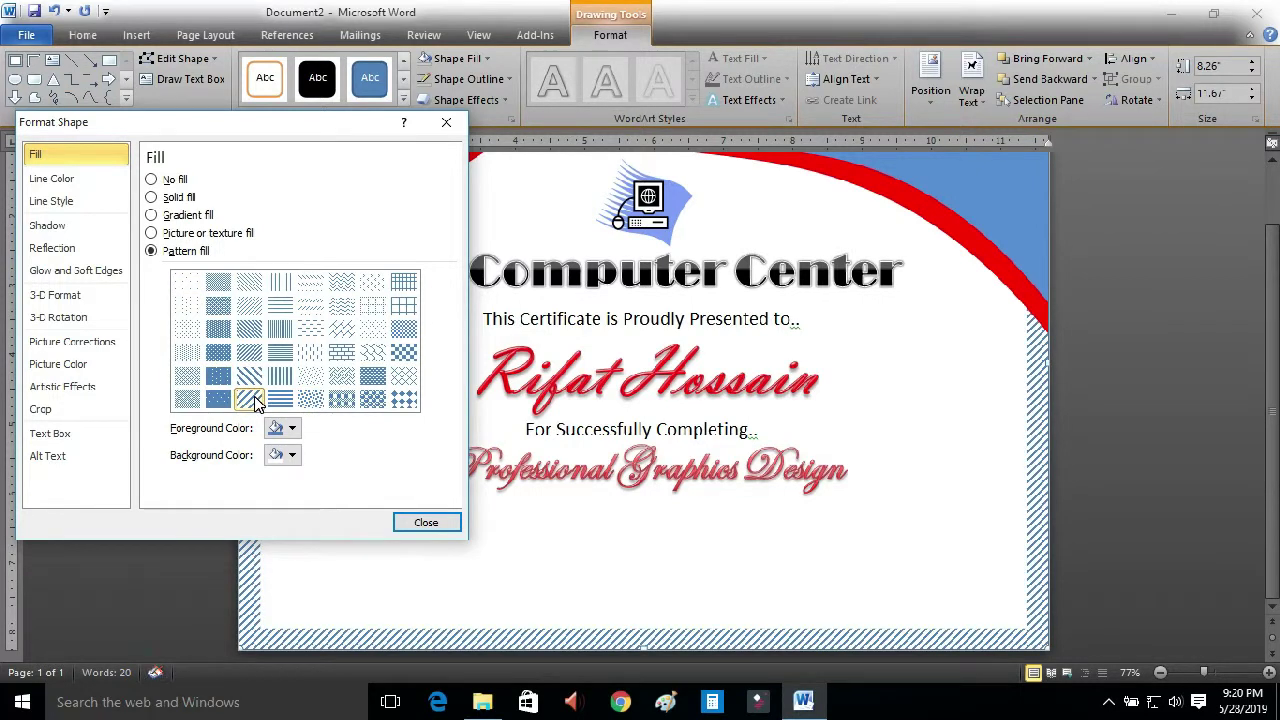
{"action": "left_click", "coordinate": [427, 523]}
{"action": "left_click", "coordinate": [945, 405]}
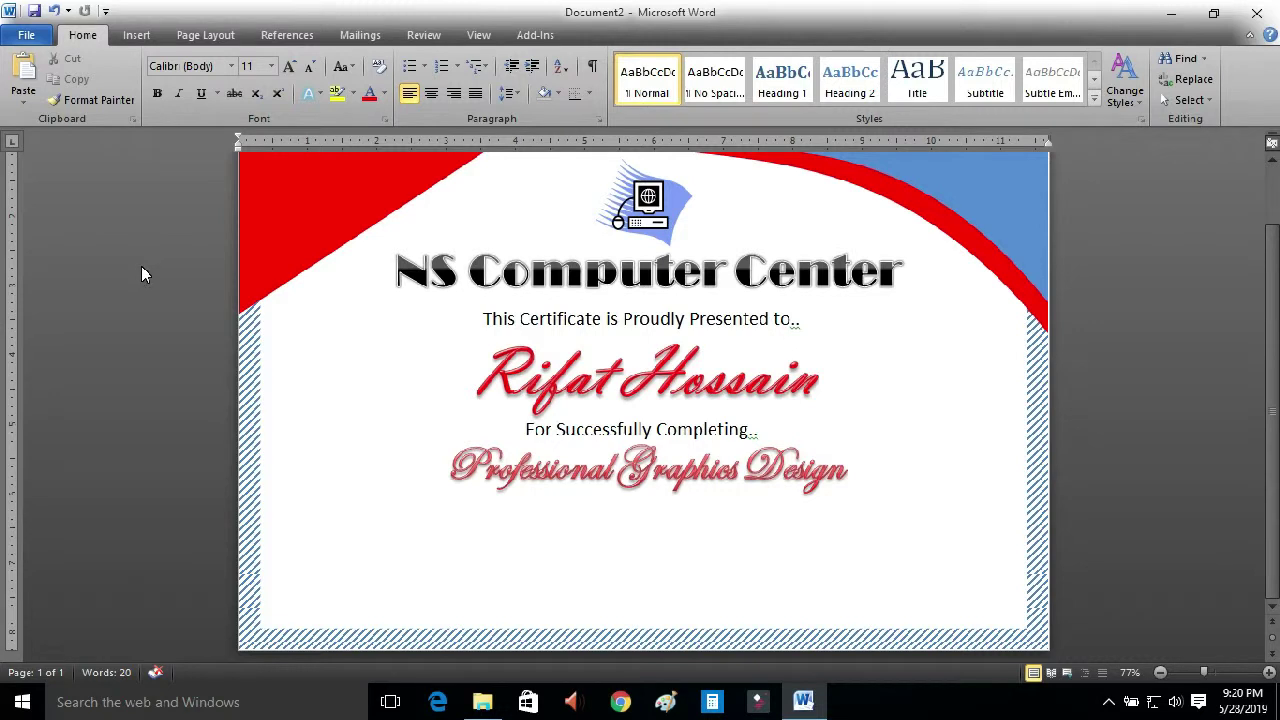
Draw a text box under the course title reading 'Date: 20-05-2019'.
{"action": "left_click", "coordinate": [127, 40]}
{"action": "left_click", "coordinate": [276, 80]}
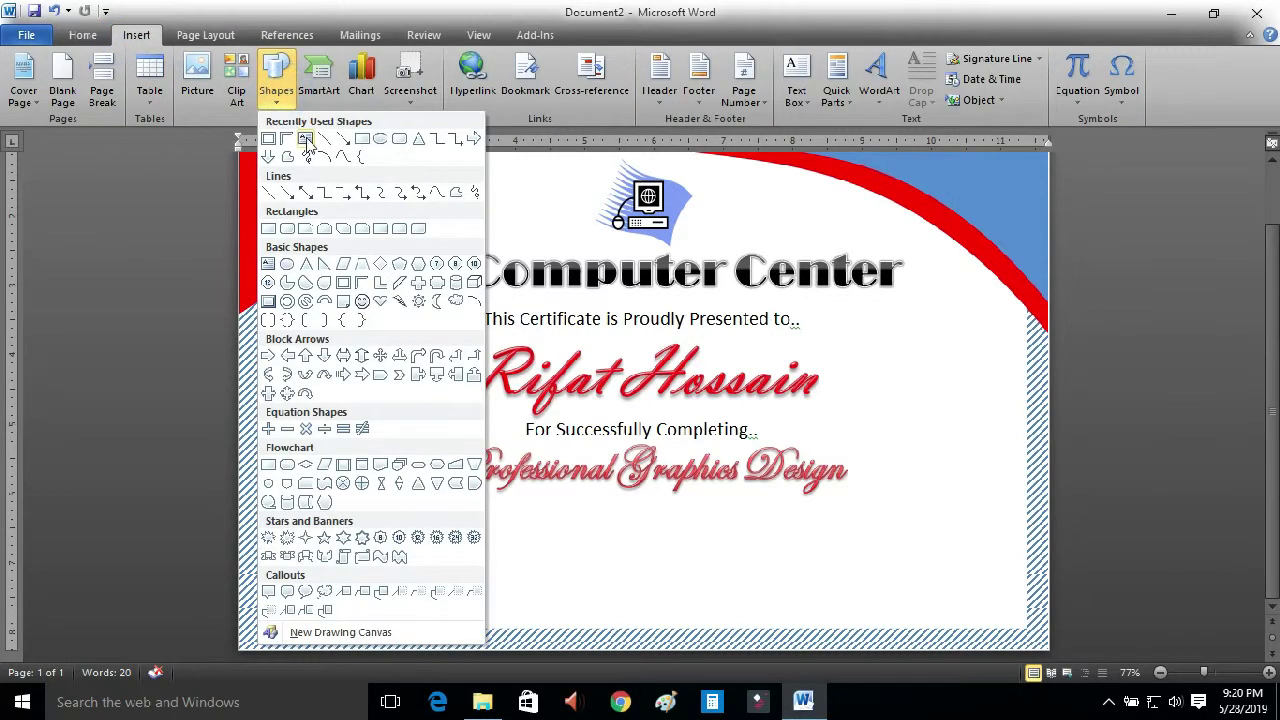
{"action": "left_click", "coordinate": [308, 140]}
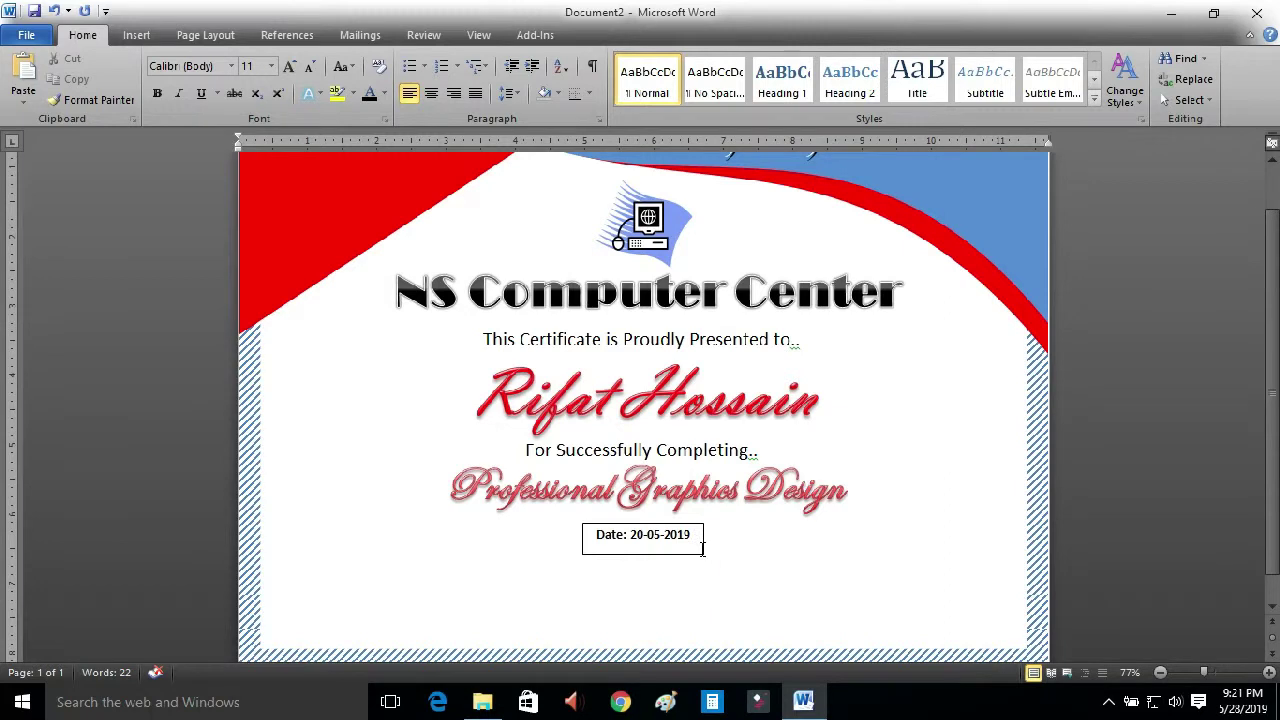
{"action": "left_click", "coordinate": [694, 553]}
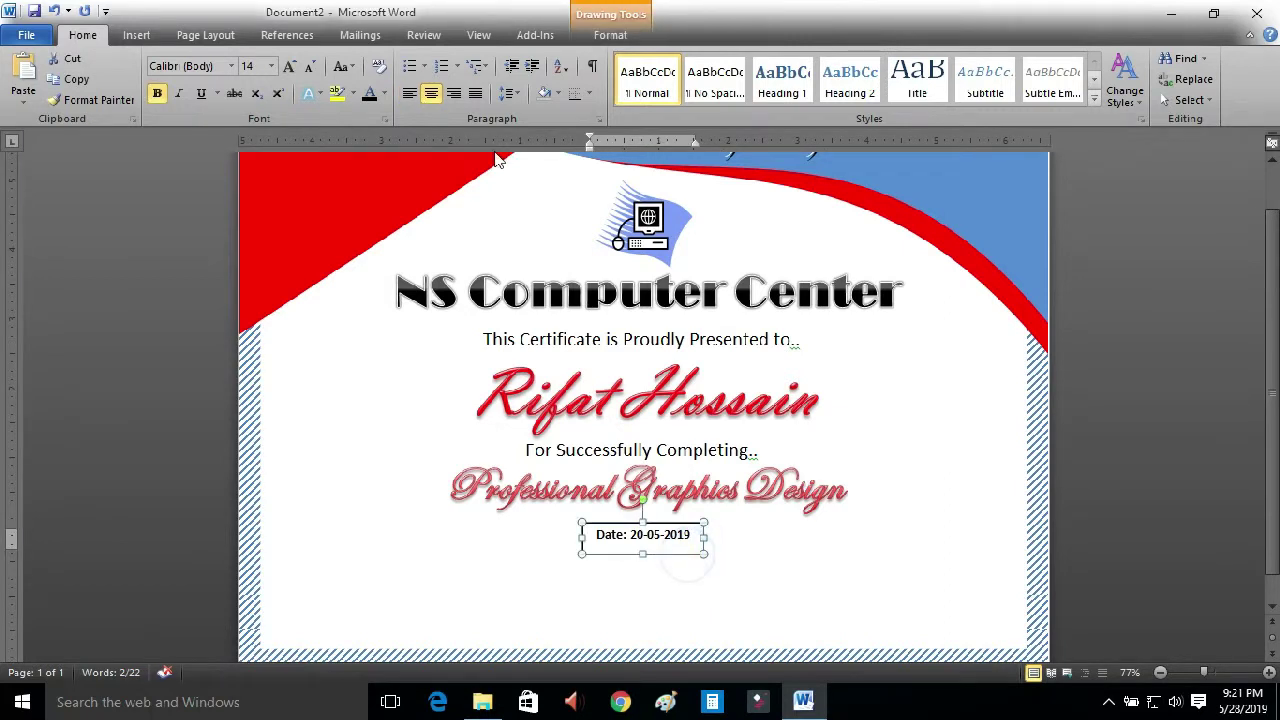
Set the Date text box to No Fill and No Outline.
{"action": "left_click", "coordinate": [610, 35]}
{"action": "left_click", "coordinate": [486, 58]}
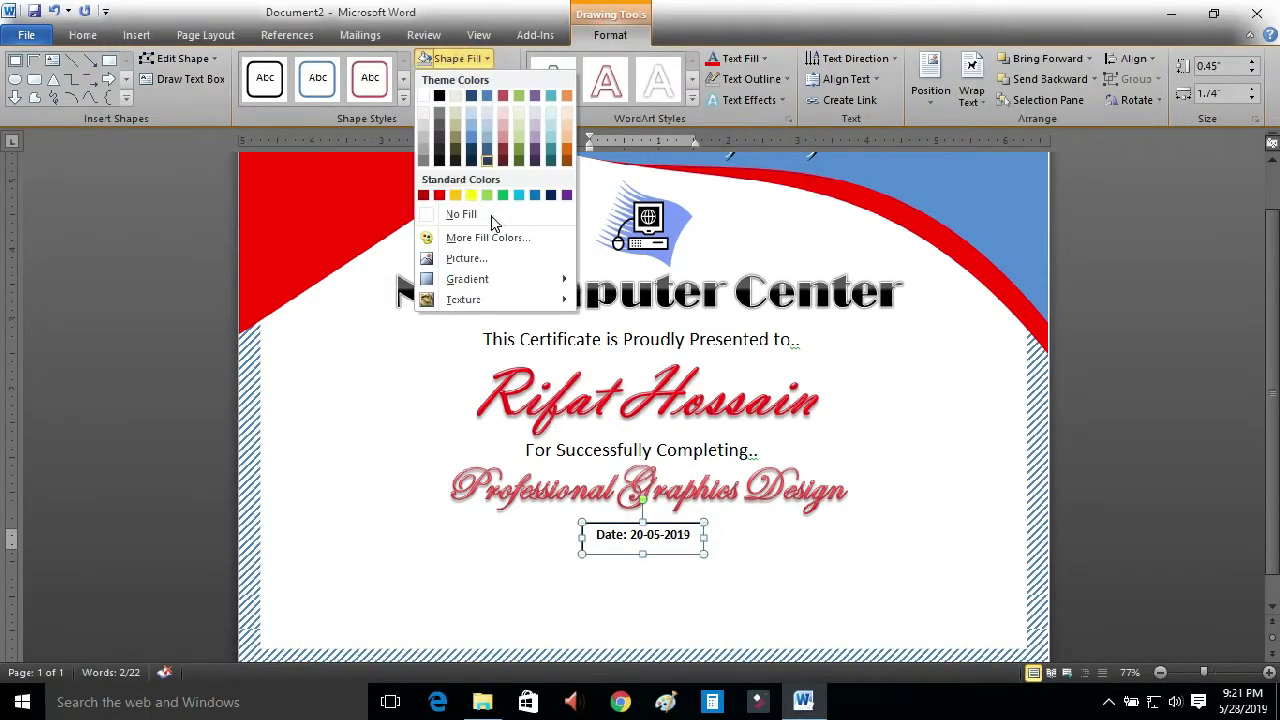
{"action": "left_click", "coordinate": [484, 212]}
{"action": "left_click", "coordinate": [474, 79]}
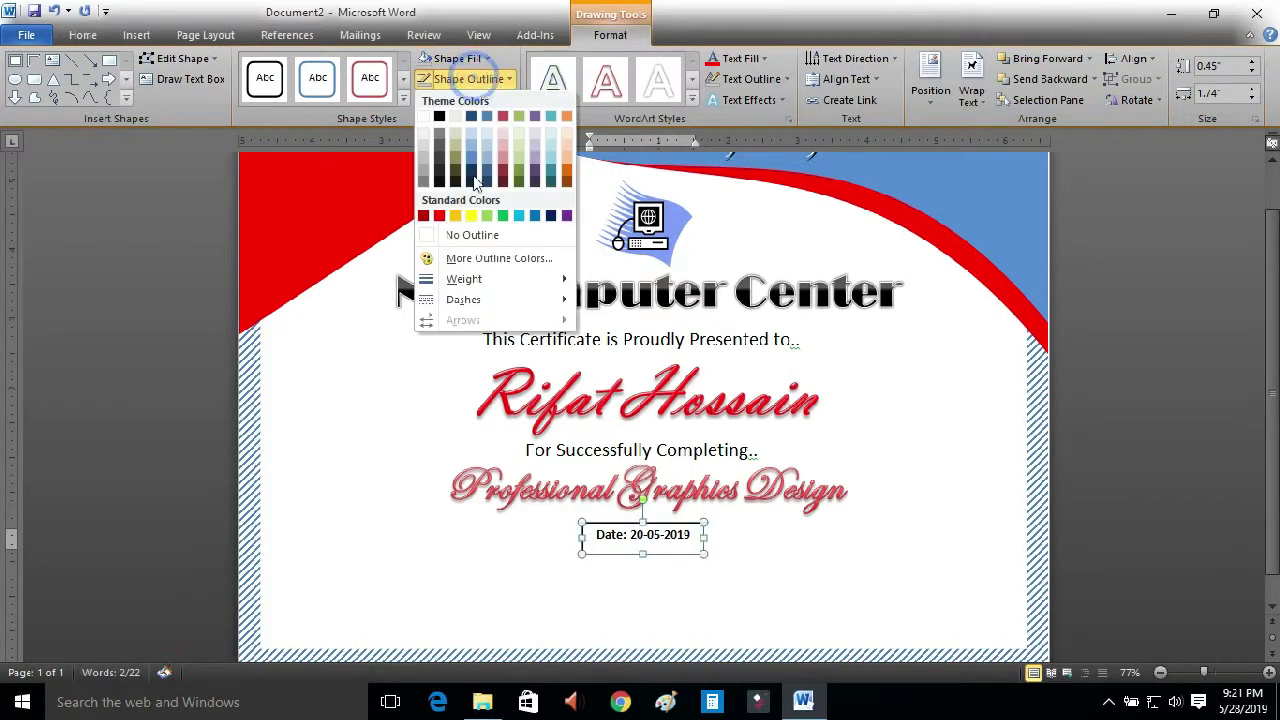
{"action": "left_click", "coordinate": [478, 235]}
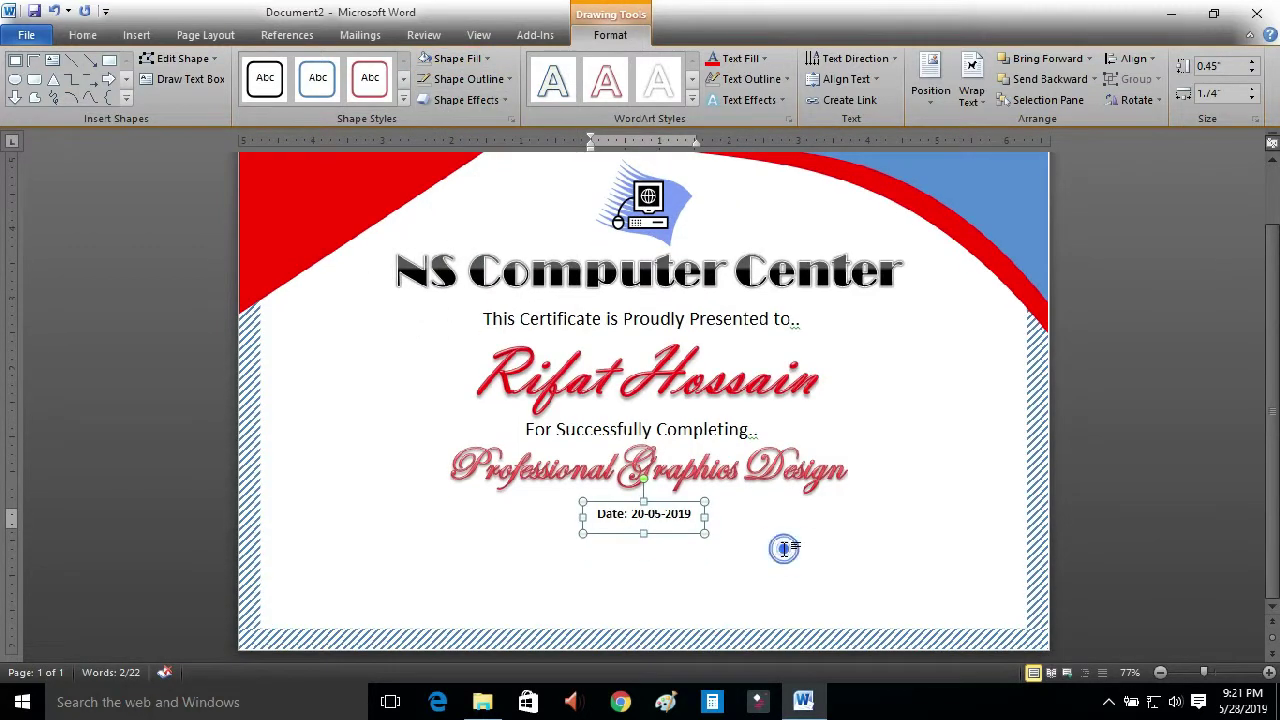
Paste a 'Signature of Director' text box at the bottom right.
{"action": "left_click", "coordinate": [786, 546]}
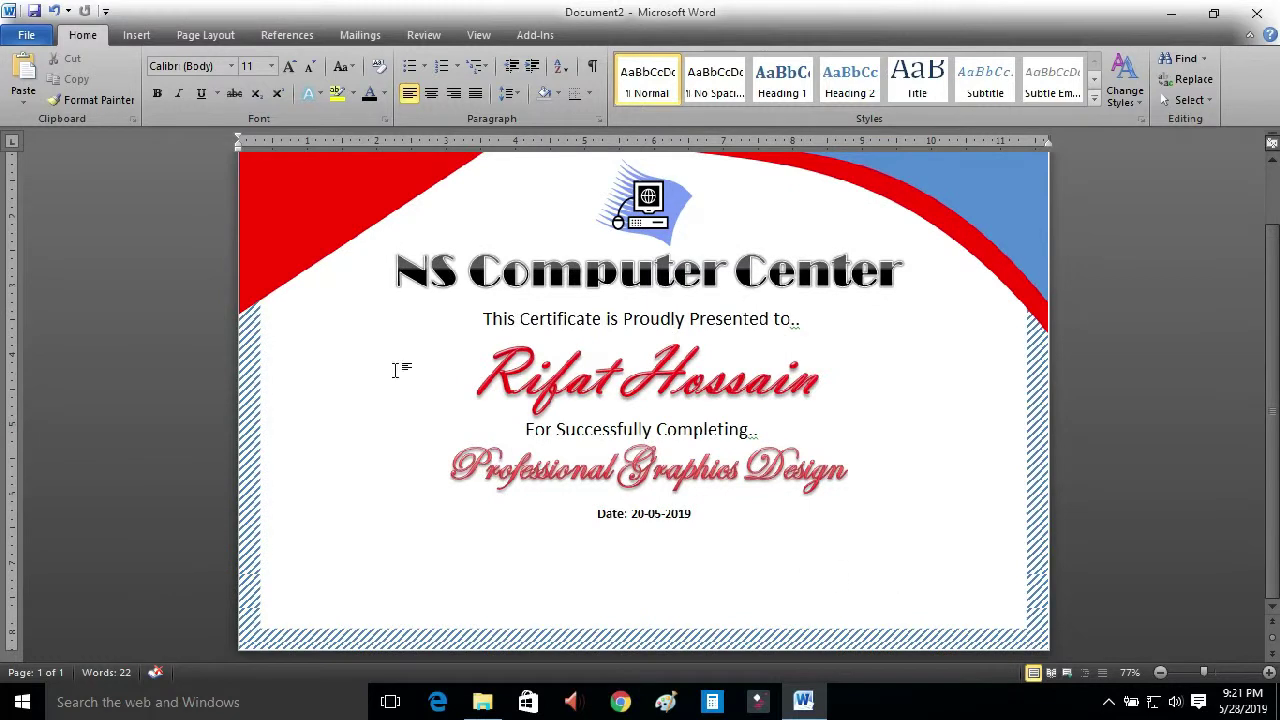
{"action": "left_click", "coordinate": [136, 35]}
{"action": "key", "text": "ctrl+v"}
{"action": "scroll", "coordinate": [779, 545], "scroll_direction": "up", "scroll_amount": 2}
{"action": "left_click", "coordinate": [779, 545]}
{"action": "scroll", "coordinate": [829, 572], "scroll_direction": "down", "scroll_amount": 3}
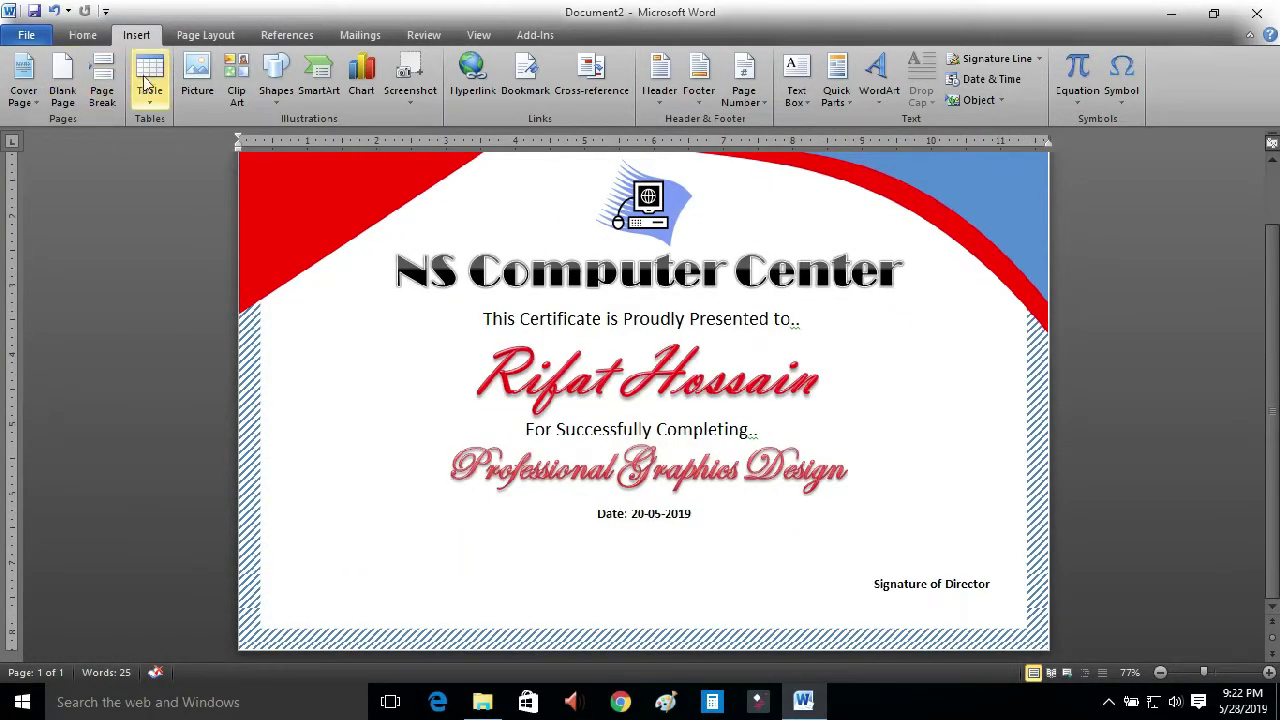
Draw a straight line just above 'Signature of Director'.
{"action": "left_click", "coordinate": [278, 96]}
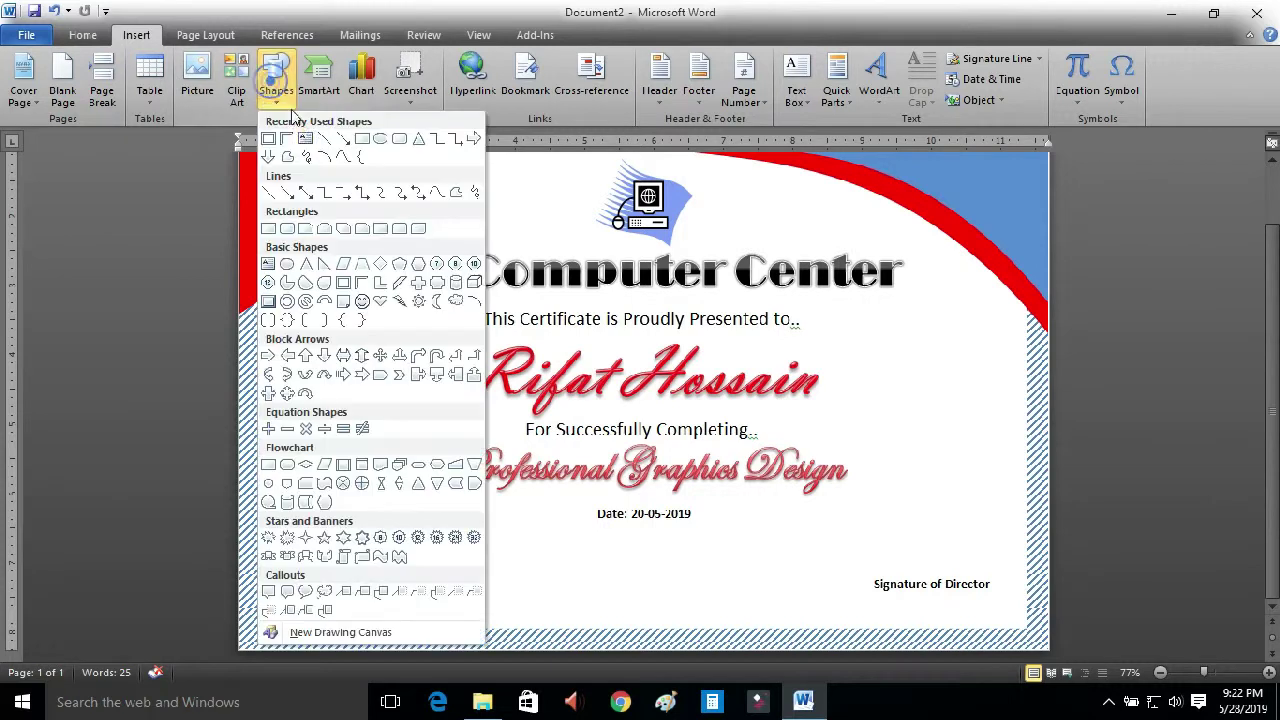
{"action": "left_click", "coordinate": [334, 140]}
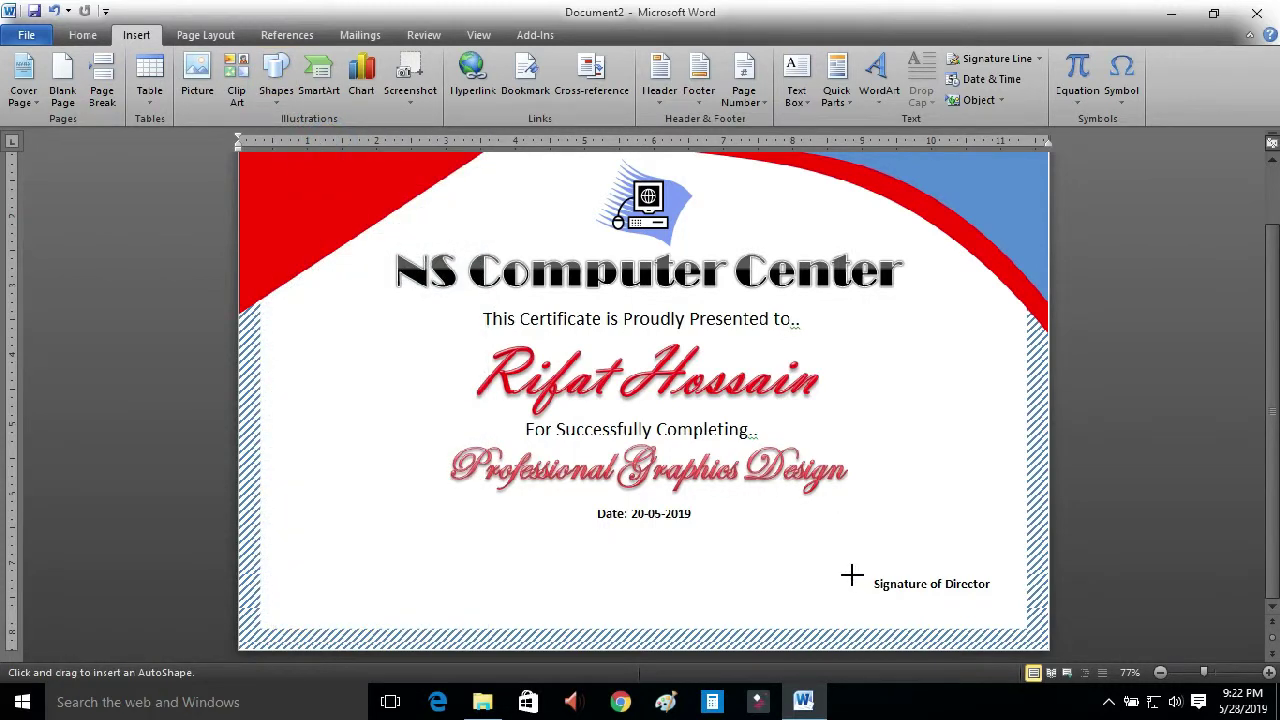
{"action": "left_click_drag", "start_coordinate": [836, 574], "coordinate": [1013, 572]}
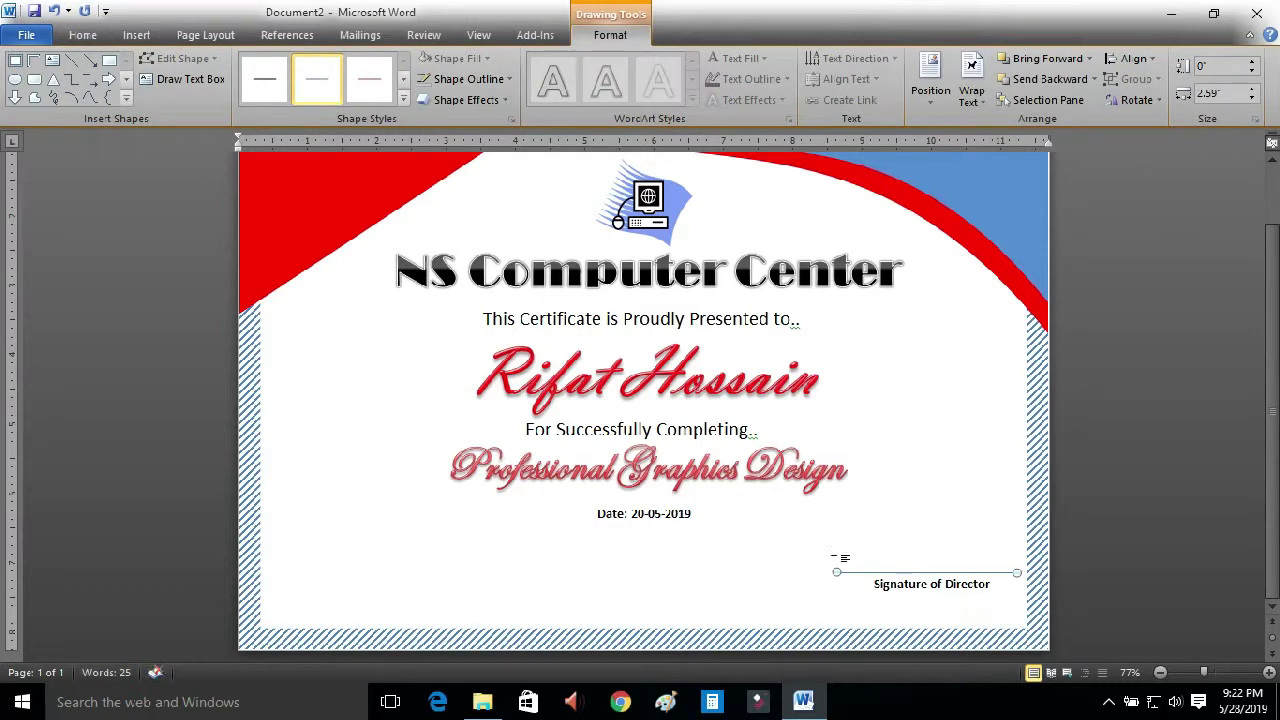
{"action": "left_click", "coordinate": [700, 548]}
{"action": "scroll", "coordinate": [807, 563], "scroll_direction": "down", "scroll_amount": 1}
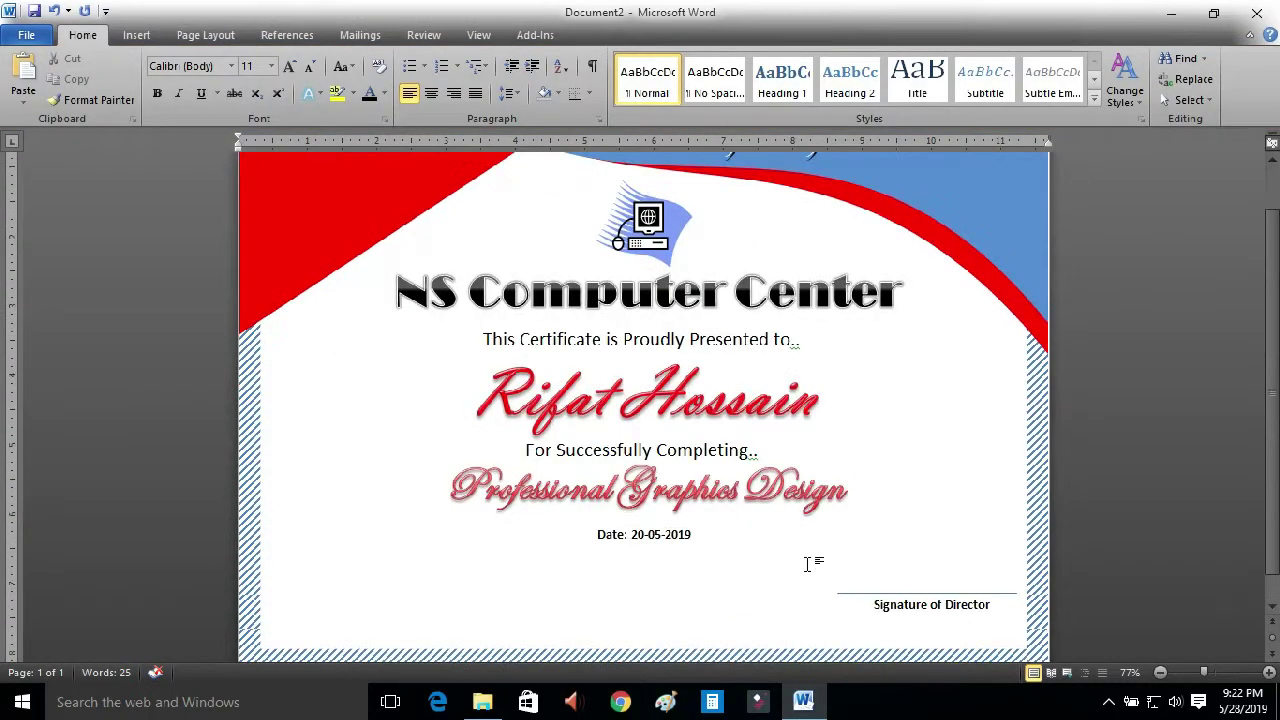
Apply a solid black line style to the signature line.
{"action": "left_click", "coordinate": [891, 595]}
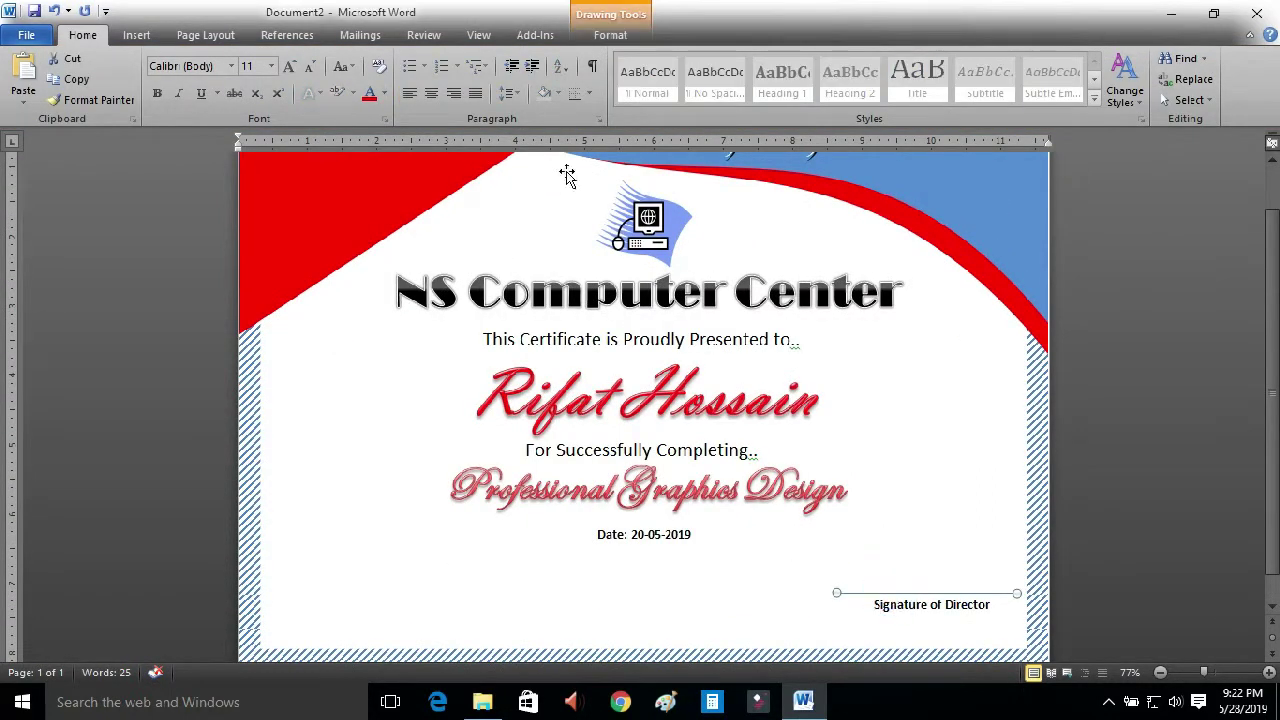
{"action": "left_click", "coordinate": [614, 36]}
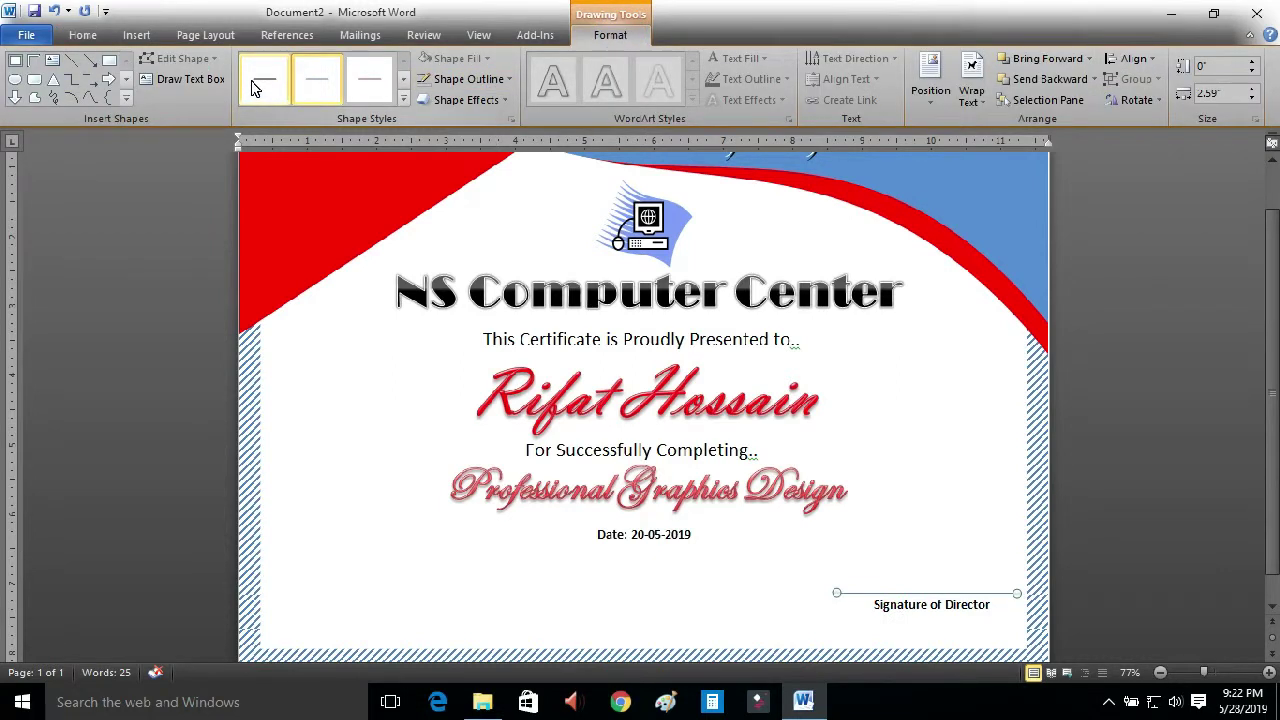
{"action": "left_click", "coordinate": [403, 100]}
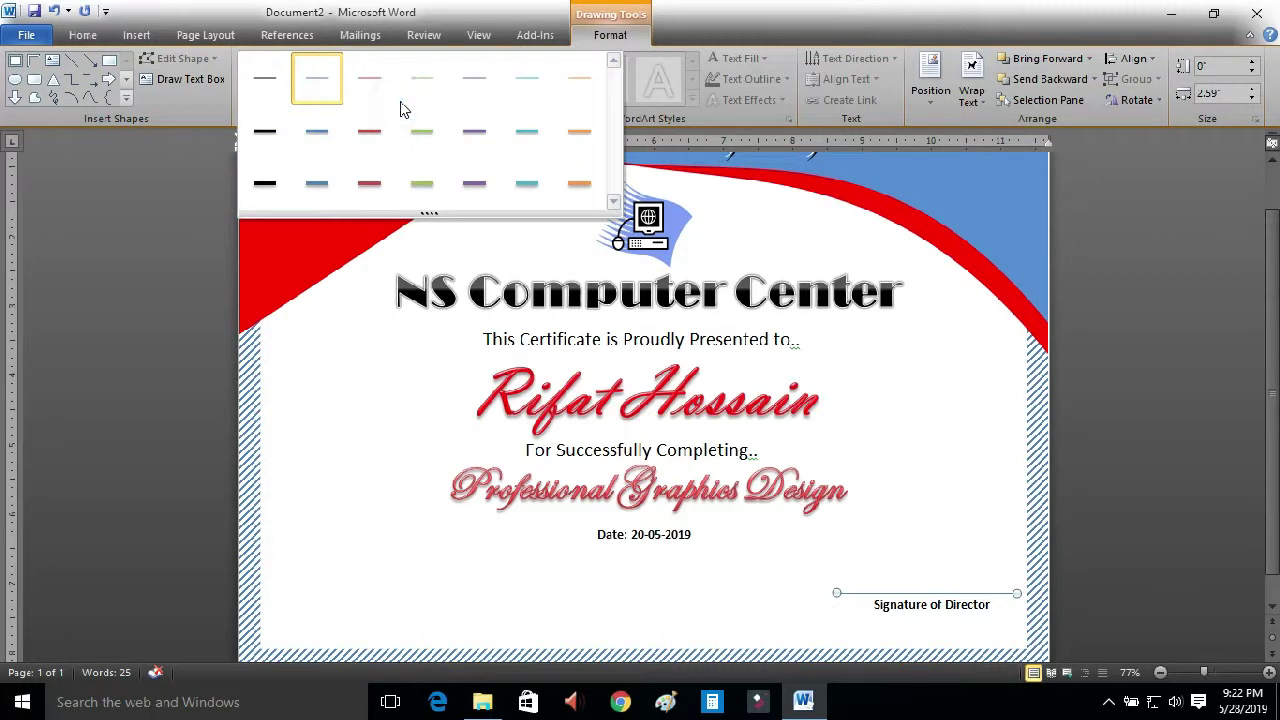
{"action": "left_click", "coordinate": [268, 133]}
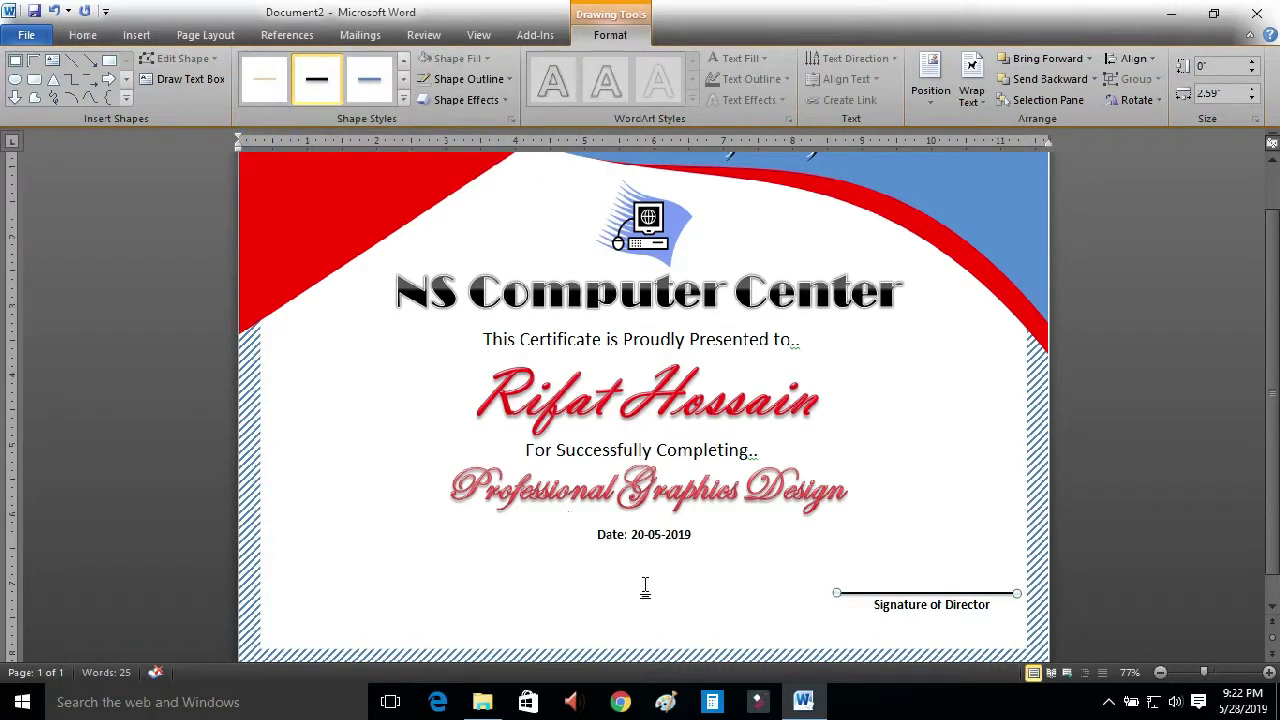
{"action": "left_click", "coordinate": [599, 581]}
{"action": "scroll", "coordinate": [599, 581], "scroll_direction": "up", "scroll_amount": 2}
{"action": "scroll", "coordinate": [599, 581], "scroll_direction": "down", "scroll_amount": 3}
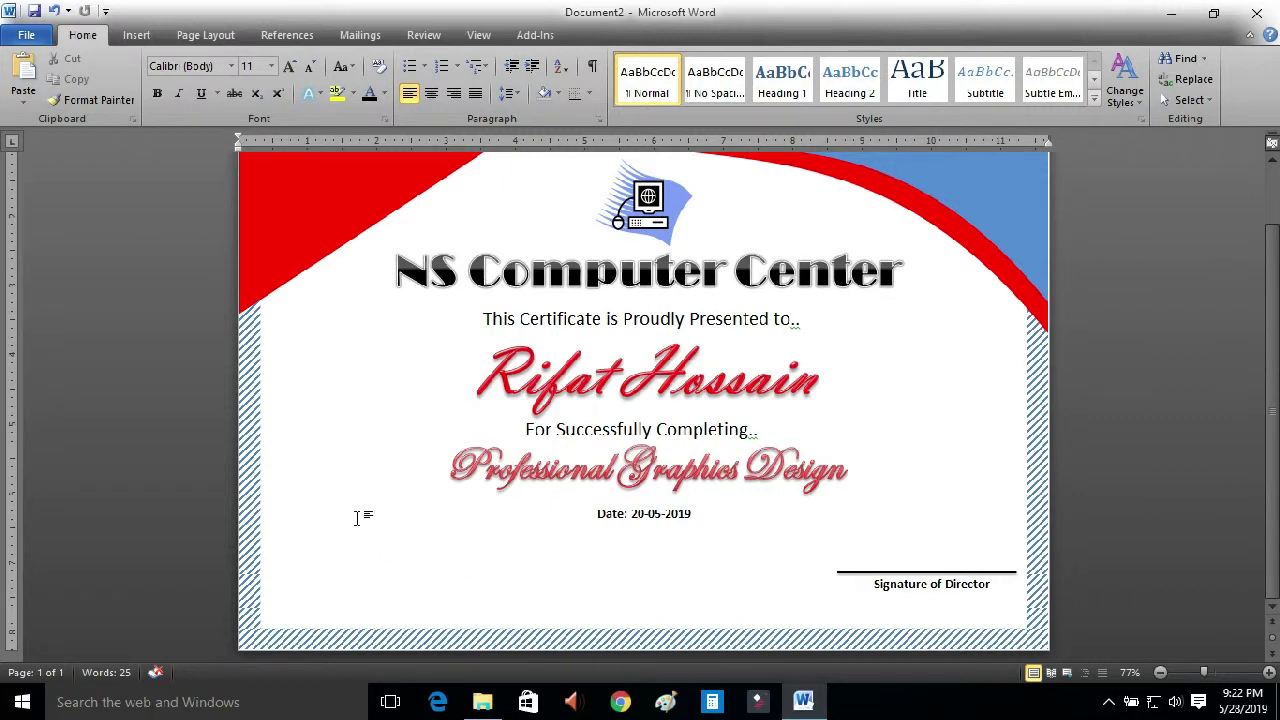
Draw a 24-Point Star shape at the page's lower left.
{"action": "left_click", "coordinate": [138, 35]}
{"action": "left_click", "coordinate": [279, 92]}
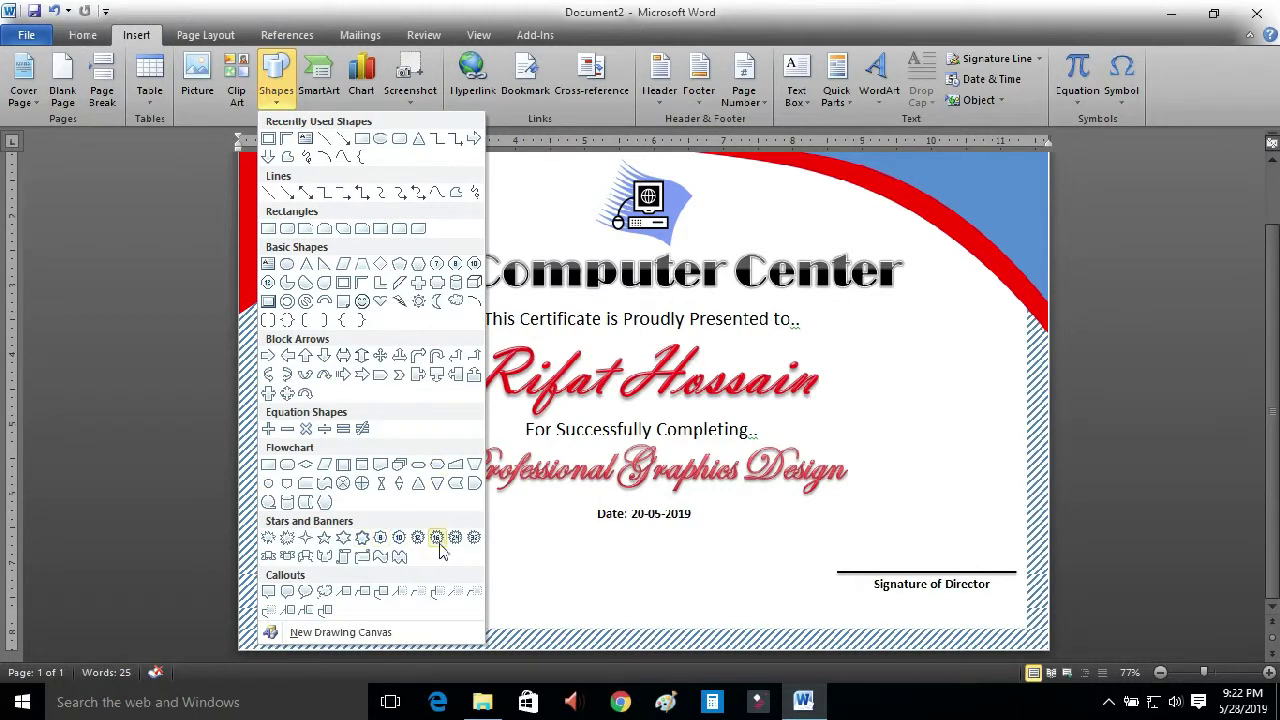
{"action": "left_click", "coordinate": [456, 538]}
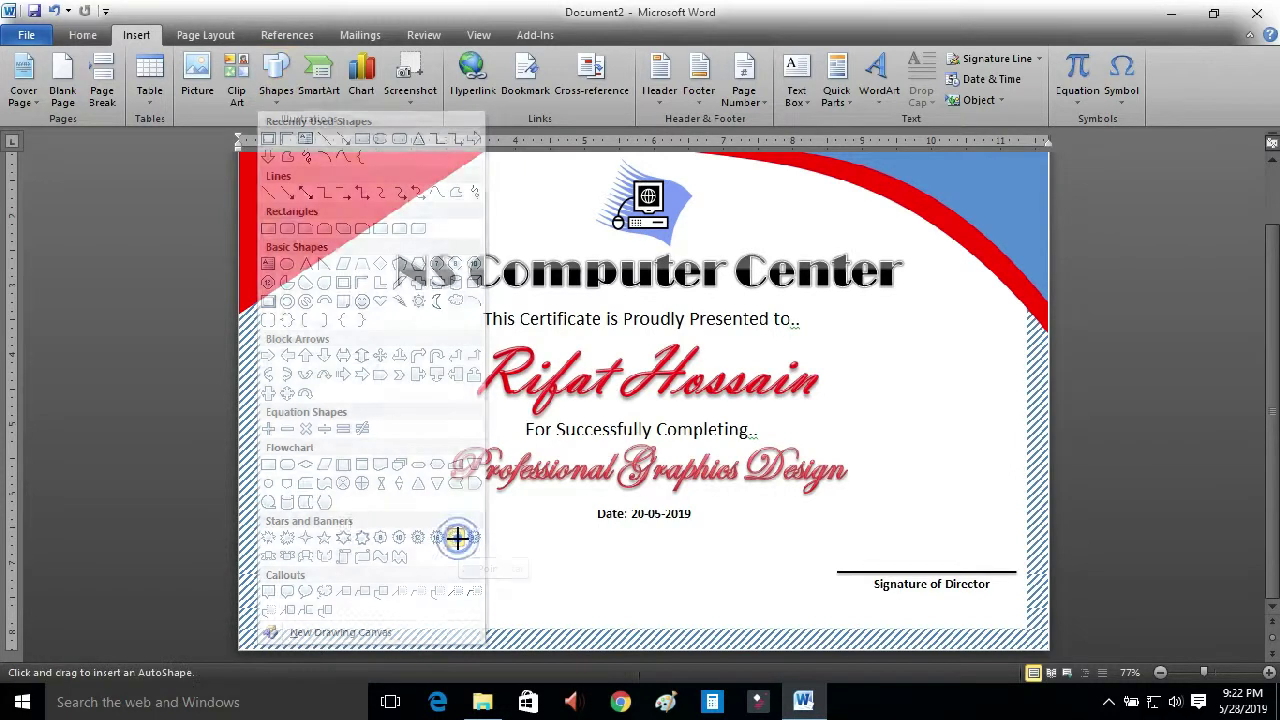
{"action": "mouse_move", "coordinate": [314, 479]}
{"action": "left_mouse_down"}
{"action": "mouse_move", "coordinate": [412, 586]}
{"action": "mouse_move", "coordinate": [430, 573]}
{"action": "mouse_move", "coordinate": [414, 562]}
{"action": "left_mouse_up"}
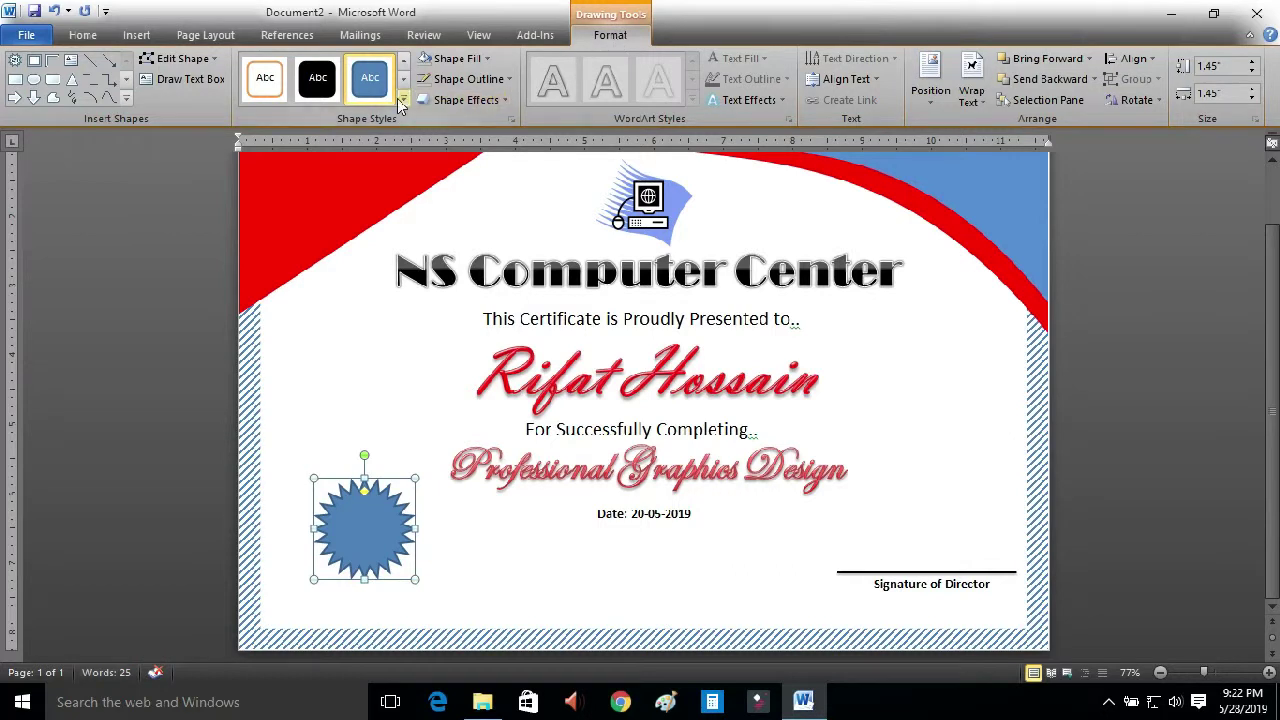
Give the star a red shape style with no outline.
{"action": "left_click", "coordinate": [403, 98]}
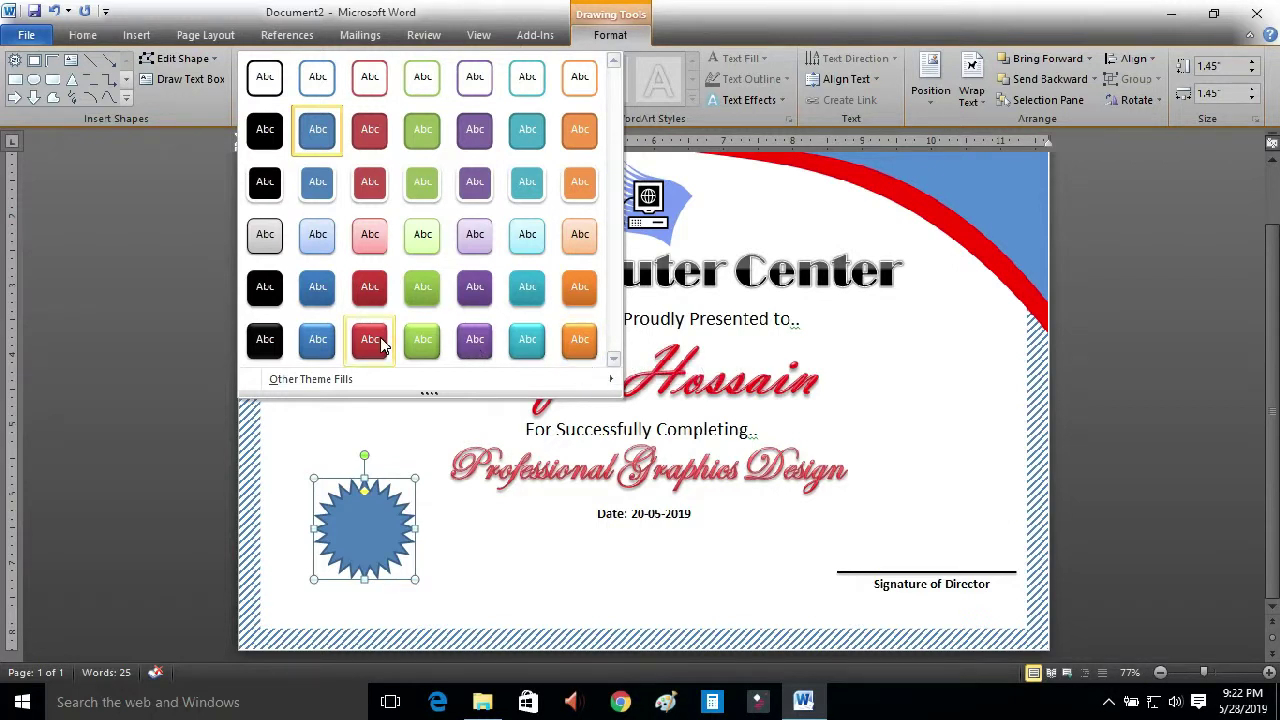
{"action": "left_click", "coordinate": [381, 343]}
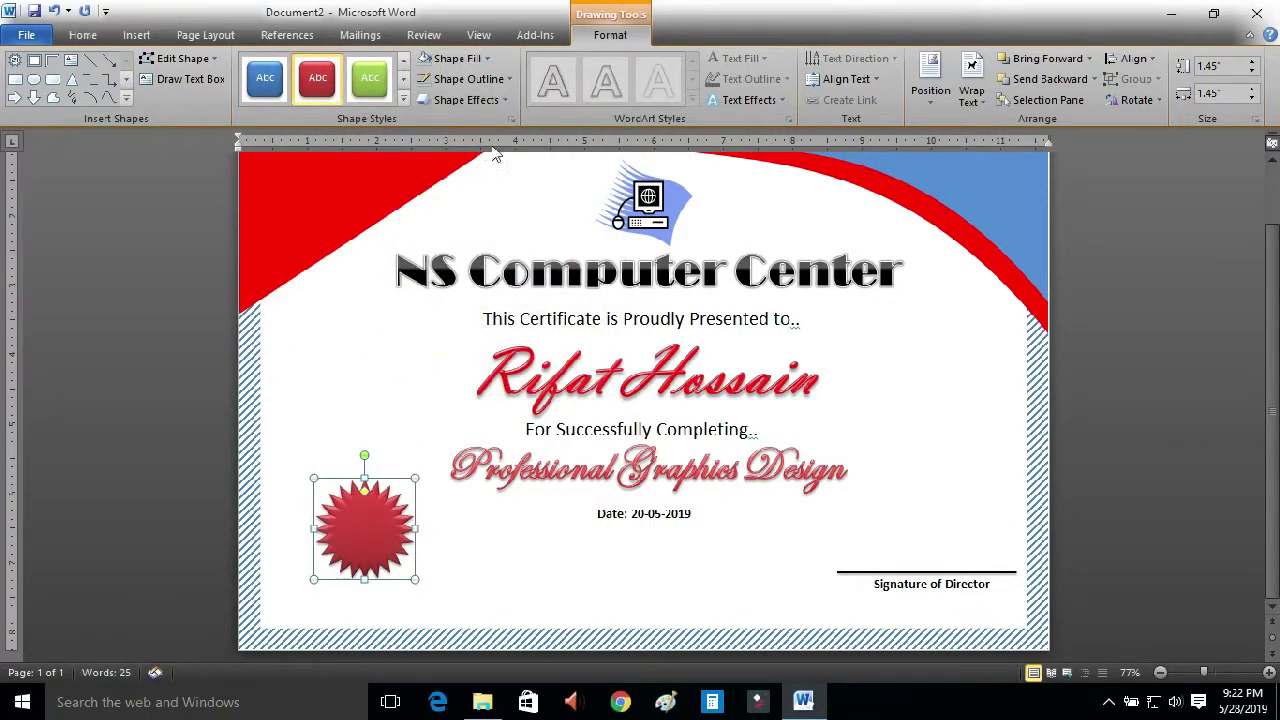
{"action": "left_click", "coordinate": [470, 79]}
{"action": "left_click", "coordinate": [500, 235]}
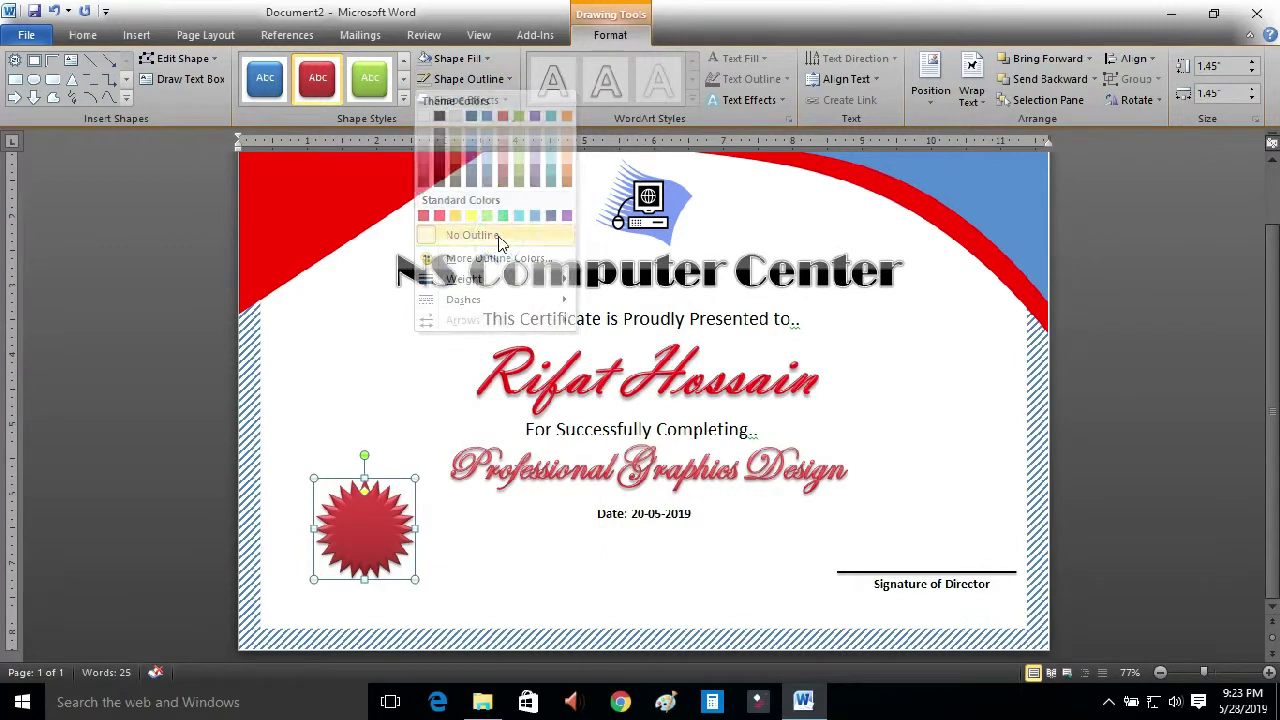
{"action": "left_click", "coordinate": [15, 79]}
Draw a small rectangle and make it solid red with no outline.
{"action": "left_click_drag", "start_coordinate": [312, 358], "coordinate": [342, 435]}
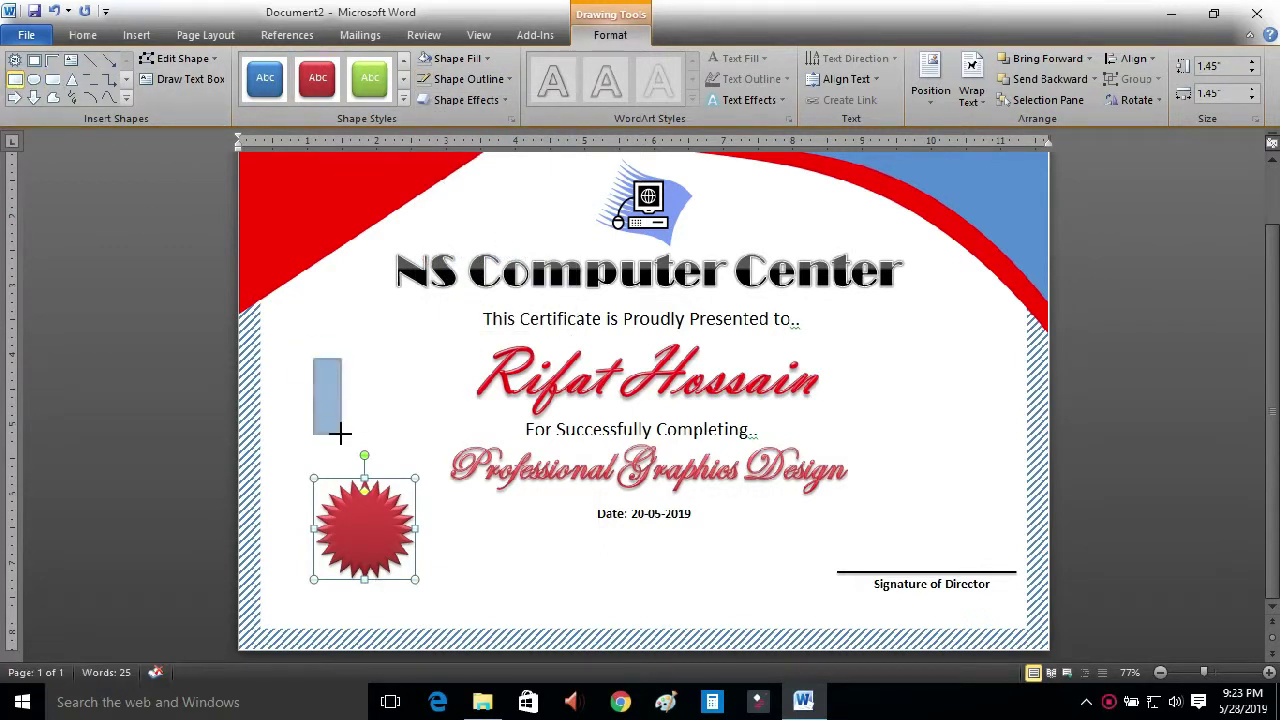
{"action": "left_click", "coordinate": [470, 79]}
{"action": "left_click", "coordinate": [487, 236]}
{"action": "left_click", "coordinate": [464, 62]}
{"action": "left_click", "coordinate": [403, 99]}
{"action": "left_click", "coordinate": [458, 58]}
{"action": "left_click", "coordinate": [441, 196]}
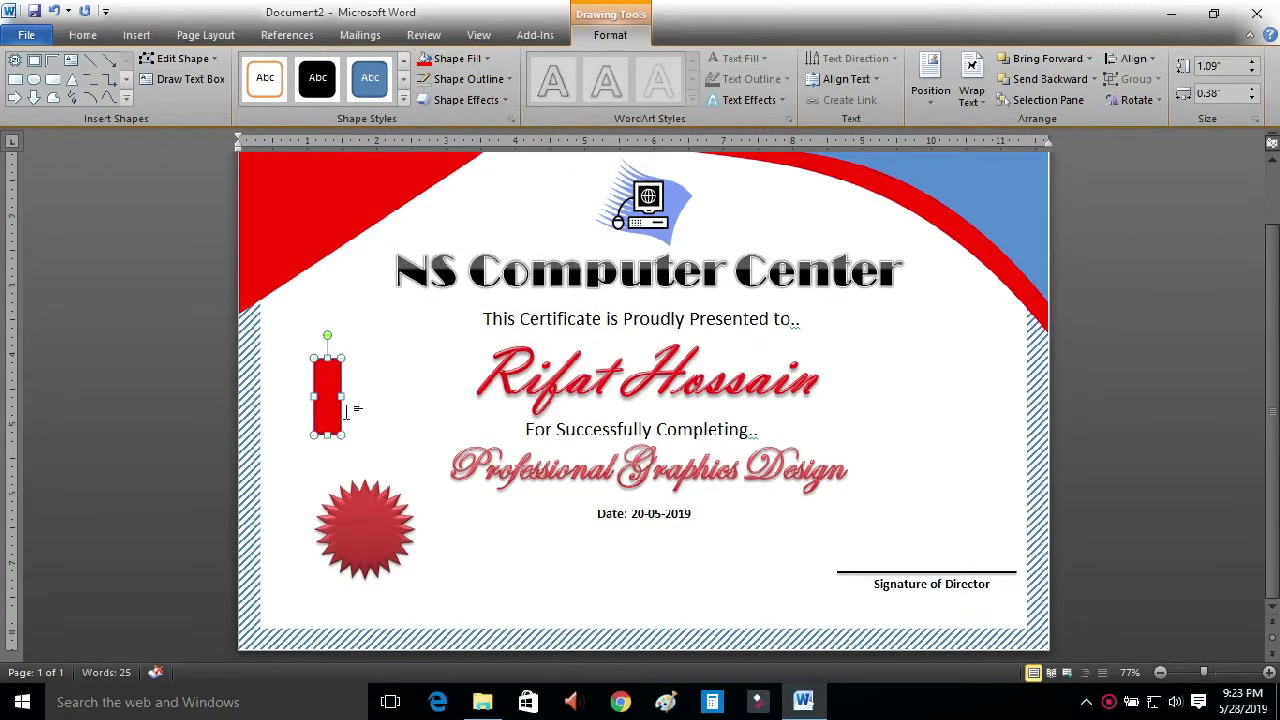
{"action": "scroll", "coordinate": [271, 546], "scroll_direction": "up", "scroll_amount": 2}
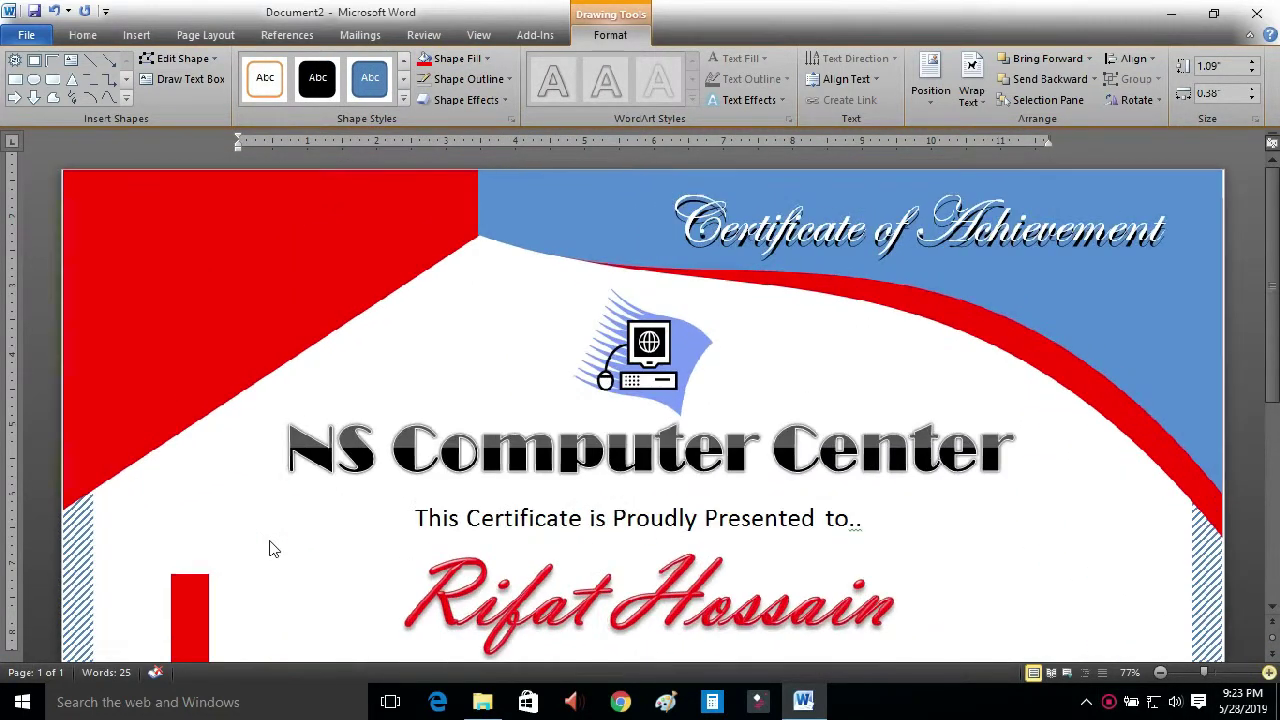
{"action": "scroll", "coordinate": [190, 400], "scroll_direction": "up", "scroll_amount": 2}
Notch the rectangle's bottom edge with Edit Points to form a ribbon tail.
{"action": "right_click", "coordinate": [190, 400]}
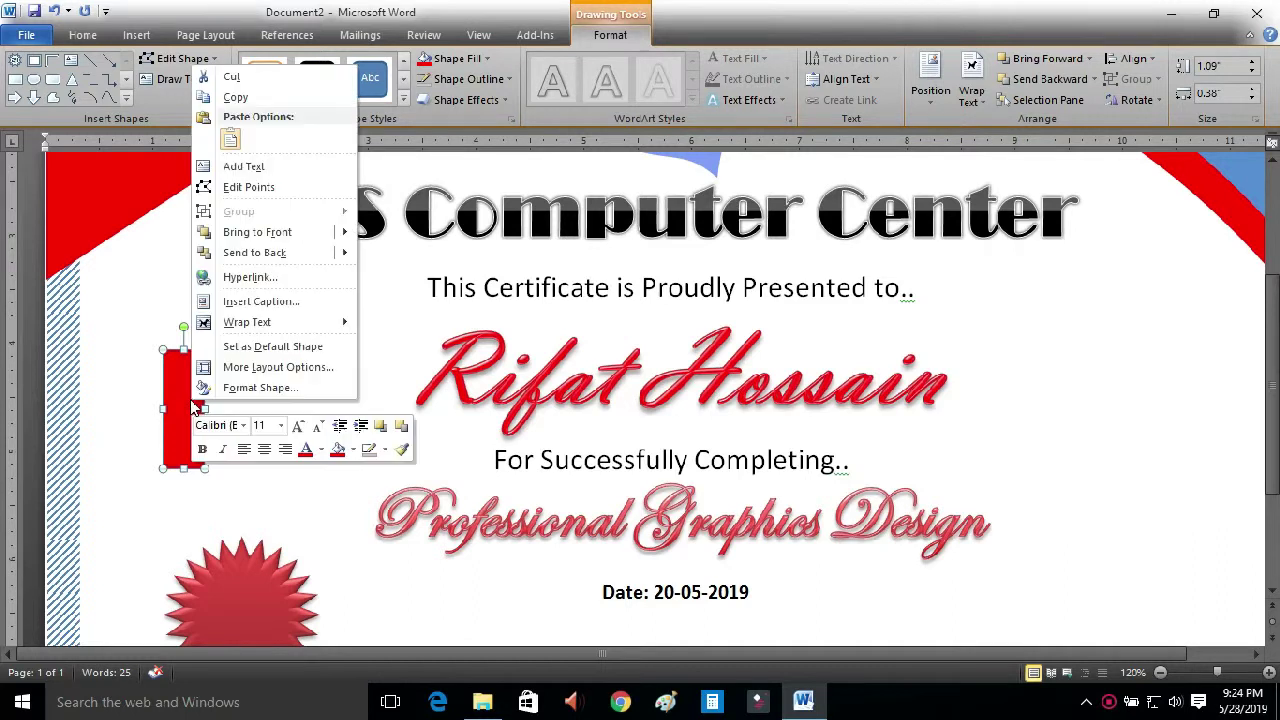
{"action": "left_click", "coordinate": [277, 190]}
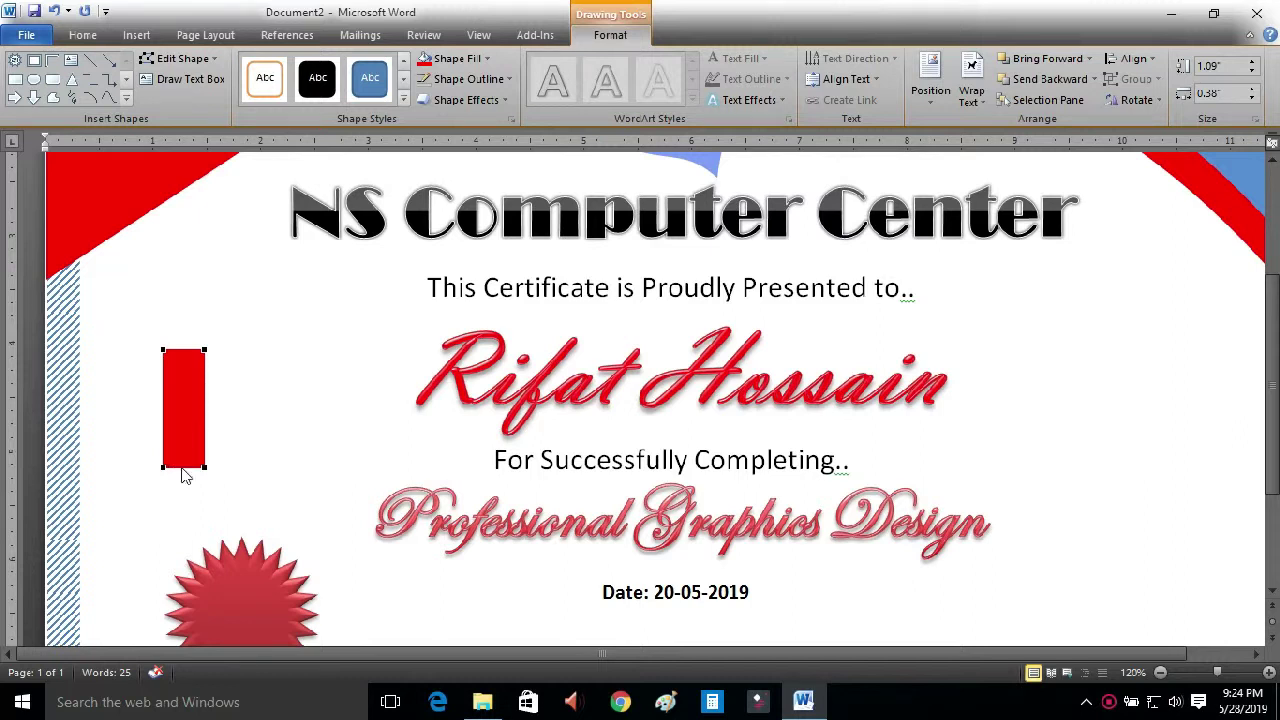
{"action": "right_click", "coordinate": [183, 476]}
{"action": "left_click", "coordinate": [204, 484]}
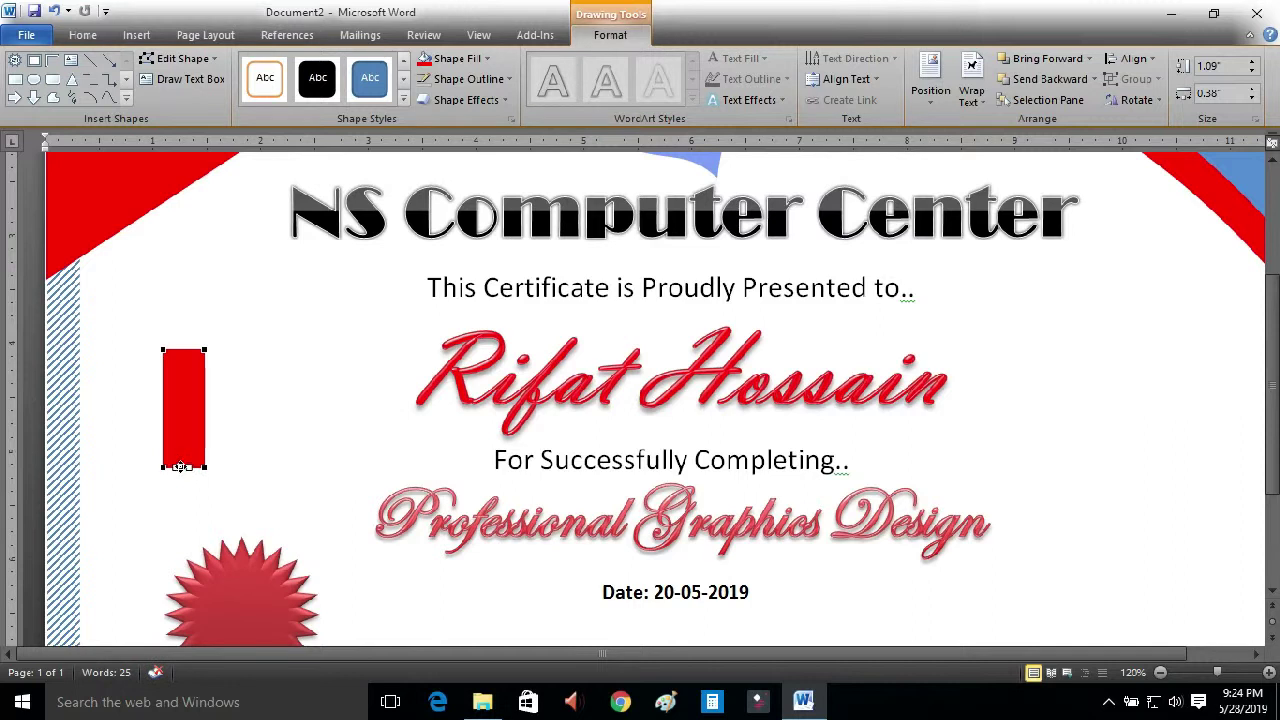
{"action": "left_click_drag", "start_coordinate": [182, 466], "coordinate": [183, 428]}
{"action": "left_click_drag", "start_coordinate": [183, 425], "coordinate": [218, 408]}
{"action": "scroll", "coordinate": [192, 250], "scroll_direction": "down", "scroll_amount": 3}
Place the ribbon under the starburst, tilt it, and add a mirrored copy.
{"action": "left_click", "coordinate": [252, 446]}
{"action": "left_click_drag", "start_coordinate": [186, 214], "coordinate": [192, 470]}
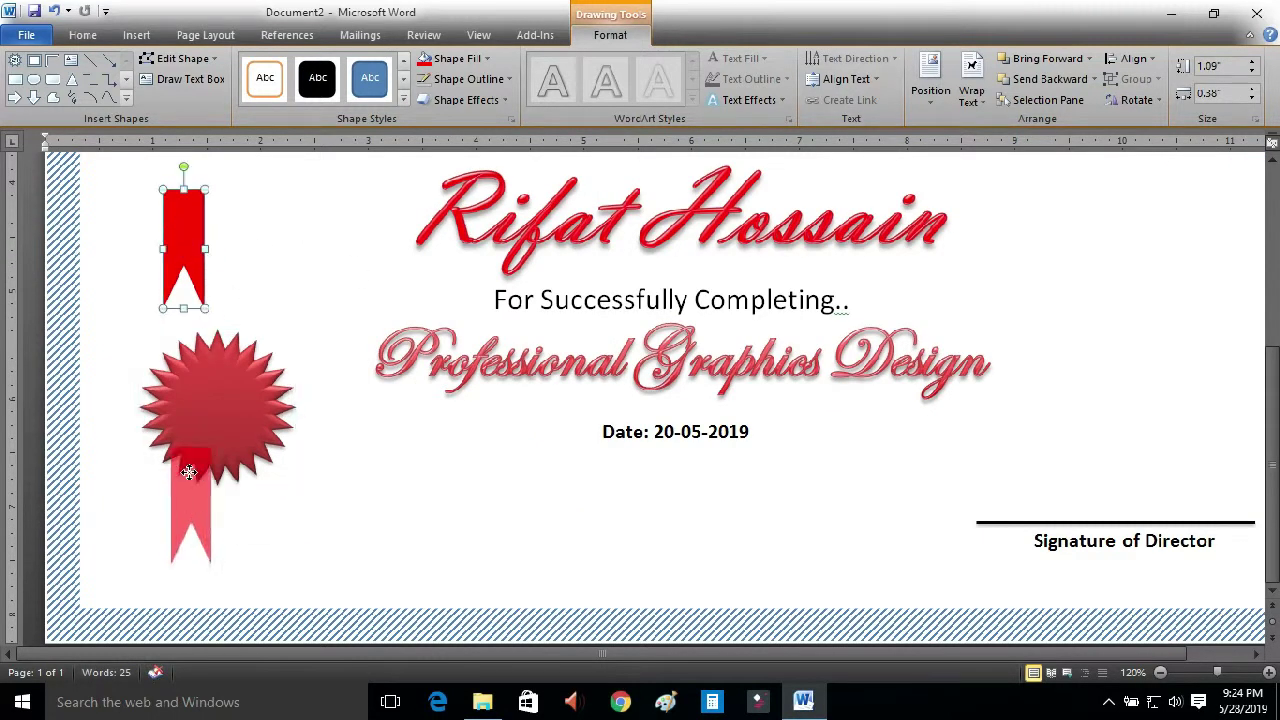
{"action": "left_click_drag", "start_coordinate": [191, 424], "coordinate": [205, 423]}
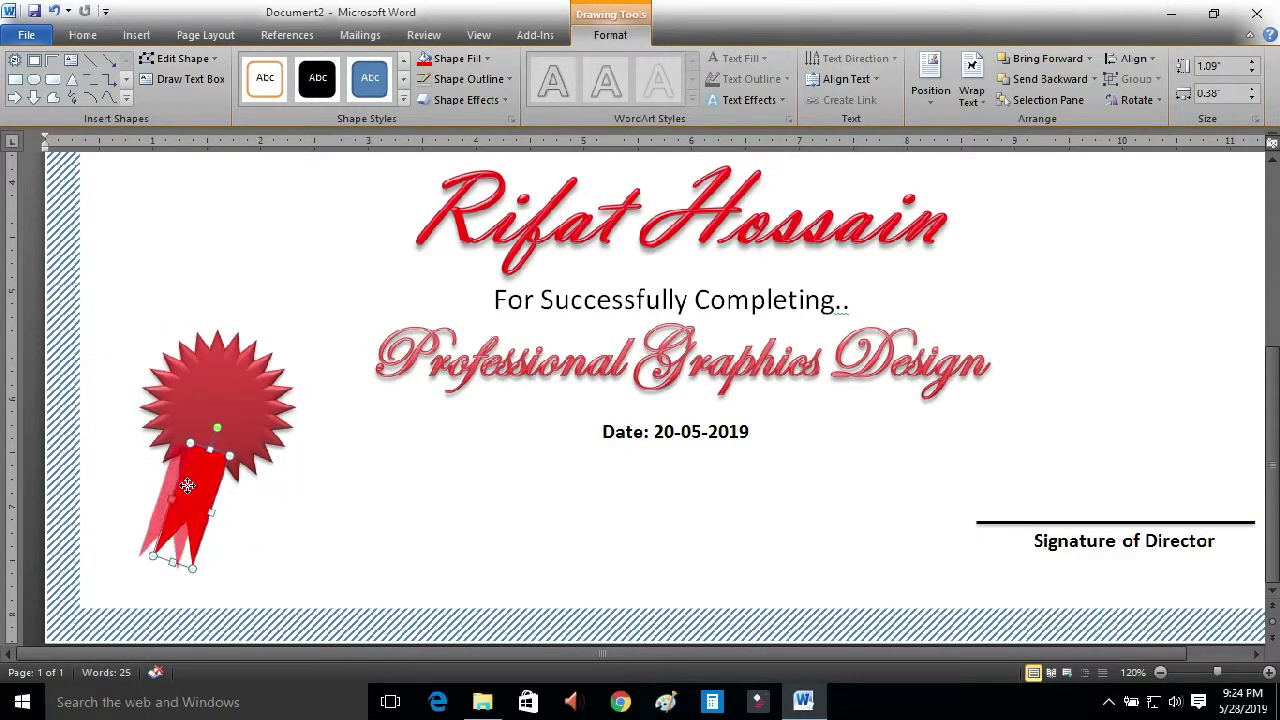
{"action": "left_click_drag", "start_coordinate": [207, 503], "coordinate": [270, 505]}
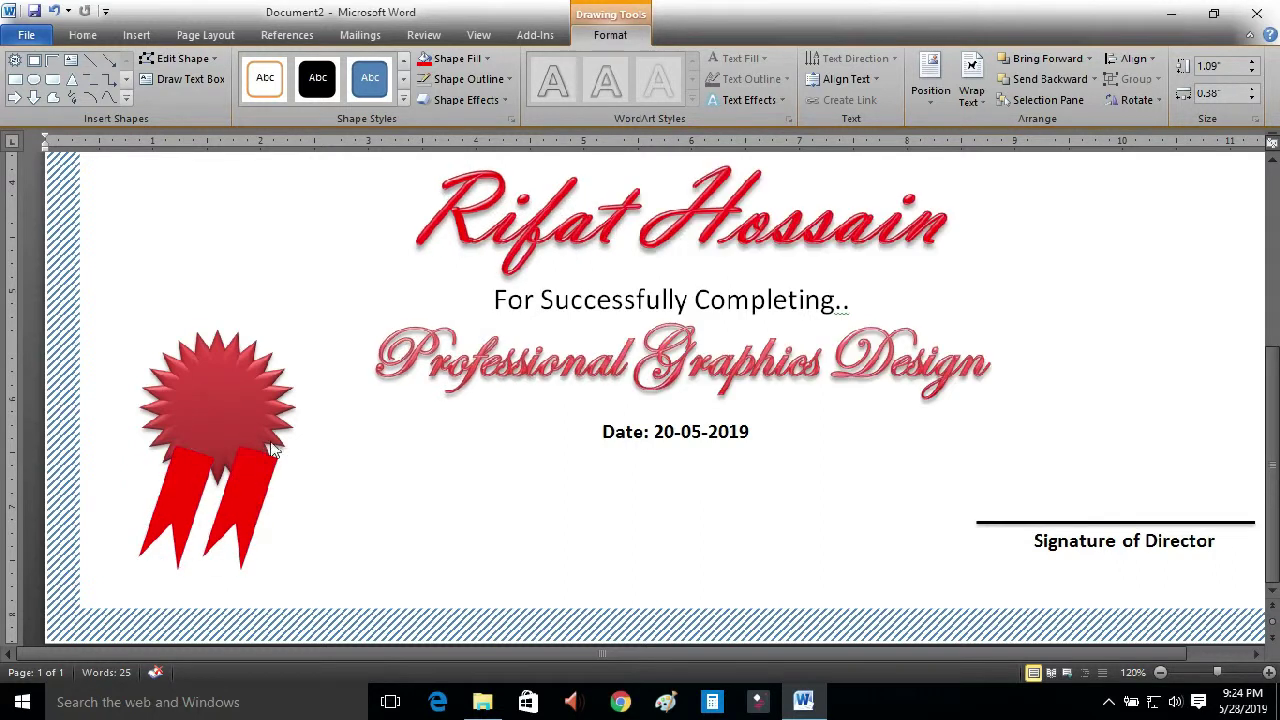
{"action": "left_click_drag", "start_coordinate": [267, 430], "coordinate": [211, 432]}
{"action": "scroll", "coordinate": [329, 509], "scroll_direction": "up", "scroll_amount": 5}
Change the starburst seal's fill to flat bright red.
{"action": "left_click", "coordinate": [329, 509]}
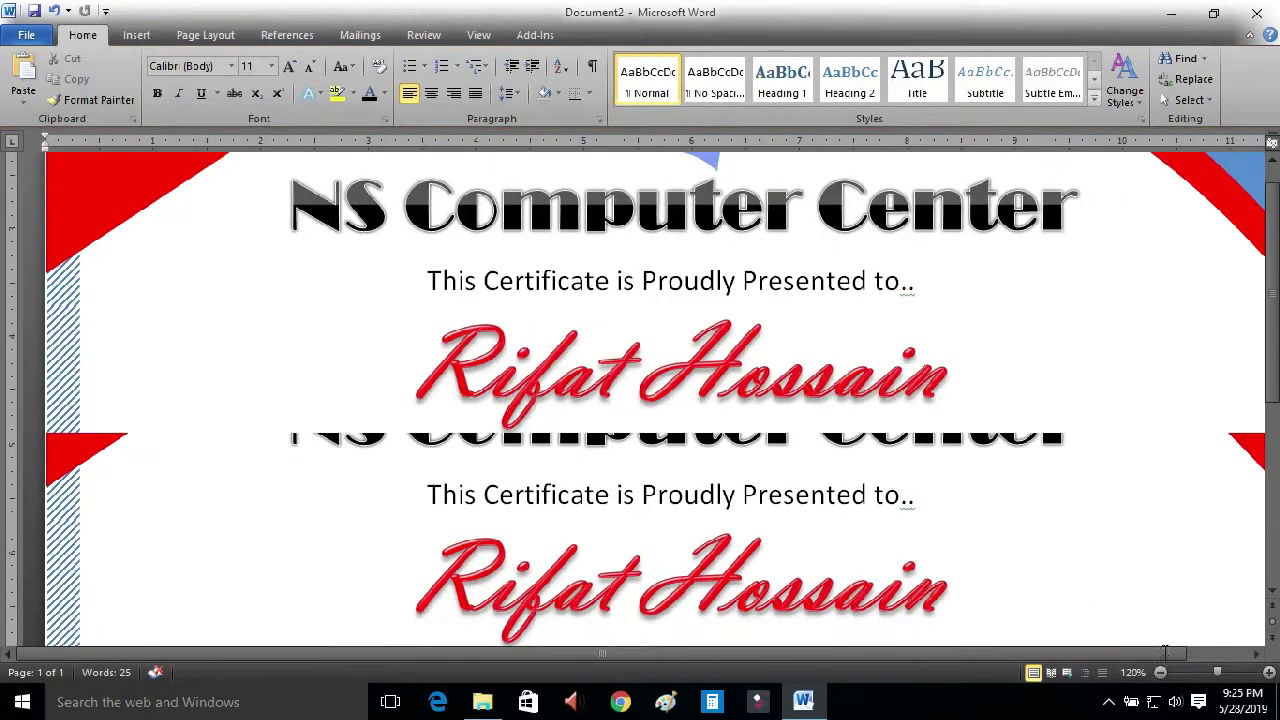
{"action": "left_click_drag", "start_coordinate": [1217, 672], "coordinate": [1209, 672]}
{"action": "scroll", "coordinate": [640, 400], "scroll_direction": "down", "scroll_amount": 3}
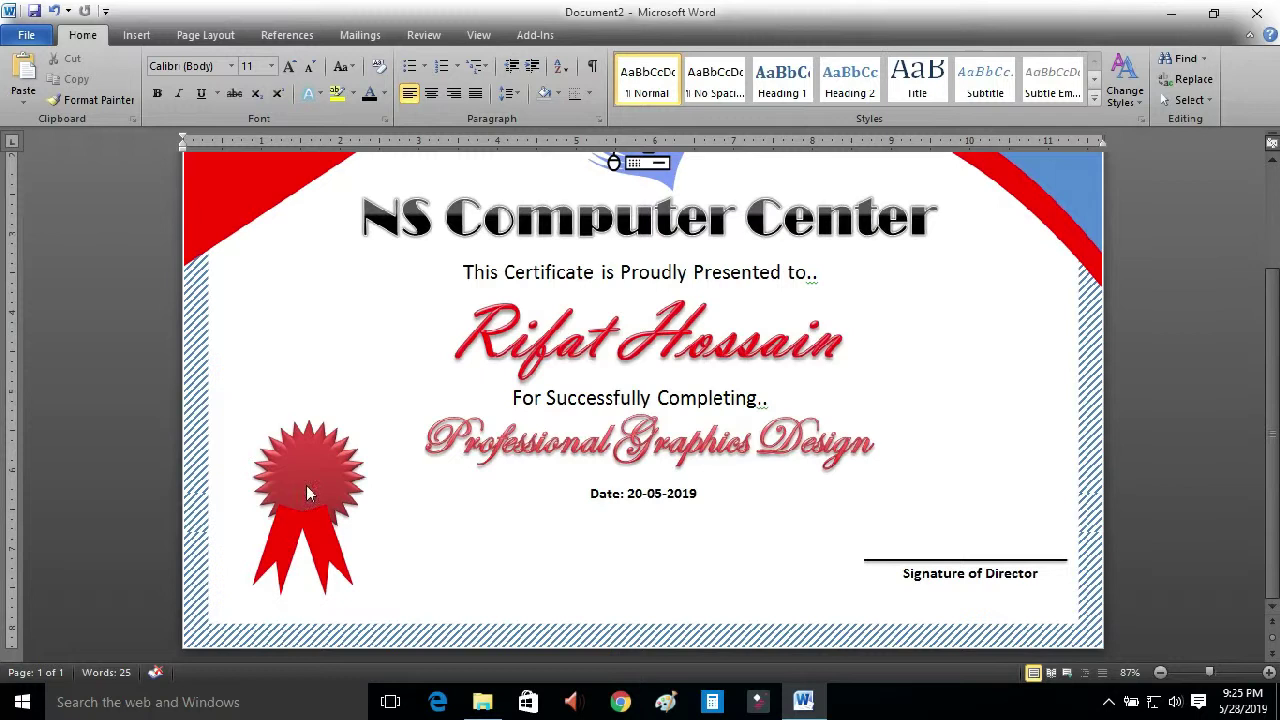
{"action": "left_click", "coordinate": [306, 490]}
{"action": "left_click", "coordinate": [610, 35]}
{"action": "left_click", "coordinate": [458, 58]}
{"action": "left_click", "coordinate": [439, 195]}
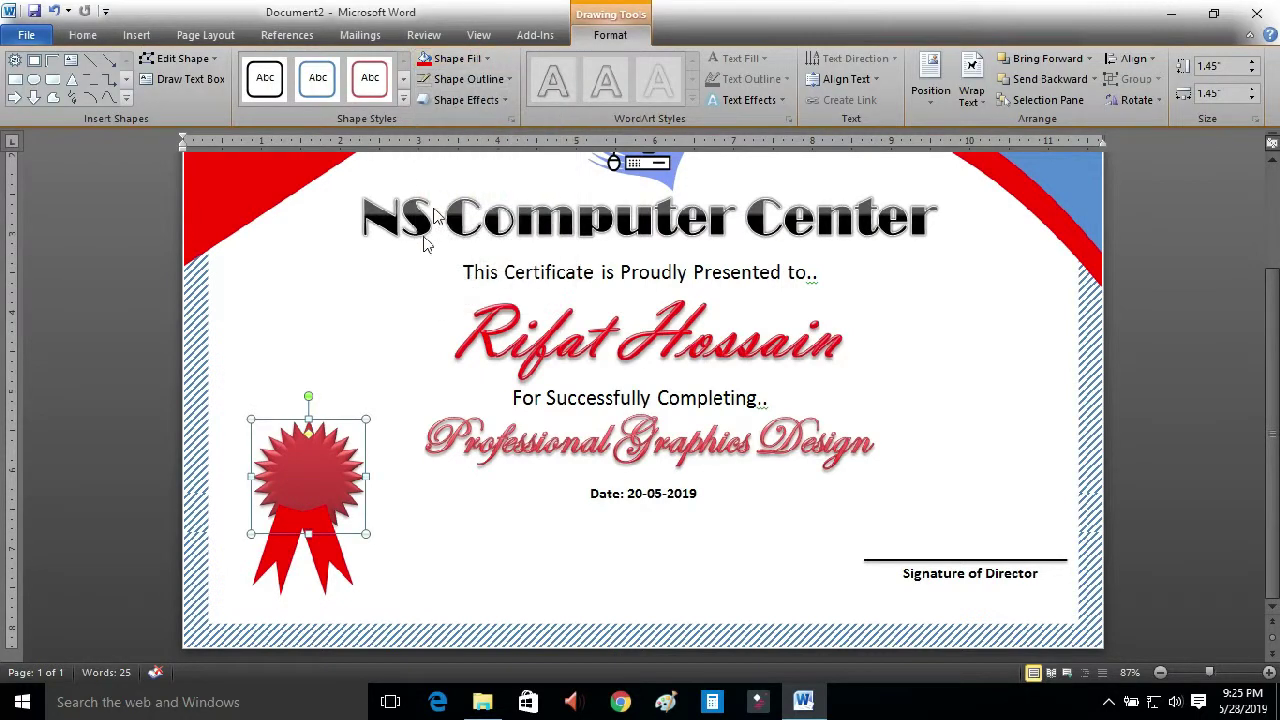
Group the two ribbon tails into one object.
{"action": "left_click", "coordinate": [310, 555]}
{"action": "left_click", "coordinate": [283, 562], "text": "shift"}
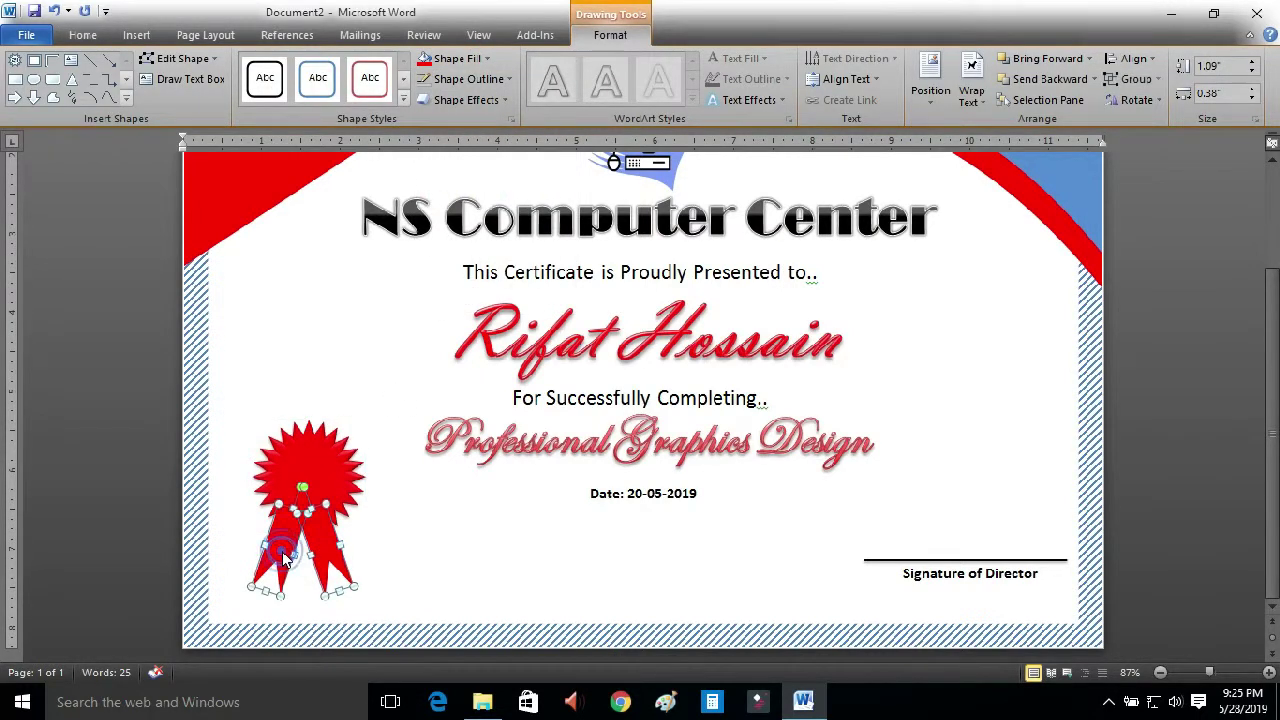
{"action": "right_click", "coordinate": [283, 563]}
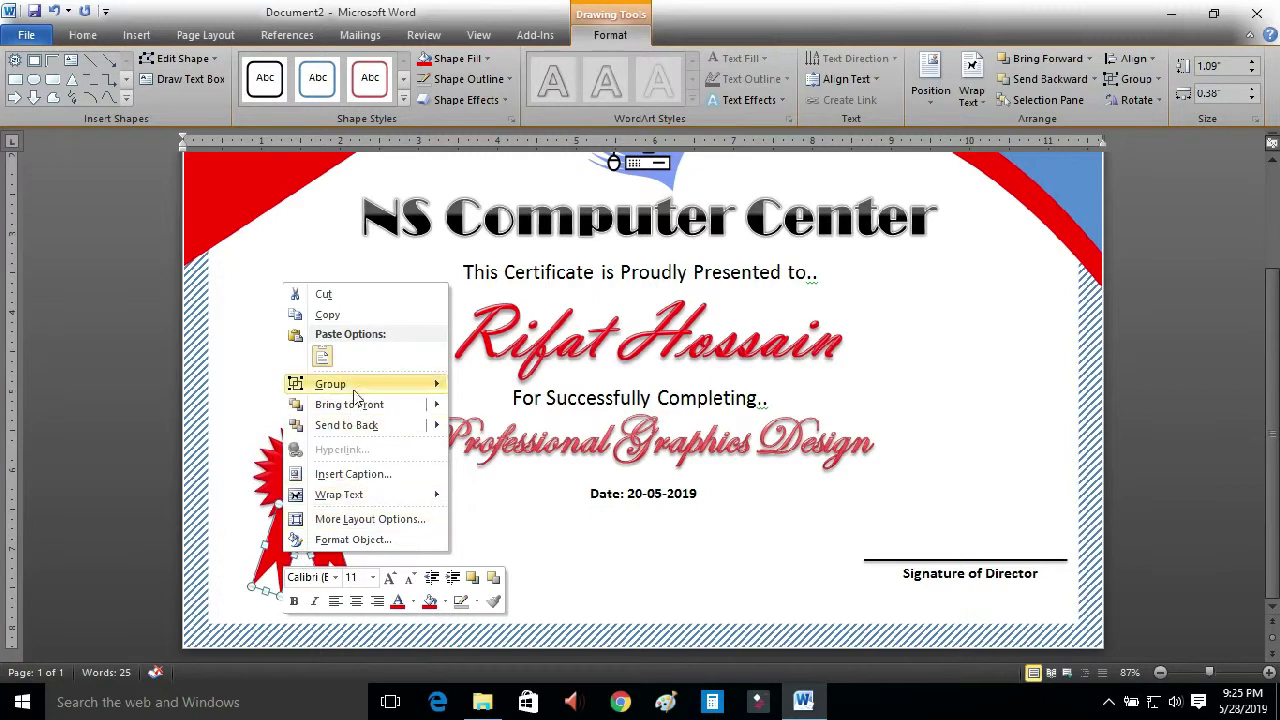
{"action": "left_click", "coordinate": [490, 384]}
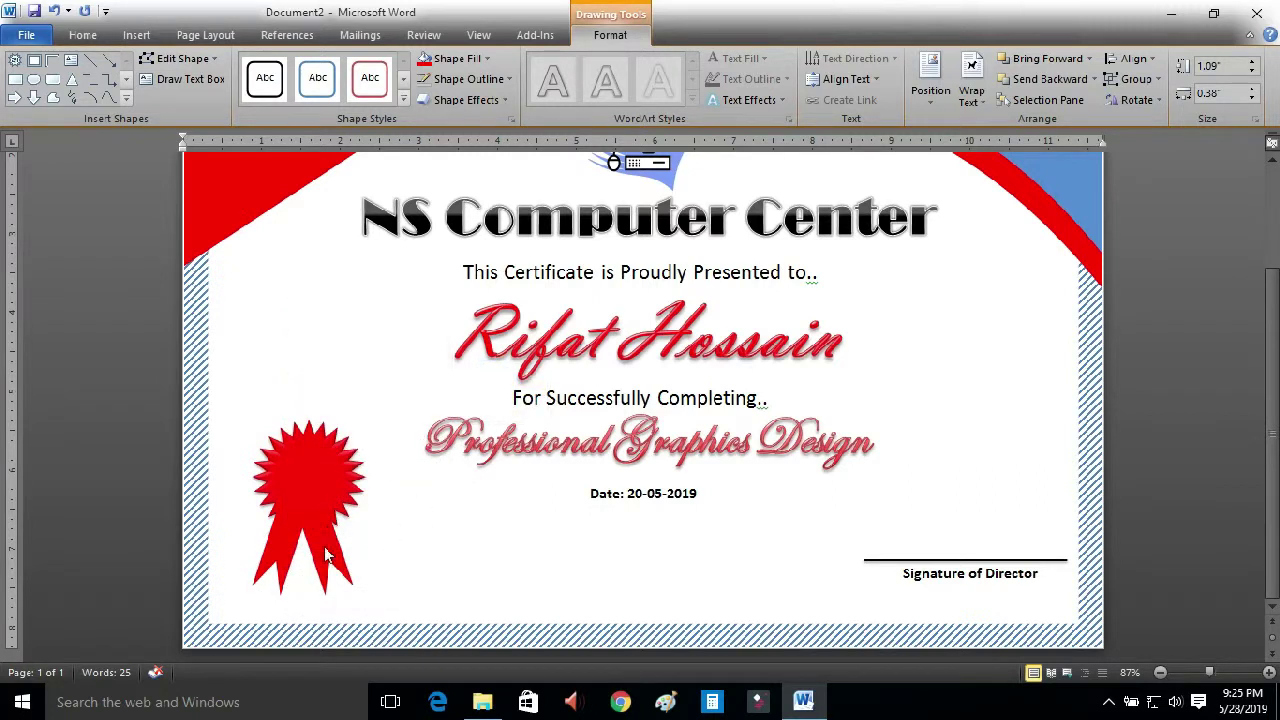
Align Center the grouped ribbons with the starburst.
{"action": "left_click", "coordinate": [333, 562]}
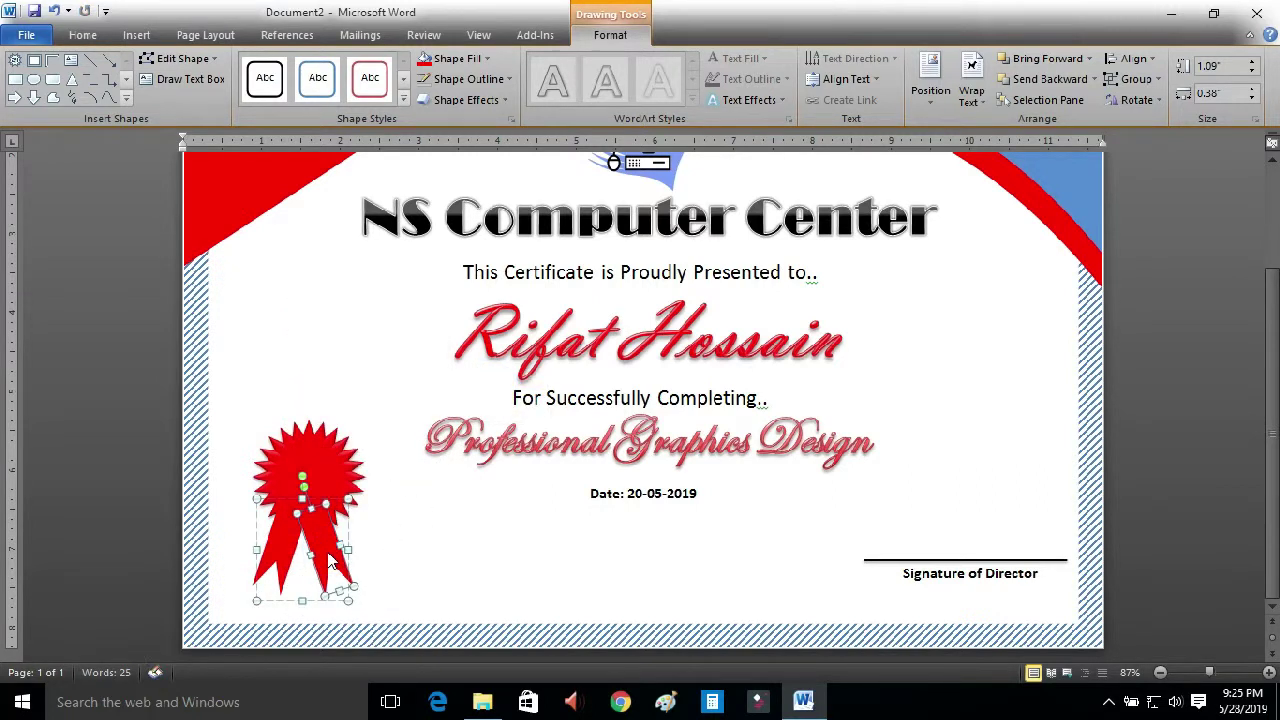
{"action": "left_click", "coordinate": [328, 462], "text": "shift"}
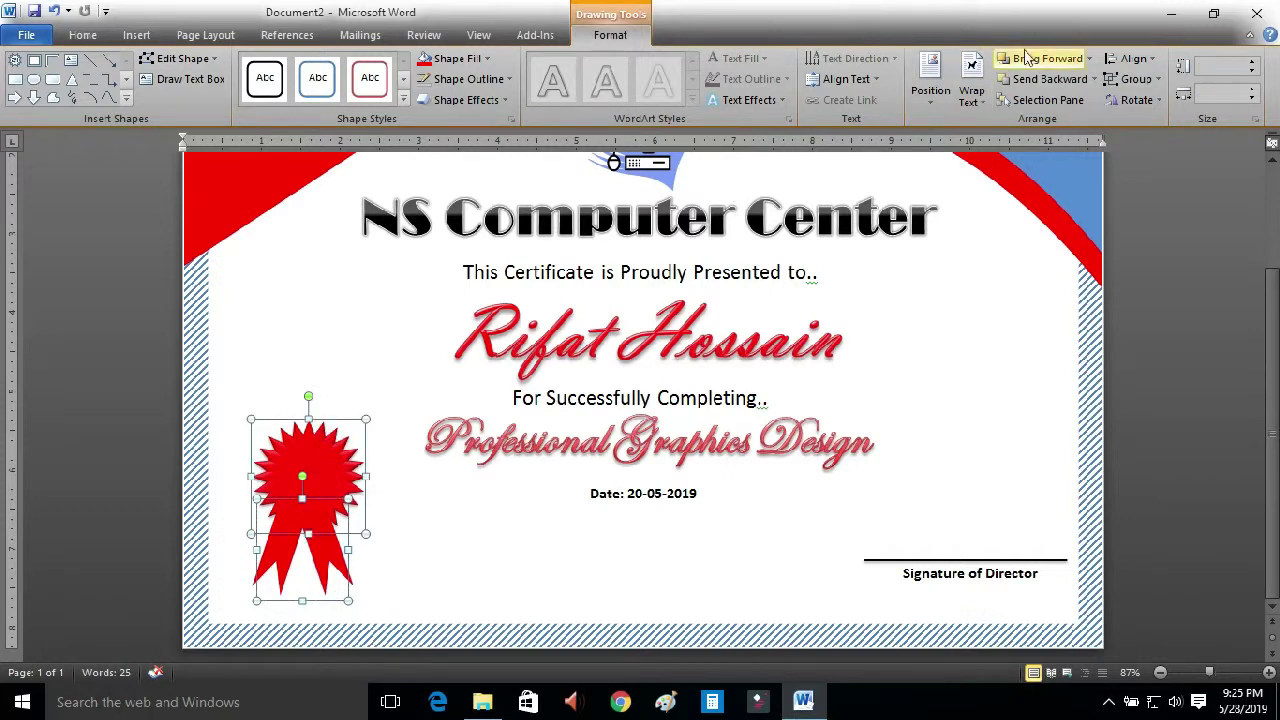
{"action": "left_click", "coordinate": [1133, 58]}
{"action": "left_click", "coordinate": [1162, 102]}
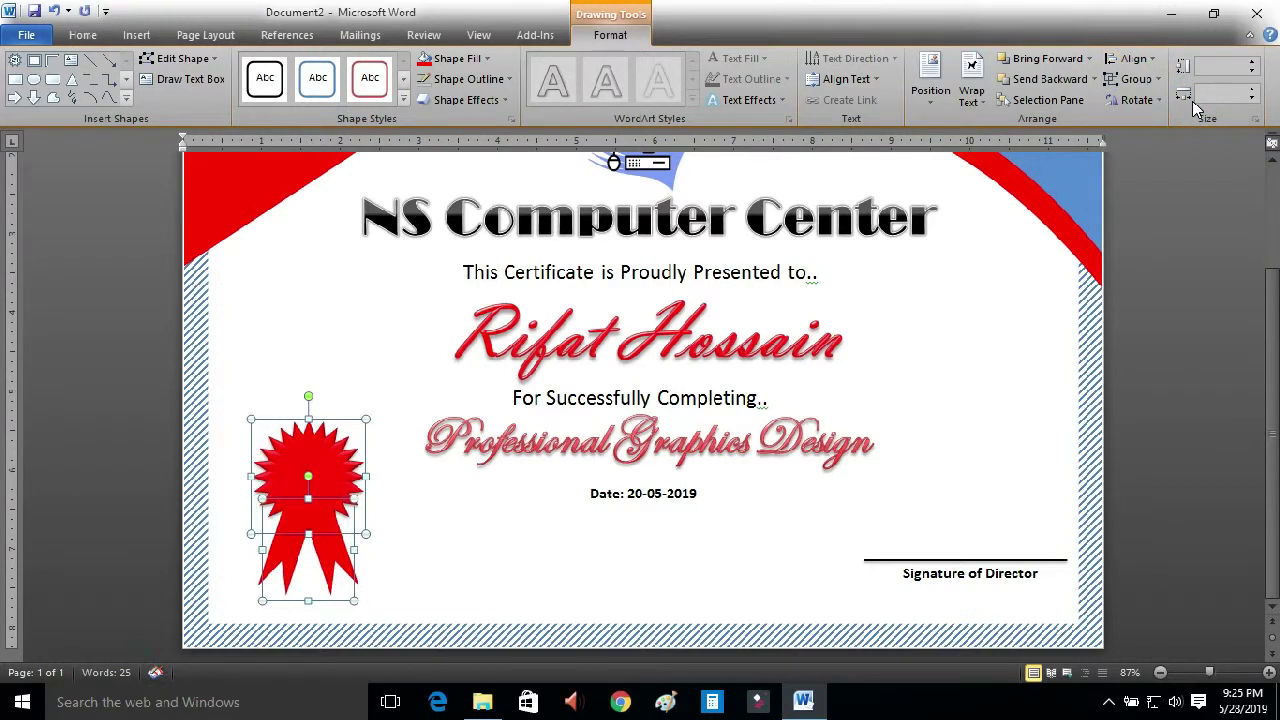
{"action": "left_click", "coordinate": [424, 574]}
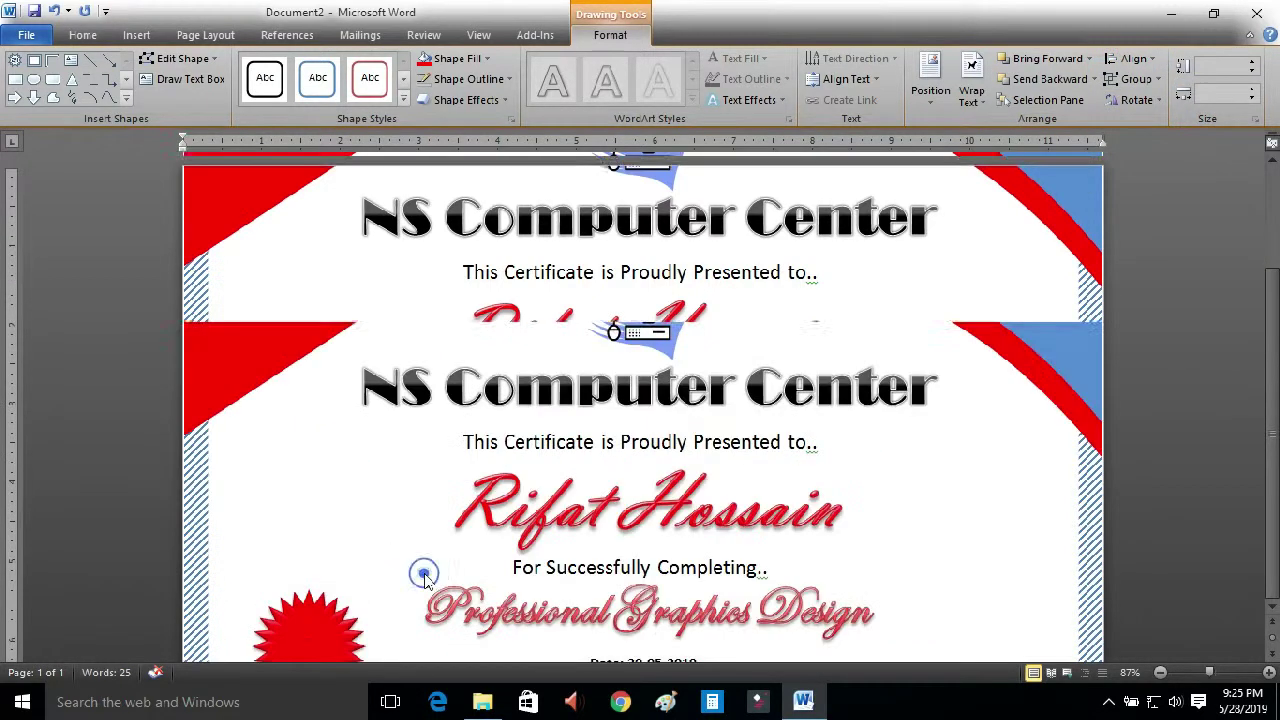
{"action": "left_click", "coordinate": [136, 35]}
{"action": "left_click", "coordinate": [276, 90]}
Draw a circle and centre it on the starburst seal.
{"action": "left_click", "coordinate": [414, 134]}
{"action": "left_click_drag", "start_coordinate": [284, 444], "coordinate": [355, 515]}
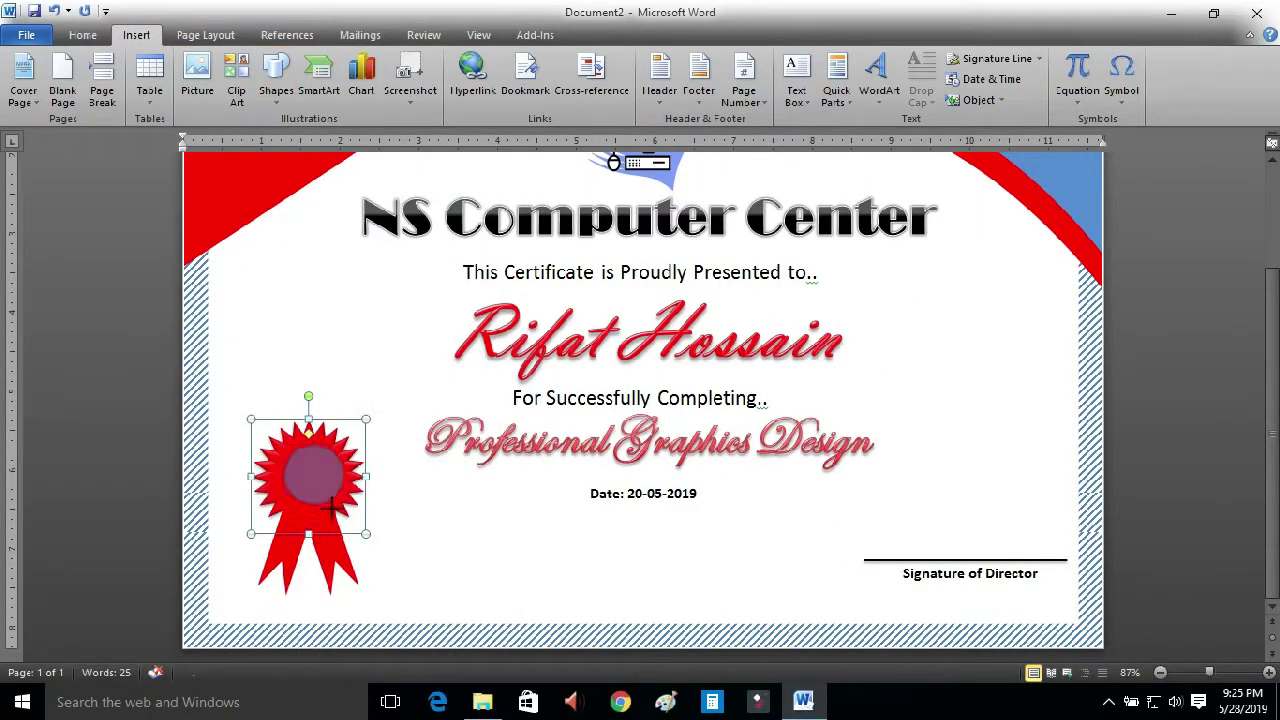
{"action": "left_click", "coordinate": [242, 404]}
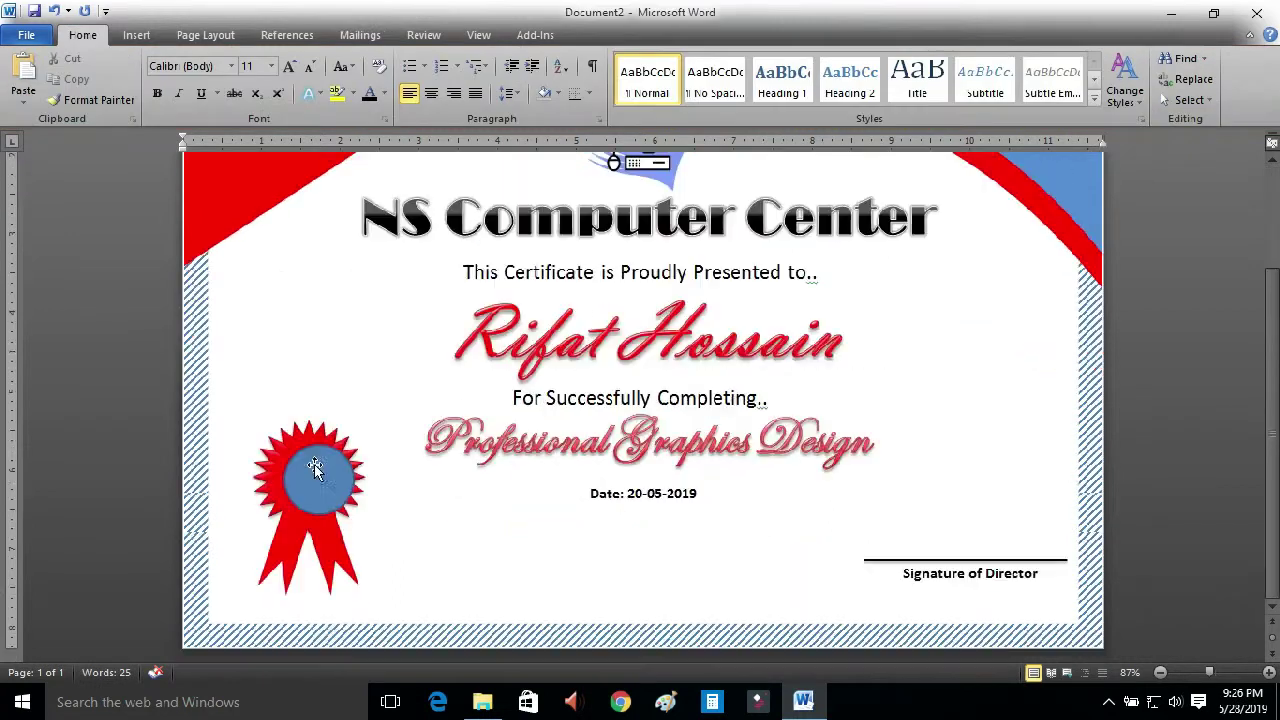
{"action": "left_click", "coordinate": [284, 452]}
{"action": "left_click", "coordinate": [316, 471], "text": "shift"}
{"action": "left_click", "coordinate": [1135, 58]}
{"action": "left_click", "coordinate": [1155, 98]}
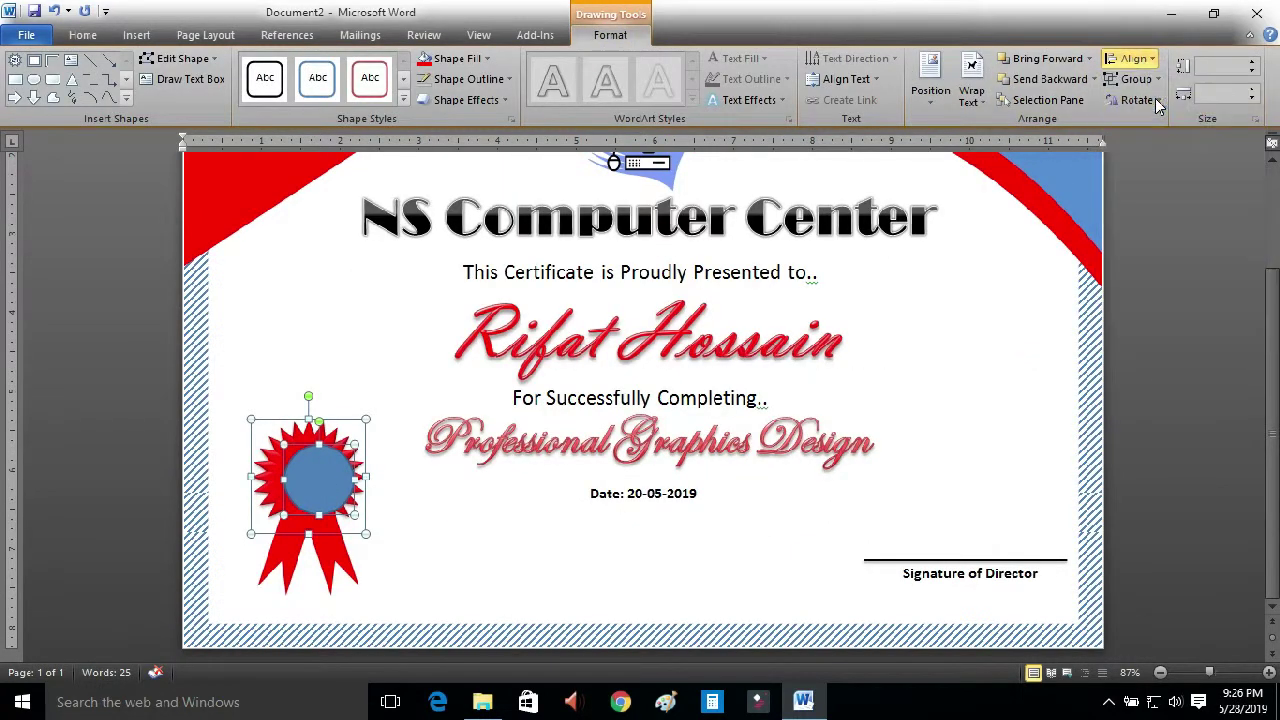
Remove the blue circle's outline.
{"action": "left_click", "coordinate": [303, 309]}
{"action": "left_click", "coordinate": [308, 488]}
{"action": "left_click", "coordinate": [610, 40]}
{"action": "left_click", "coordinate": [605, 103]}
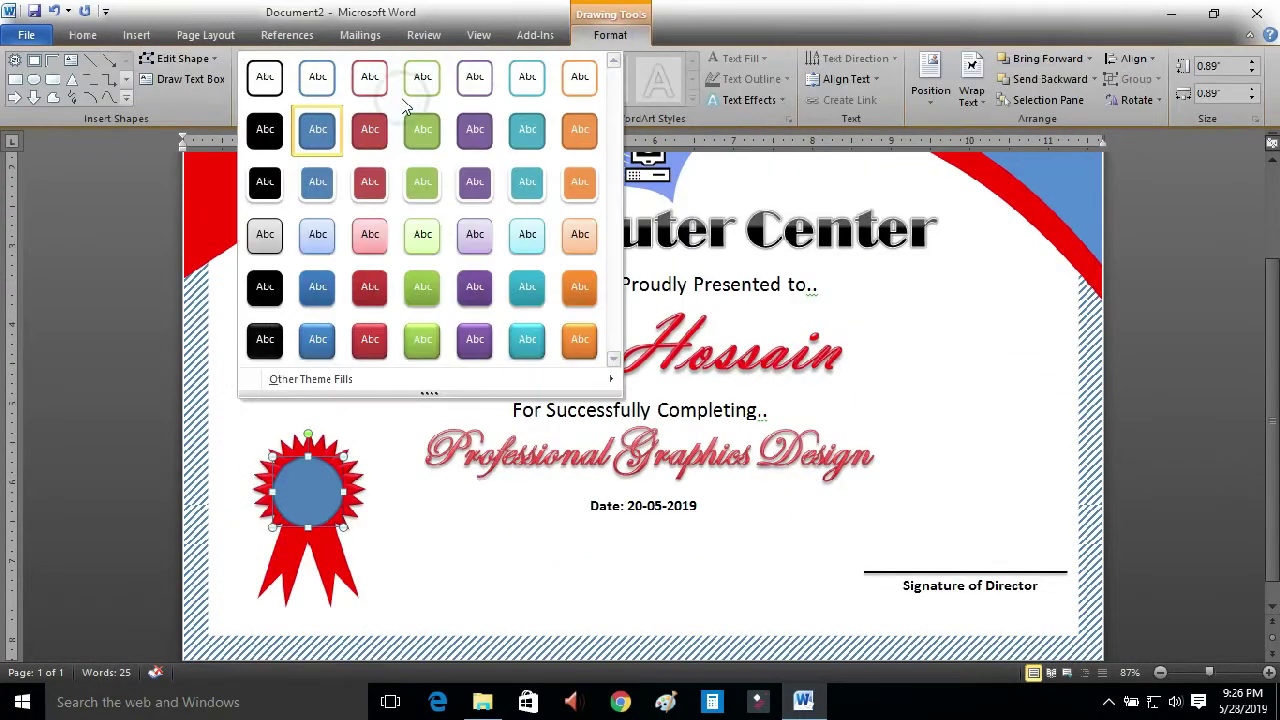
{"action": "left_click", "coordinate": [457, 58]}
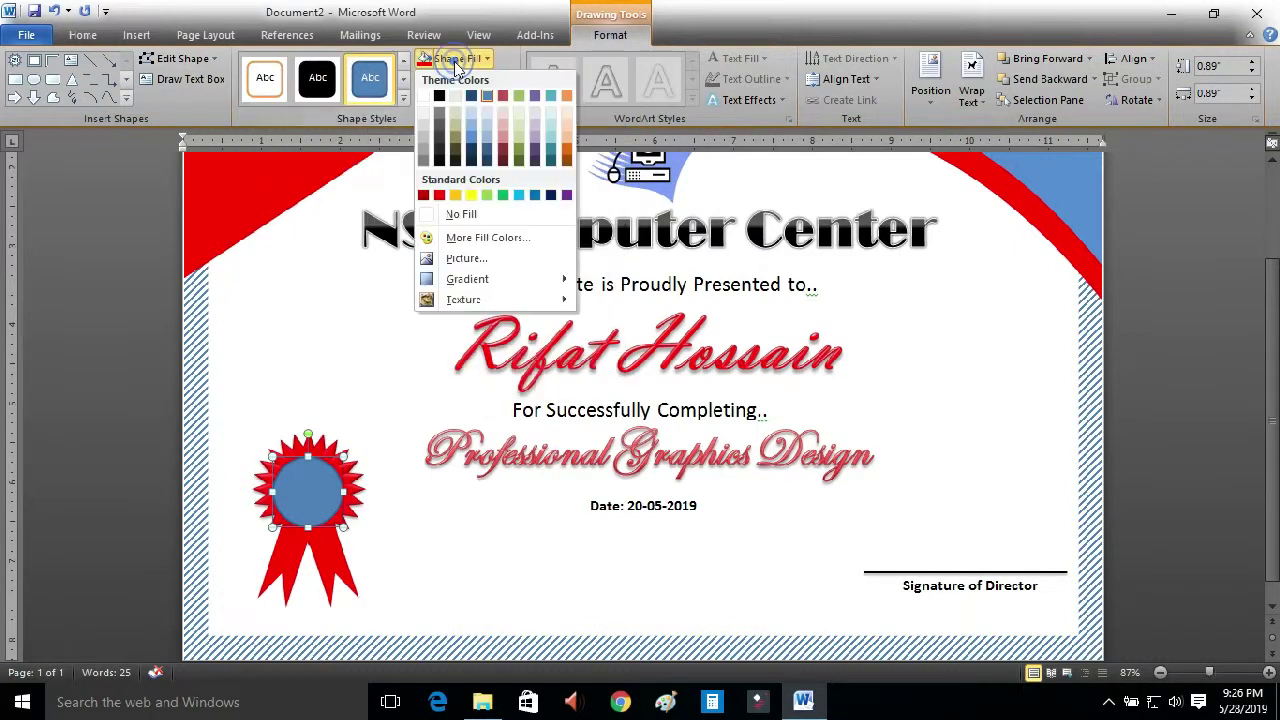
{"action": "left_click", "coordinate": [470, 78]}
{"action": "left_click", "coordinate": [491, 243]}
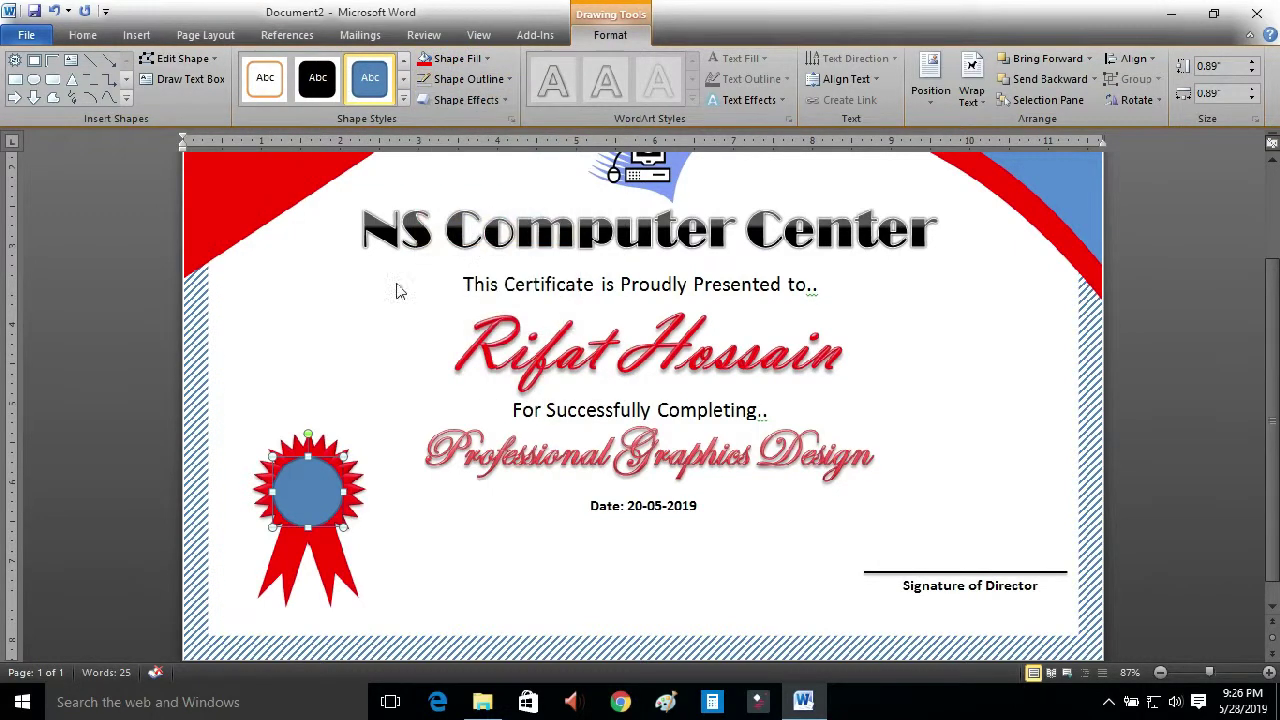
Give the blue circle an outer shadow effect.
{"action": "left_click", "coordinate": [366, 357]}
{"action": "left_click", "coordinate": [312, 481]}
{"action": "left_click", "coordinate": [610, 35]}
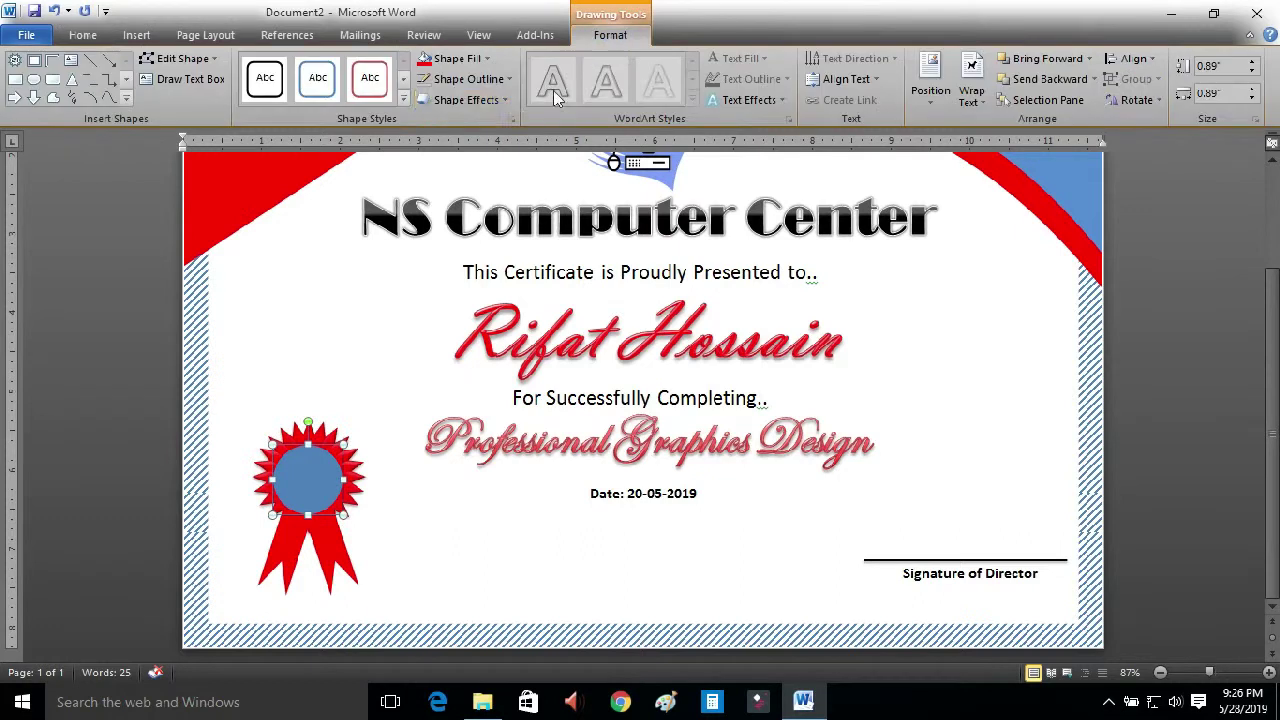
{"action": "left_click", "coordinate": [466, 100]}
{"action": "mouse_move", "coordinate": [477, 177]}
{"action": "left_click", "coordinate": [624, 266]}
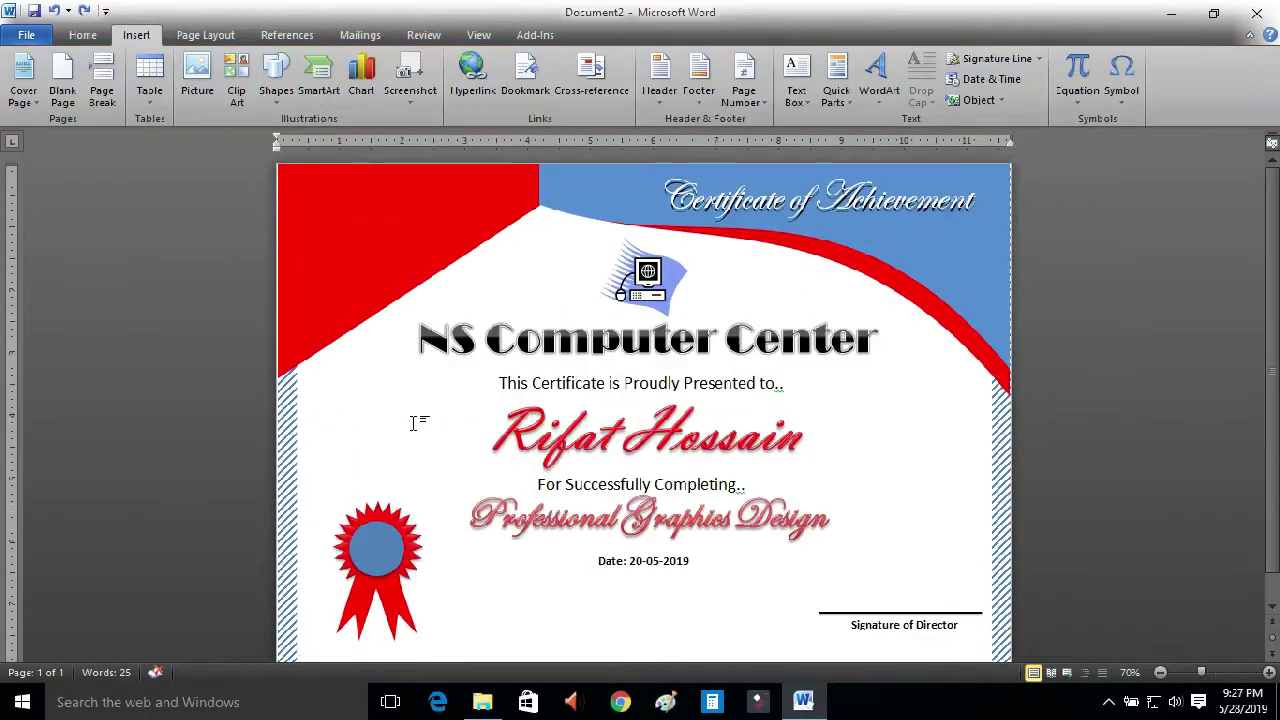
Draw a small text box left of the recipient's name and insert a √ symbol.
{"action": "left_click", "coordinate": [276, 80]}
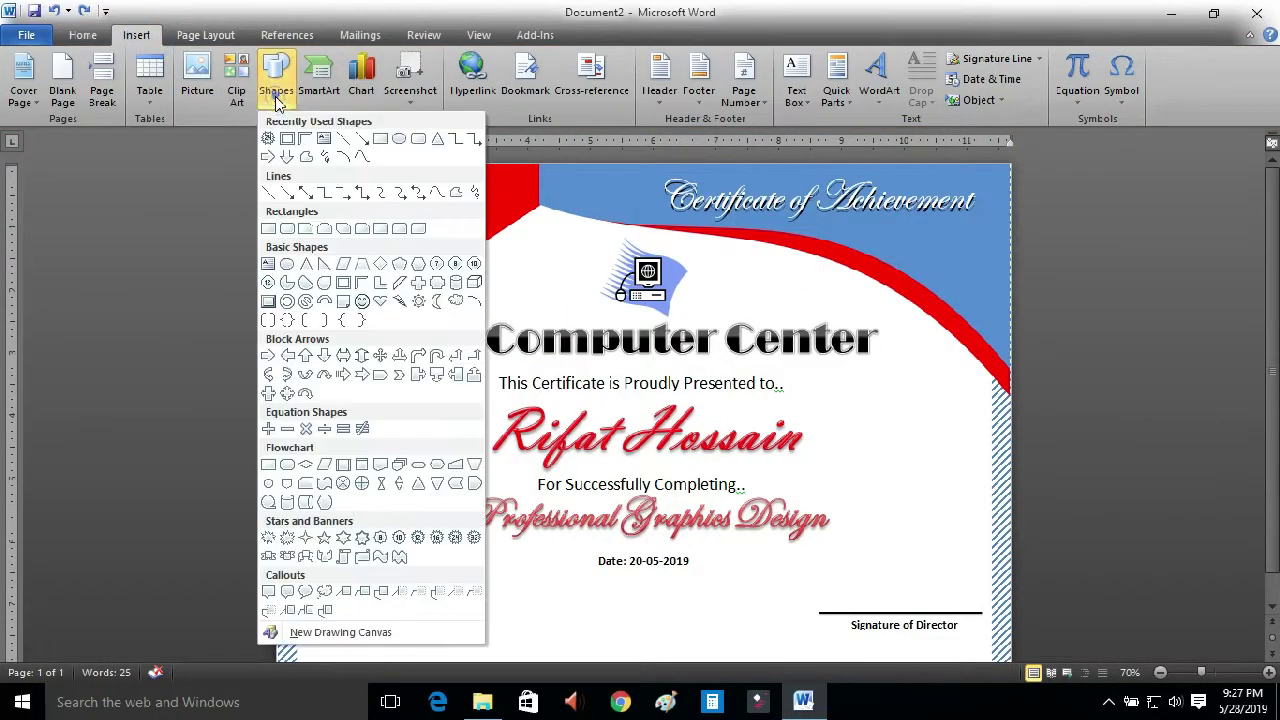
{"action": "left_click", "coordinate": [322, 140]}
{"action": "left_click_drag", "start_coordinate": [332, 416], "coordinate": [409, 462]}
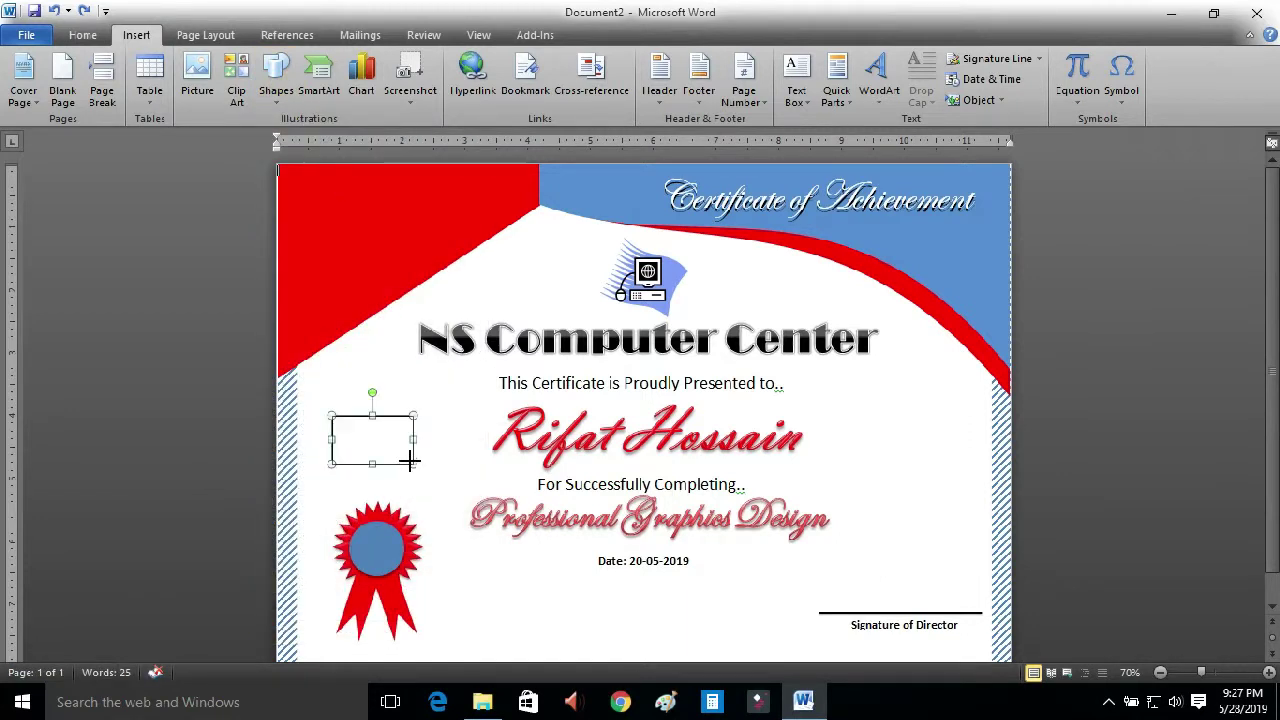
{"action": "left_click", "coordinate": [1136, 99]}
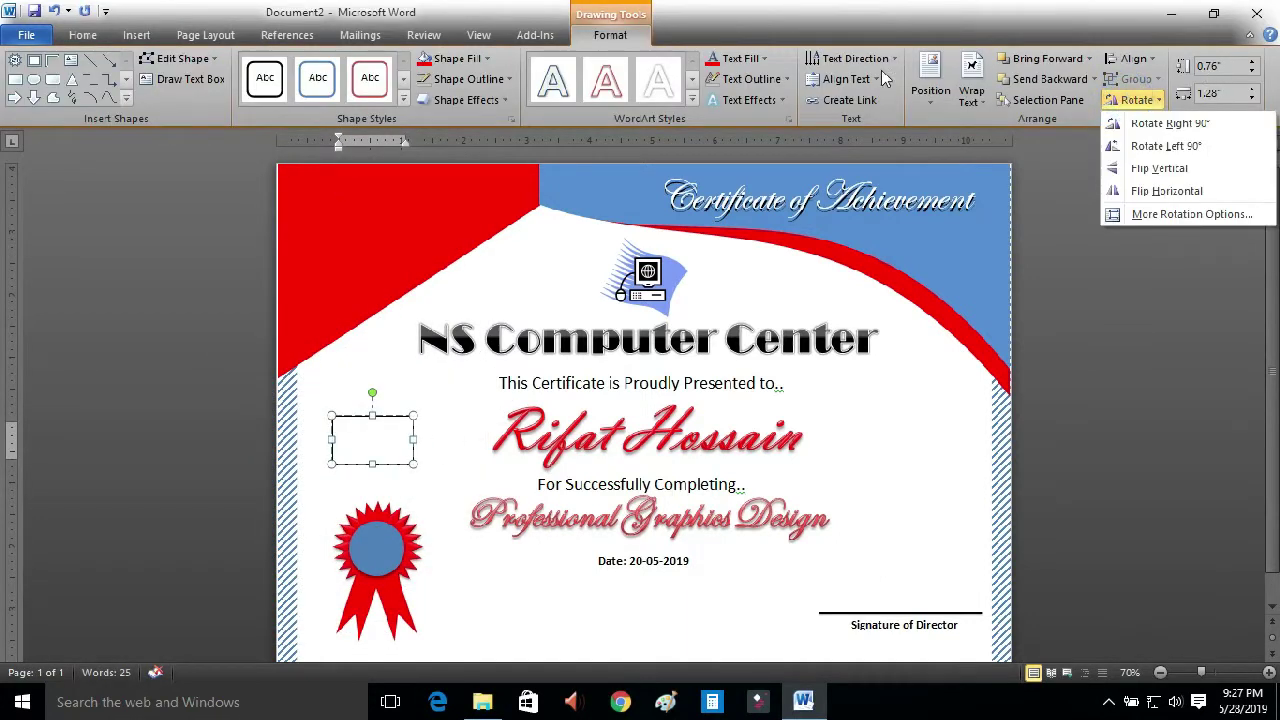
{"action": "left_click", "coordinate": [140, 35]}
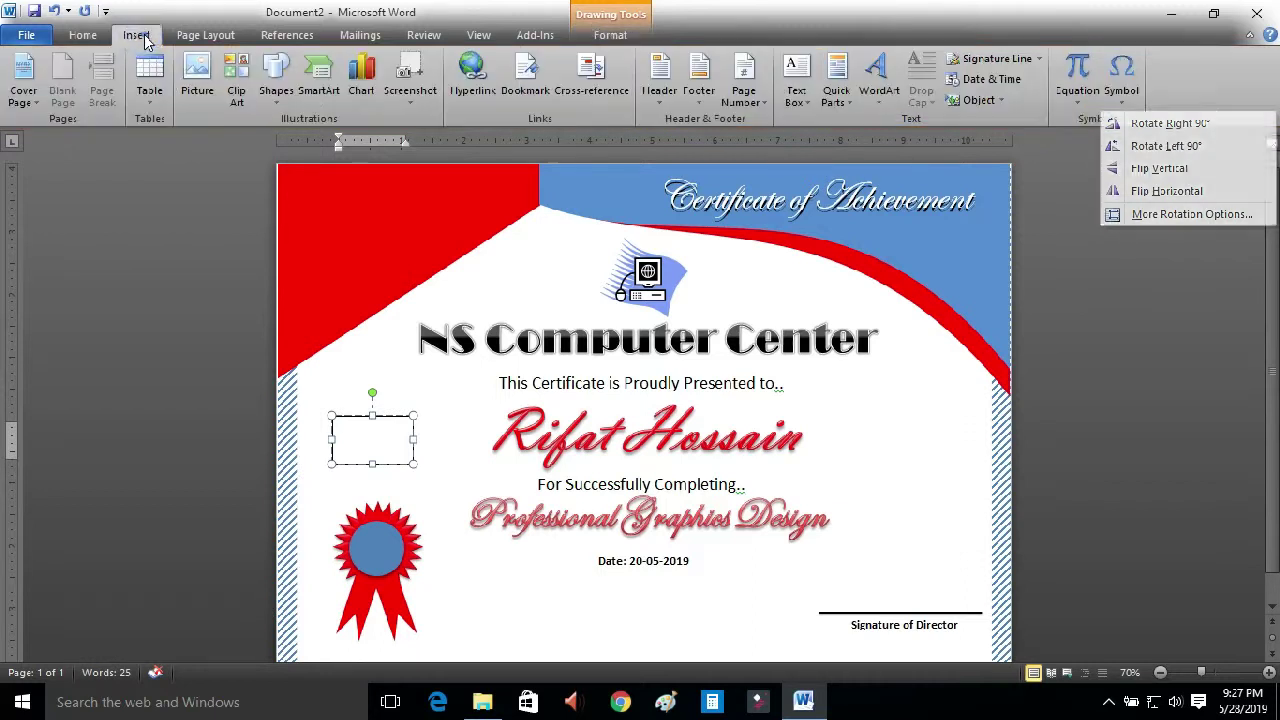
{"action": "left_click", "coordinate": [1121, 96]}
{"action": "left_click", "coordinate": [1118, 130]}
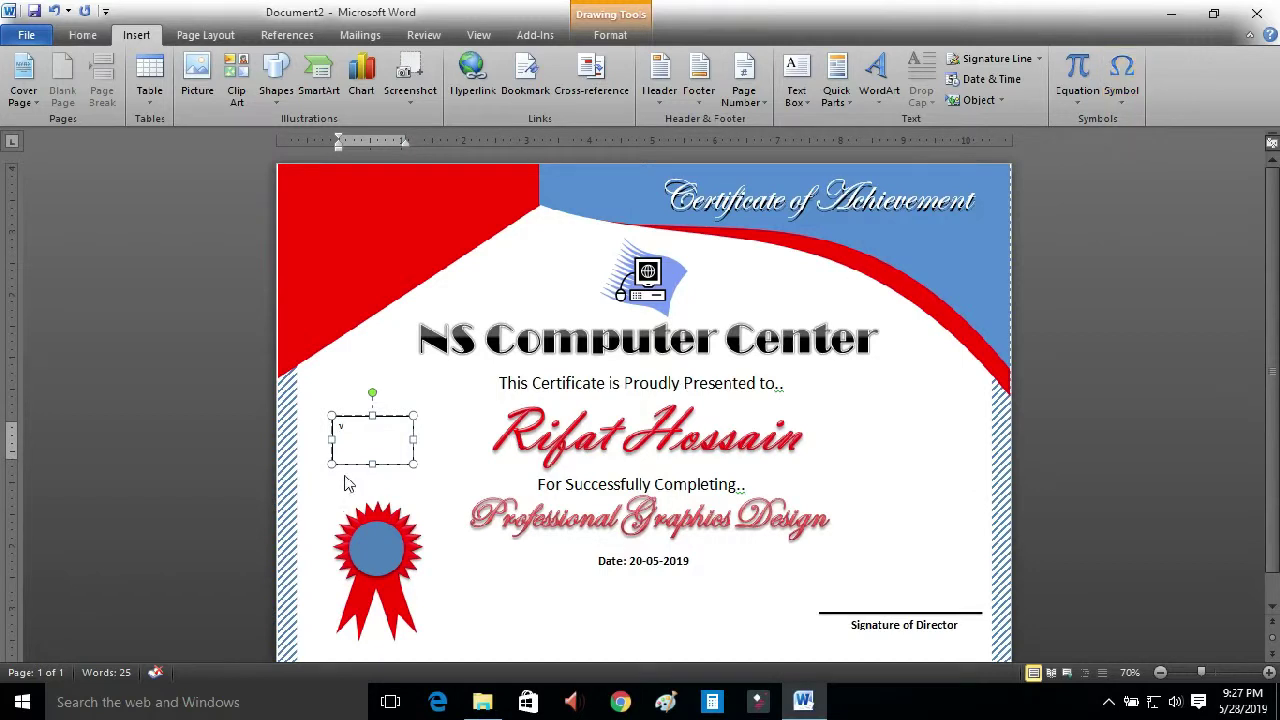
Format the check mark as size 48, bold, white.
{"action": "left_click", "coordinate": [352, 415]}
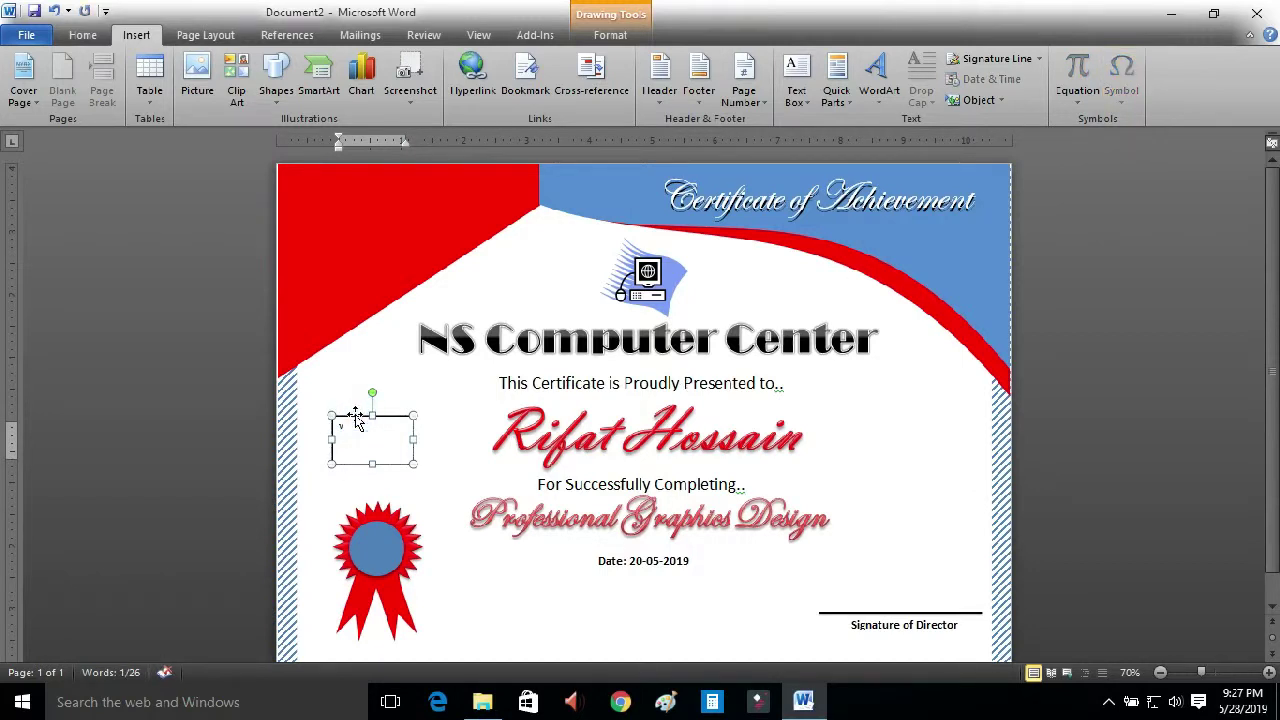
{"action": "left_click", "coordinate": [83, 35]}
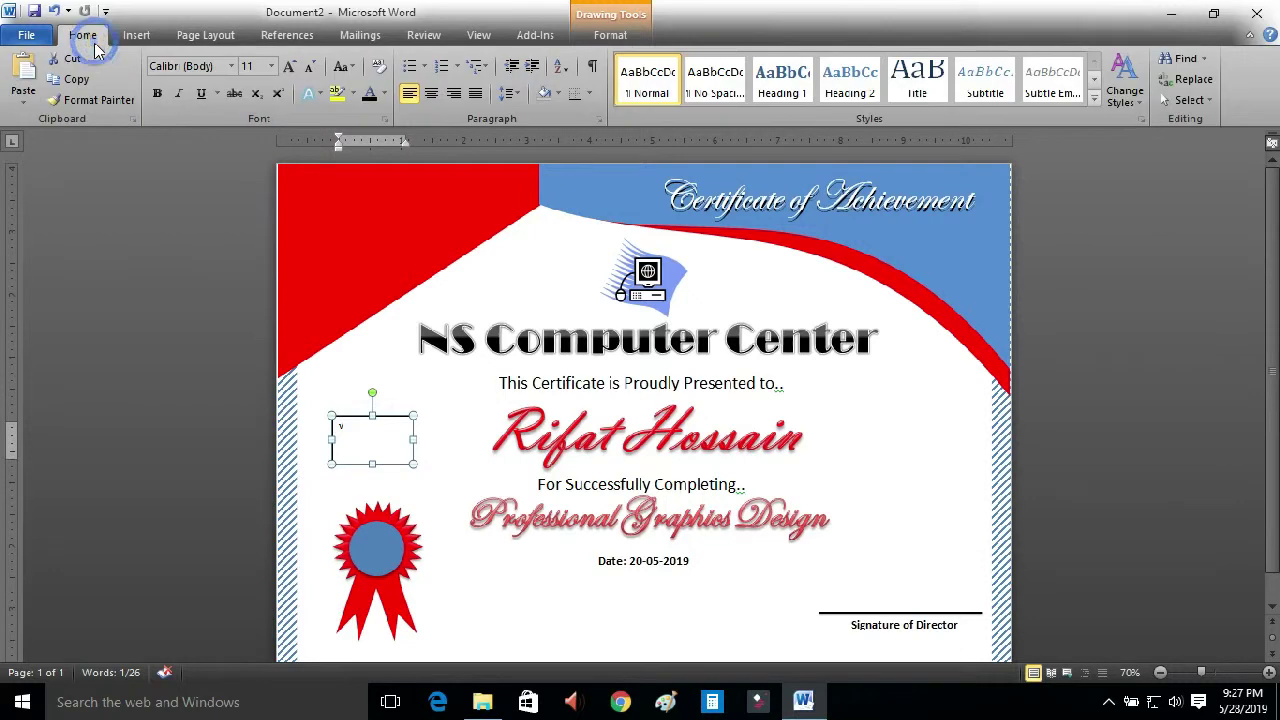
{"action": "left_click", "coordinate": [289, 67]}
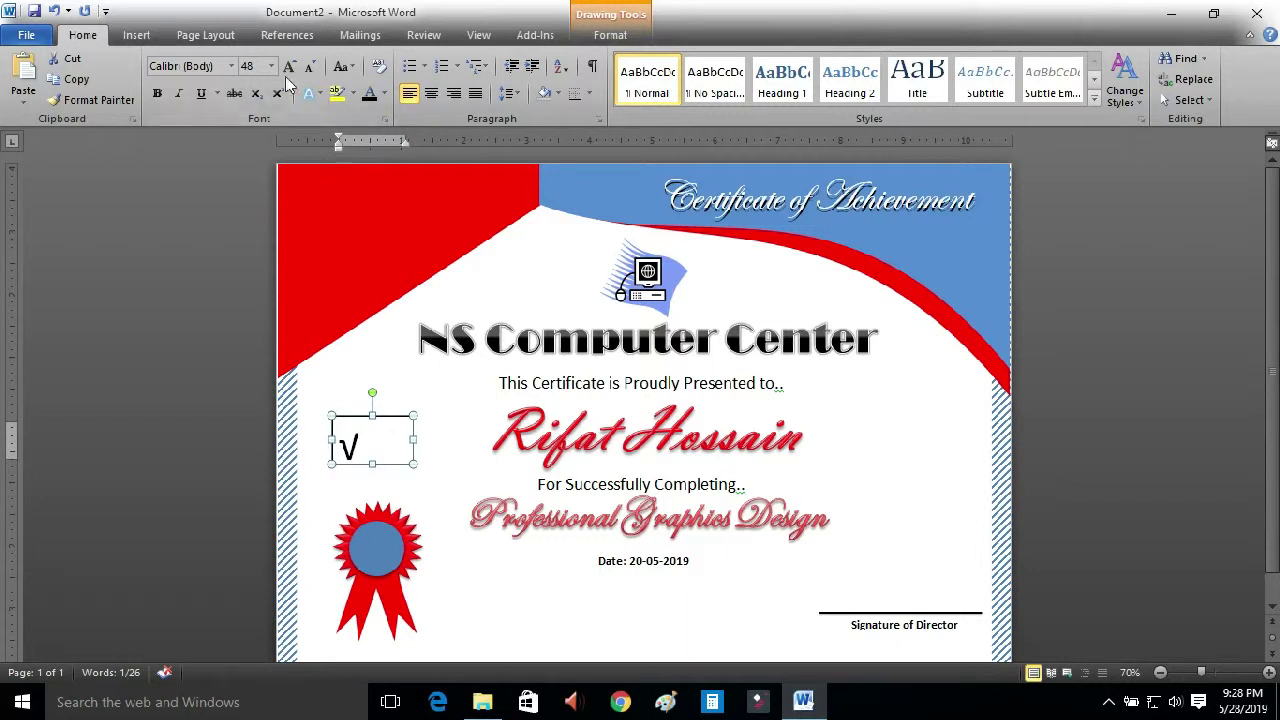
{"action": "left_click", "coordinate": [158, 96]}
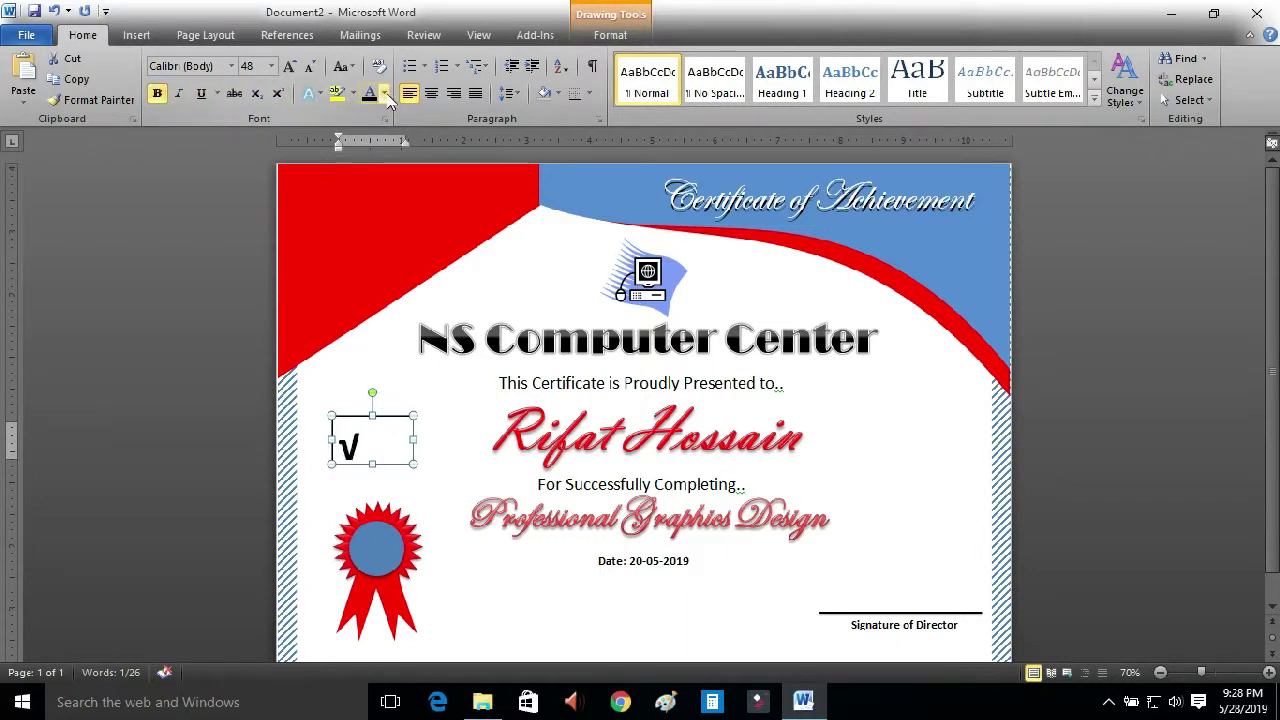
{"action": "left_click", "coordinate": [384, 93]}
{"action": "left_click", "coordinate": [371, 153]}
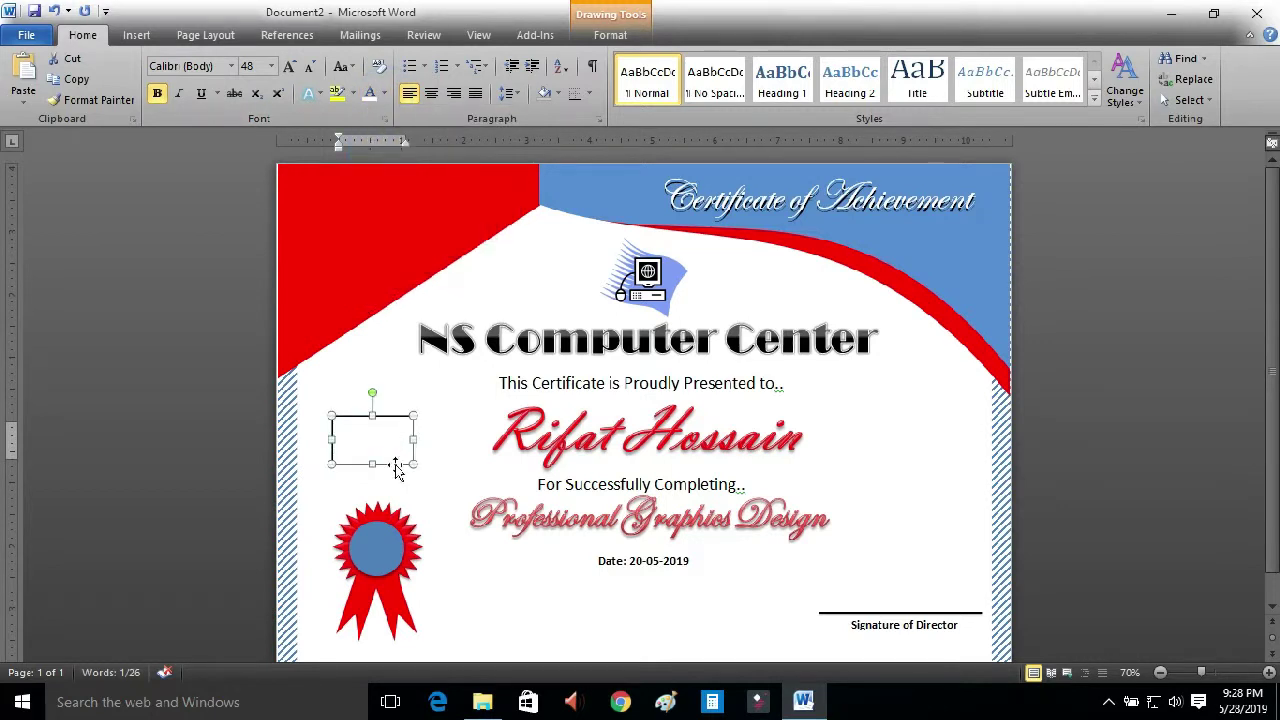
Move the check-mark box onto the seal's blue centre with No Fill and No Outline.
{"action": "left_click_drag", "start_coordinate": [396, 464], "coordinate": [416, 585]}
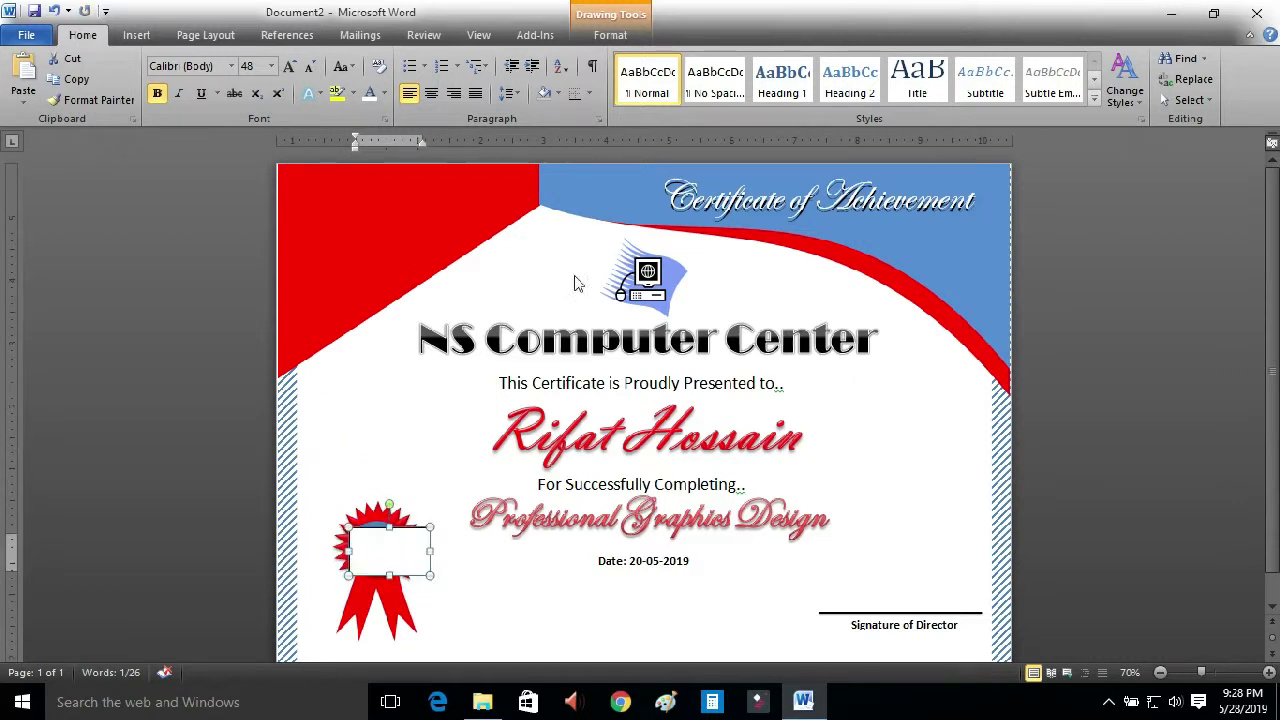
{"action": "left_click", "coordinate": [610, 35]}
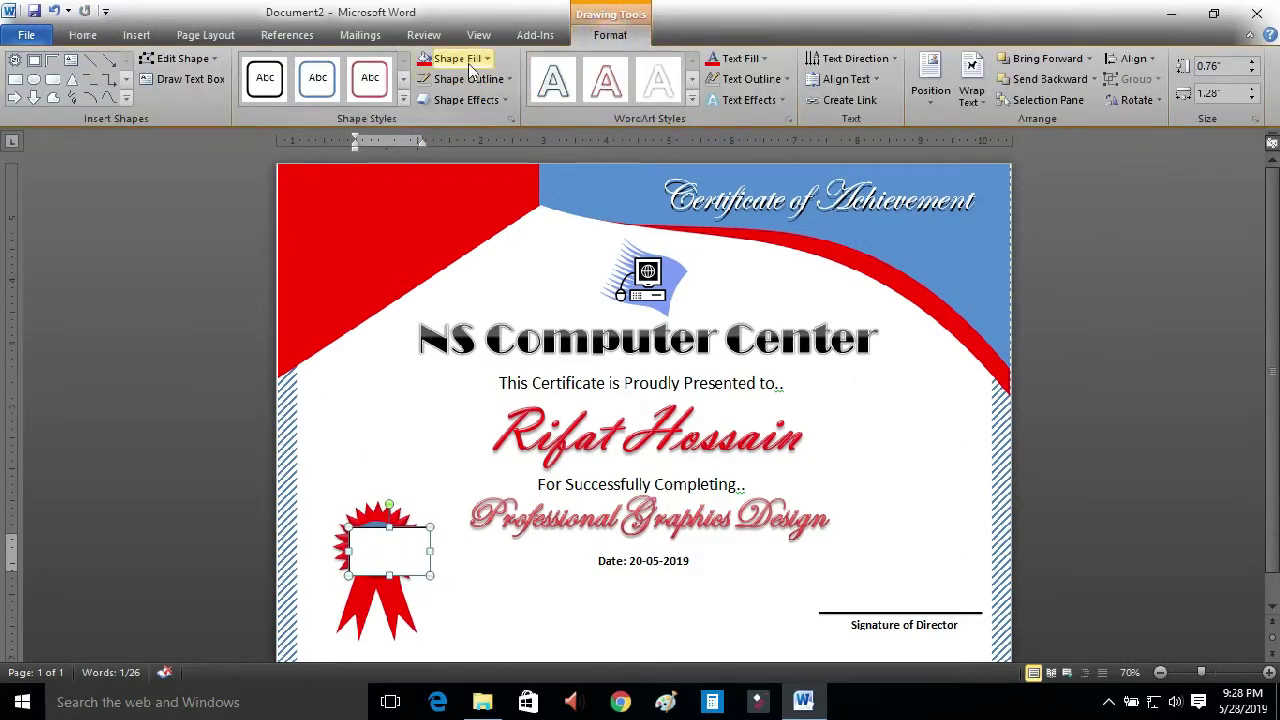
{"action": "left_click", "coordinate": [460, 58]}
{"action": "left_click", "coordinate": [470, 214]}
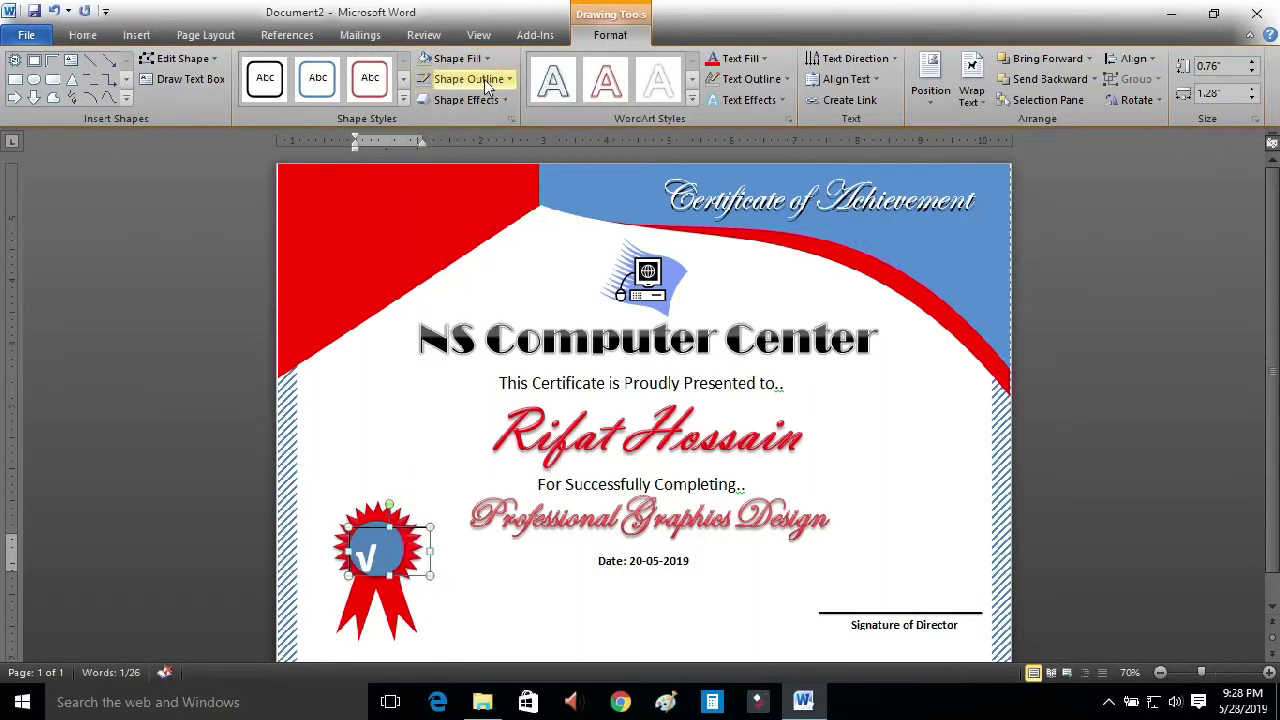
{"action": "left_click", "coordinate": [507, 79]}
{"action": "left_click", "coordinate": [490, 236]}
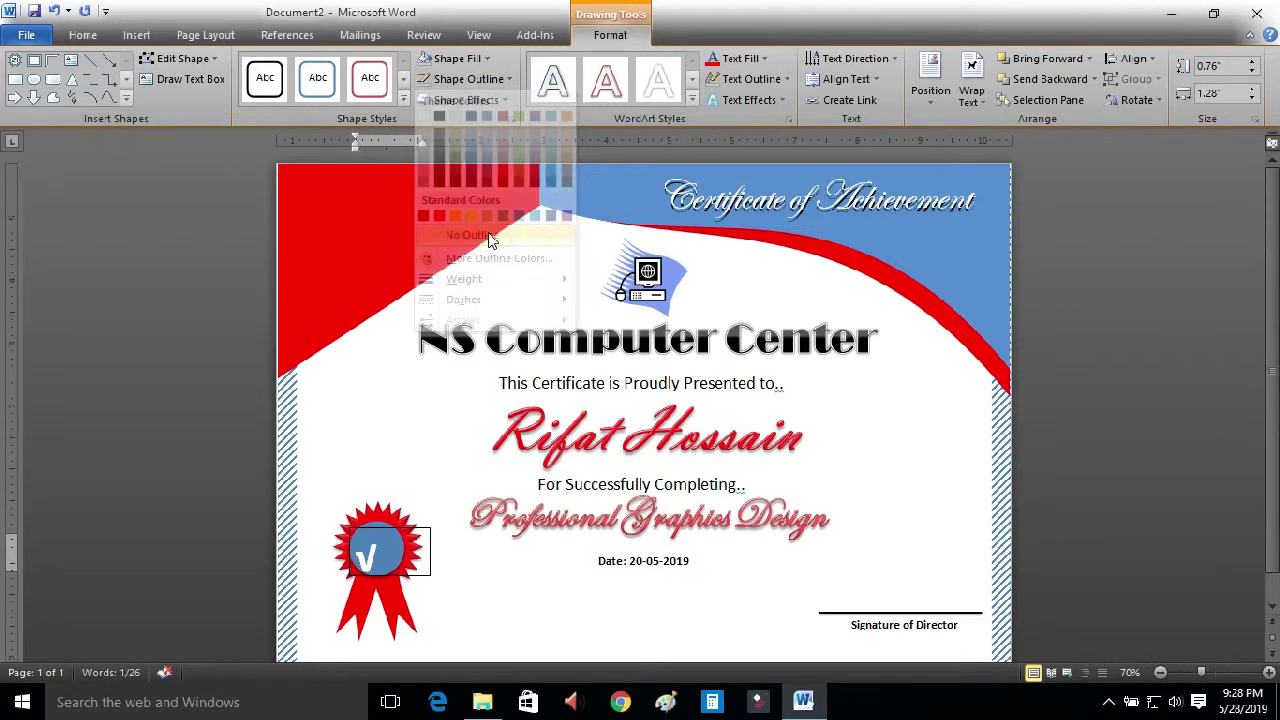
{"action": "left_click", "coordinate": [628, 605]}
{"action": "scroll", "coordinate": [628, 605], "scroll_direction": "down", "scroll_amount": 1}
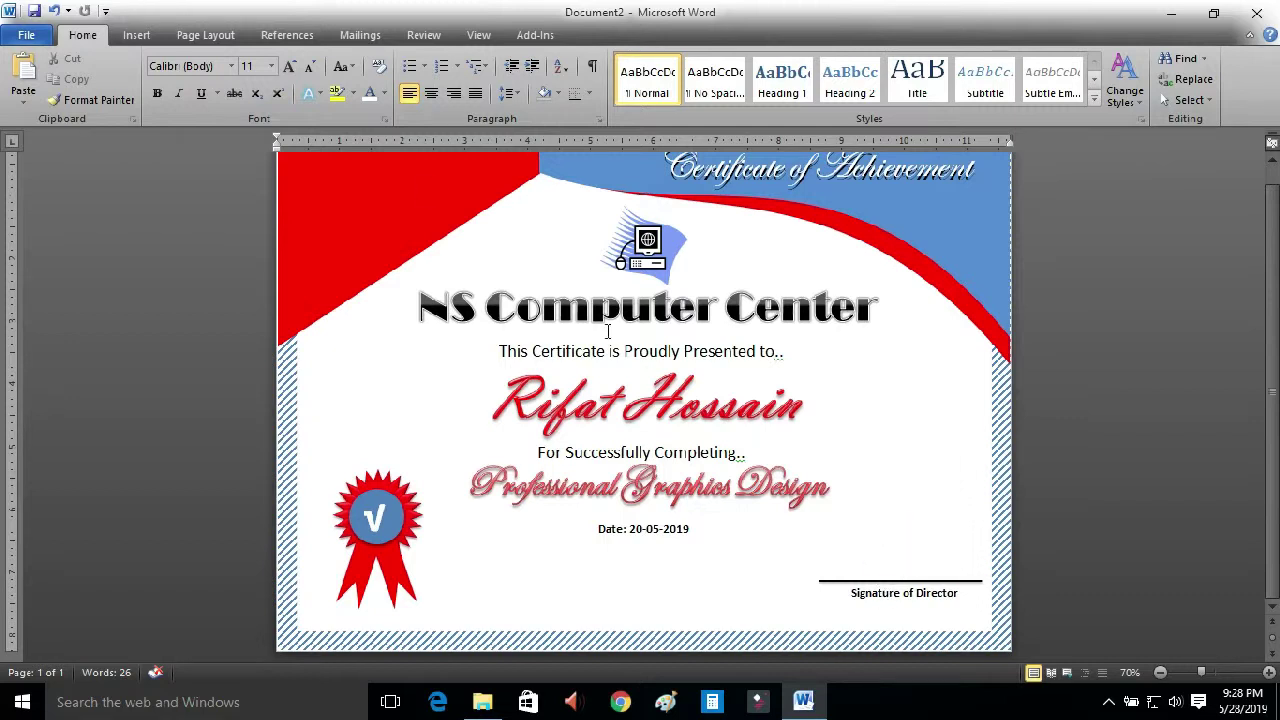
Insert signature-1.png In Front of Text, sized onto the line above 'Signature of Director'.
{"action": "left_click", "coordinate": [136, 35]}
{"action": "left_click", "coordinate": [138, 80]}
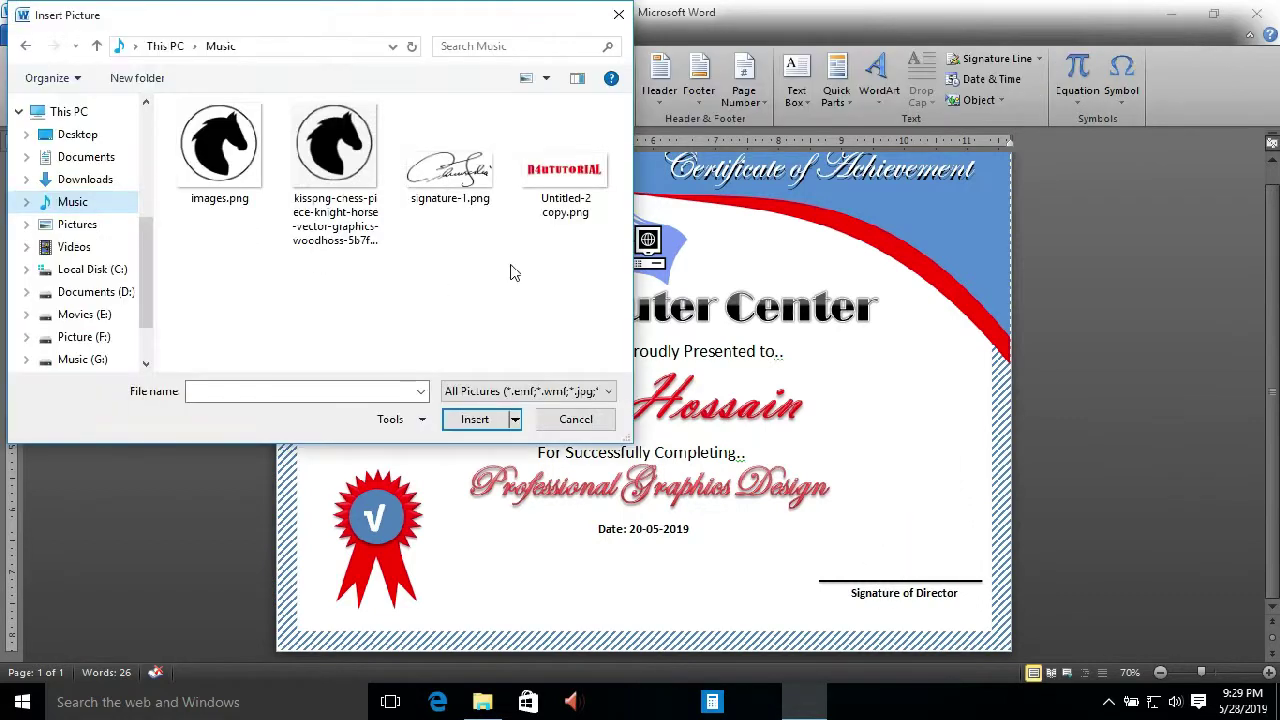
{"action": "left_click", "coordinate": [450, 160]}
{"action": "left_click", "coordinate": [482, 424]}
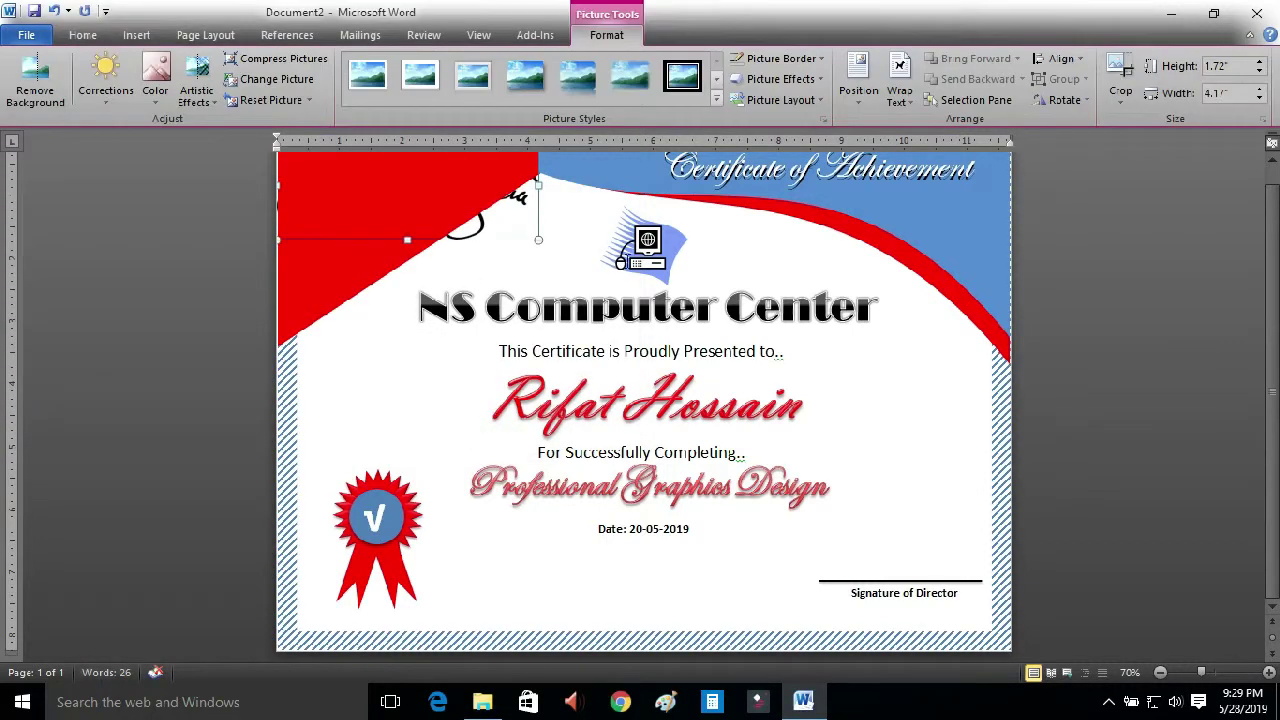
{"action": "left_click", "coordinate": [899, 92]}
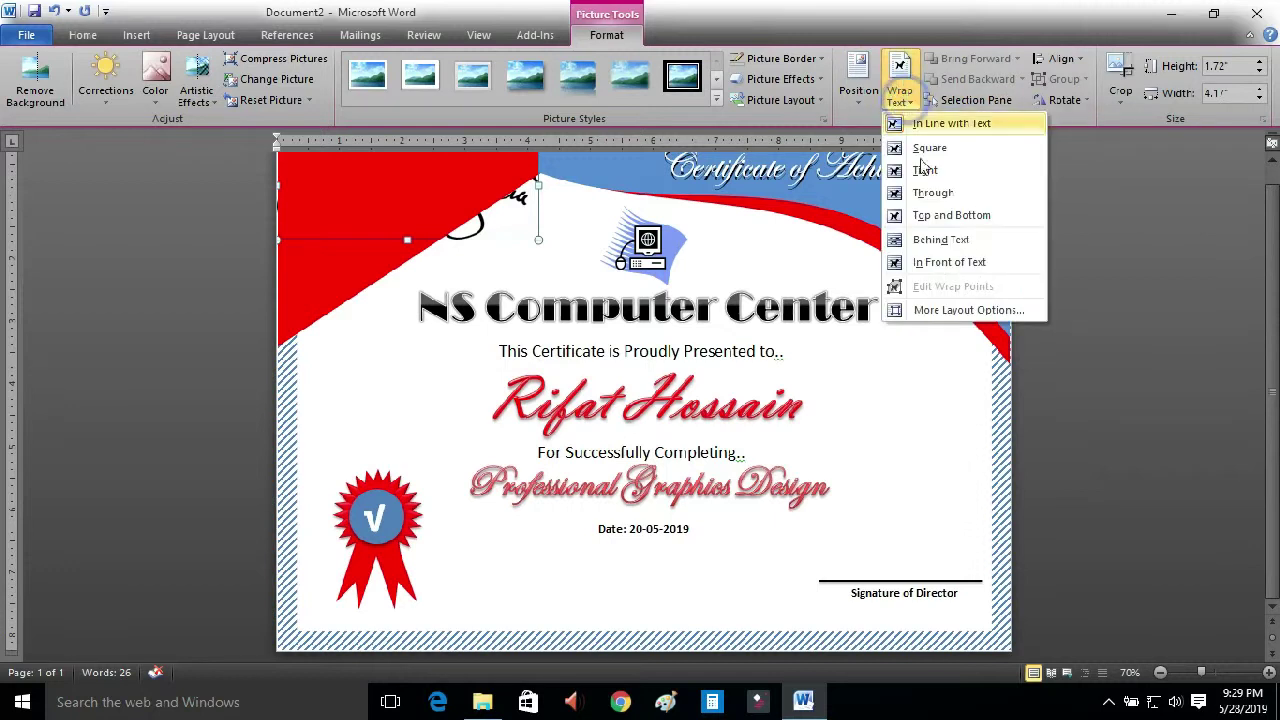
{"action": "left_click", "coordinate": [946, 264]}
{"action": "mouse_move", "coordinate": [585, 272]}
{"action": "left_mouse_down"}
{"action": "mouse_move", "coordinate": [512, 252]}
{"action": "mouse_move", "coordinate": [948, 537]}
{"action": "left_mouse_up"}
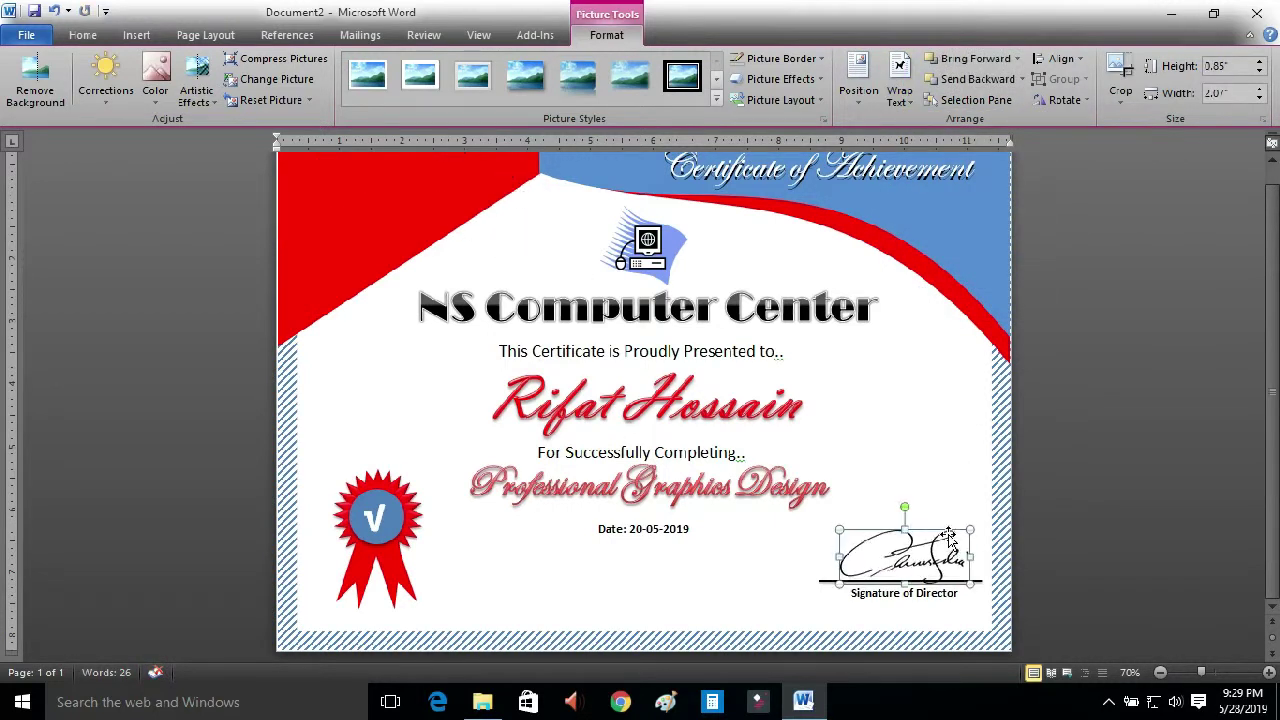
{"action": "left_click", "coordinate": [937, 471]}
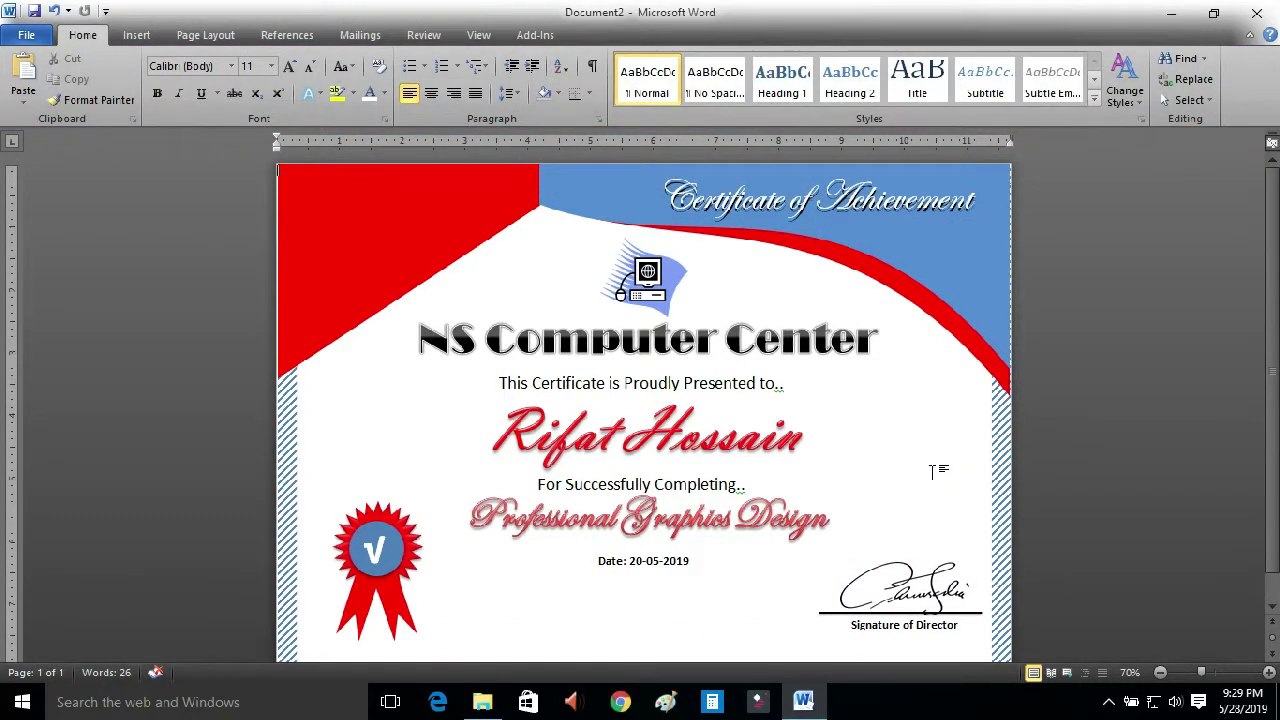
Ctrl-drag a copy of the computer clip art into the top-left red corner.
{"action": "left_click", "coordinate": [650, 272]}
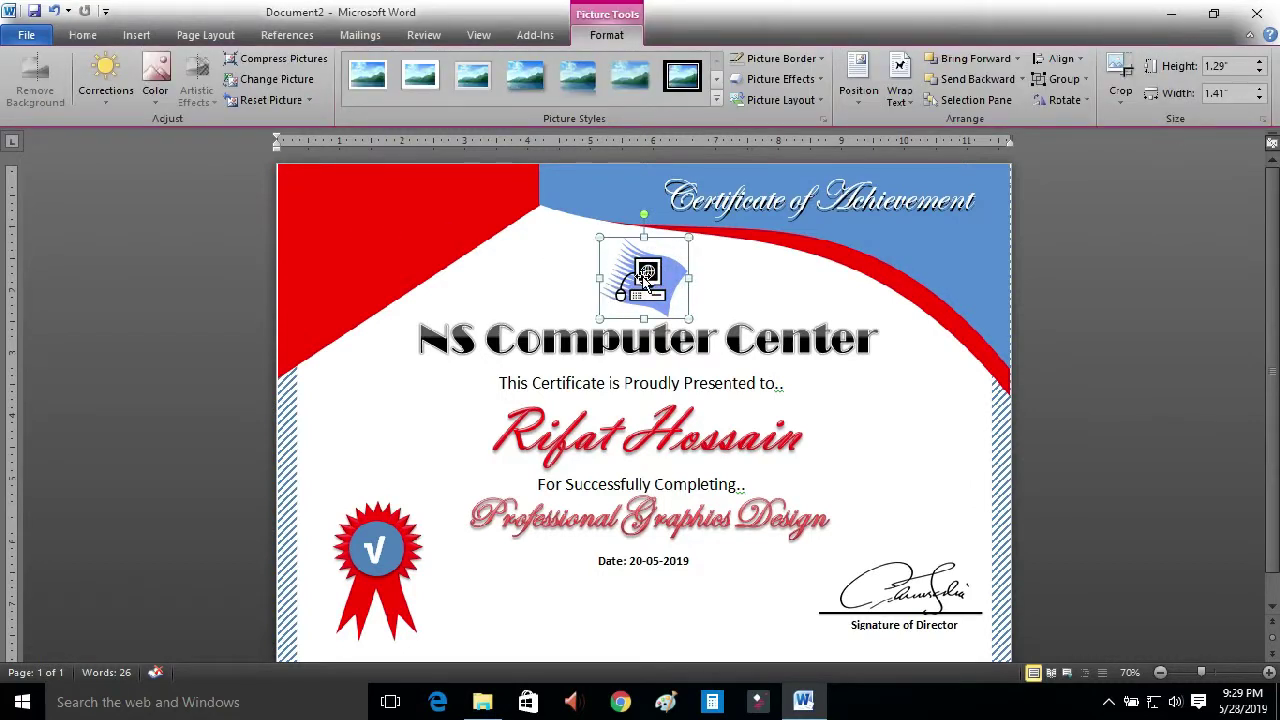
{"action": "left_click_drag", "start_coordinate": [588, 270], "coordinate": [368, 228]}
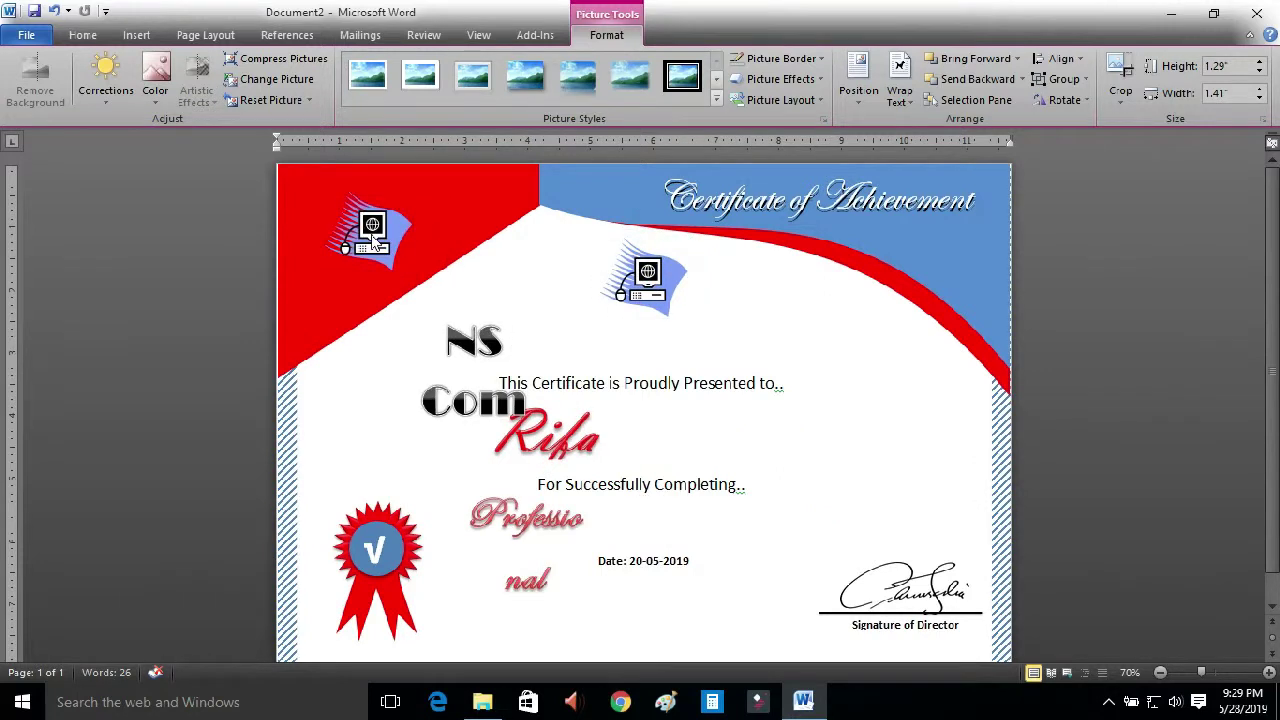
{"action": "left_click", "coordinate": [955, 483]}
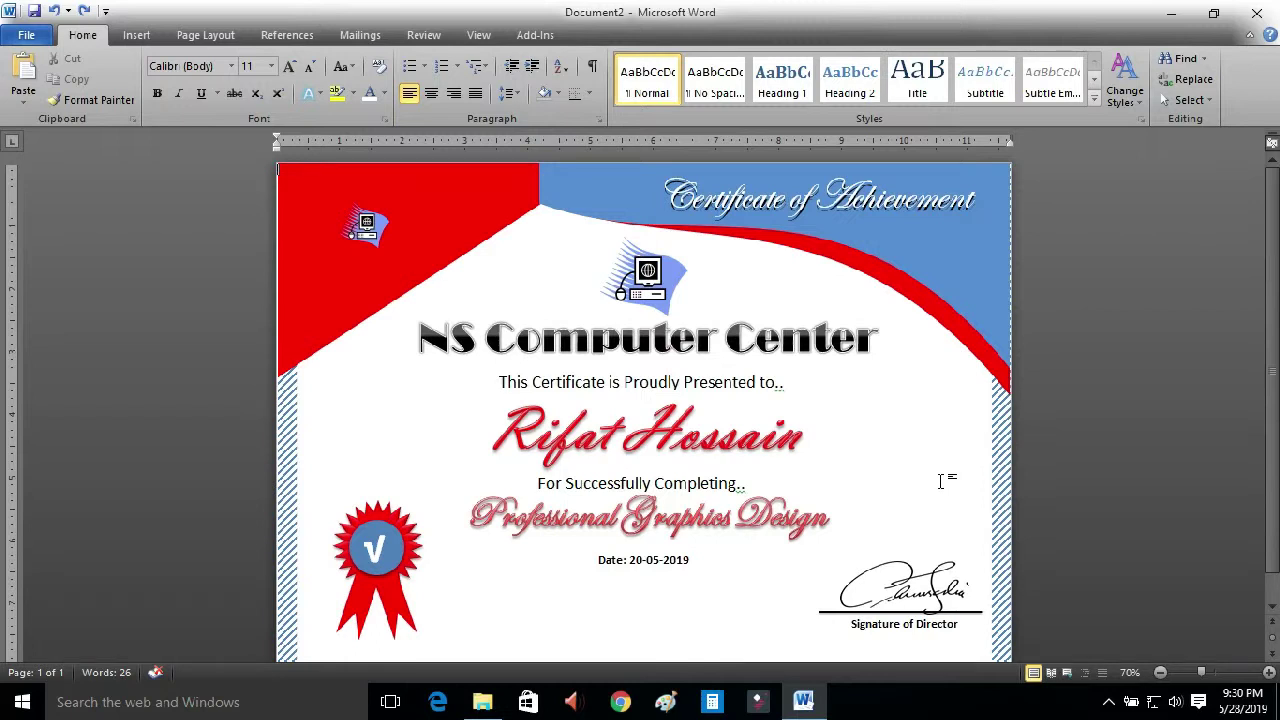
{"action": "scroll", "coordinate": [940, 481], "scroll_direction": "down", "scroll_amount": 1}
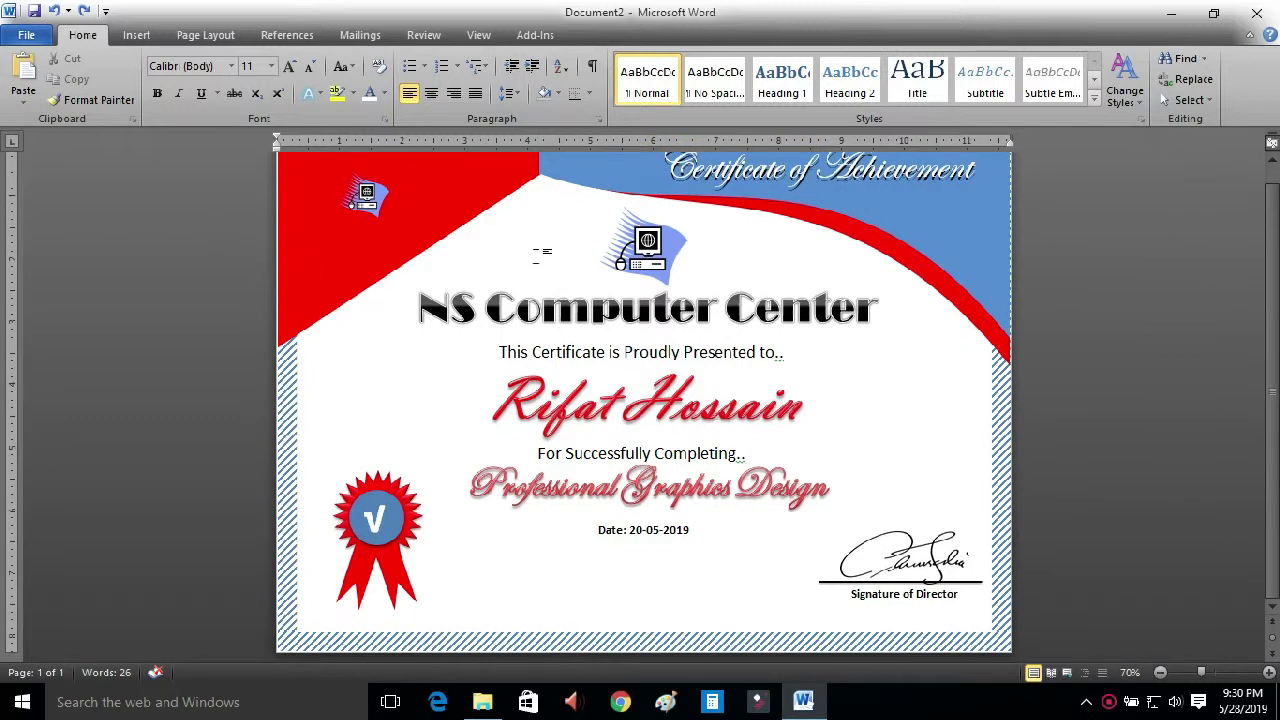
Save the certificate as Doc2.docx.
{"action": "left_click", "coordinate": [26, 35]}
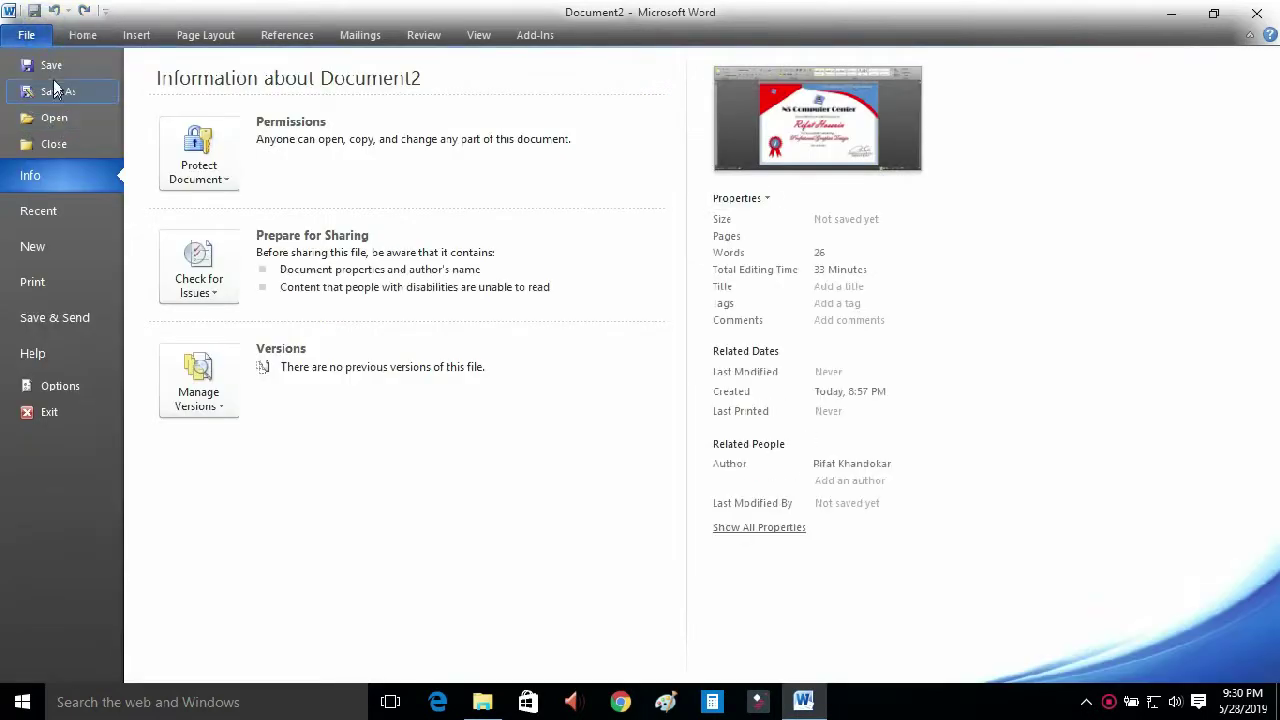
{"action": "key", "text": "Escape"}
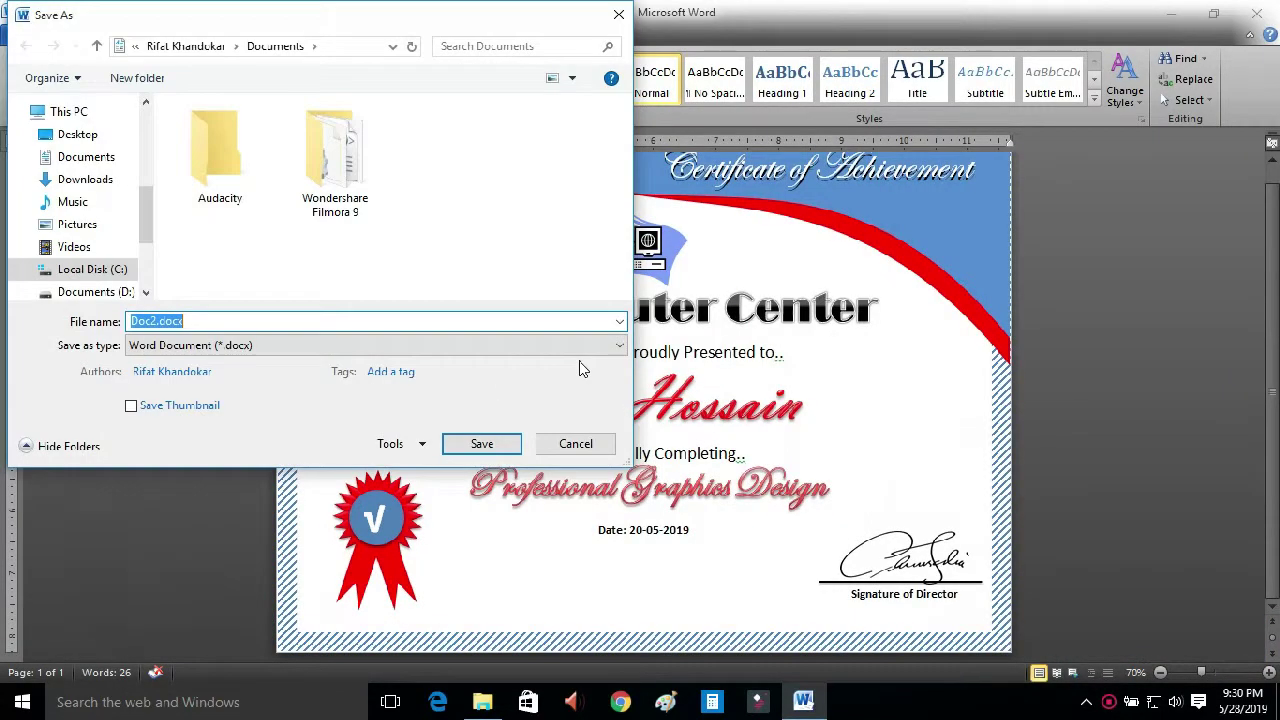
{"action": "left_click", "coordinate": [500, 443]}
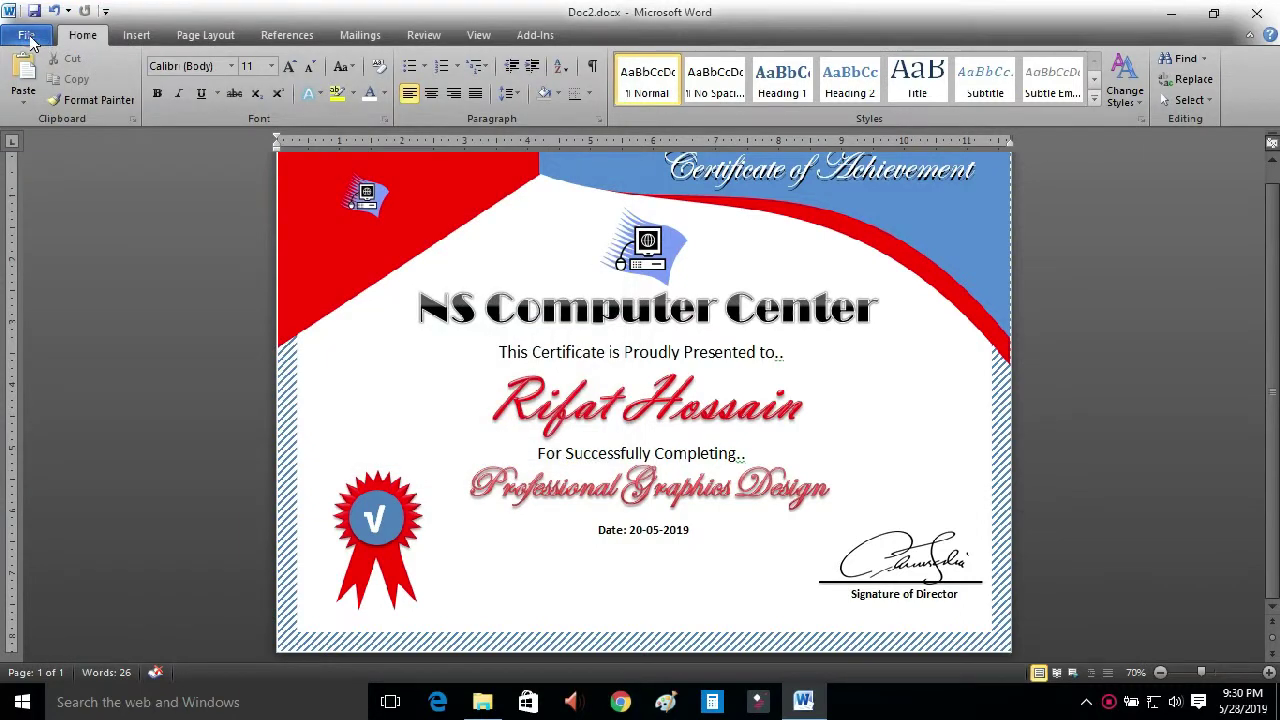
Export a PDF copy, Doc2.pdf, into the Music folder.
{"action": "left_click", "coordinate": [30, 40]}
{"action": "left_click", "coordinate": [35, 113]}
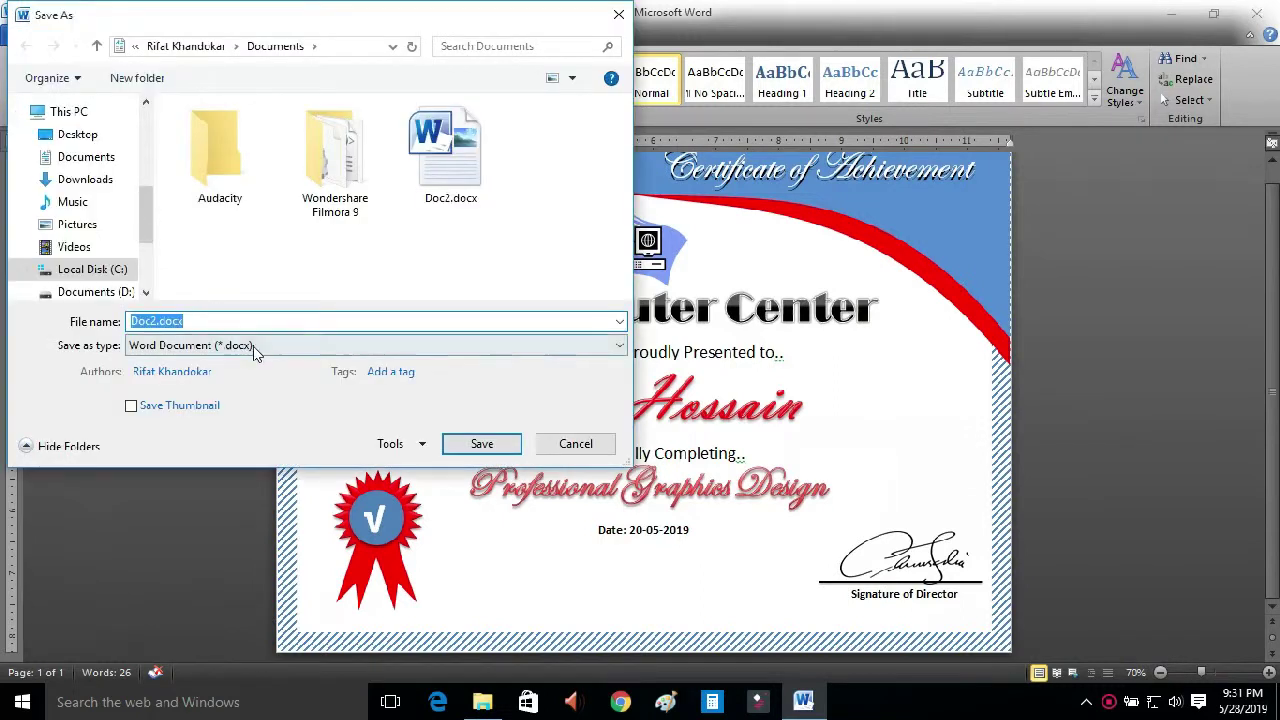
{"action": "left_click", "coordinate": [255, 347]}
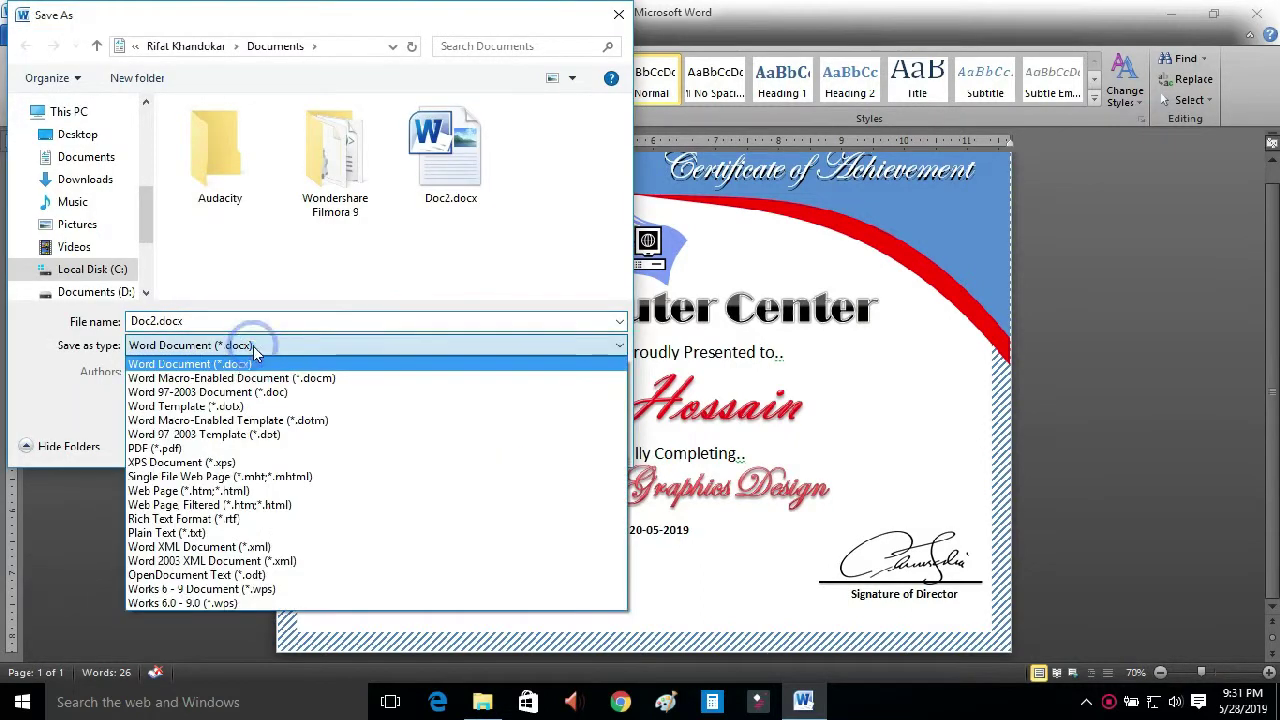
{"action": "left_click", "coordinate": [198, 448]}
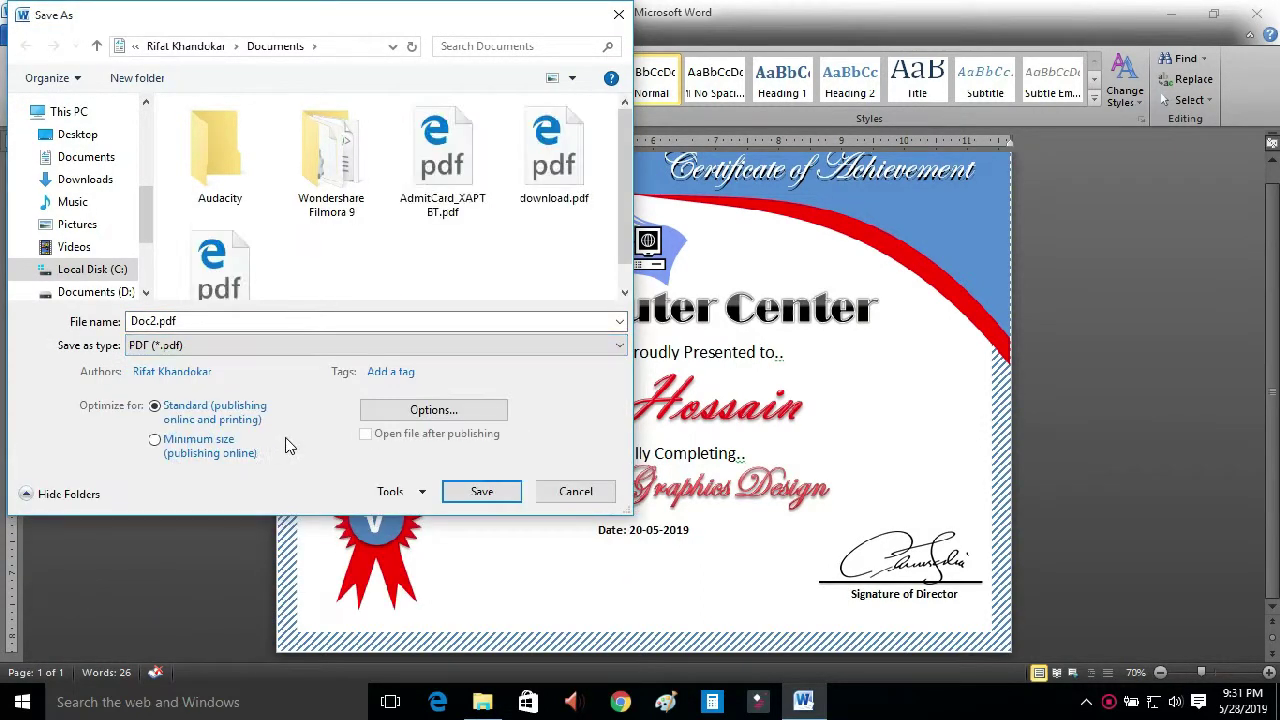
{"action": "left_click", "coordinate": [88, 203]}
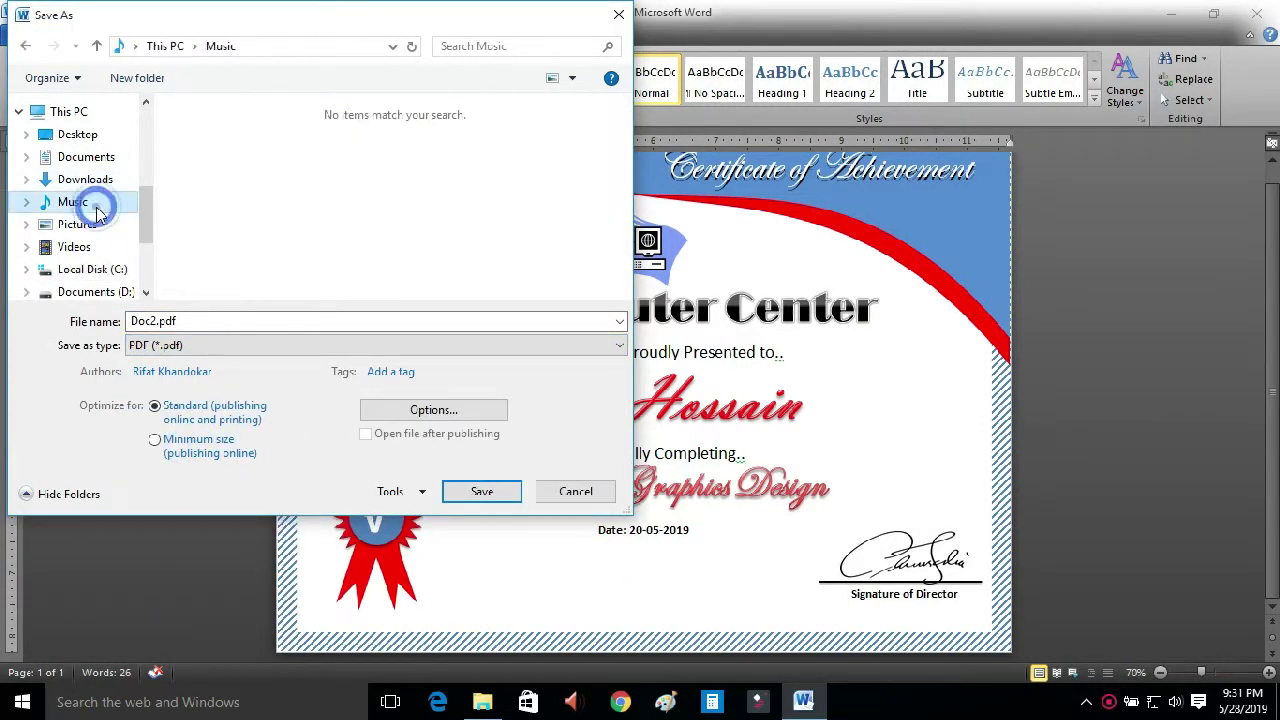
{"action": "left_click", "coordinate": [496, 497]}
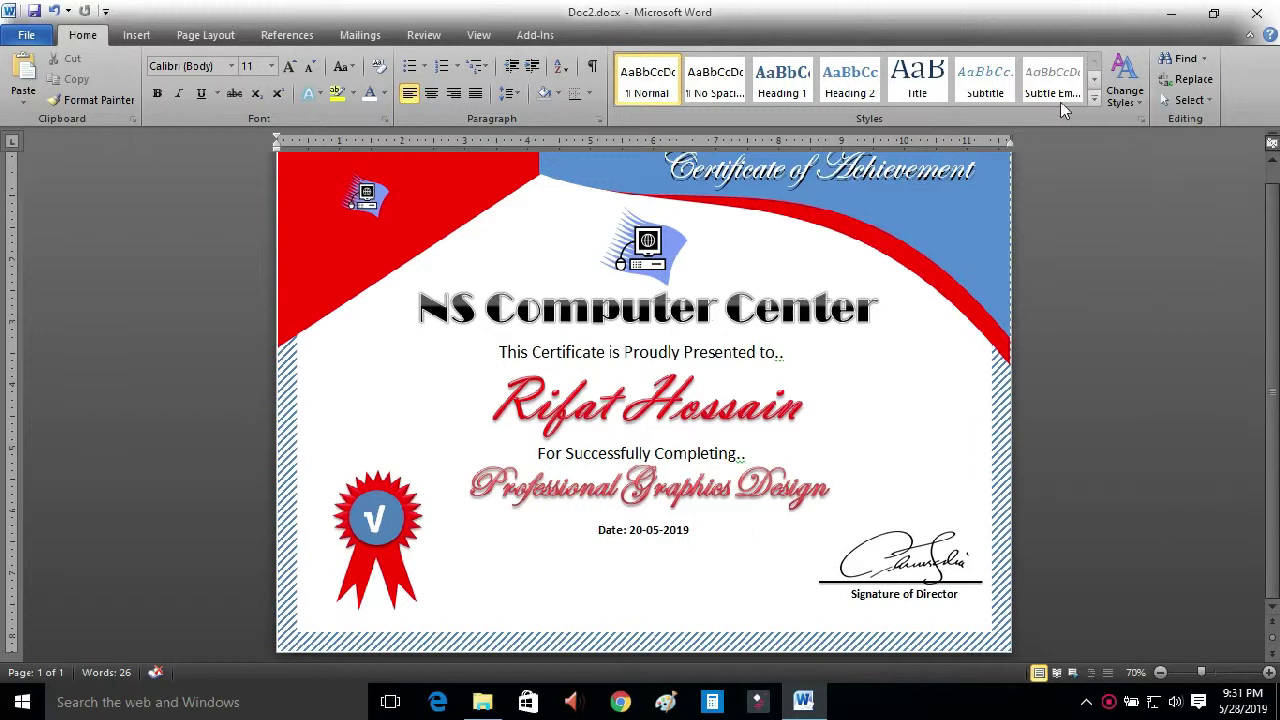
Close Word and browse to the Music folder in File Explorer.
{"action": "left_click", "coordinate": [1255, 14]}
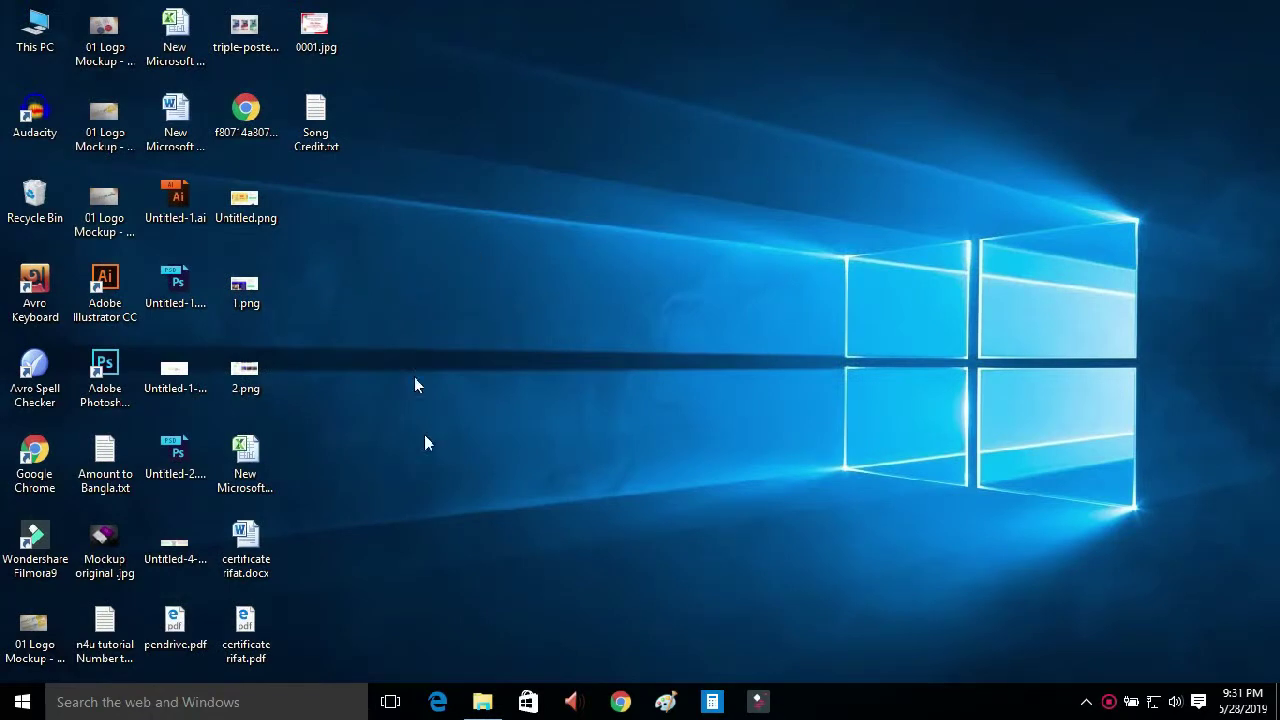
{"action": "left_click", "coordinate": [481, 699]}
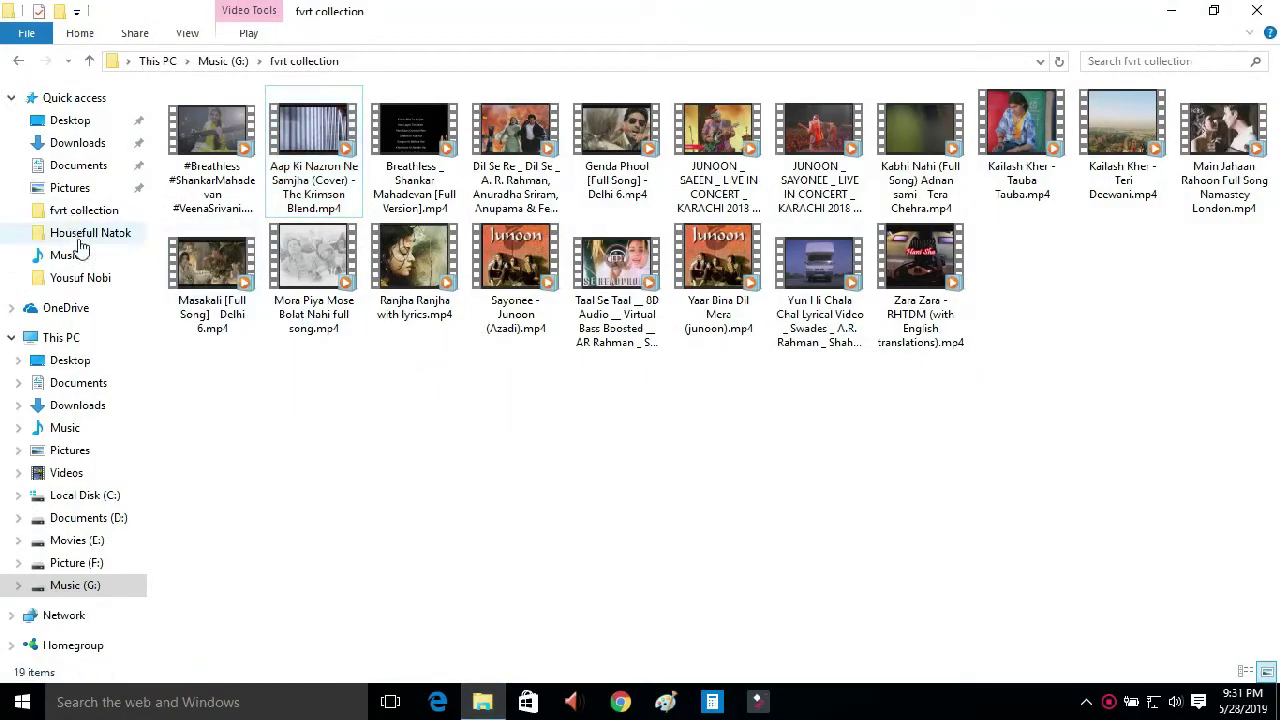
{"action": "left_click", "coordinate": [83, 256]}
Open Doc2.pdf from the Music folder in Microsoft Edge.
{"action": "left_click", "coordinate": [204, 145]}
{"action": "double_click", "coordinate": [204, 145]}
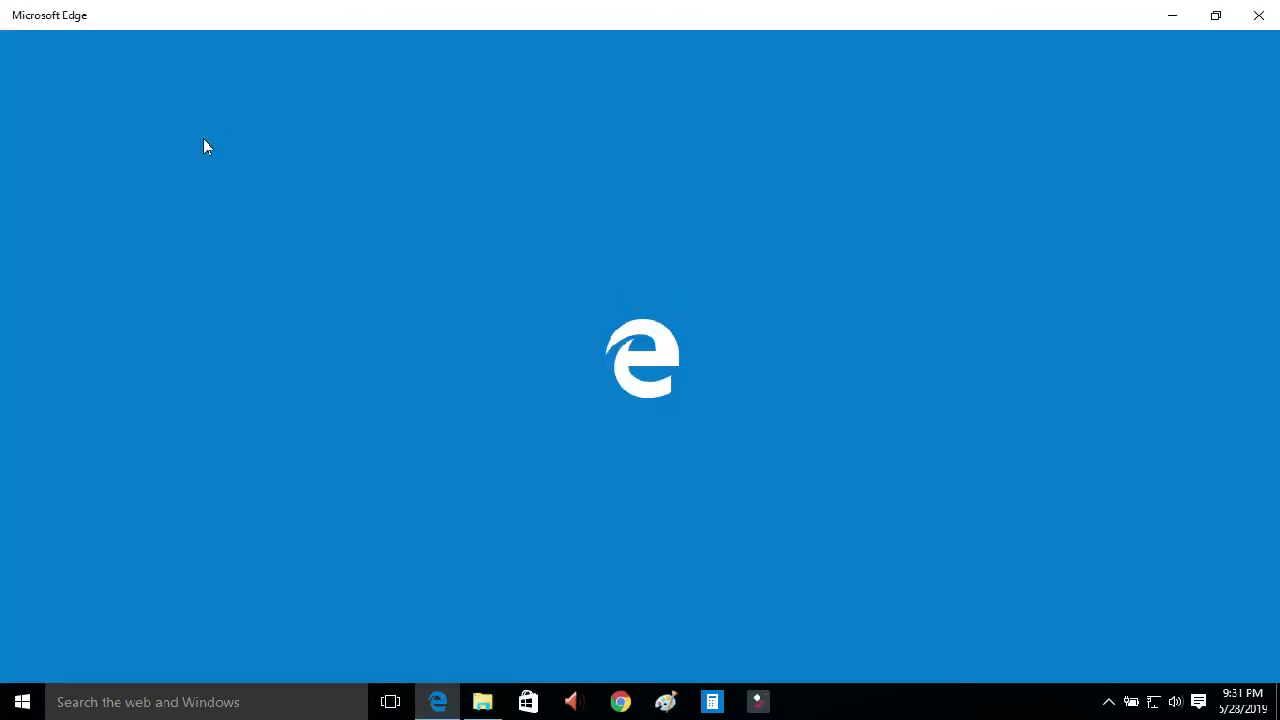